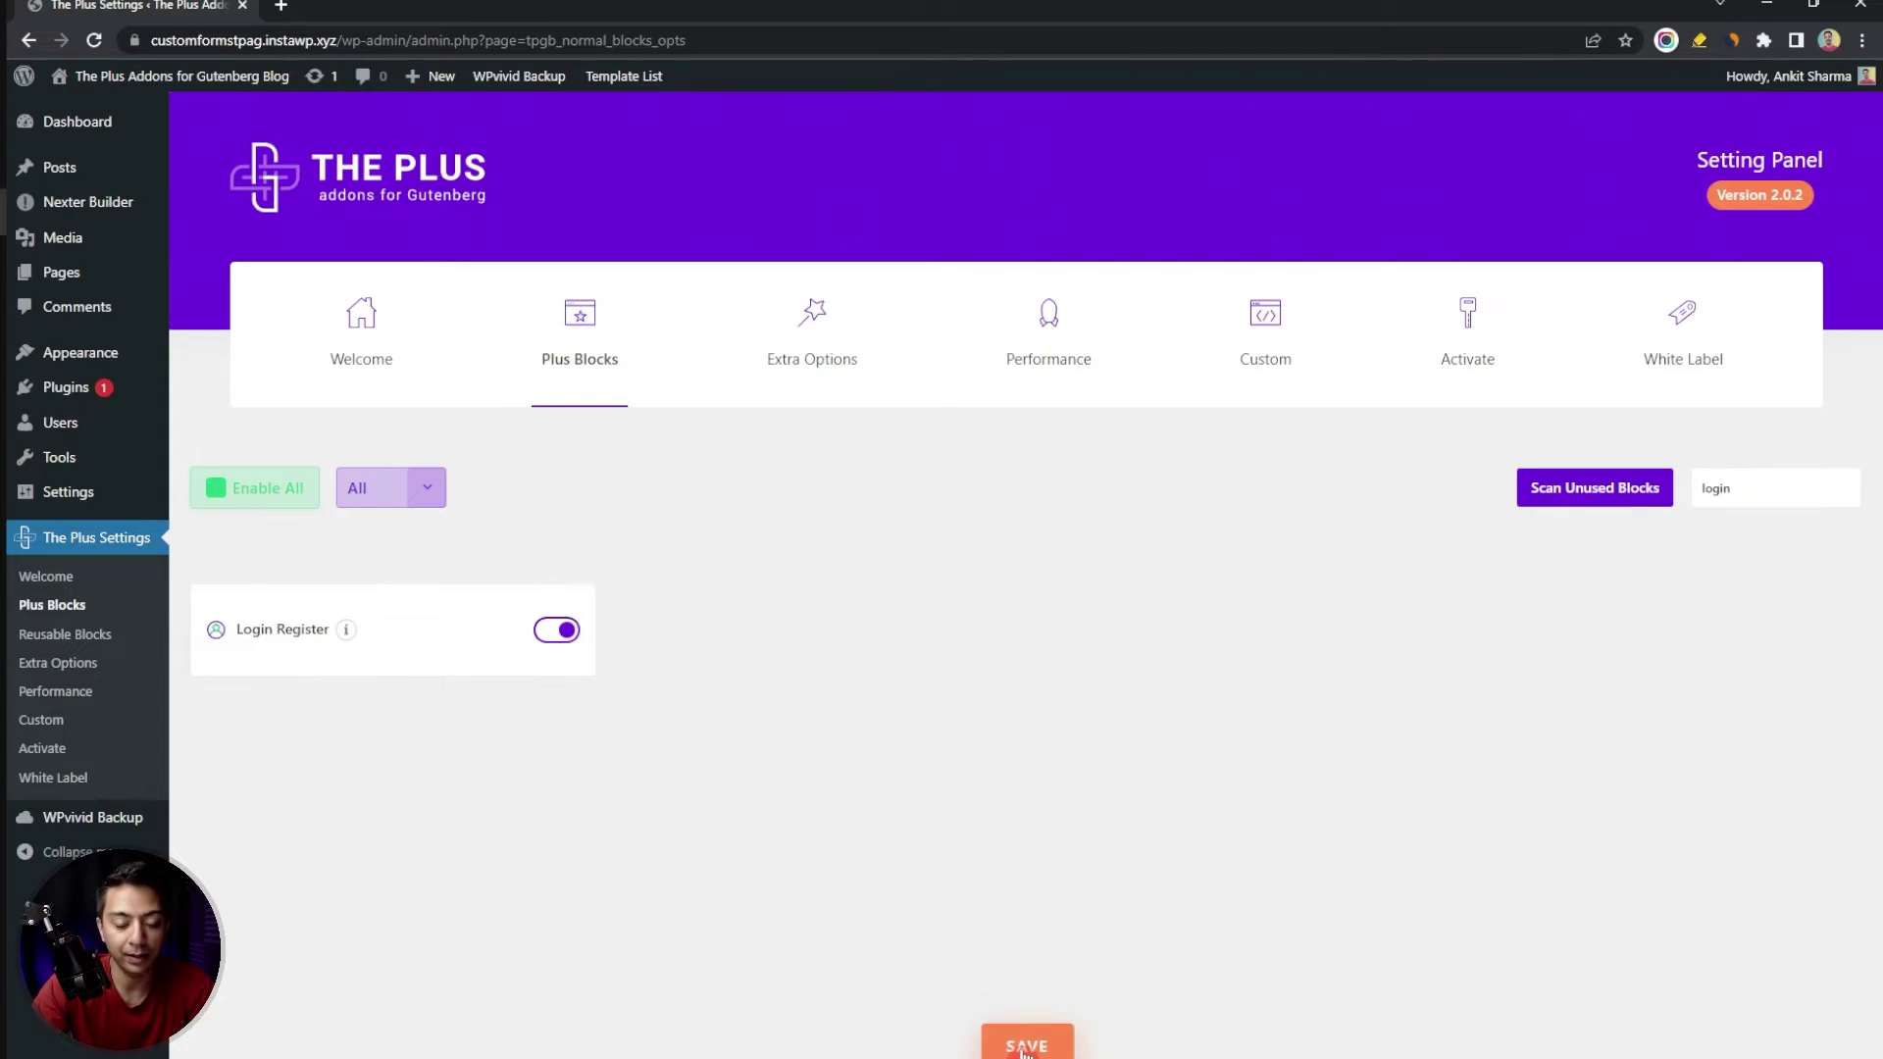
Open the Entry page for editing from the Pages list
left_click(966, 700)
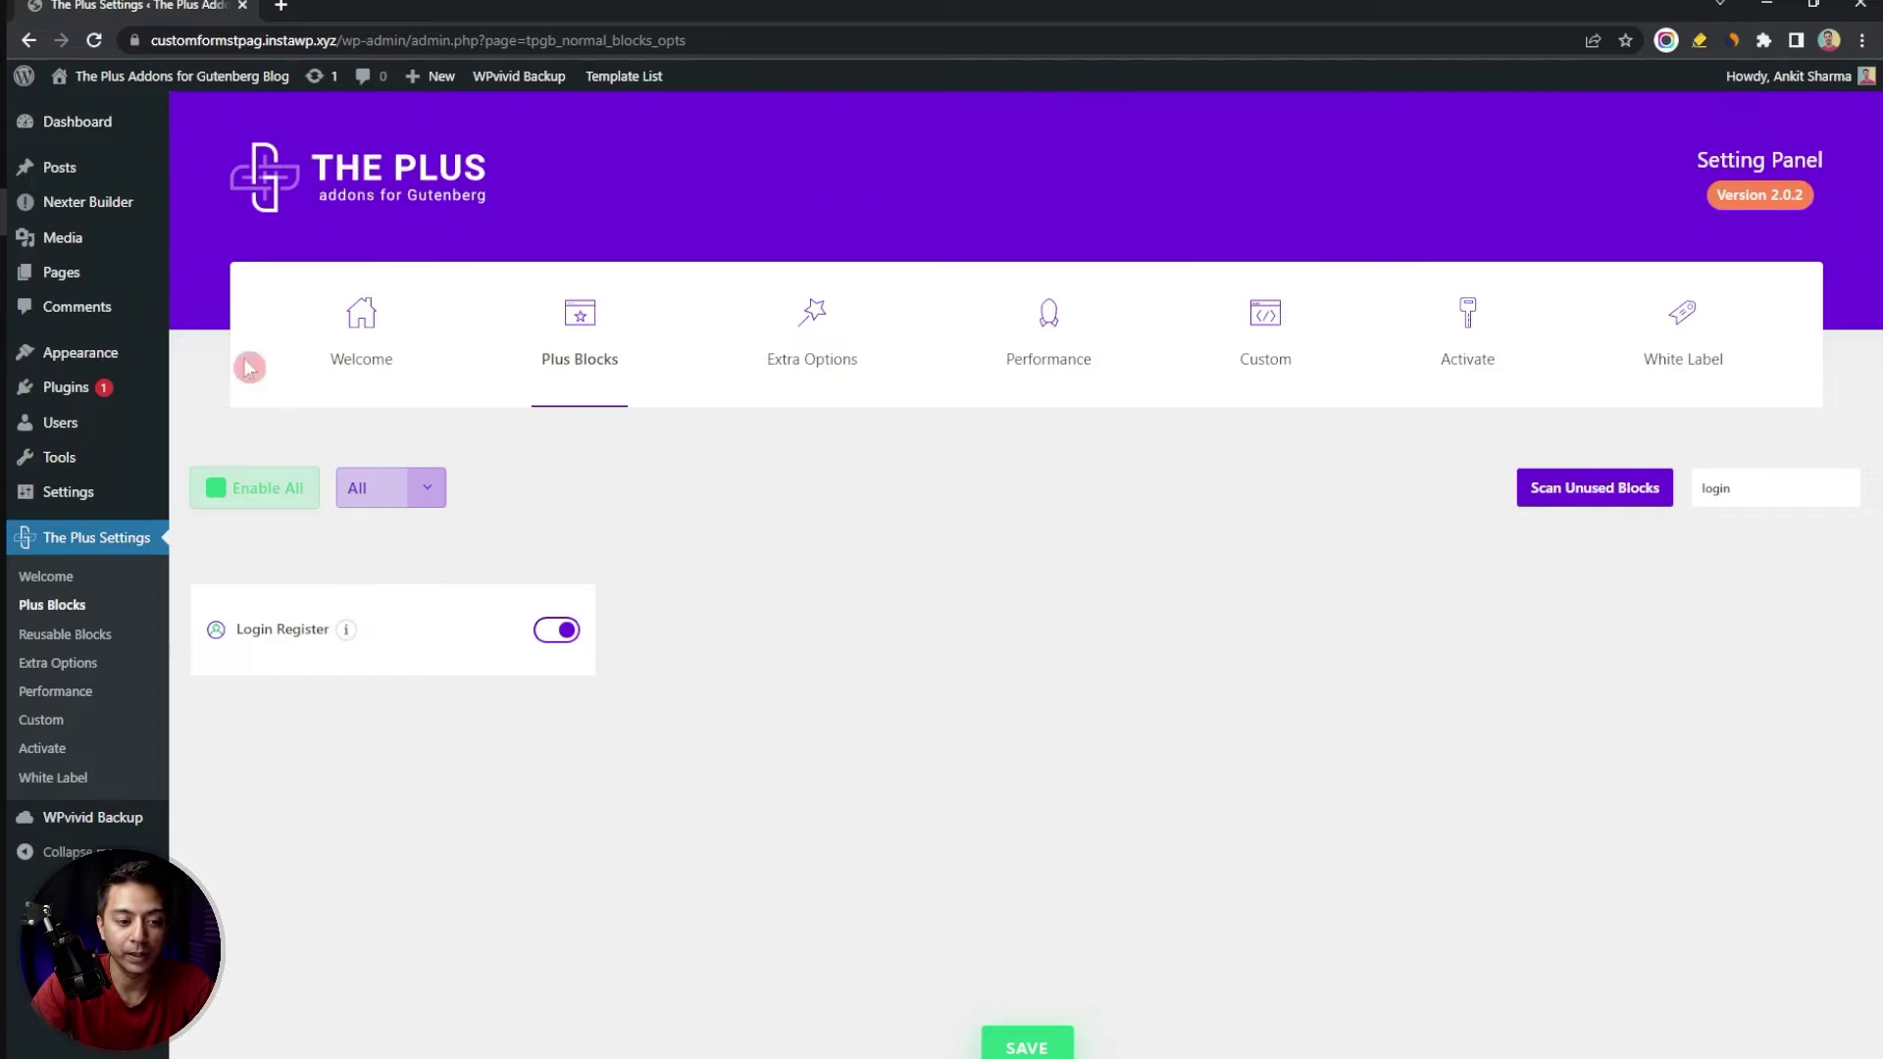
left_click(61, 272)
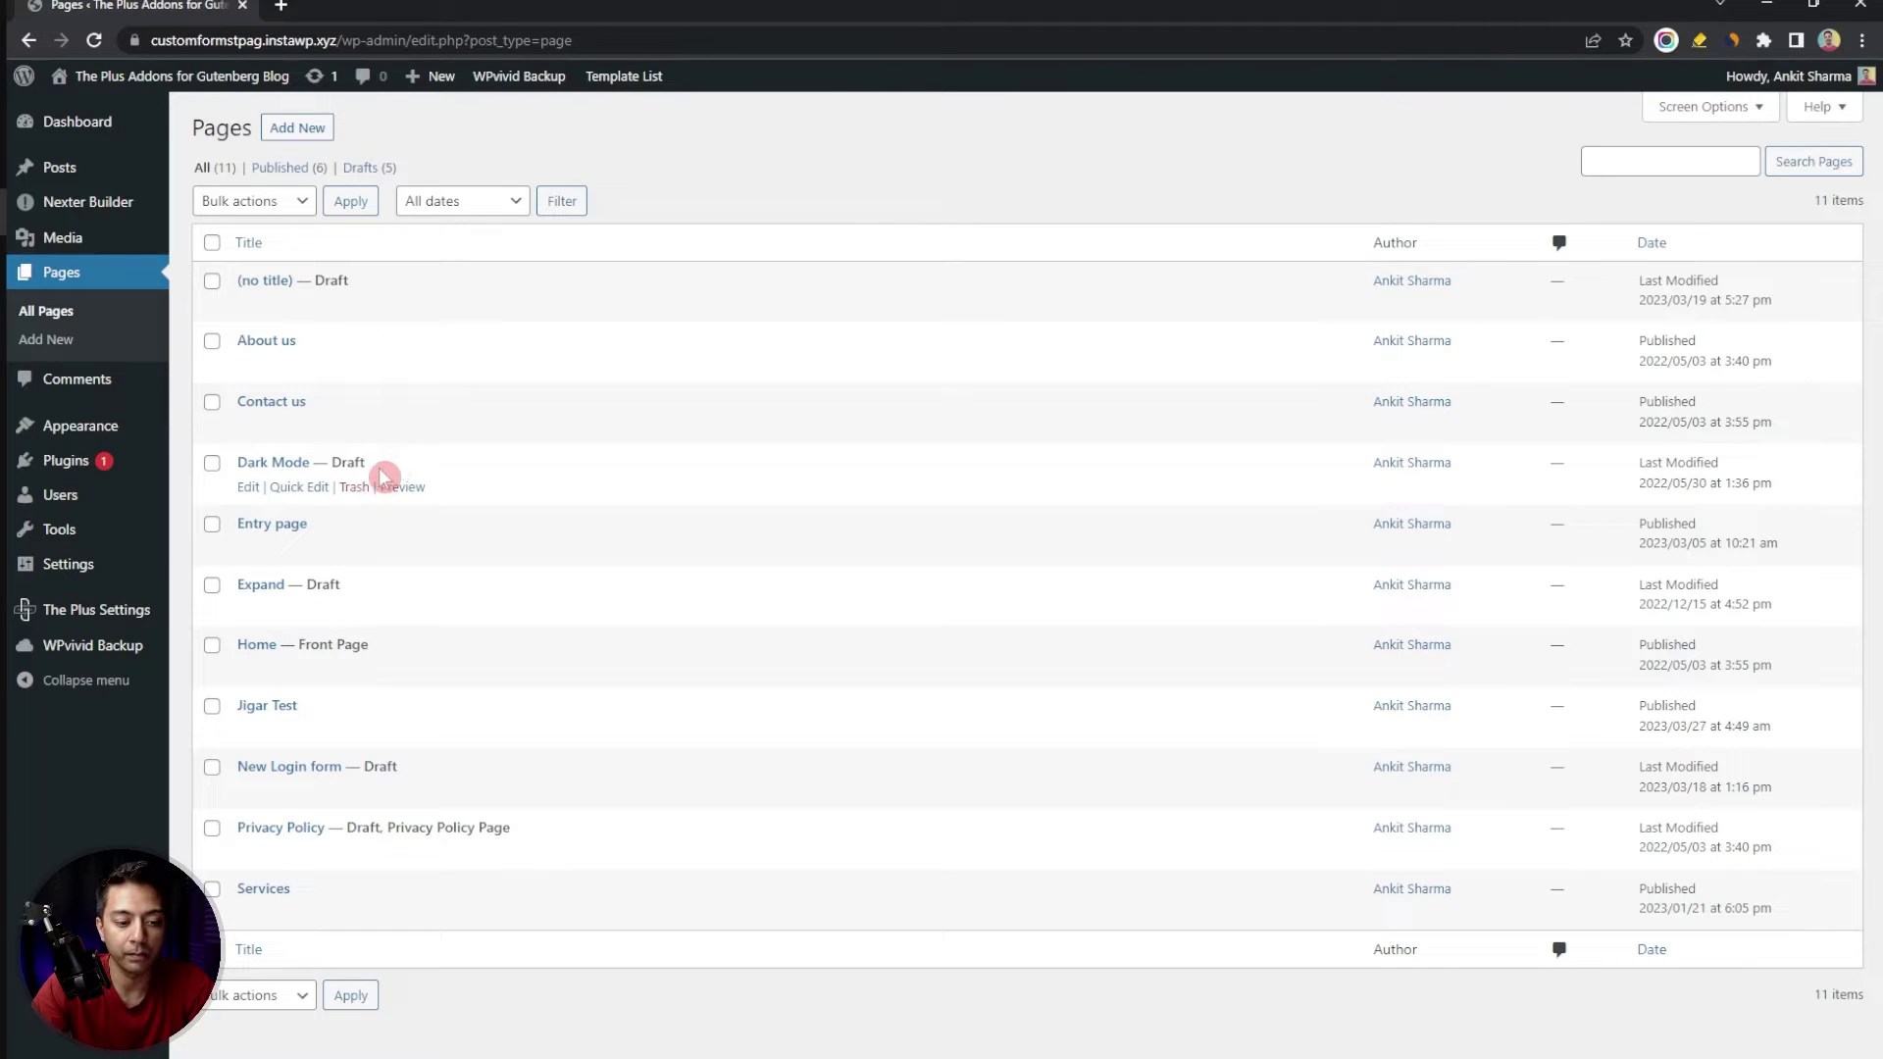
left_click(246, 548)
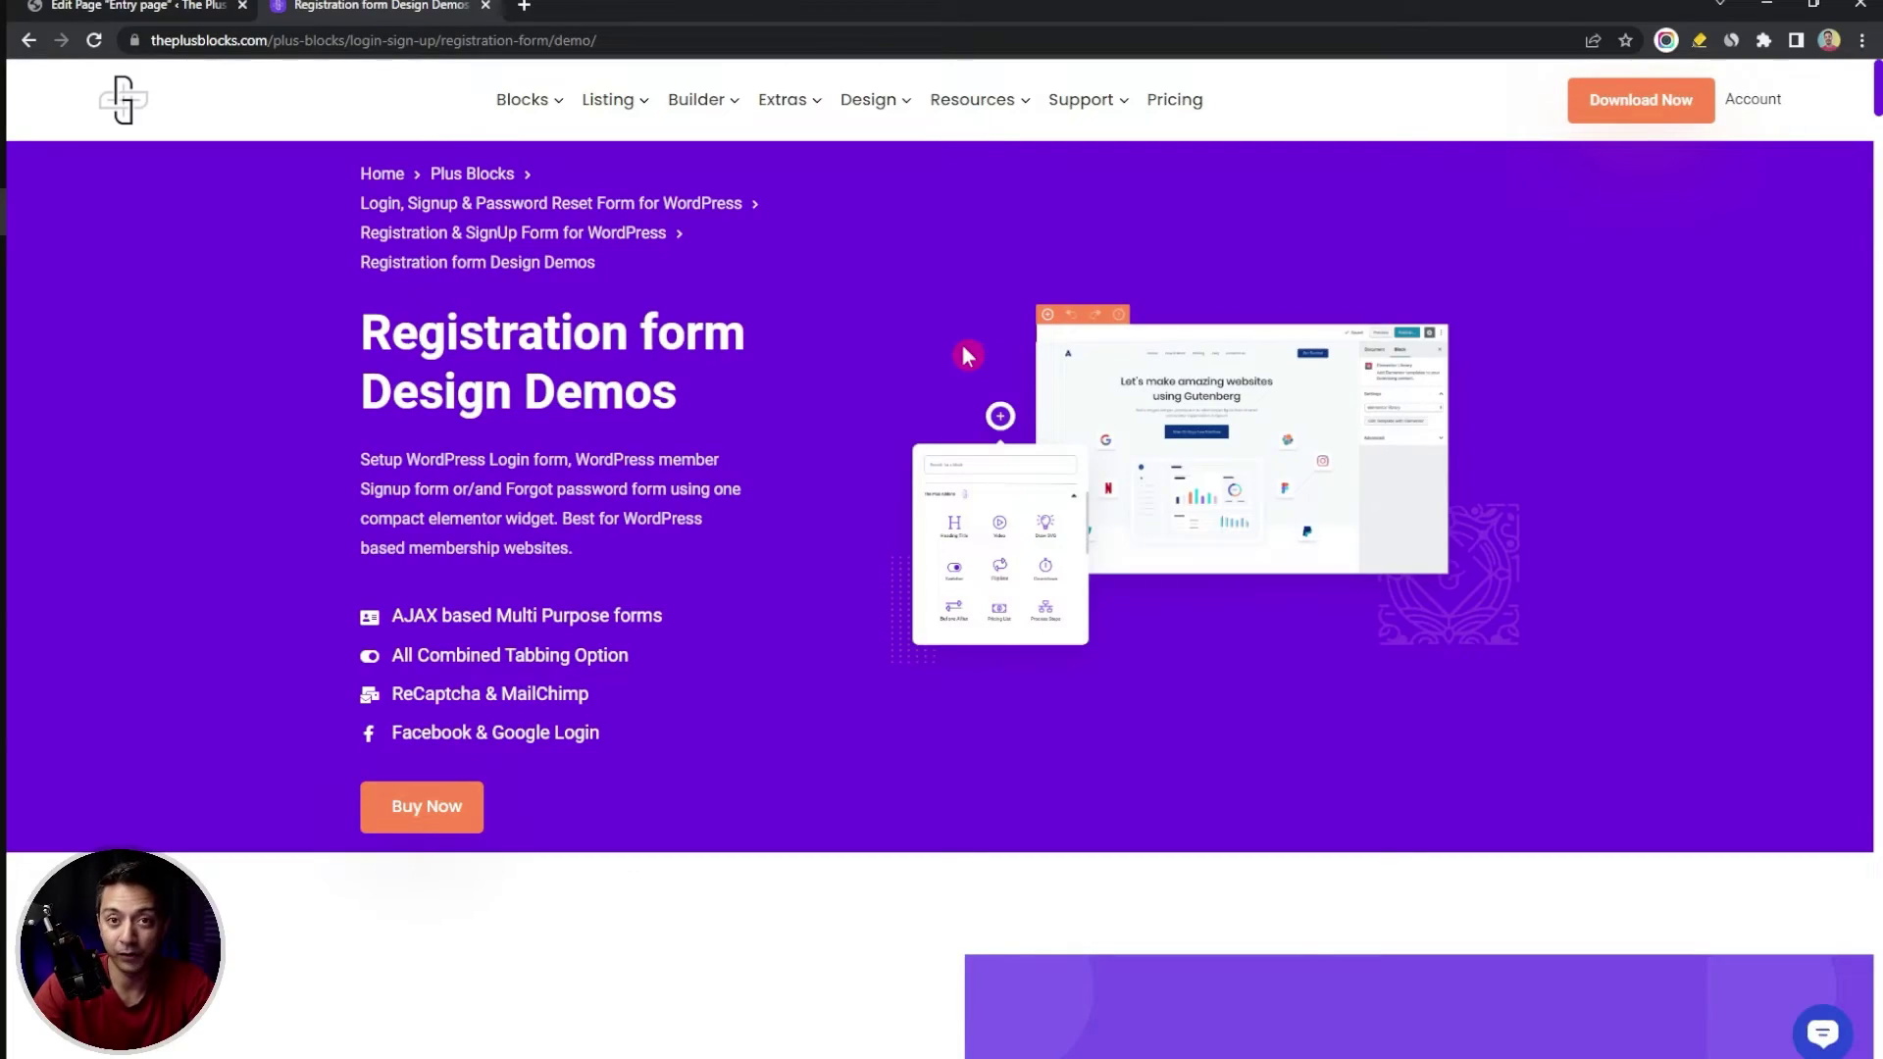
Scroll the registration form demos to the purple gradient Sign up form and copy its design
scroll(967, 353, "down", 8)
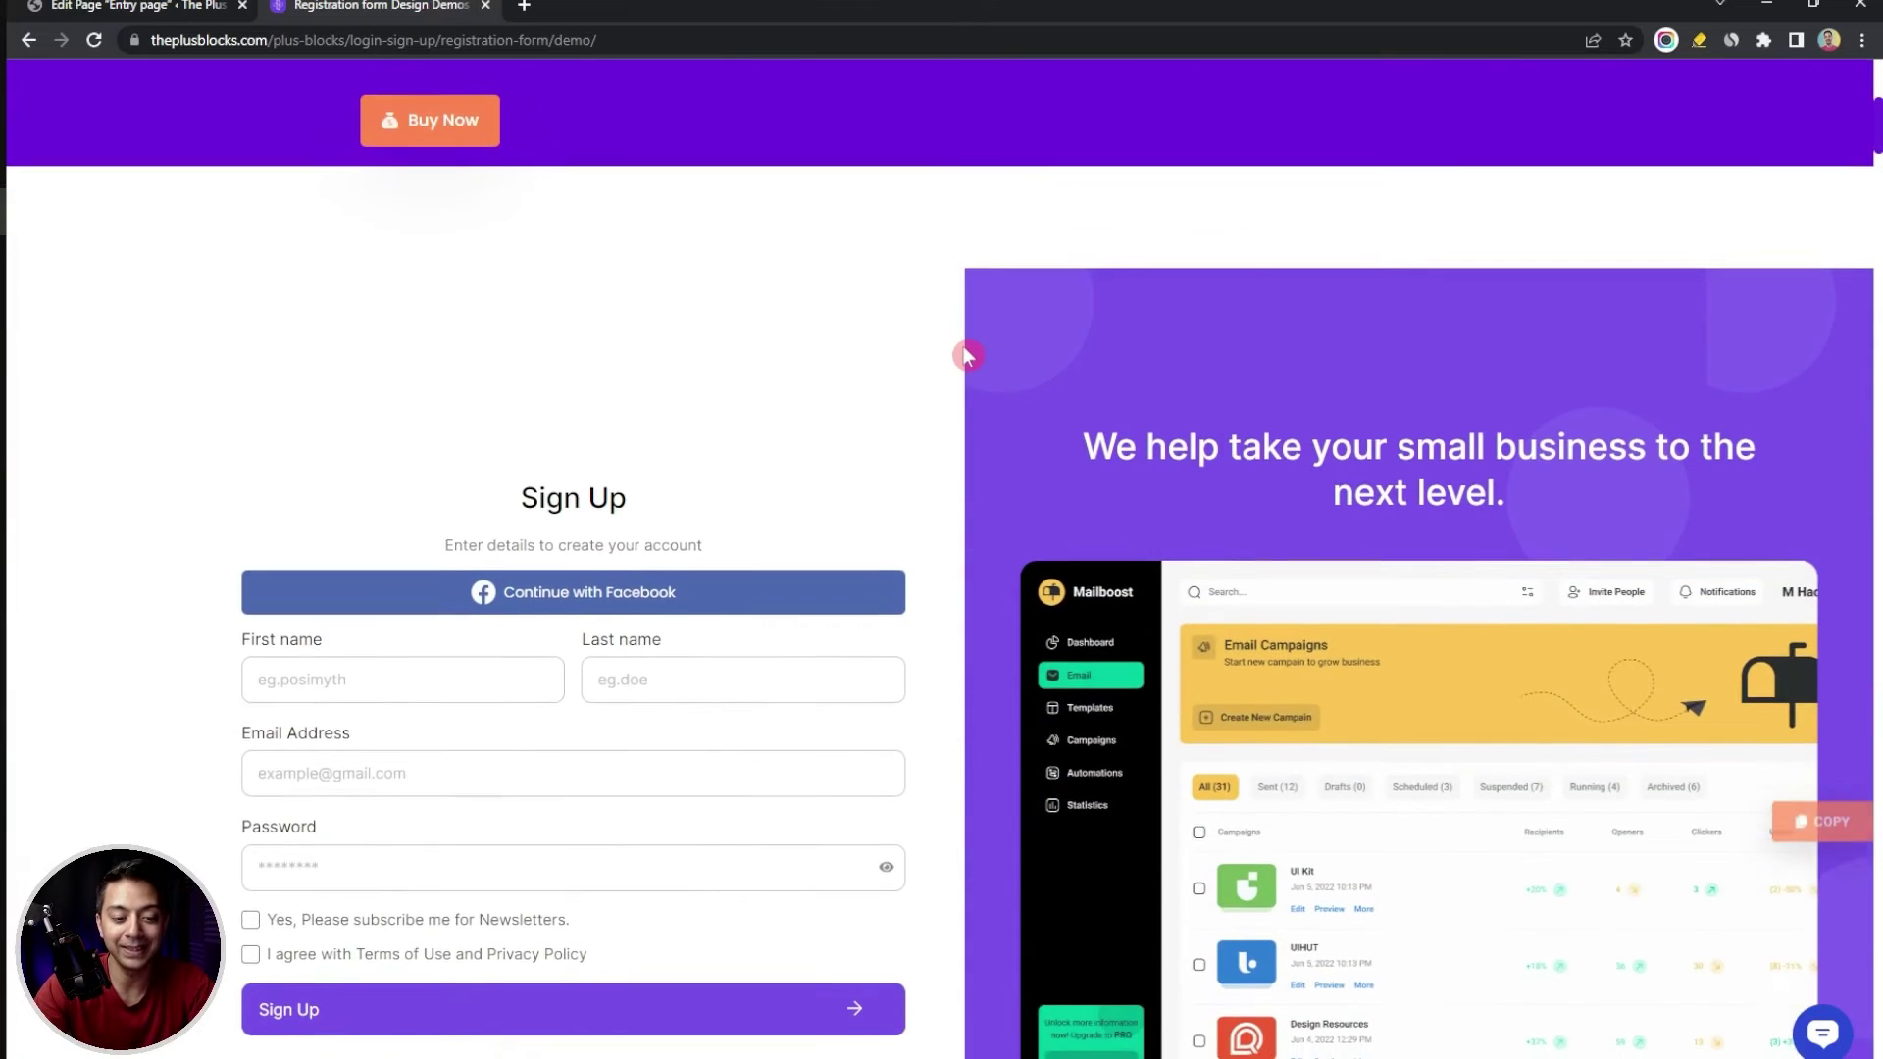
scroll(958, 412, "down", 10)
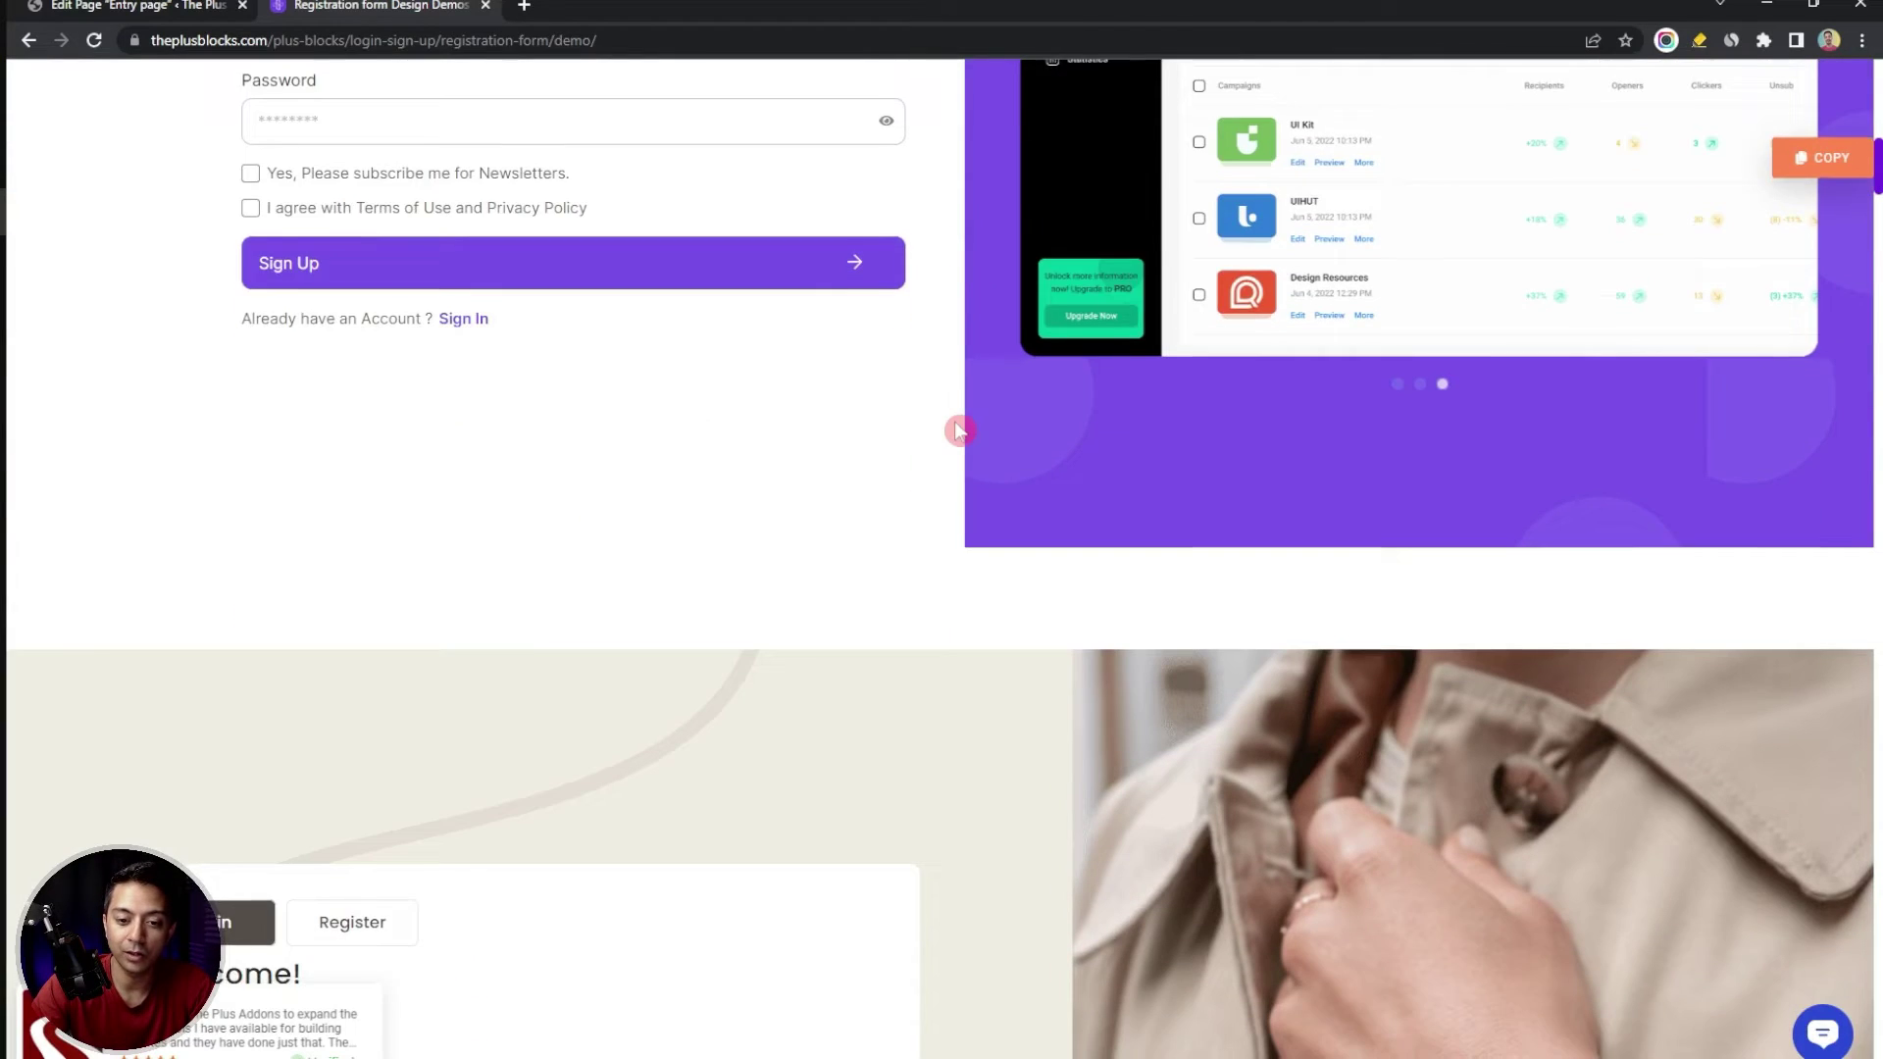
scroll(961, 431, "down", 10)
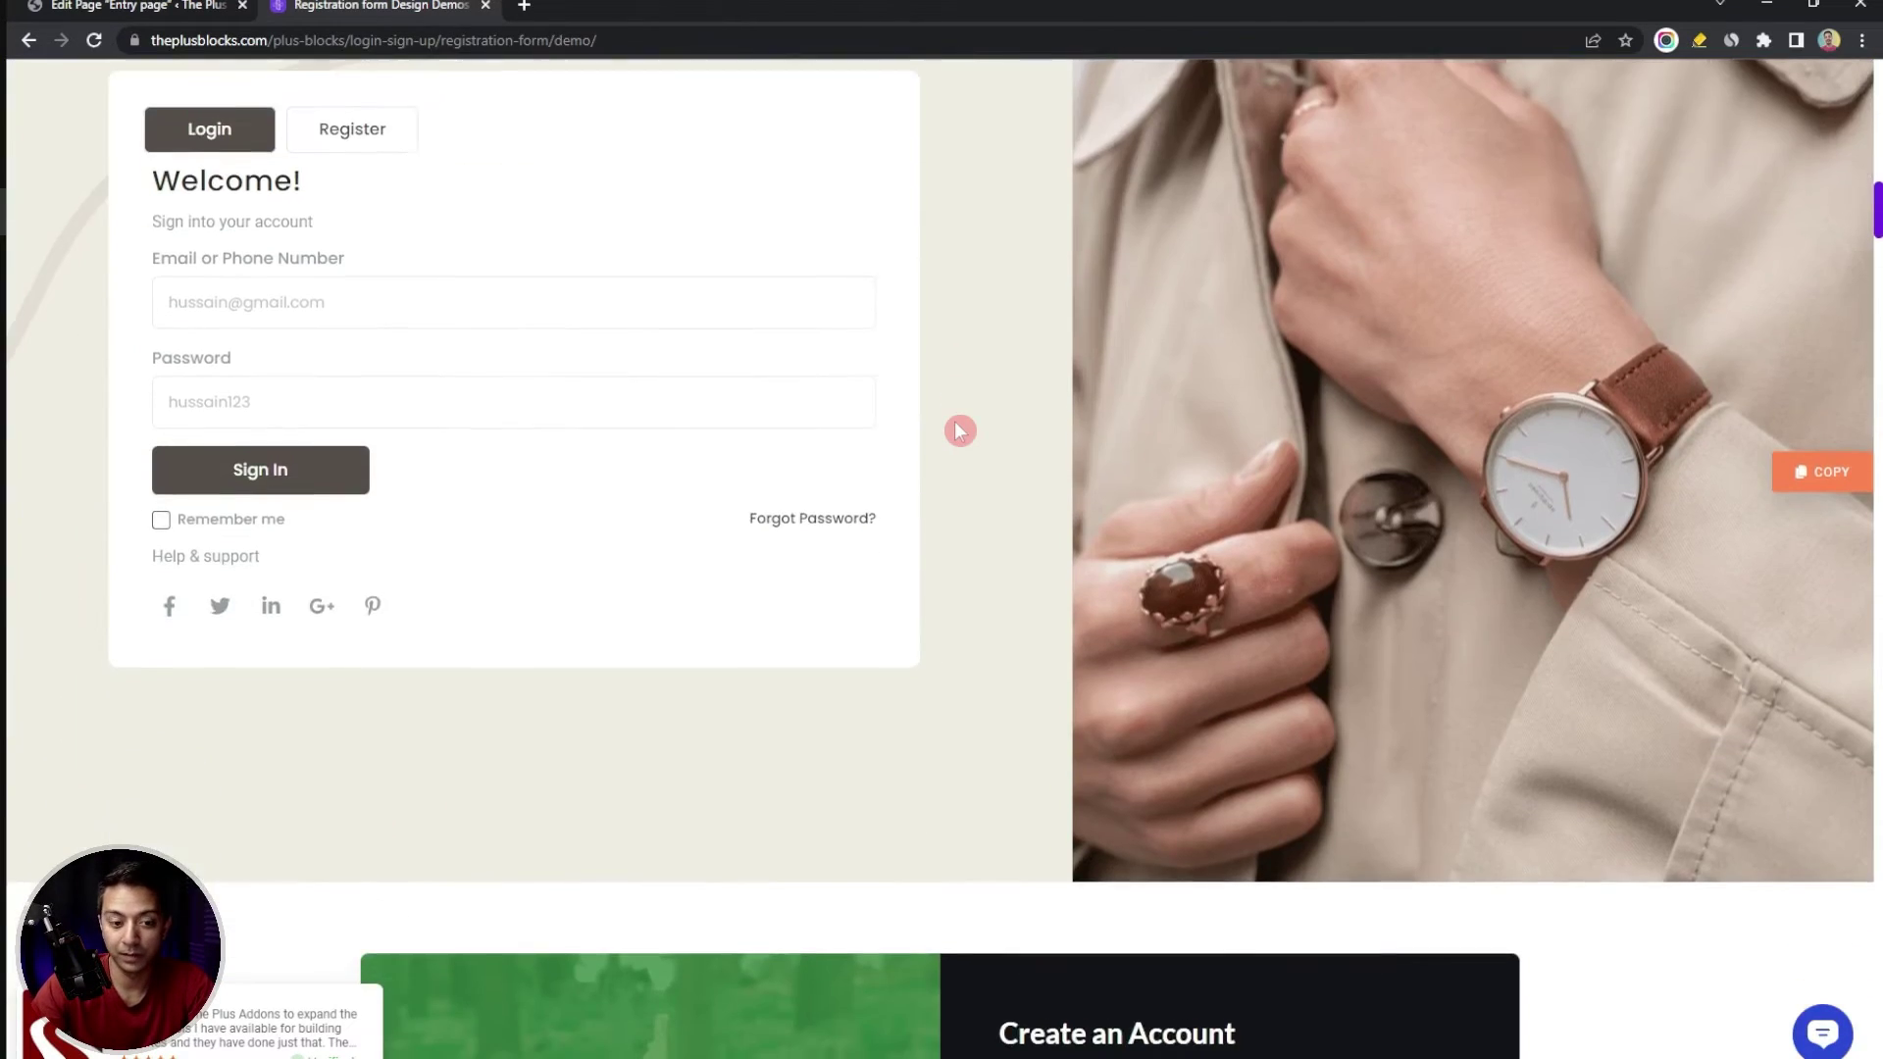
scroll(957, 422, "down", 8)
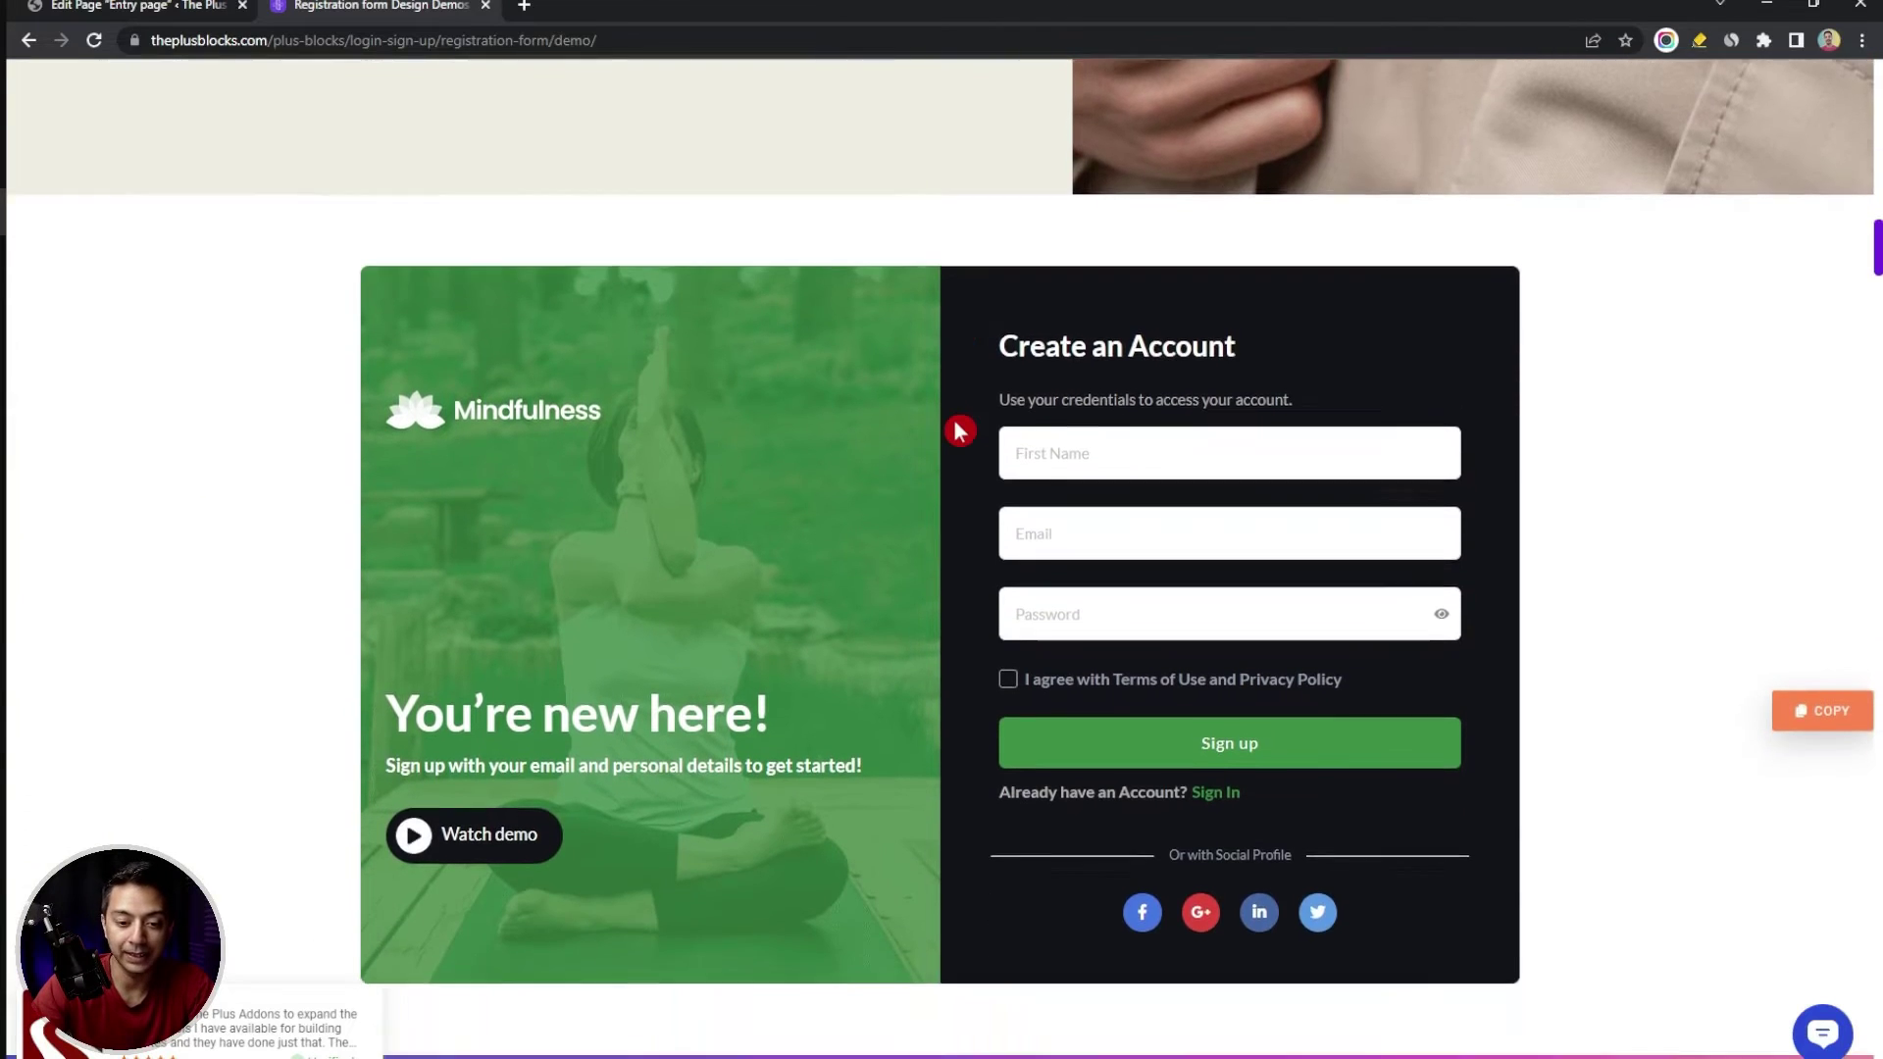
scroll(957, 423, "down", 10)
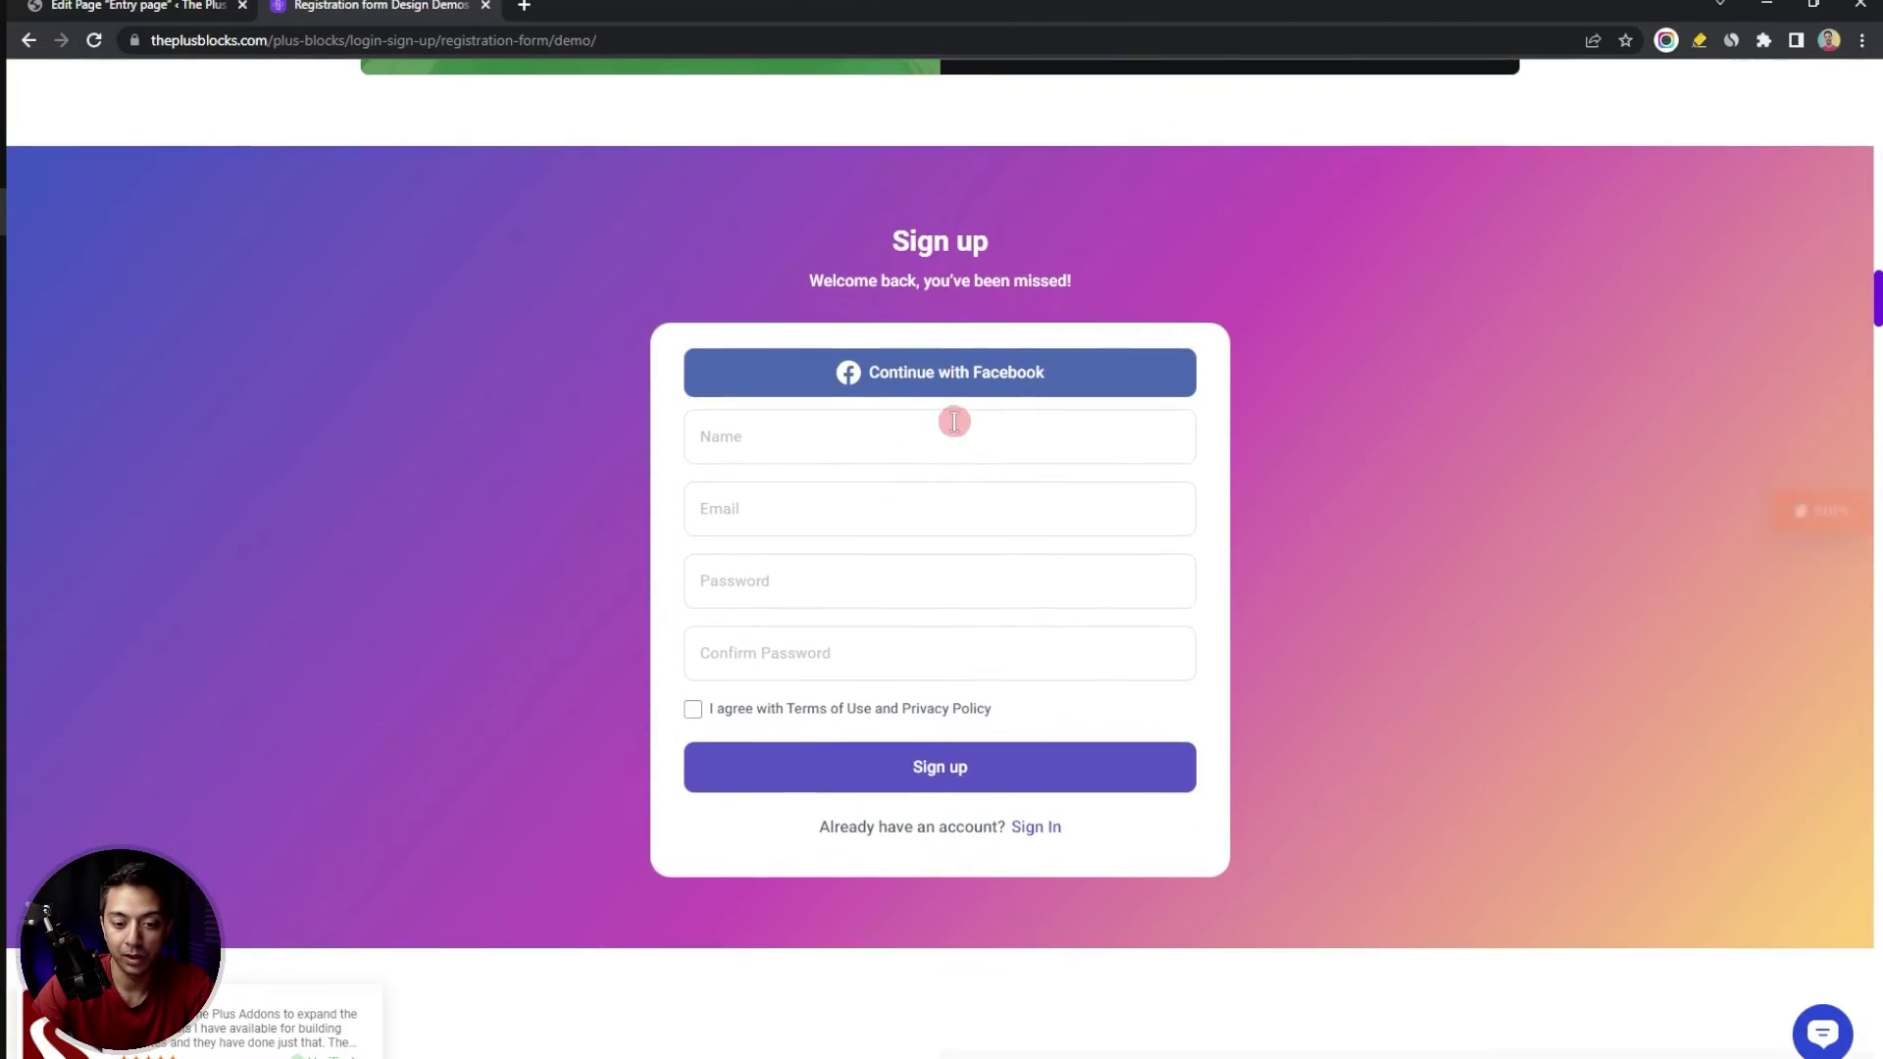
scroll(961, 431, "down", 8)
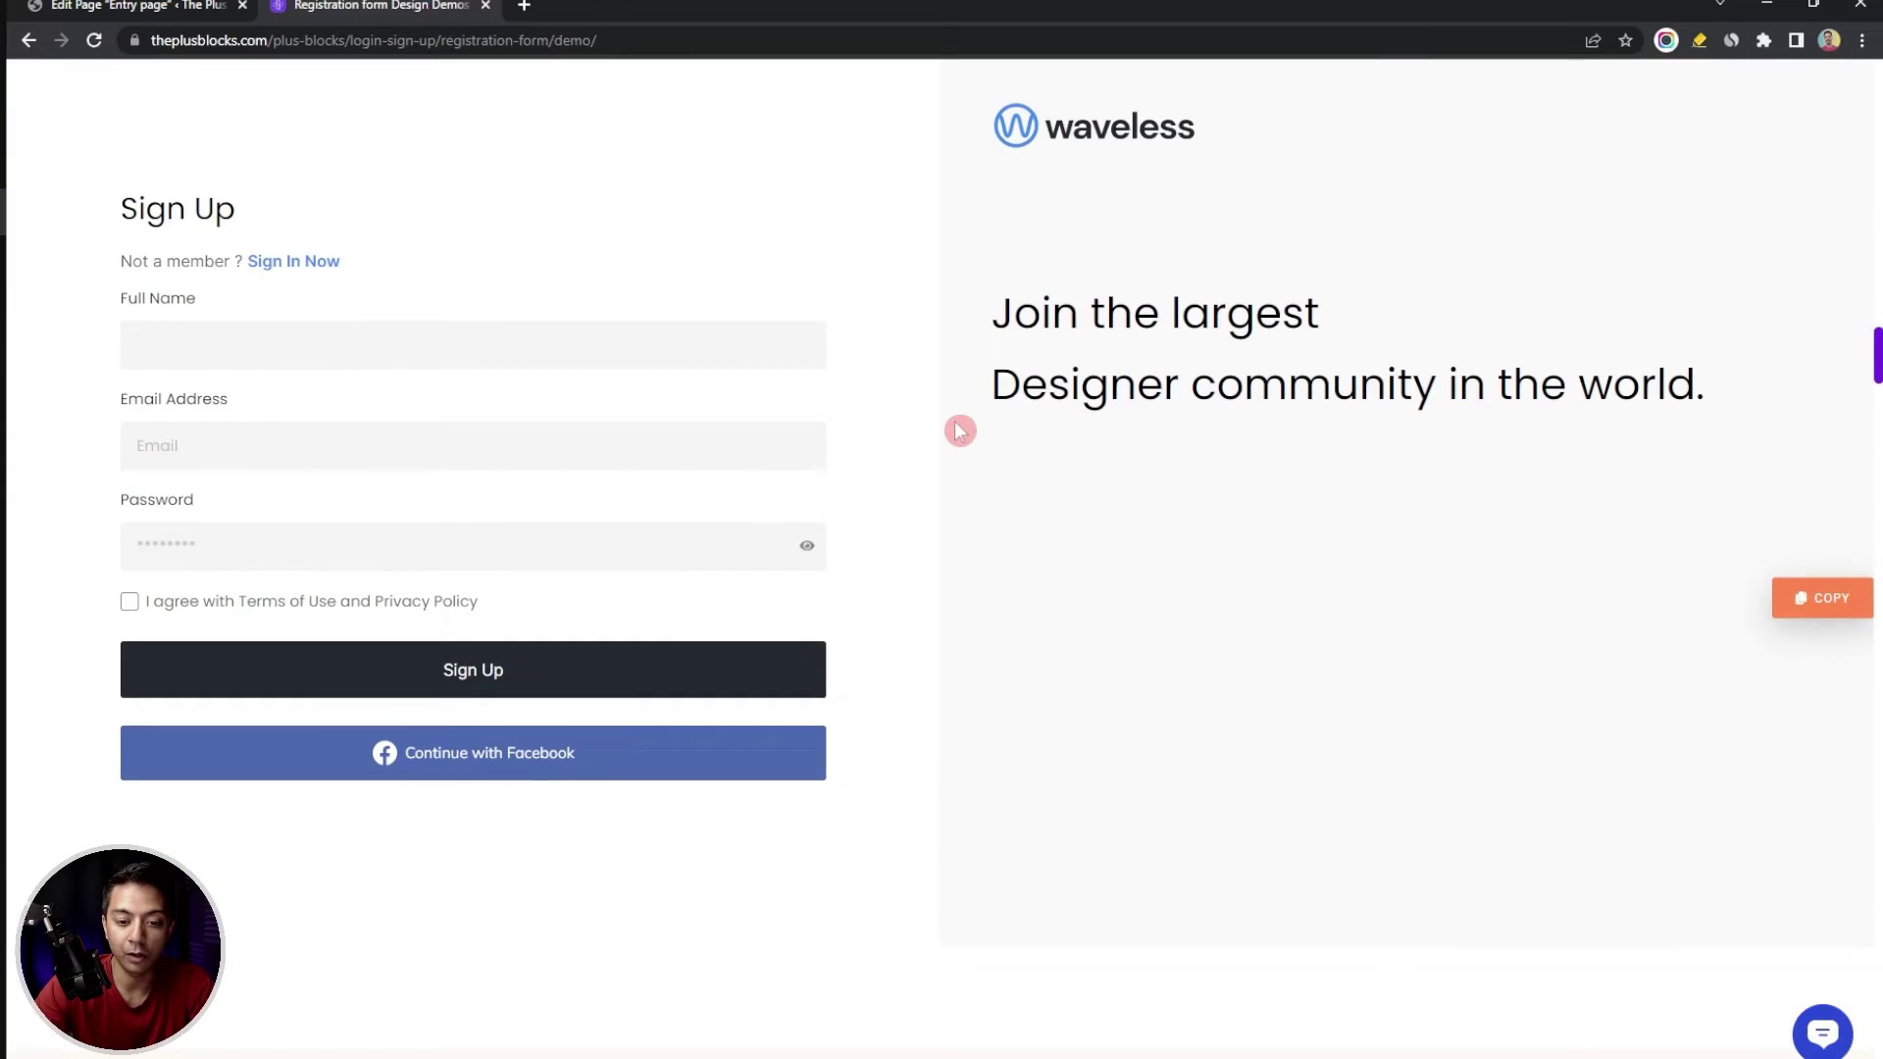
scroll(960, 431, "down", 10)
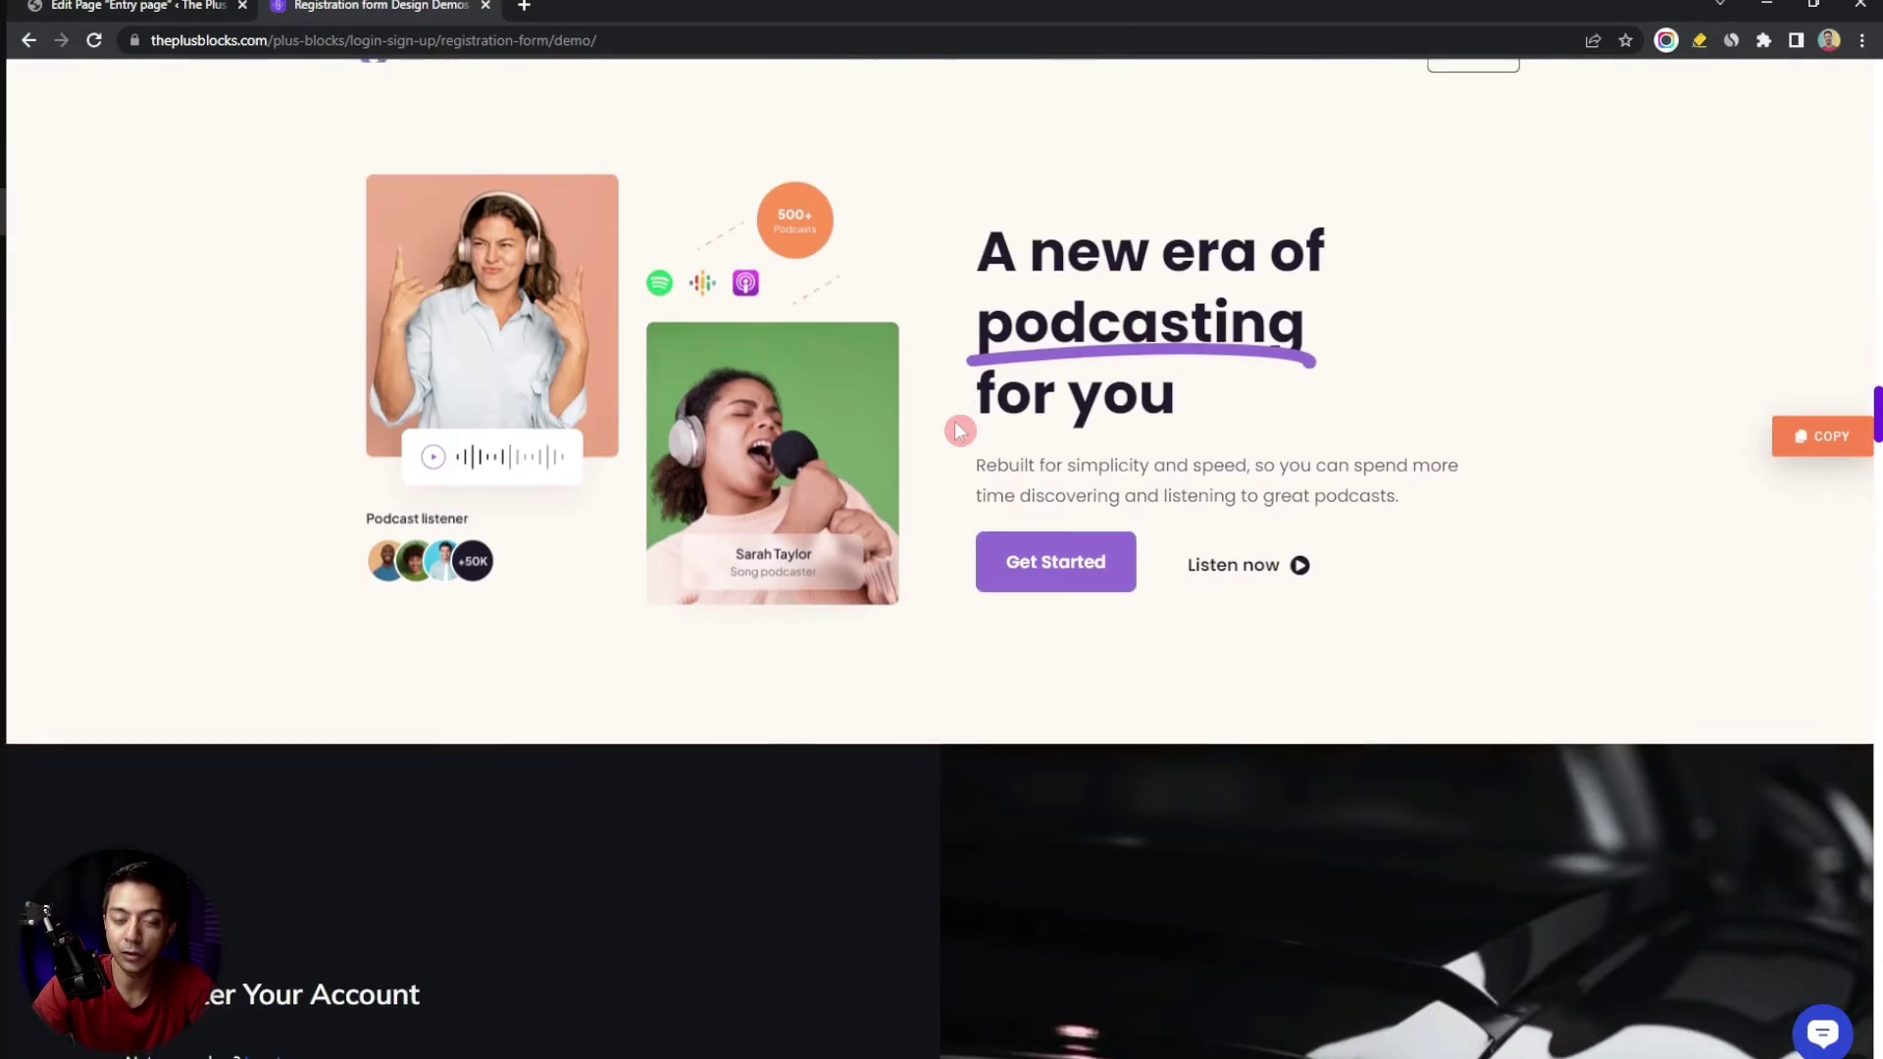
scroll(958, 430, "down", 10)
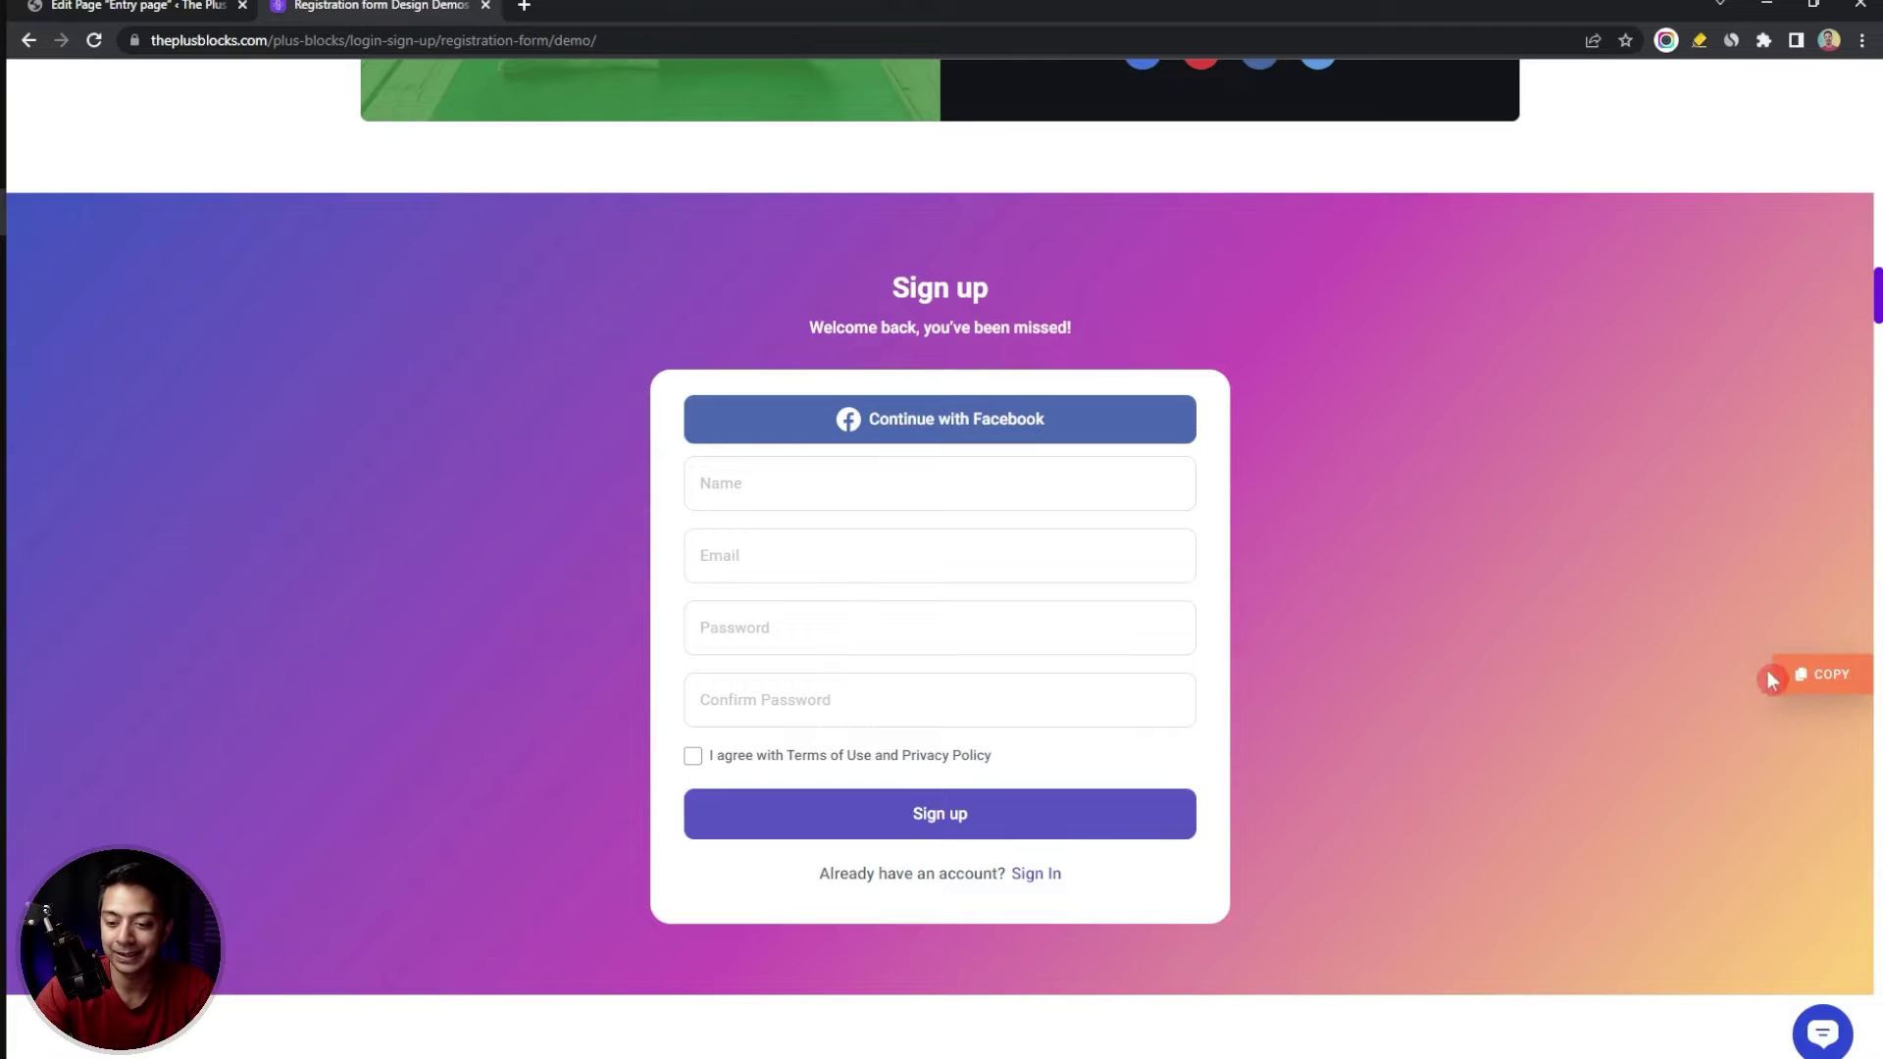
left_click(1826, 679)
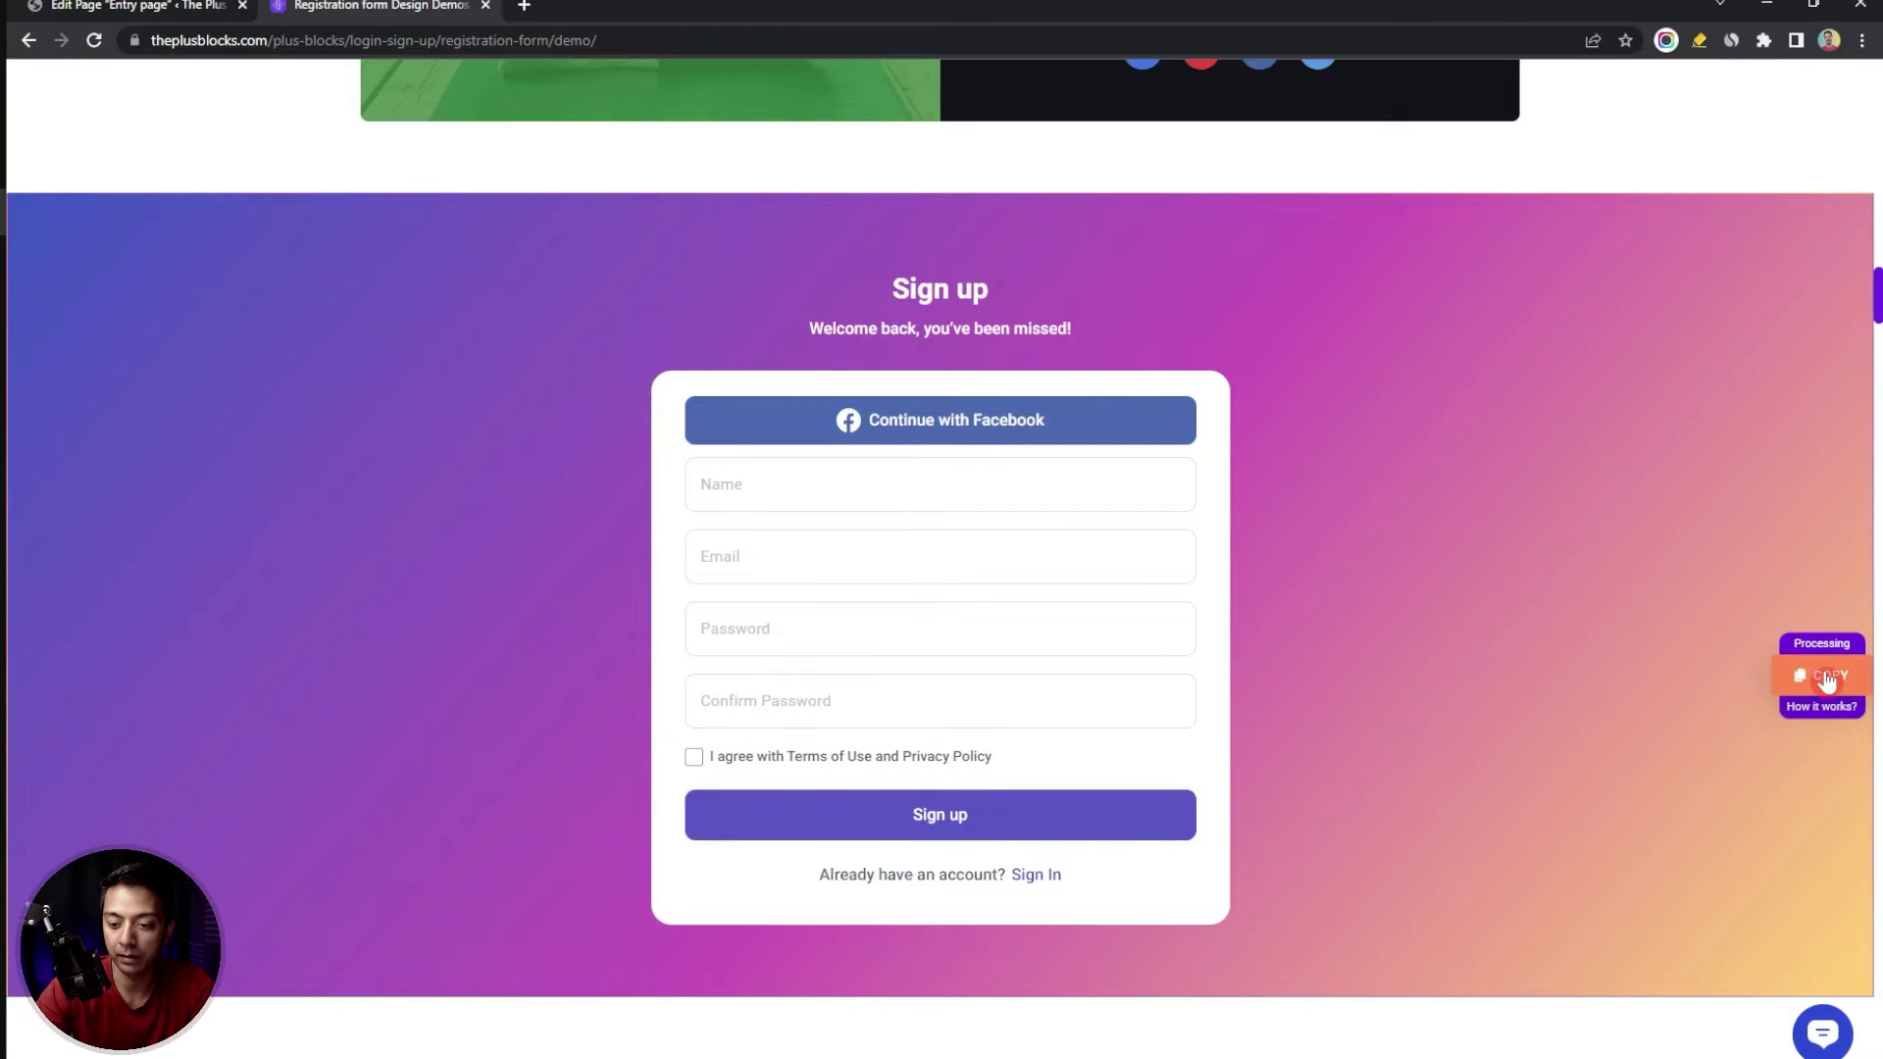
left_click(193, 6)
Paste the copied Sign up form into an empty block on the Entry page and select it
left_click(510, 291)
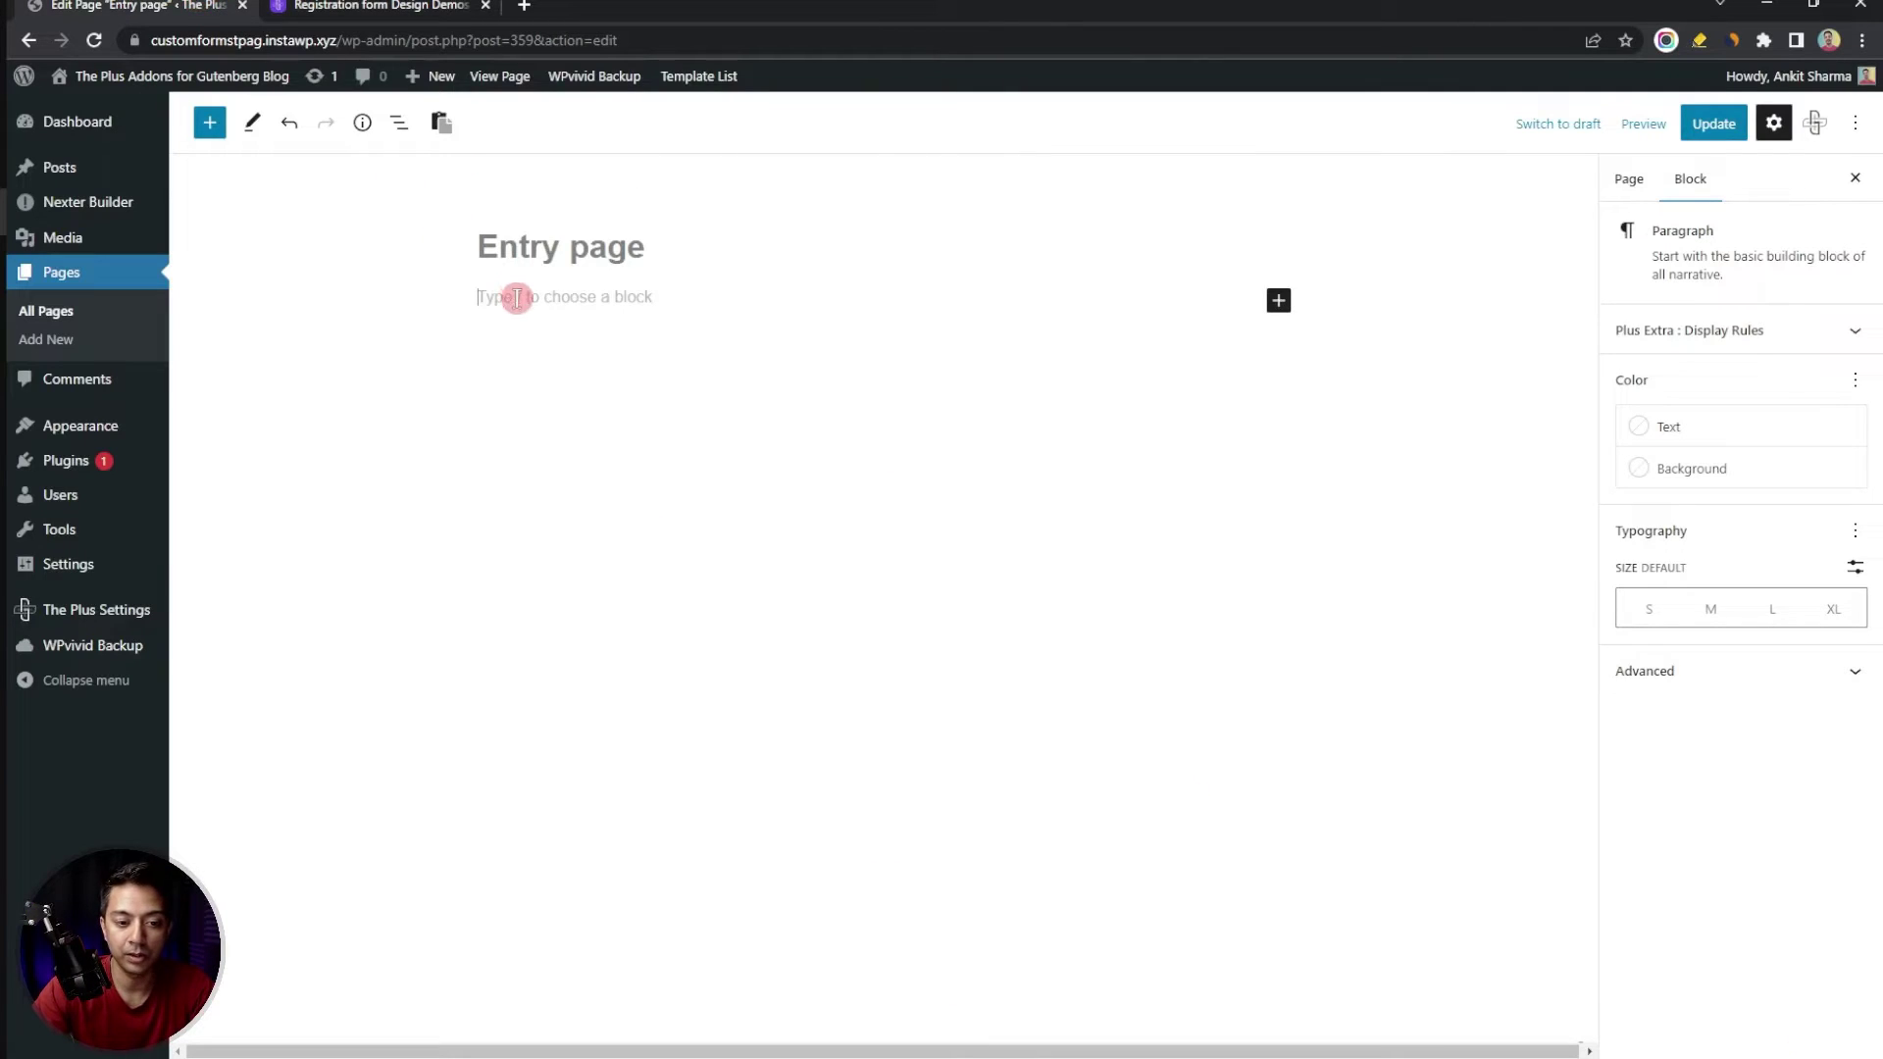
left_click(457, 127)
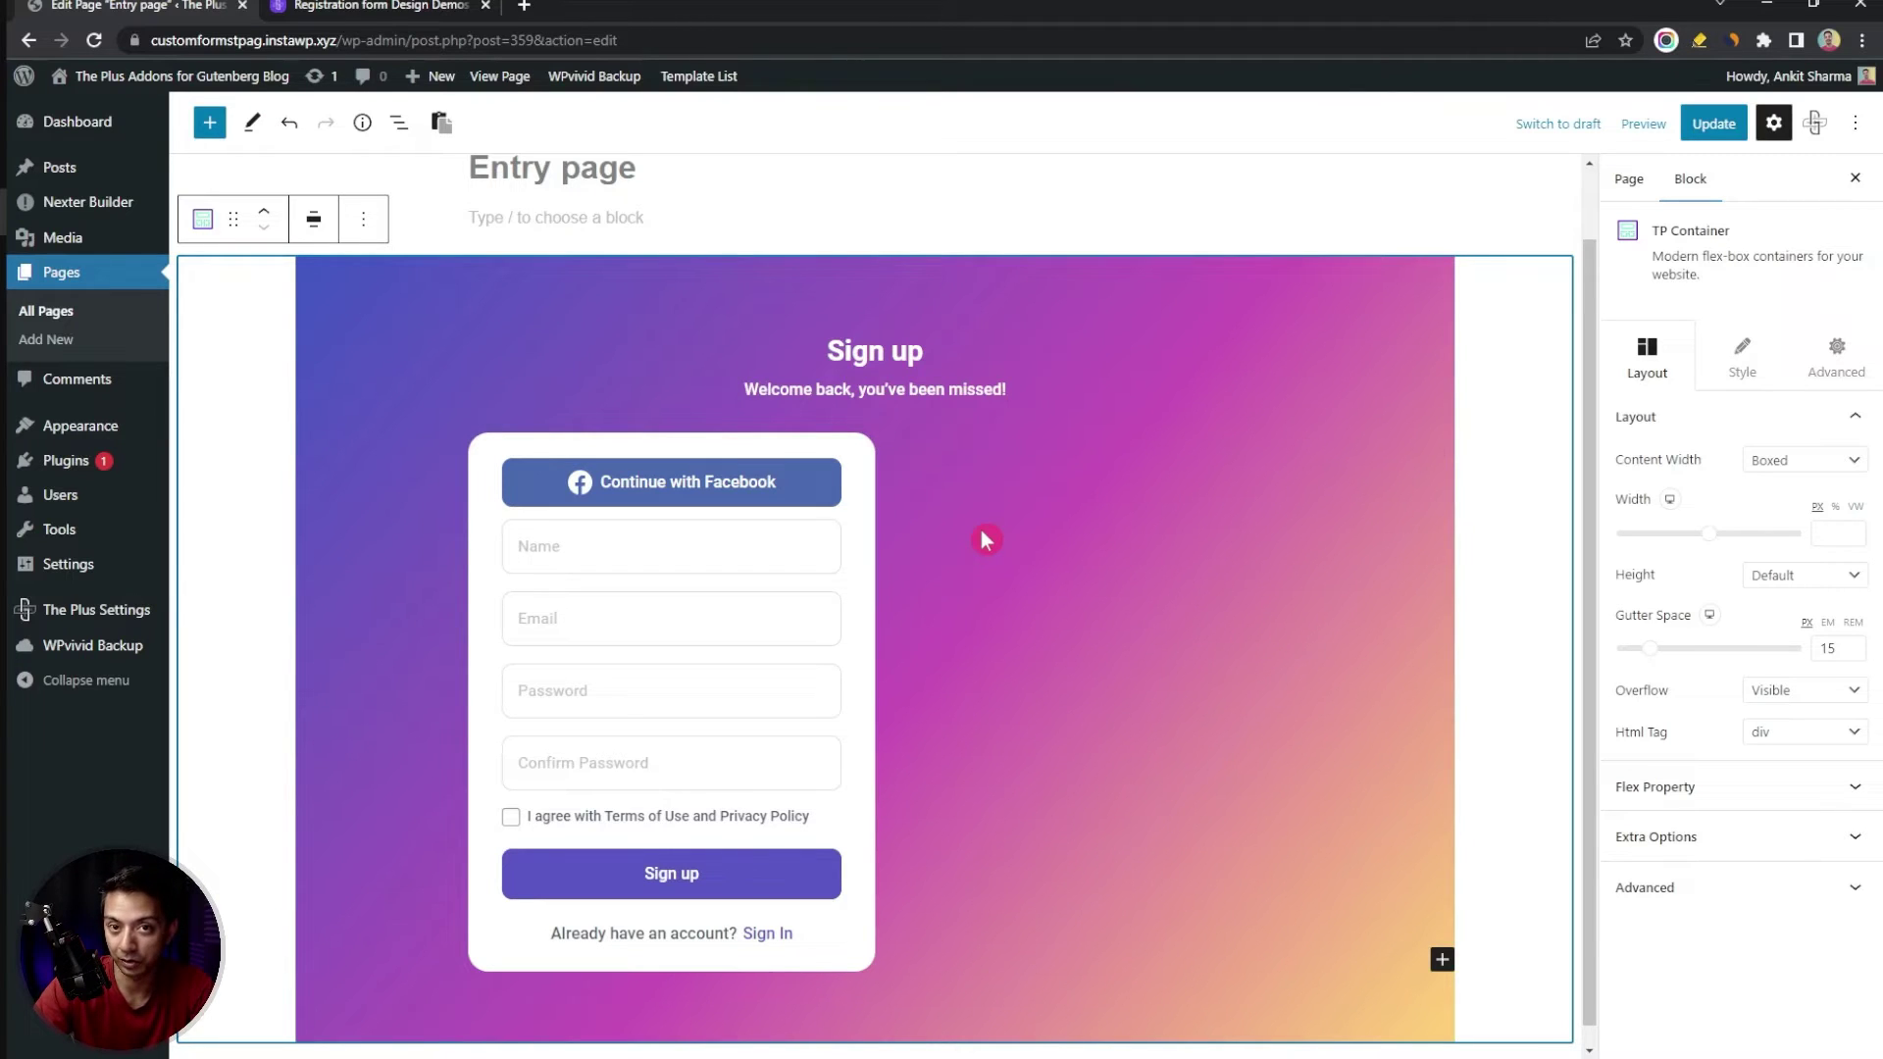
left_click(987, 663)
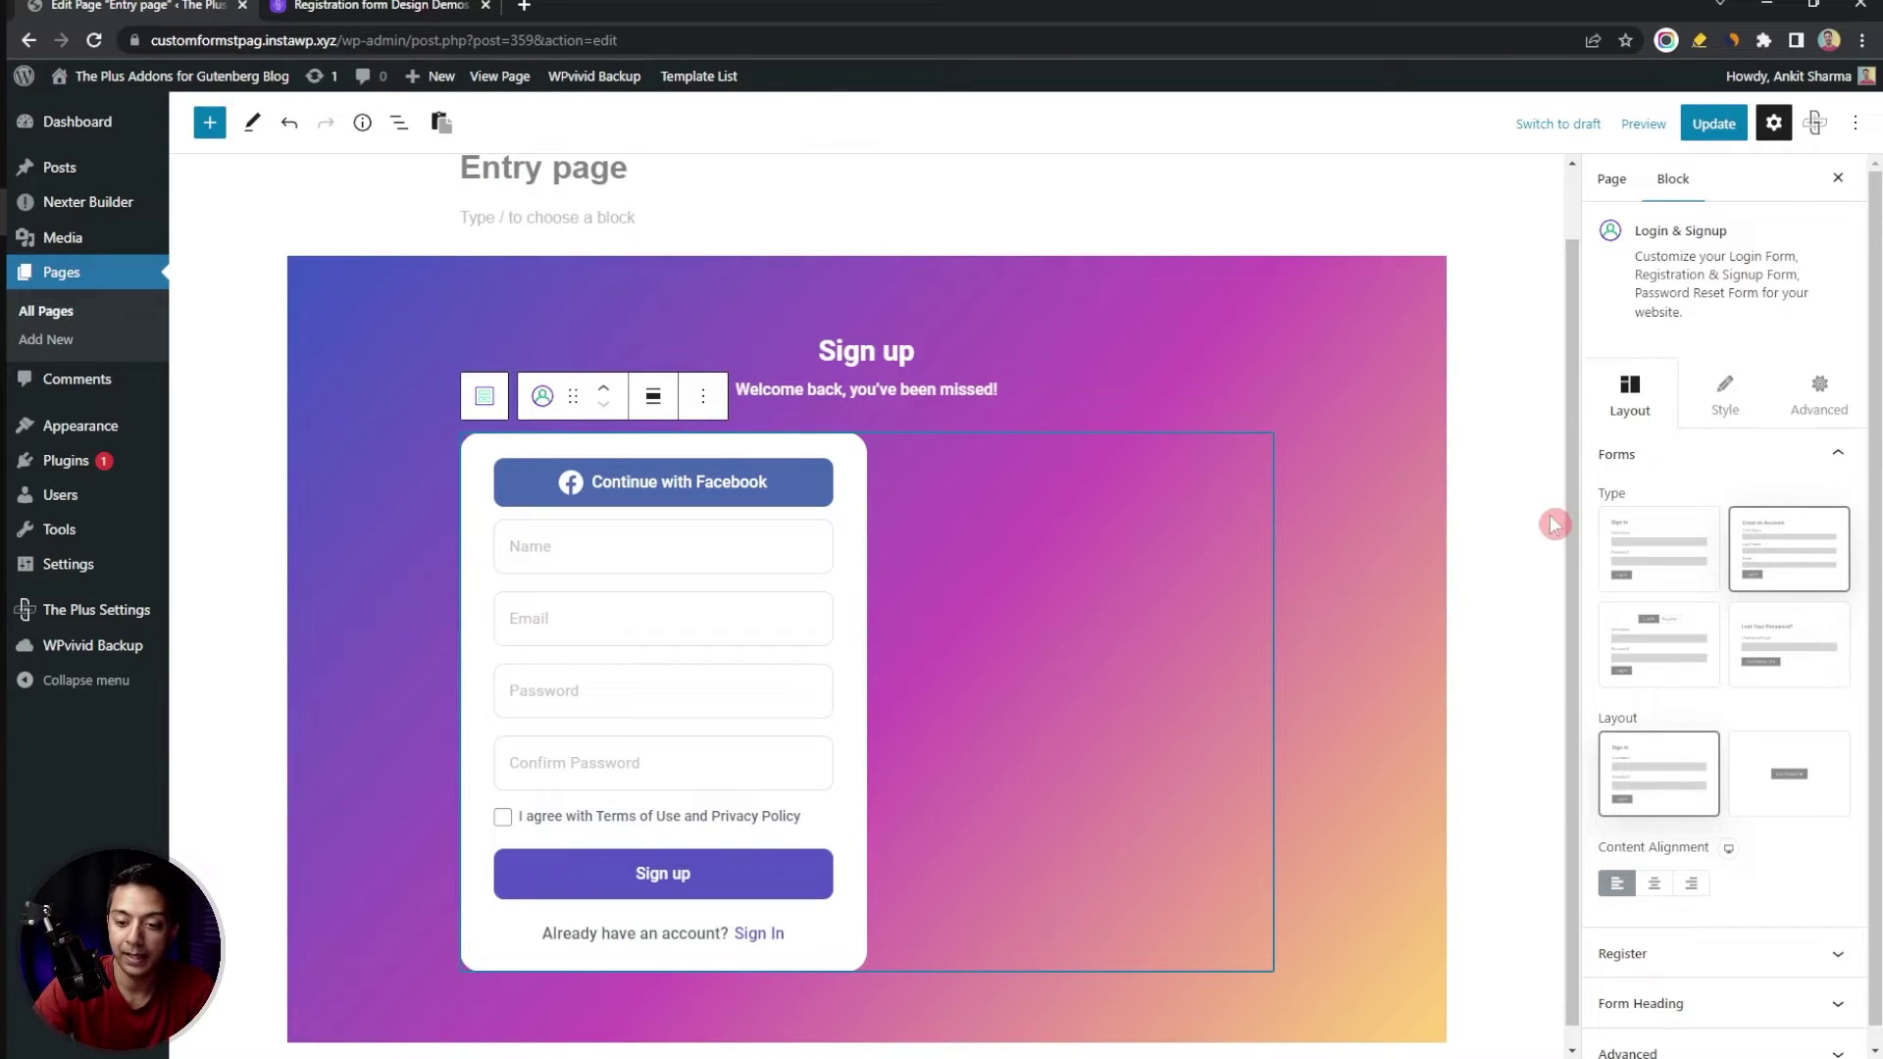
Preview the form as Login, Register, tabbed Login/Signup, and finally Forgot Password types
left_click(1635, 559)
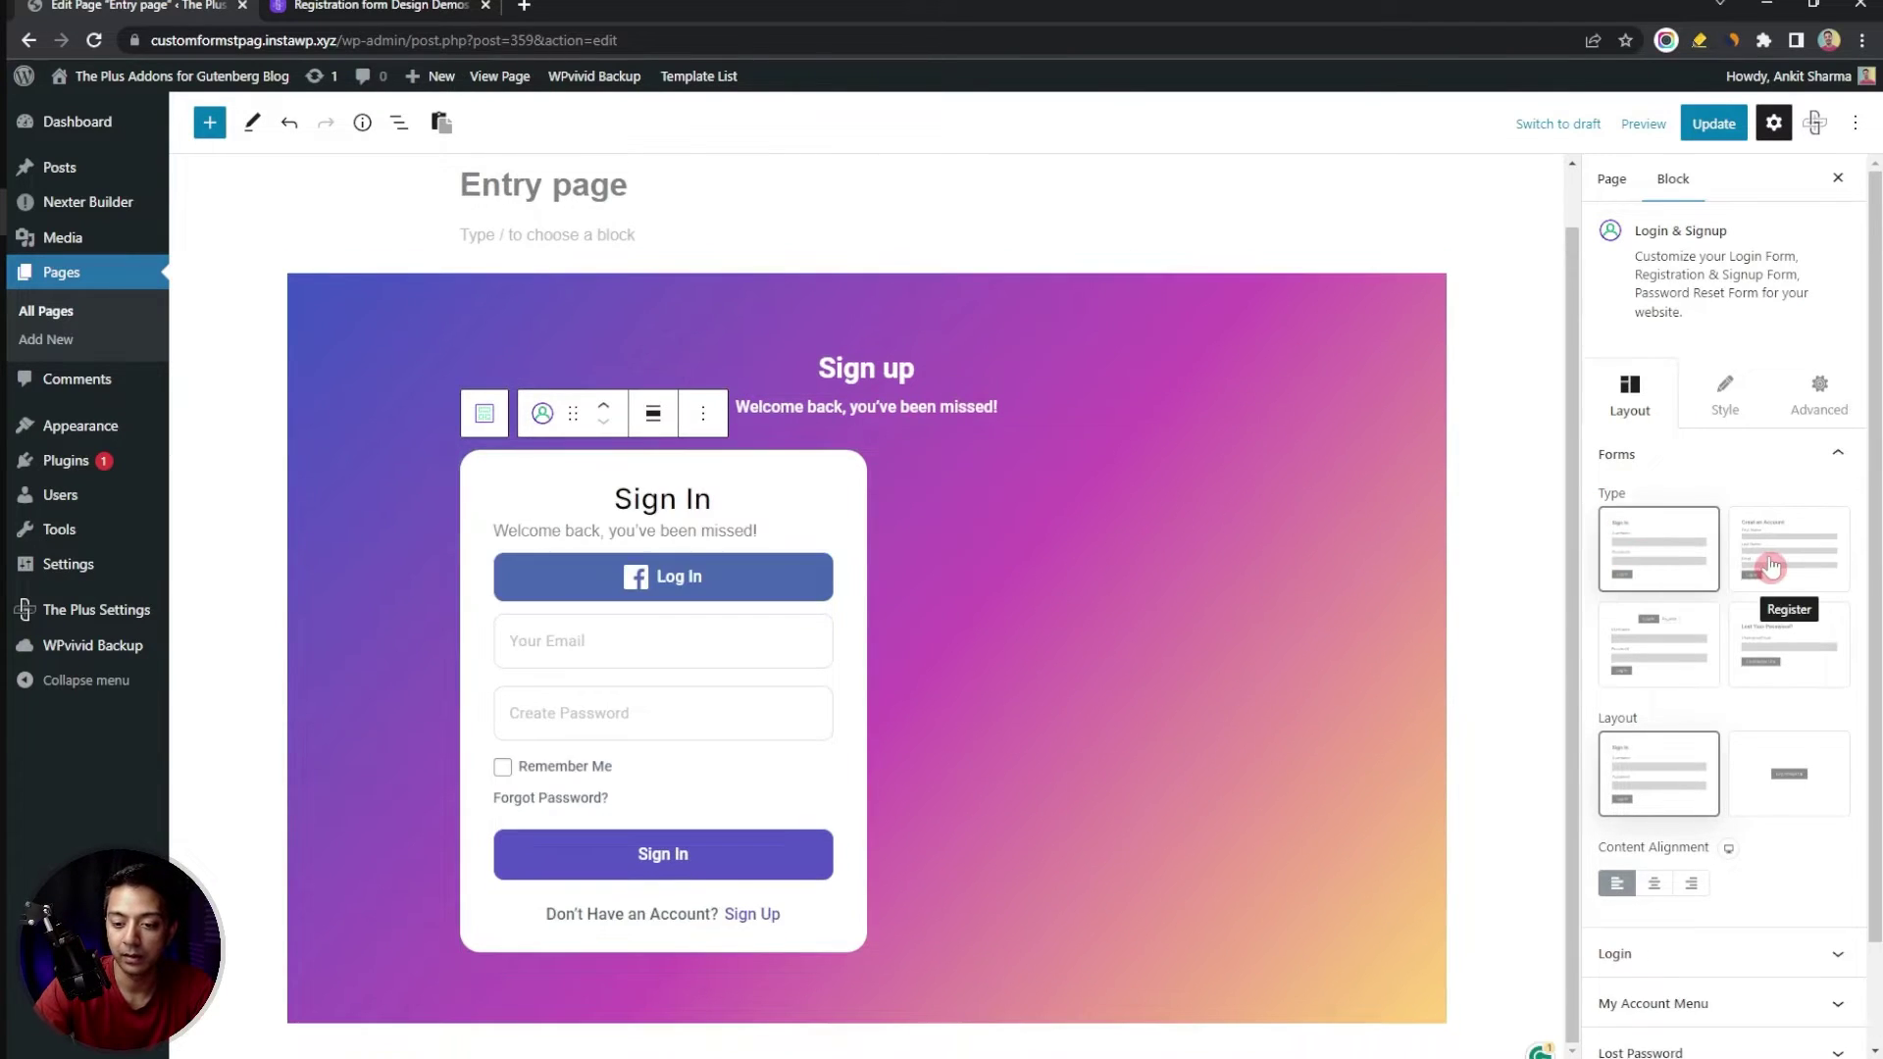
left_click(1771, 567)
left_click(1689, 667)
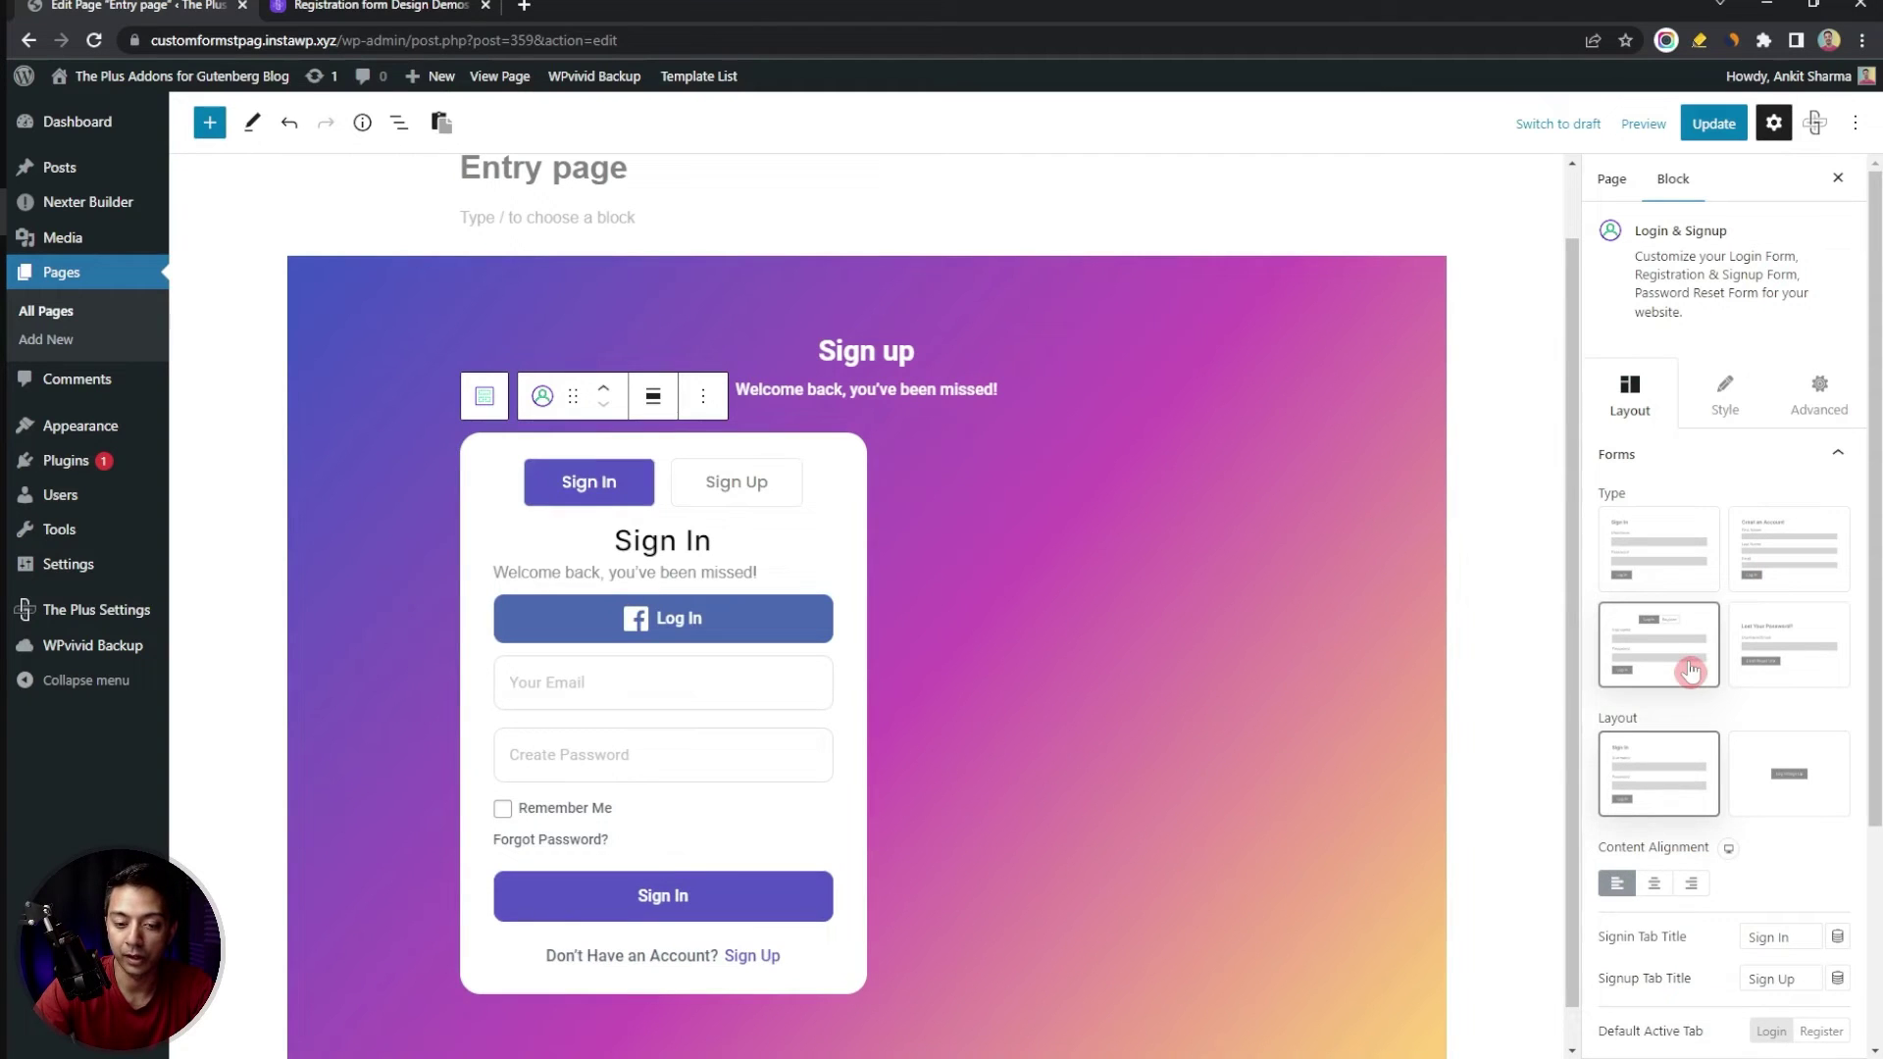
left_click(726, 482)
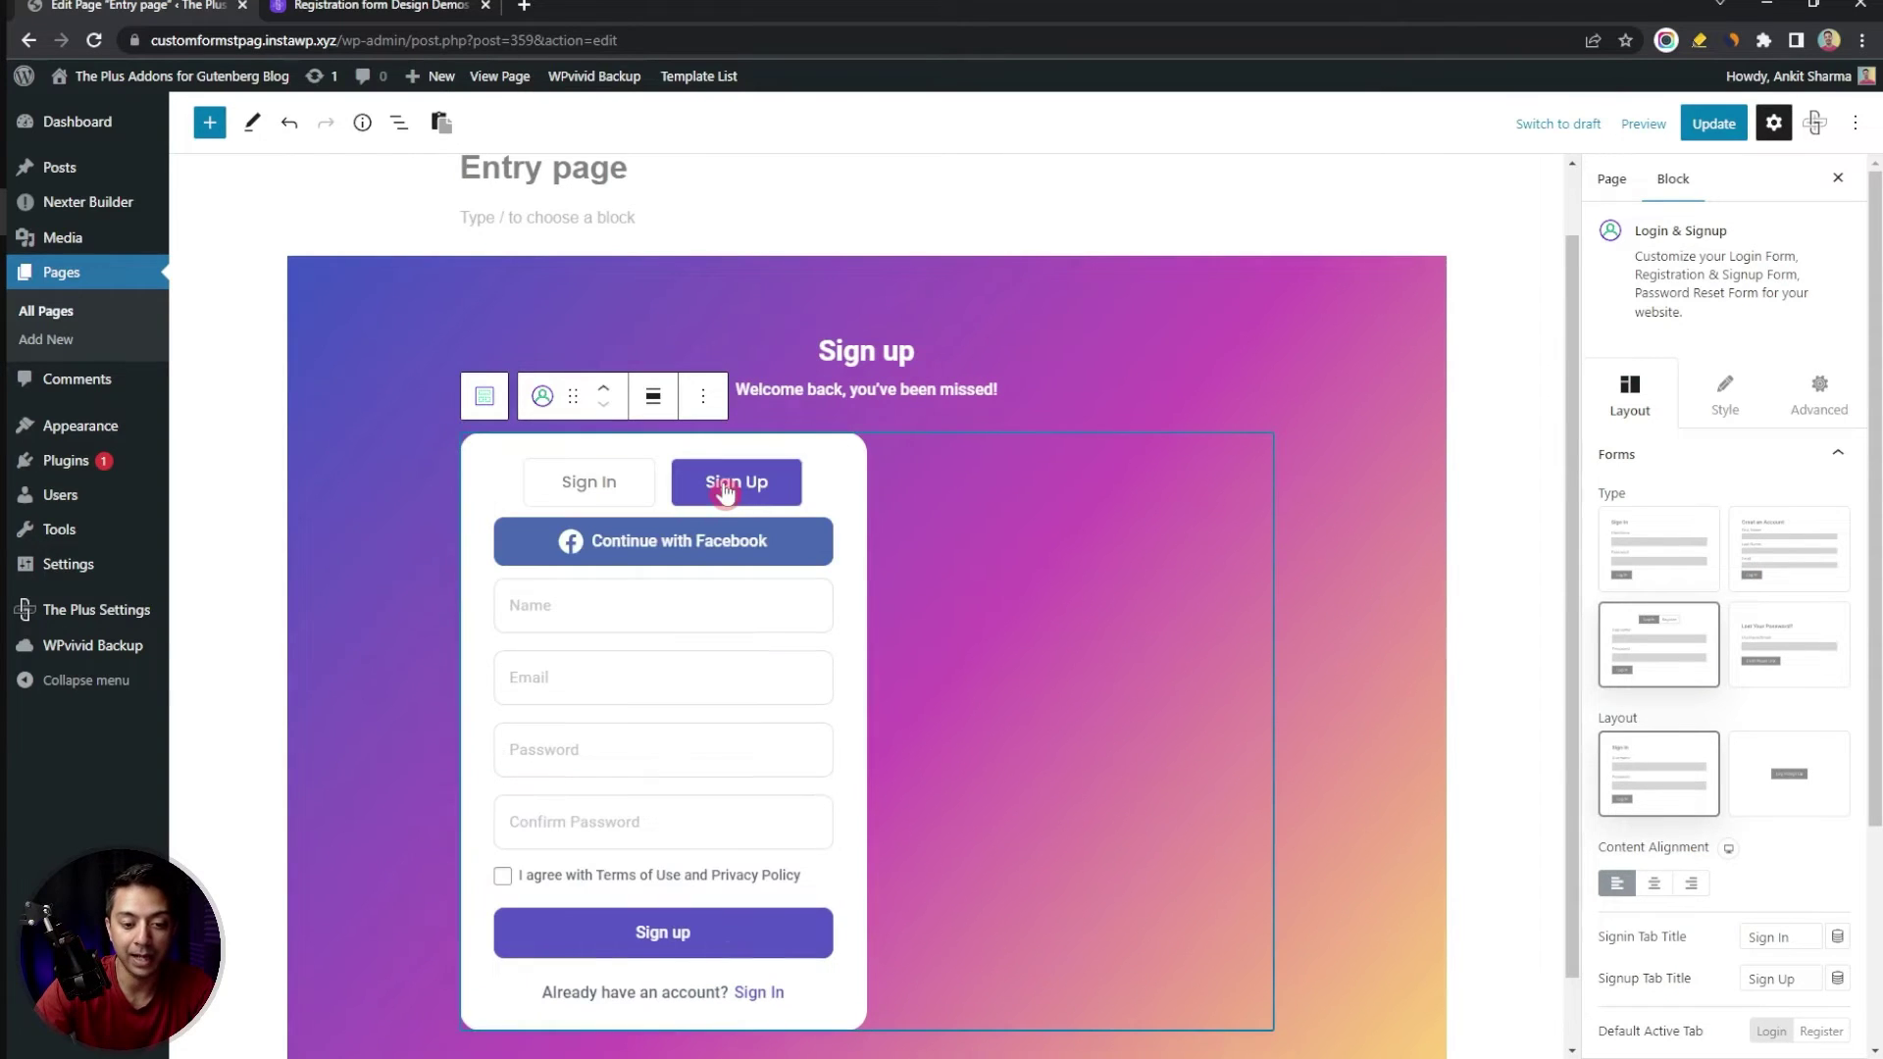
left_click(1775, 670)
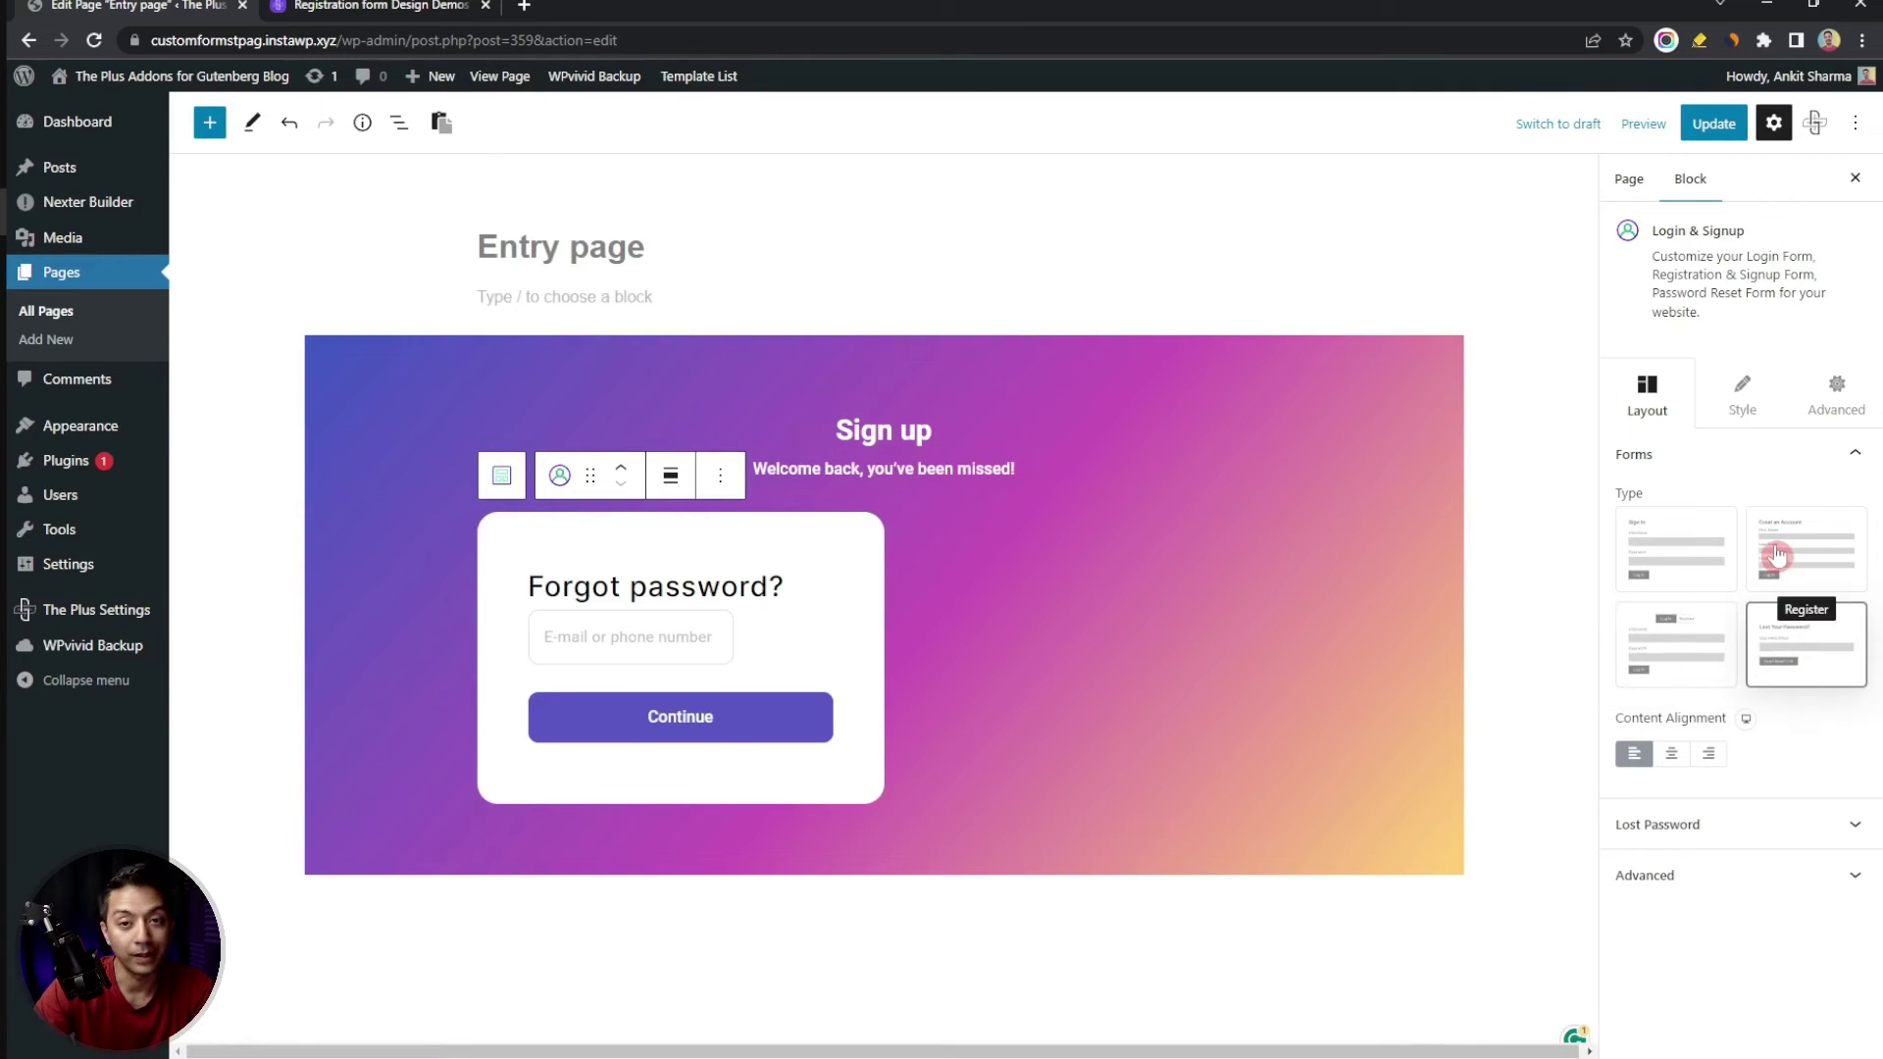
Switch the form back to Register and add a new ACF registration field
left_click(1777, 555)
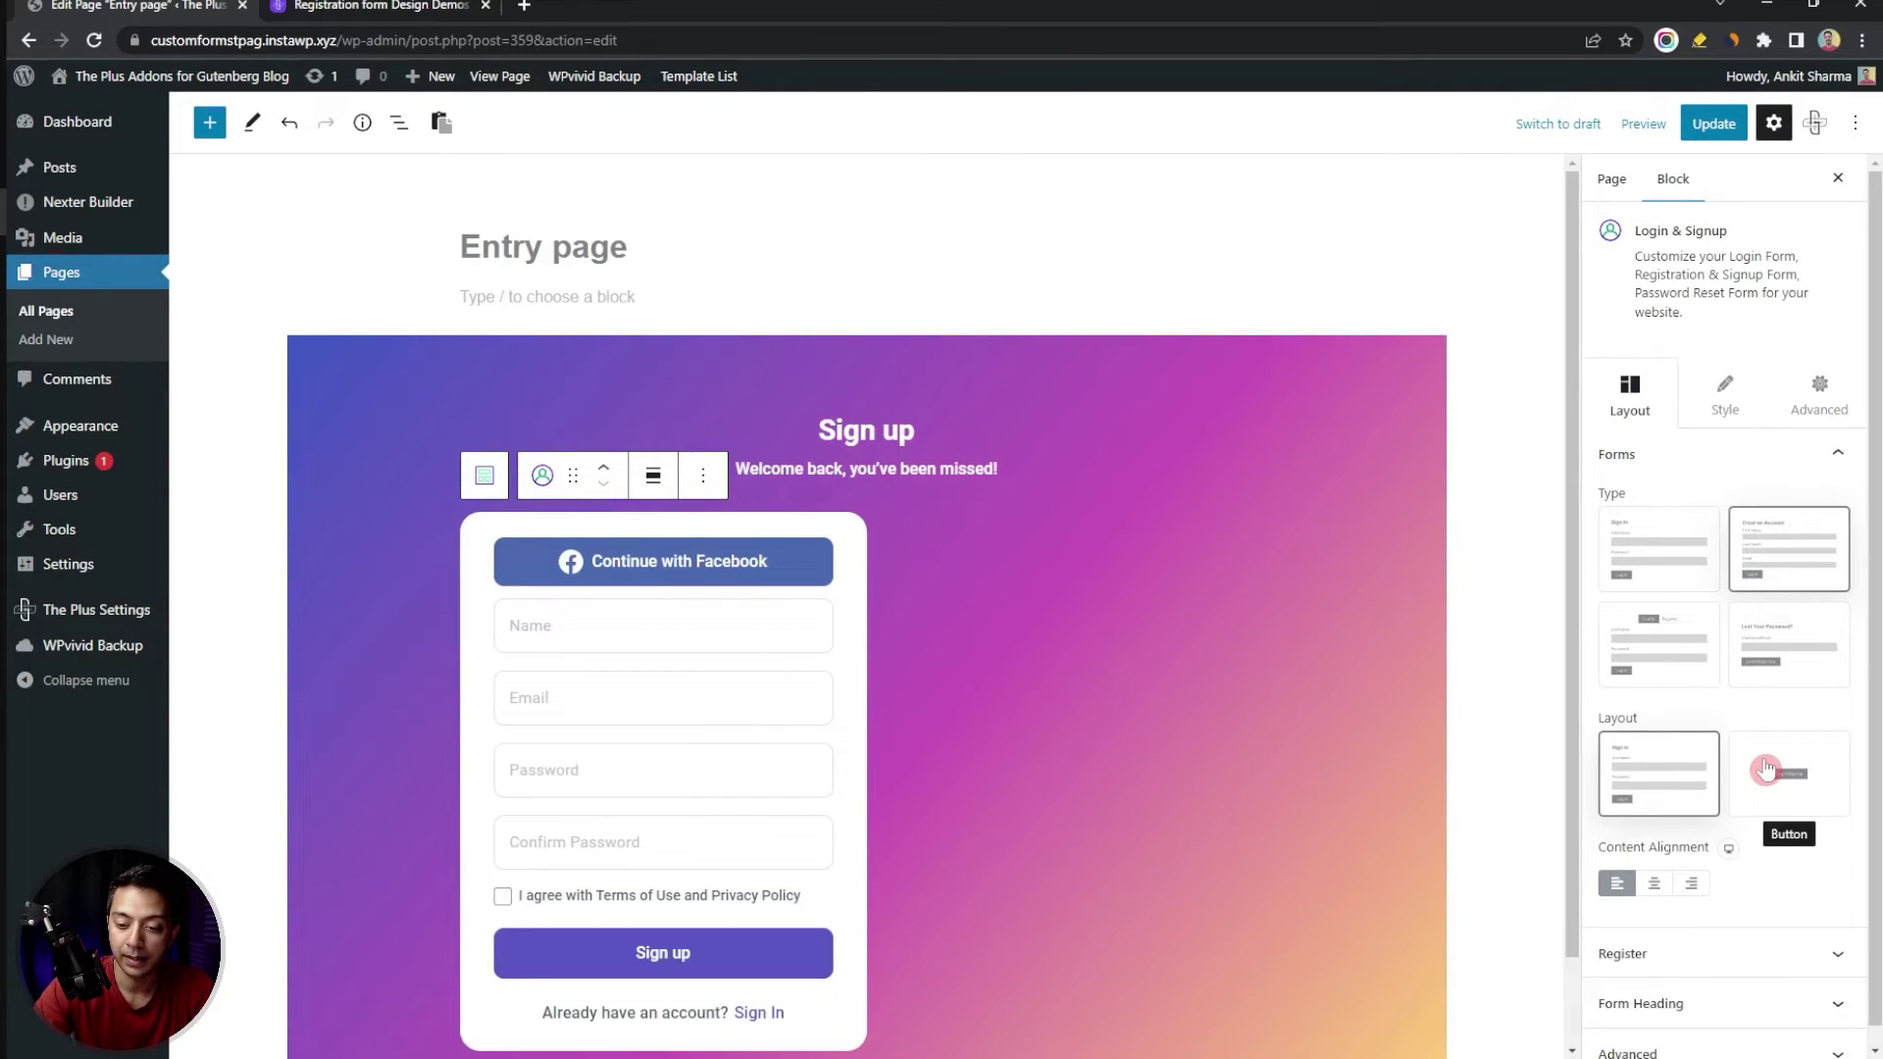
left_click(1736, 937)
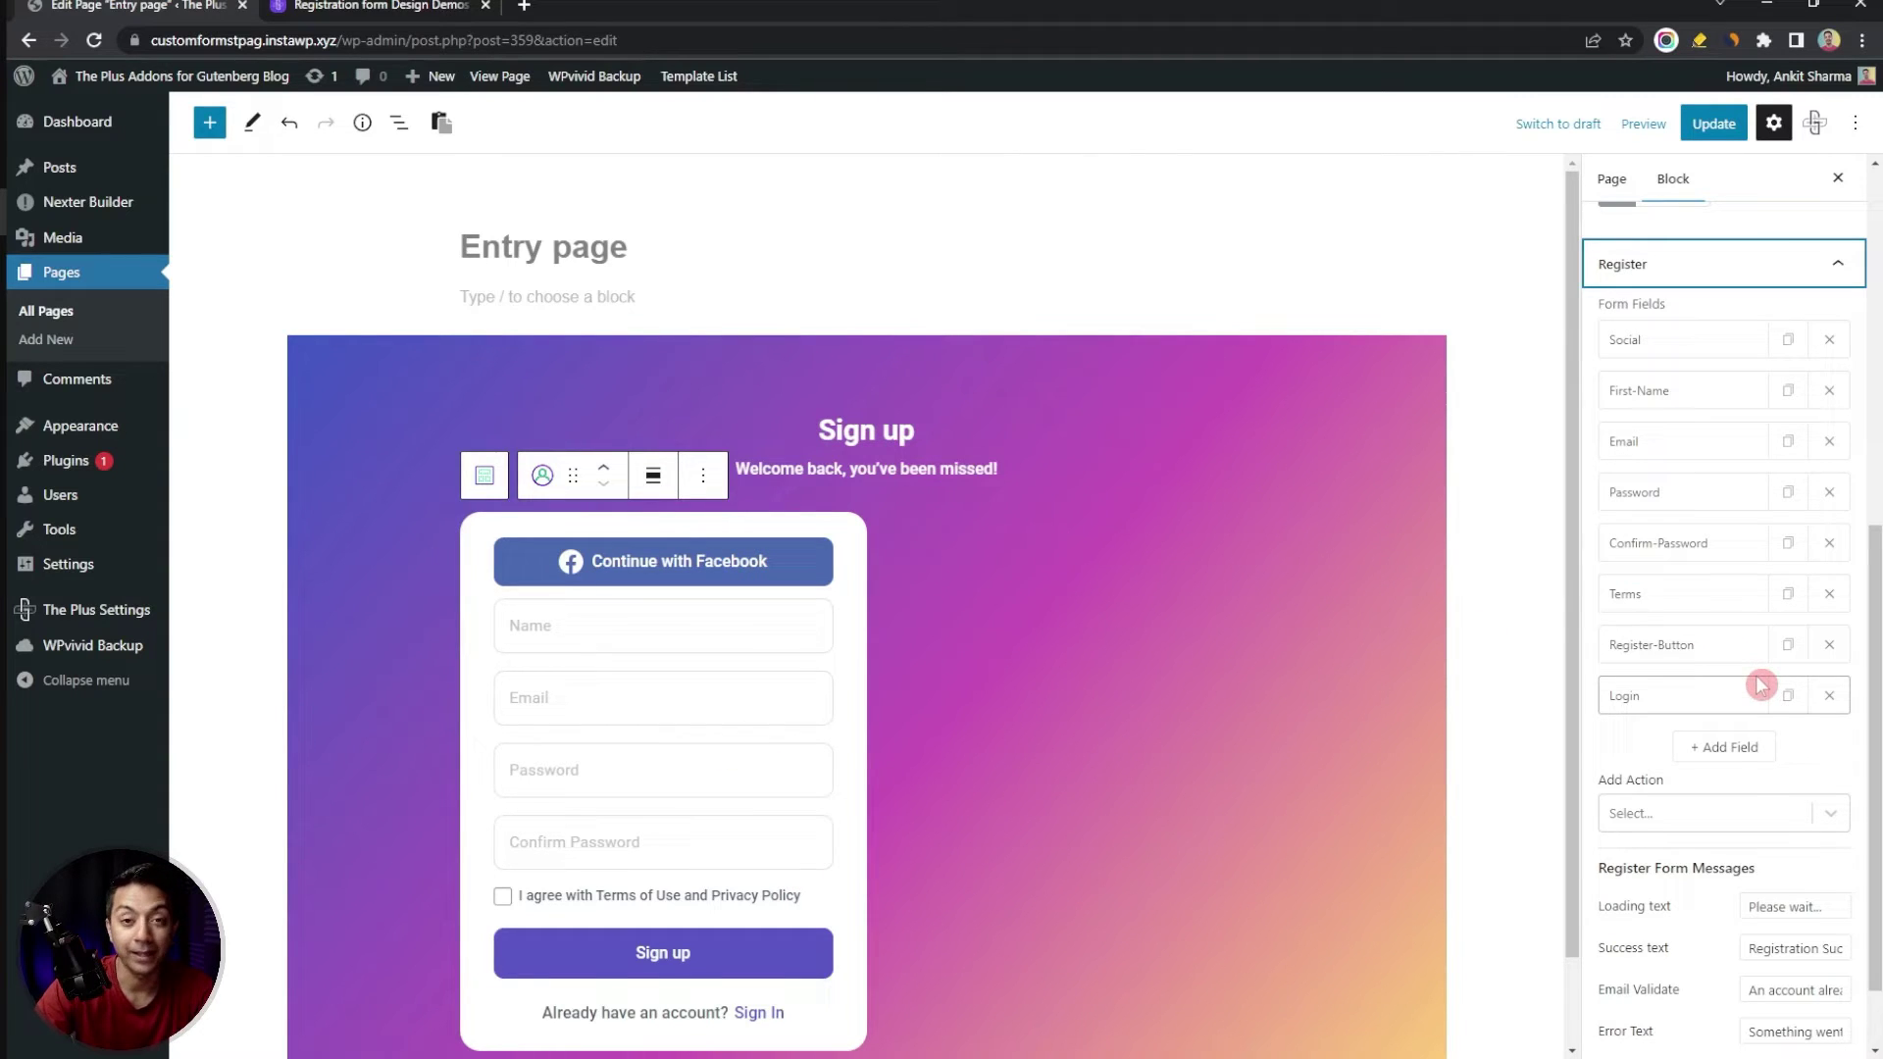
left_click(1739, 748)
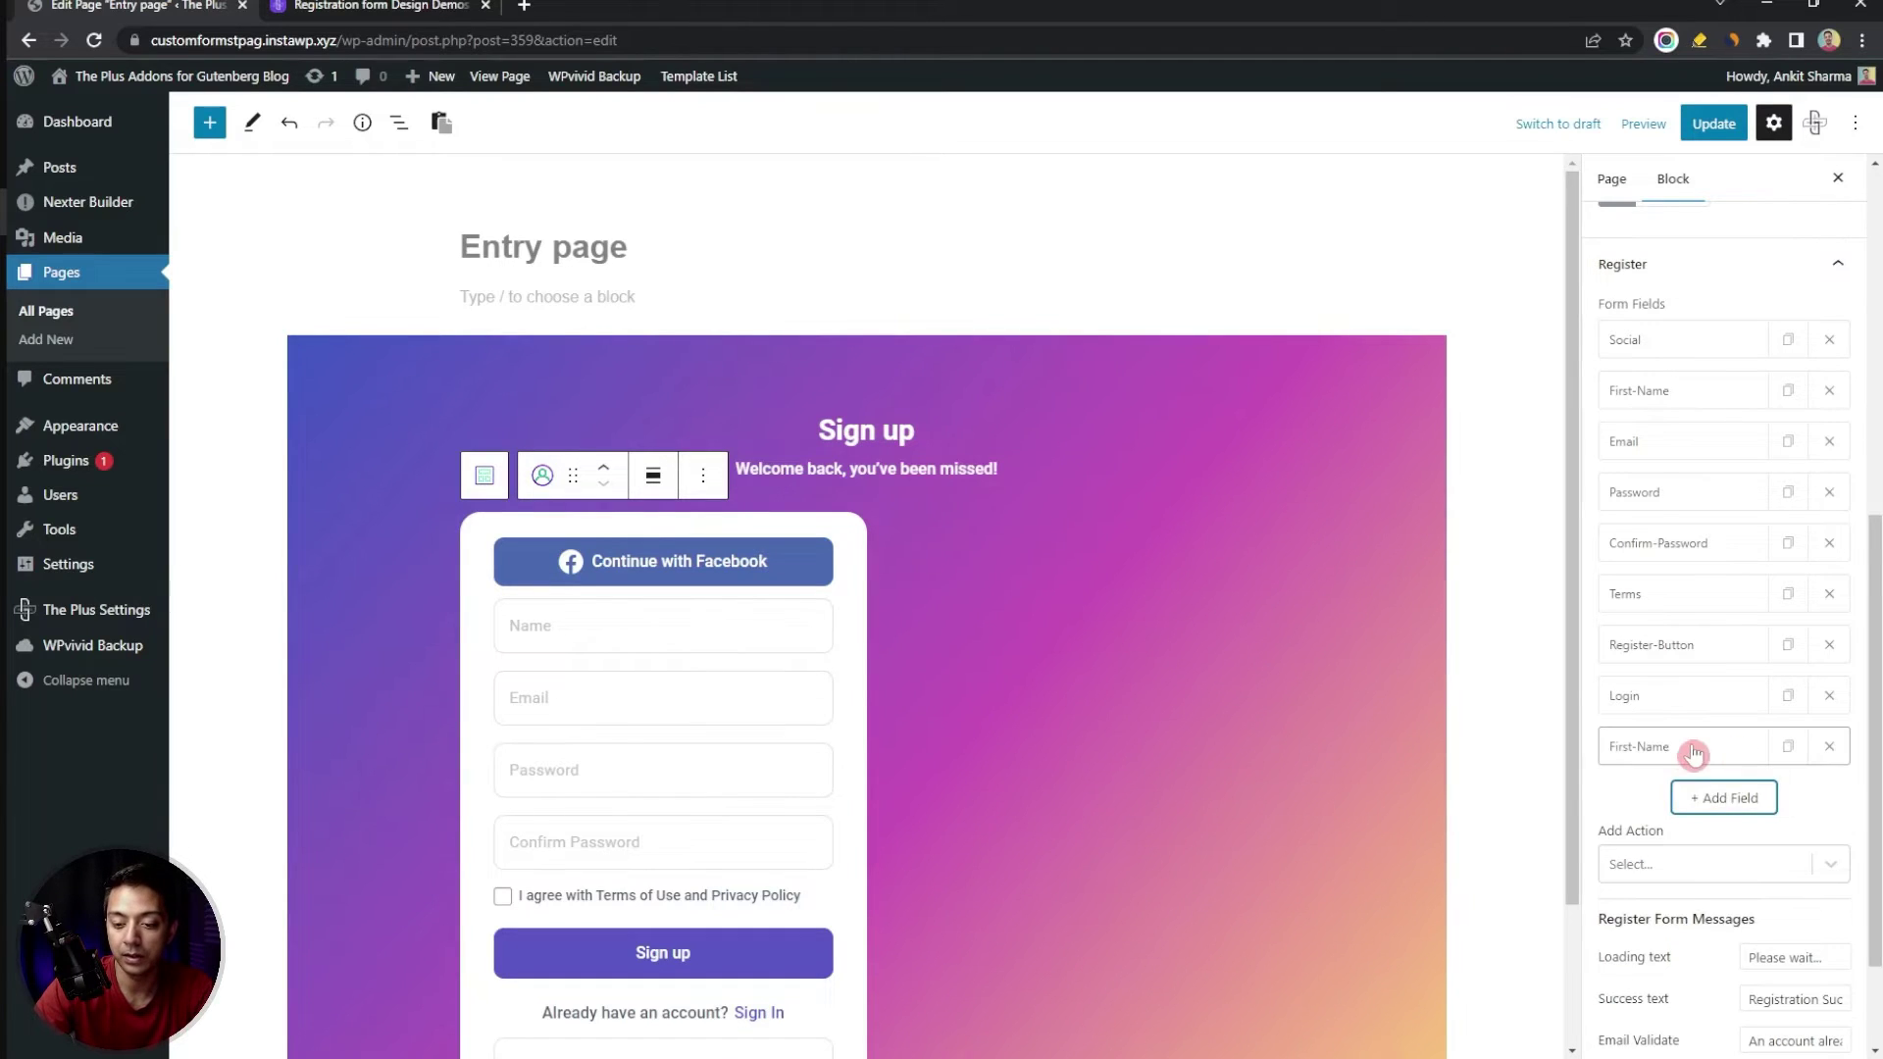
left_click(1689, 751)
left_click(1793, 794)
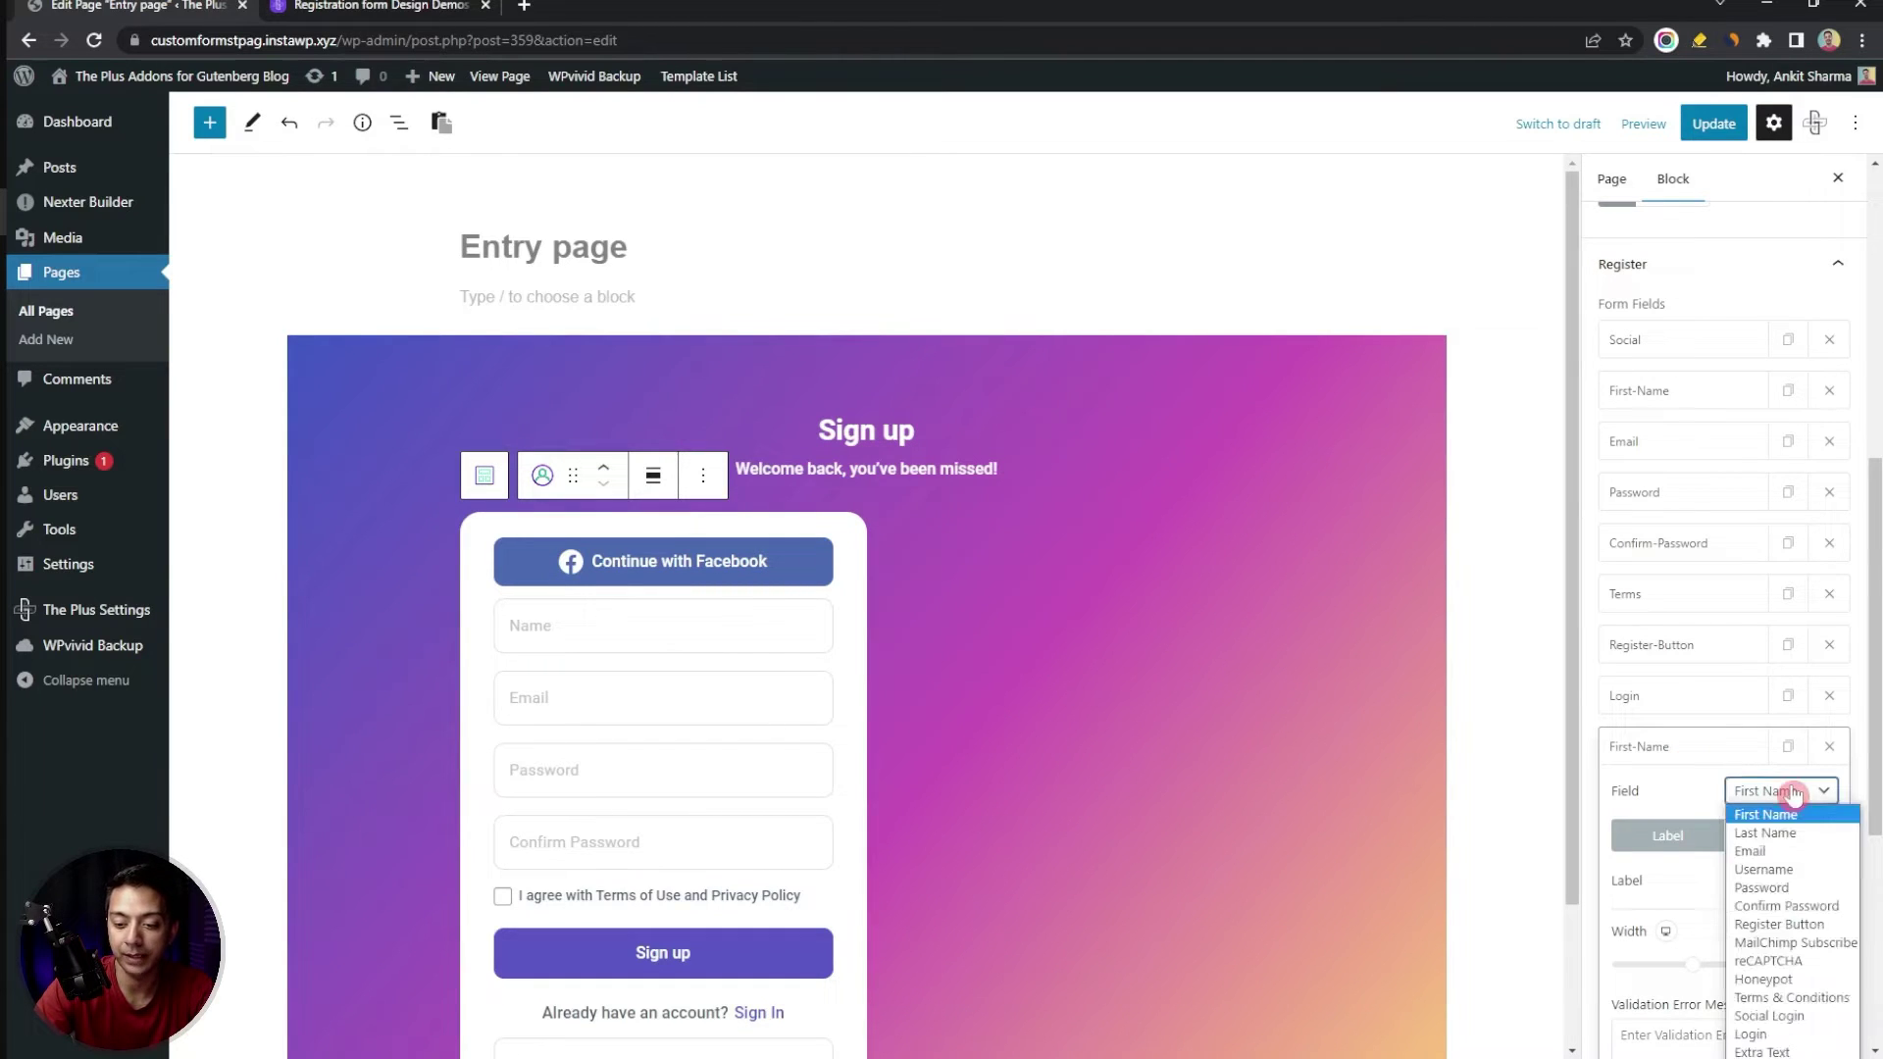
scroll(1799, 863, "down", 5)
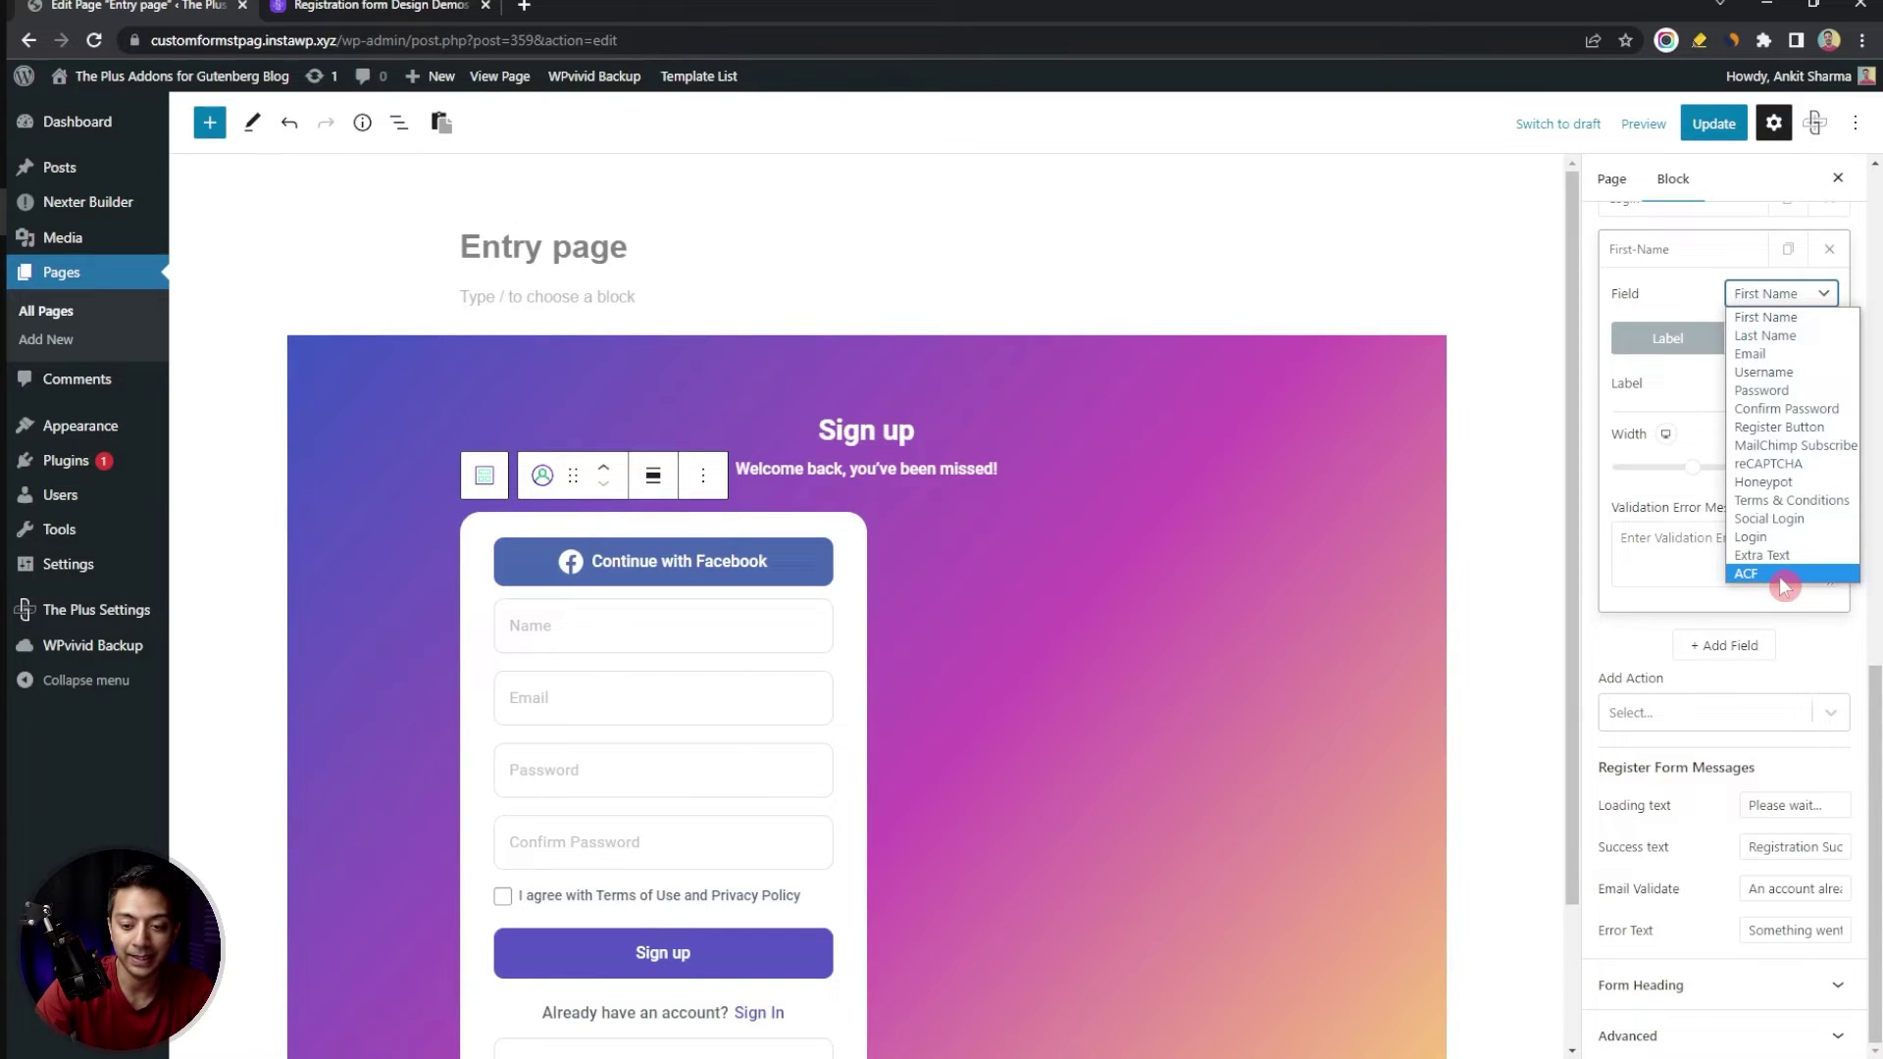
left_click(1756, 574)
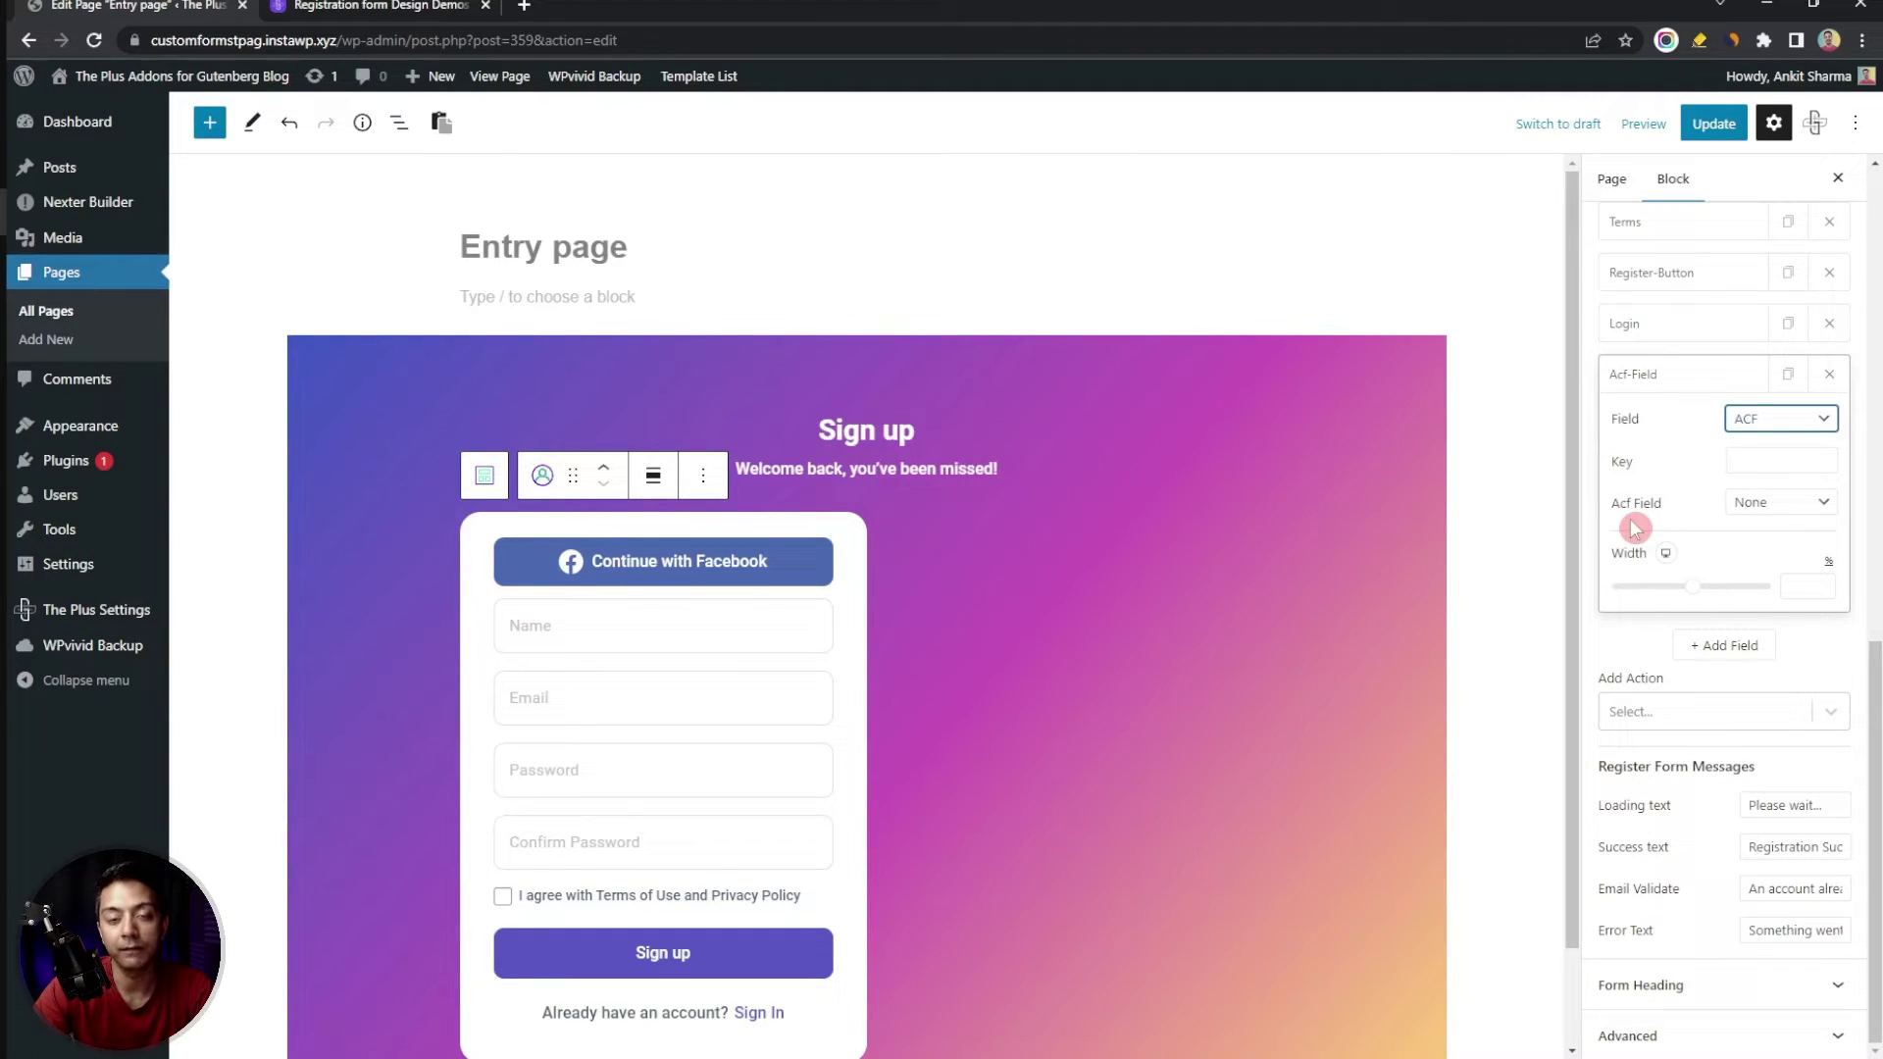
Set the ACF field type to Text and widen the field
left_click(1814, 508)
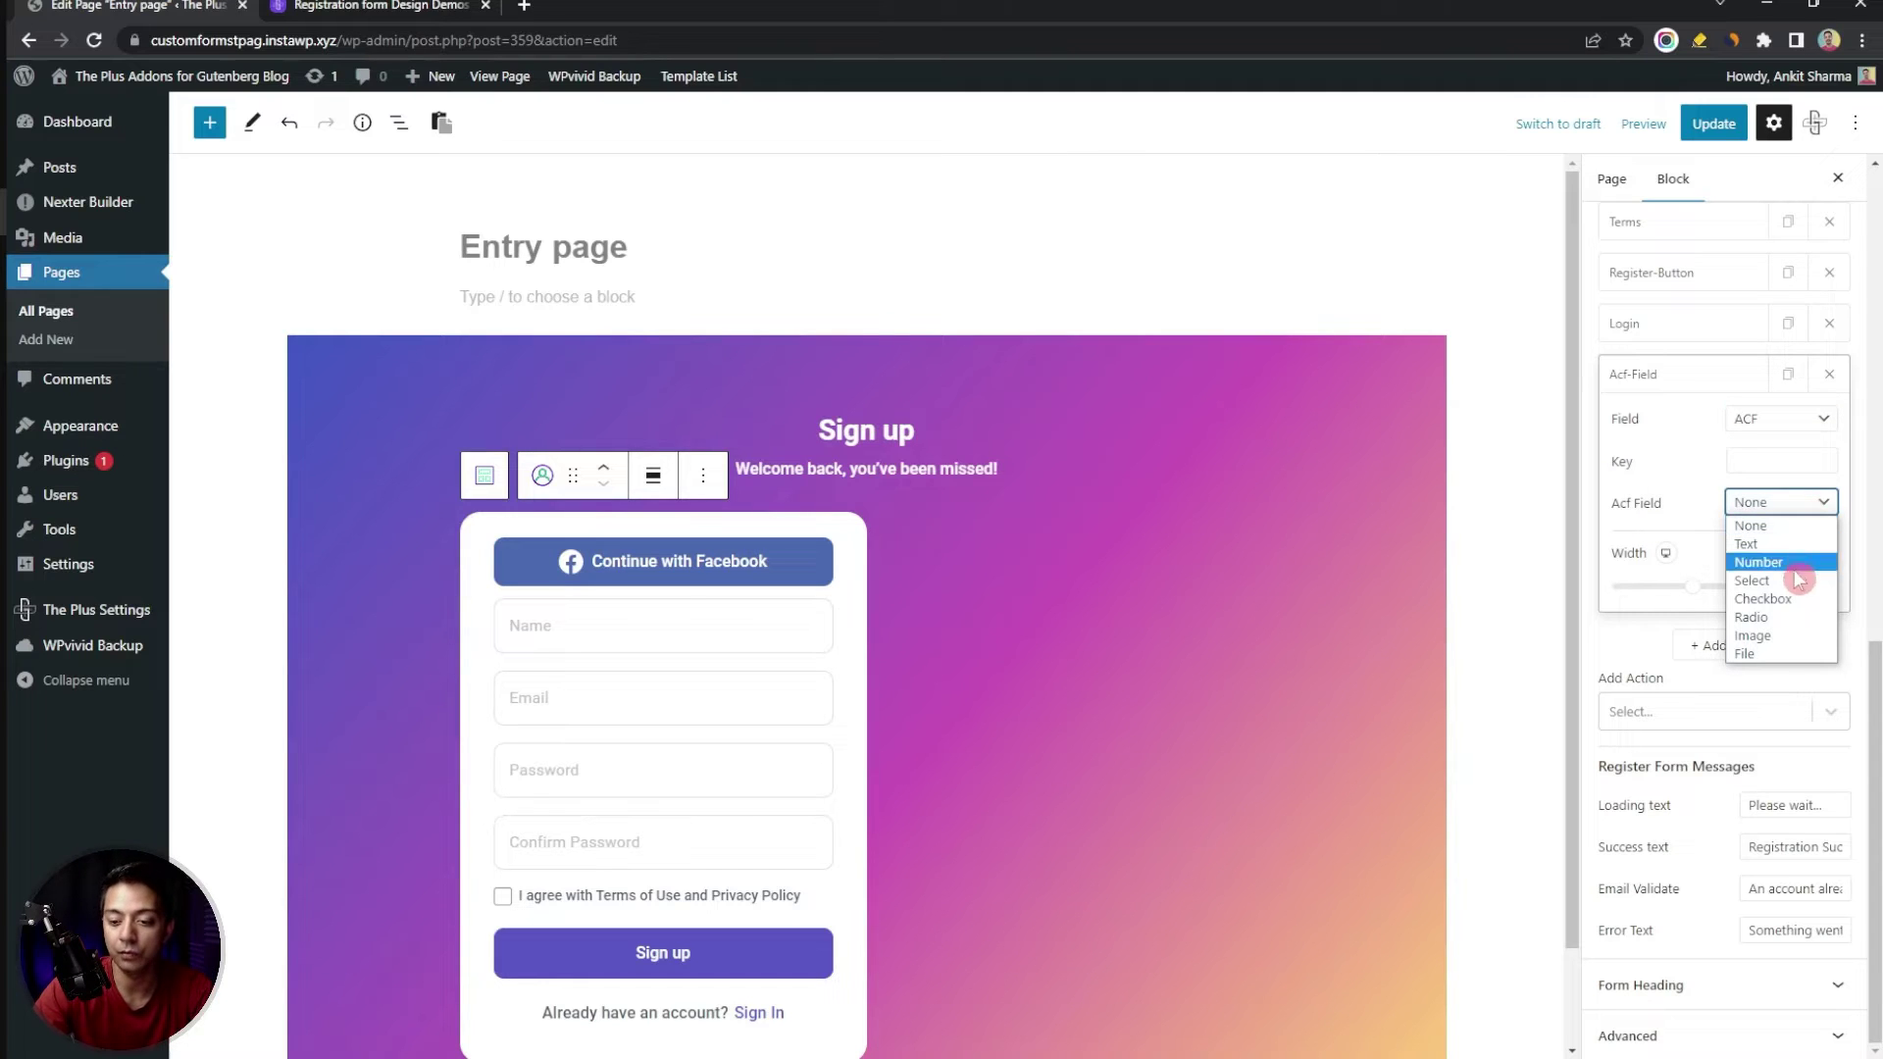
left_click(1780, 544)
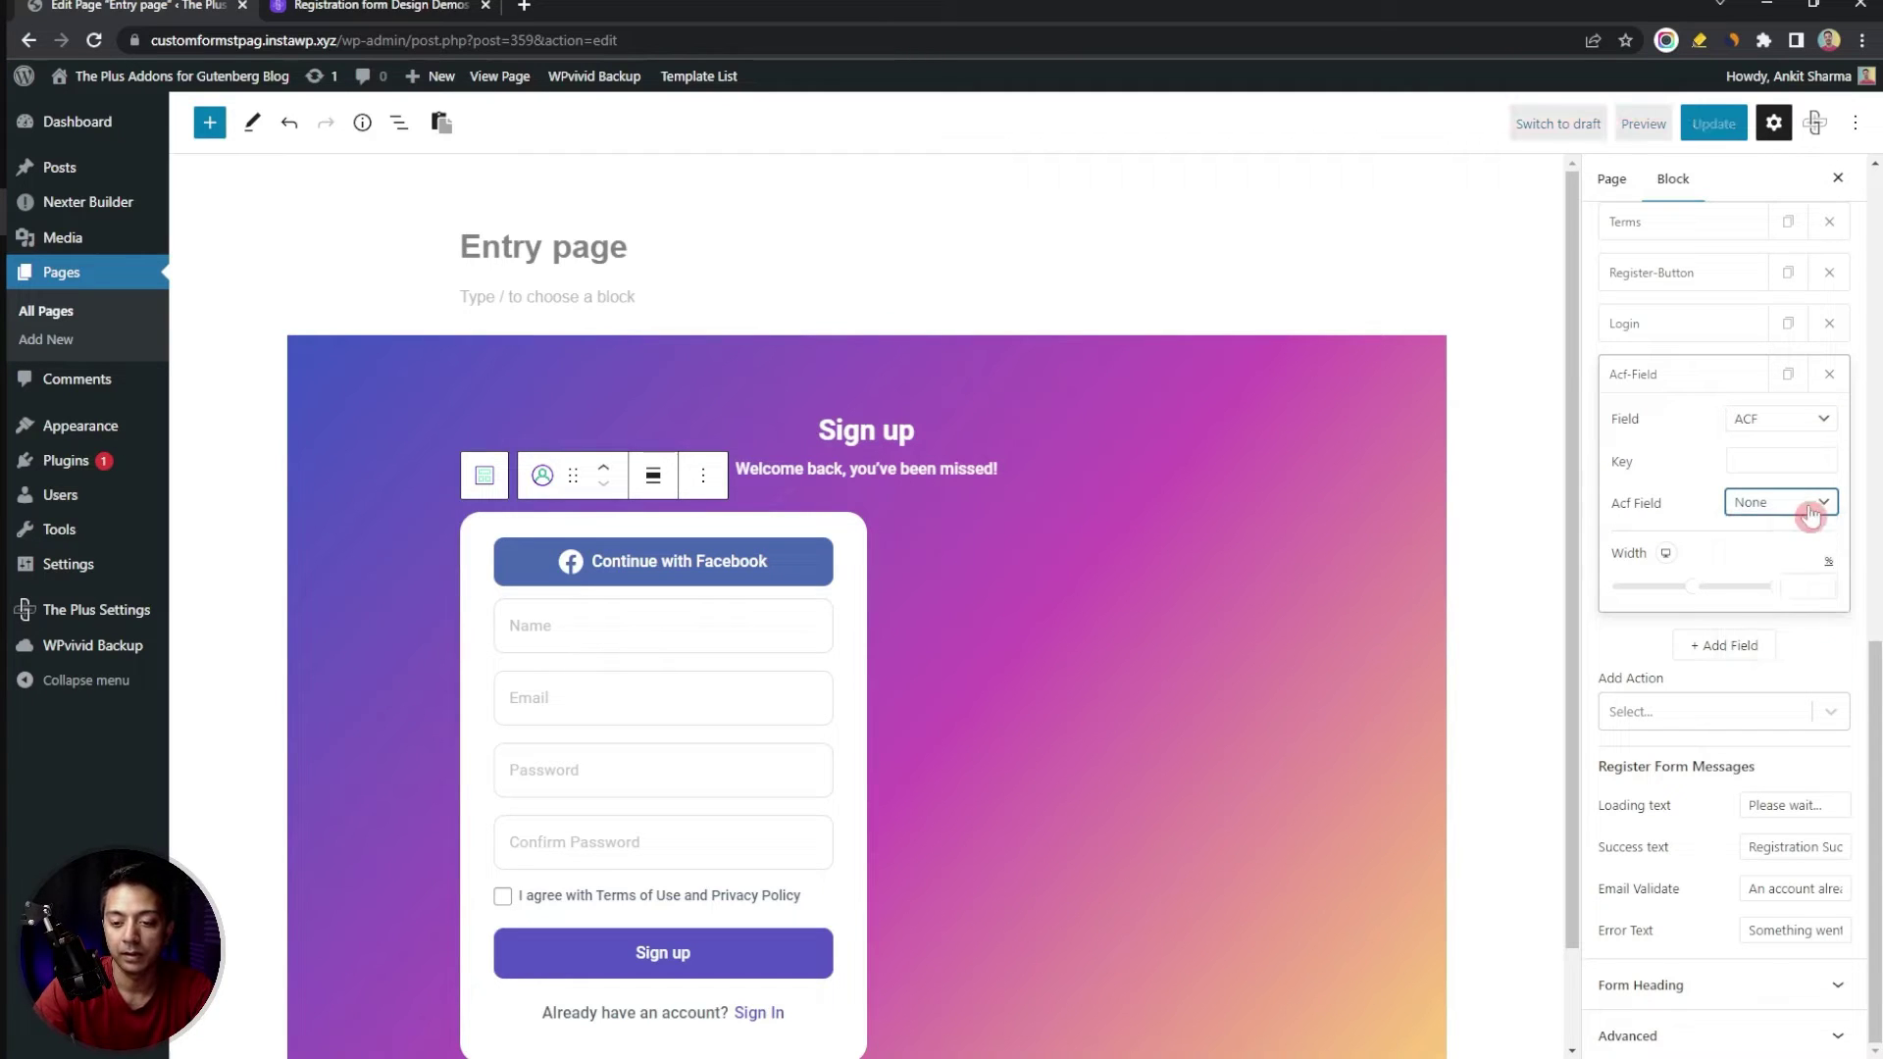
left_click_drag(1736, 586, 1777, 583)
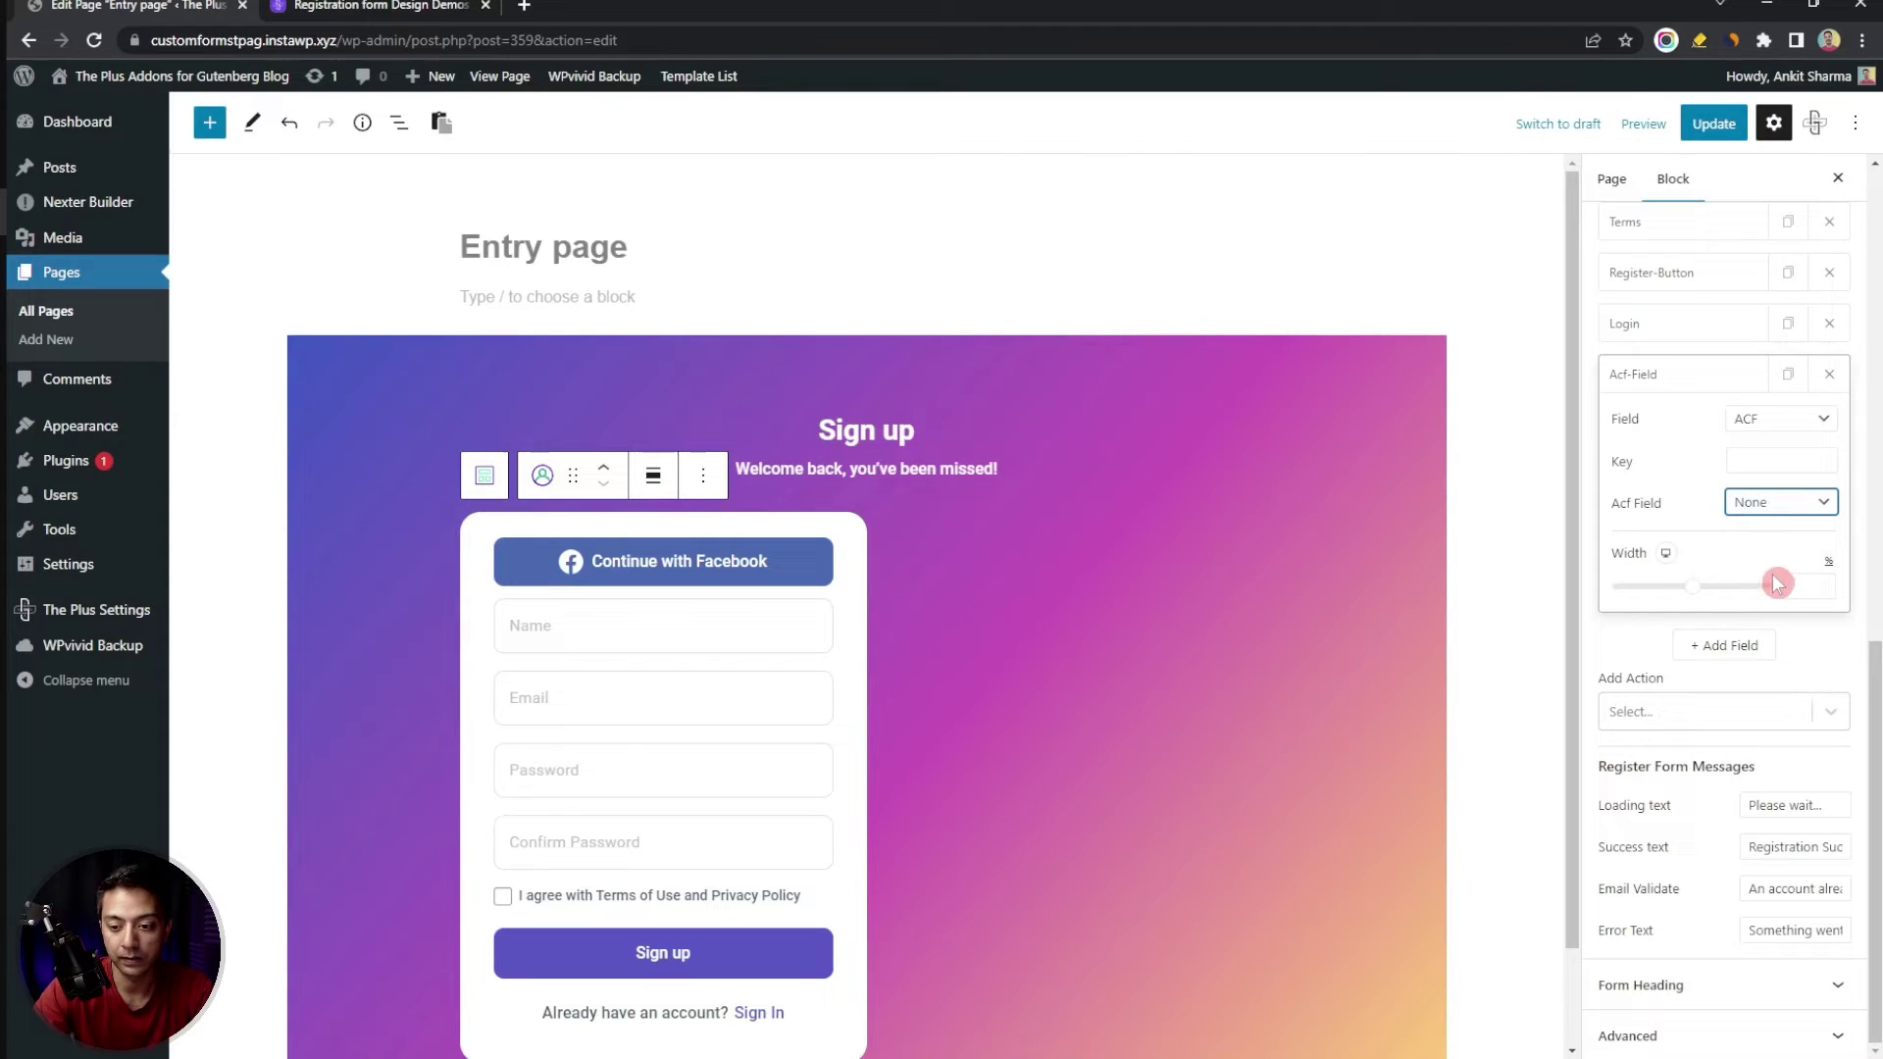
left_click(1709, 596)
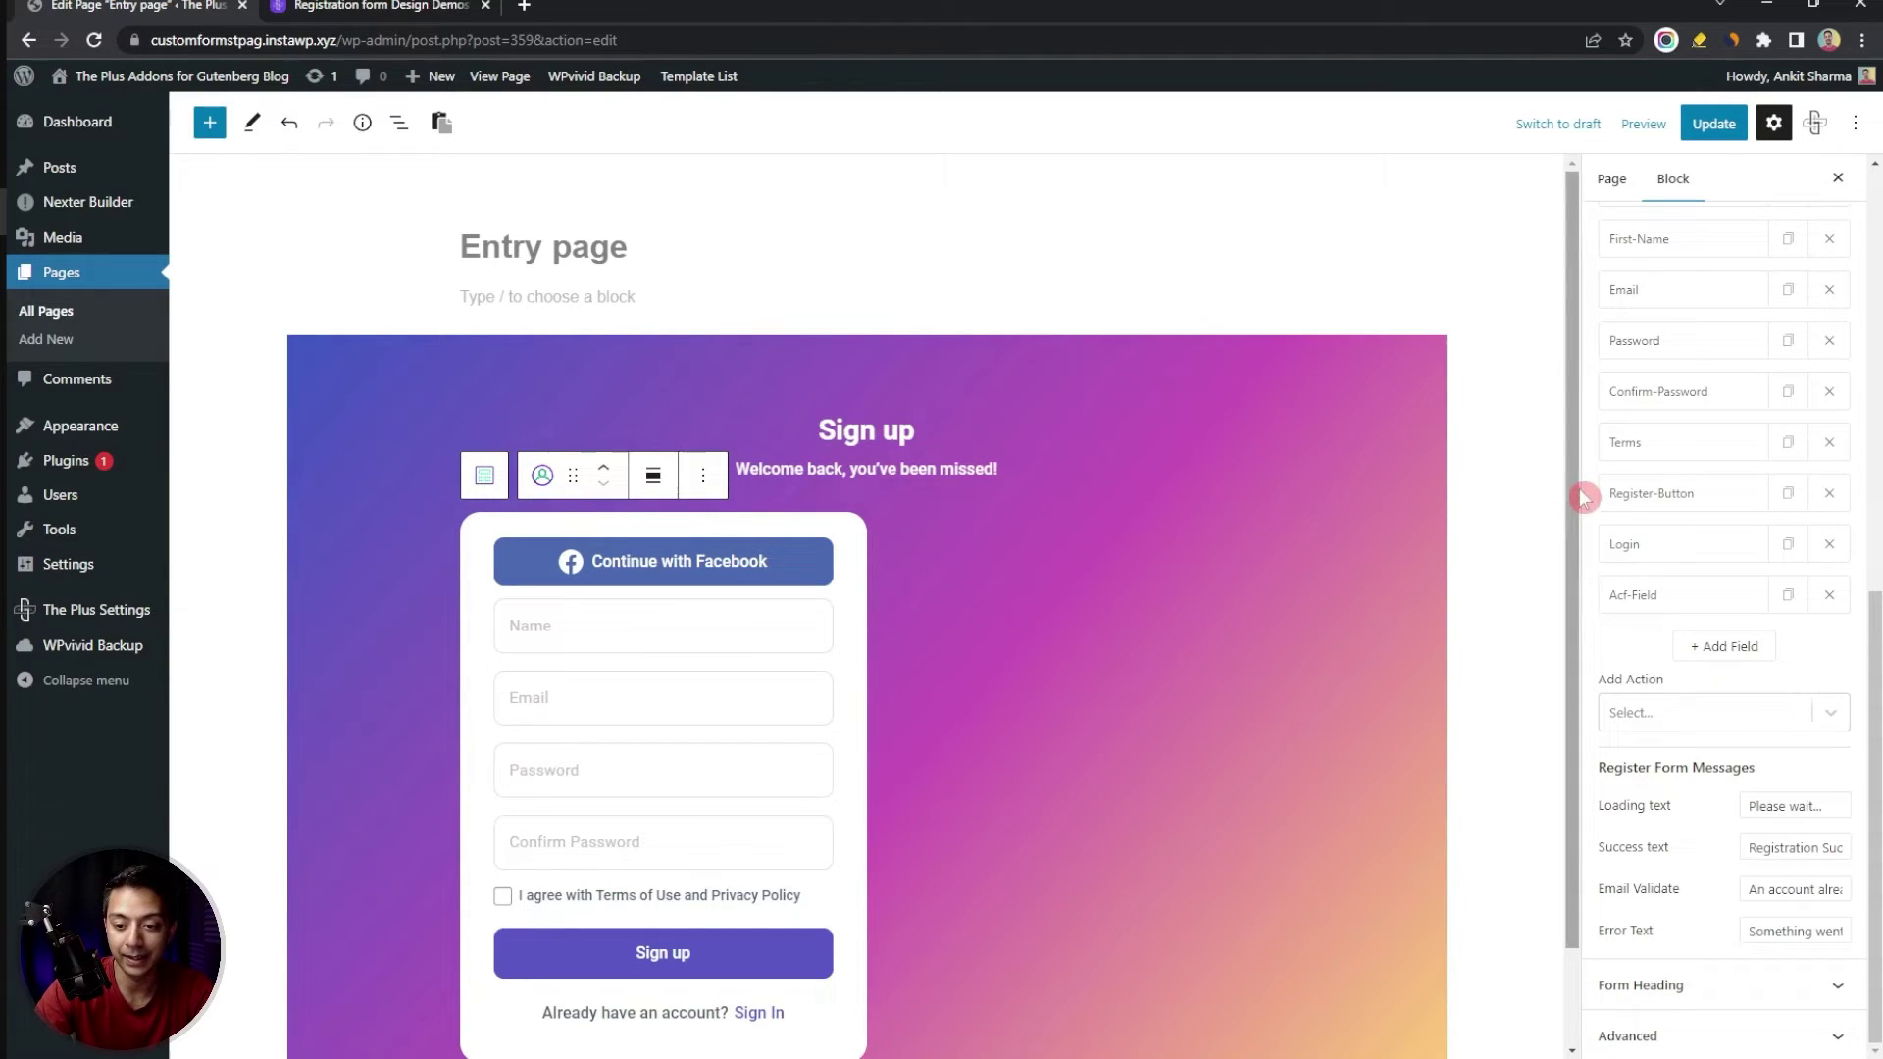
scroll(1754, 446, "up", 1)
scroll(1753, 446, "up", 8)
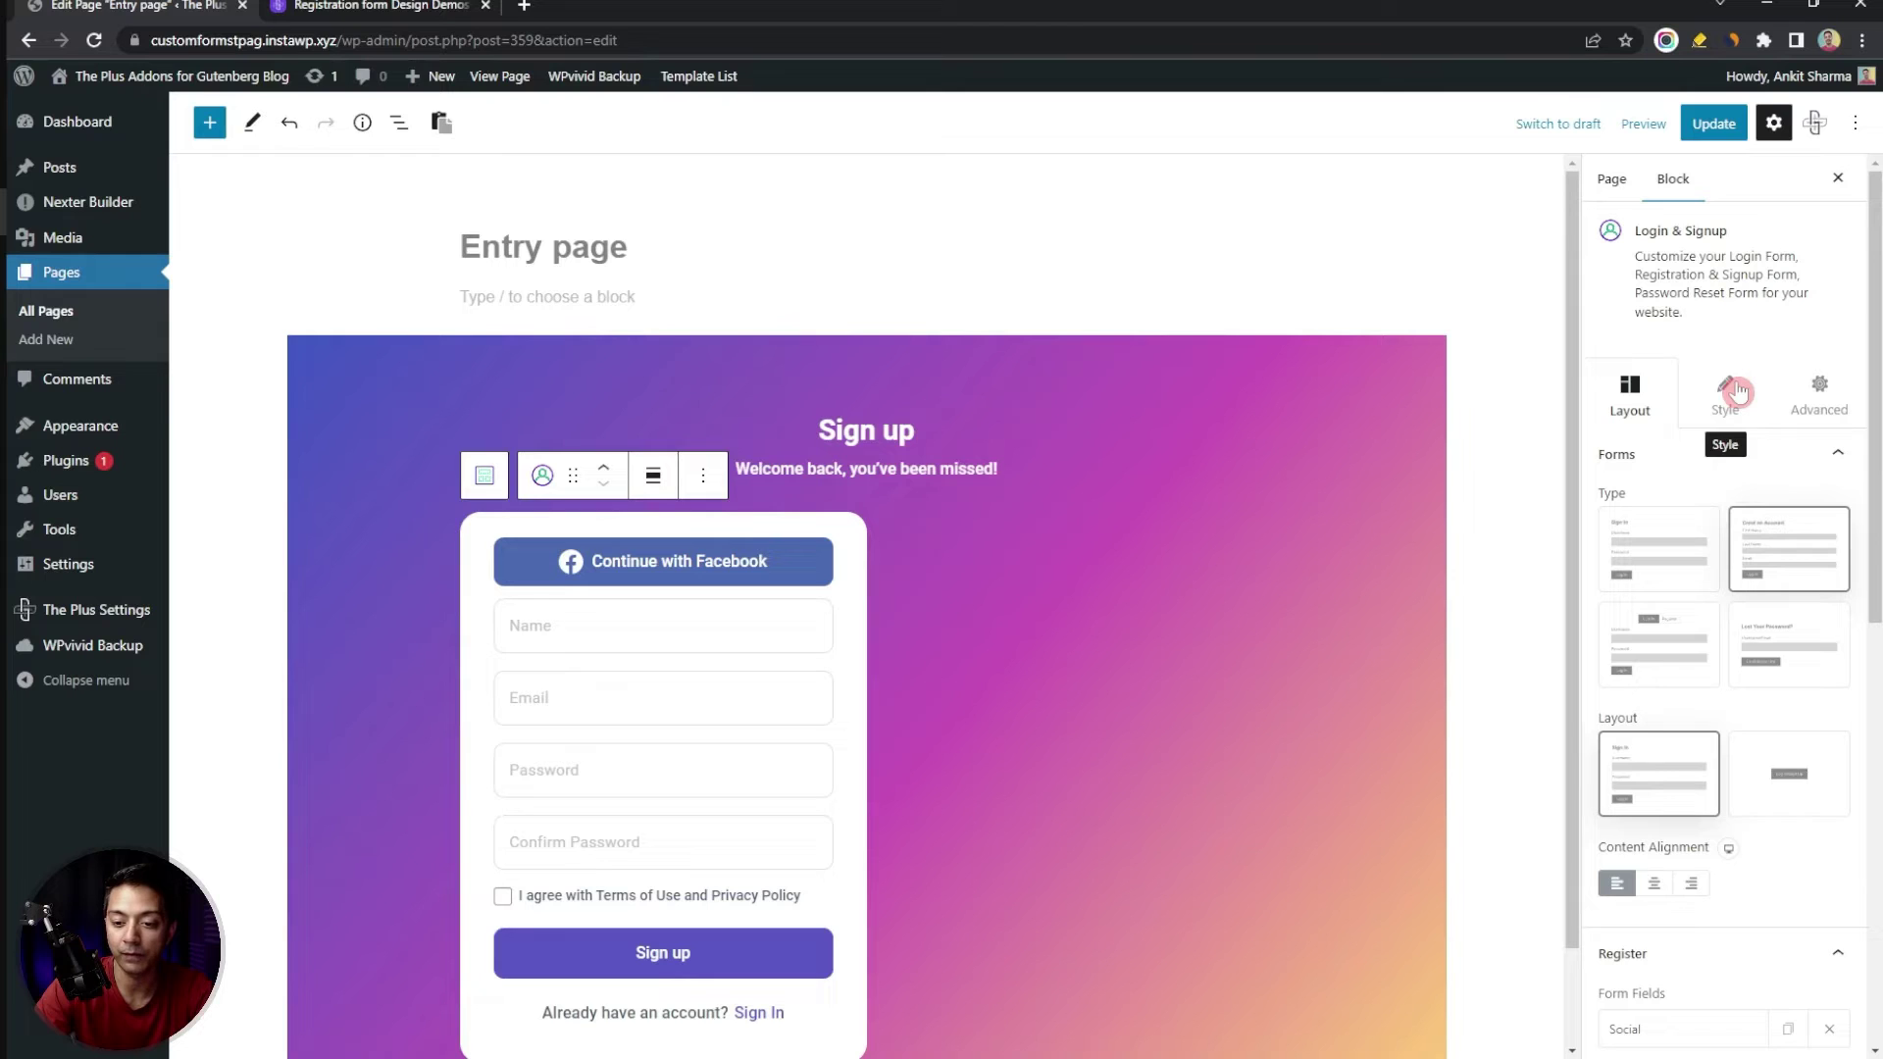
Show the Style tab settings of the Login & Signup block
left_click(1734, 390)
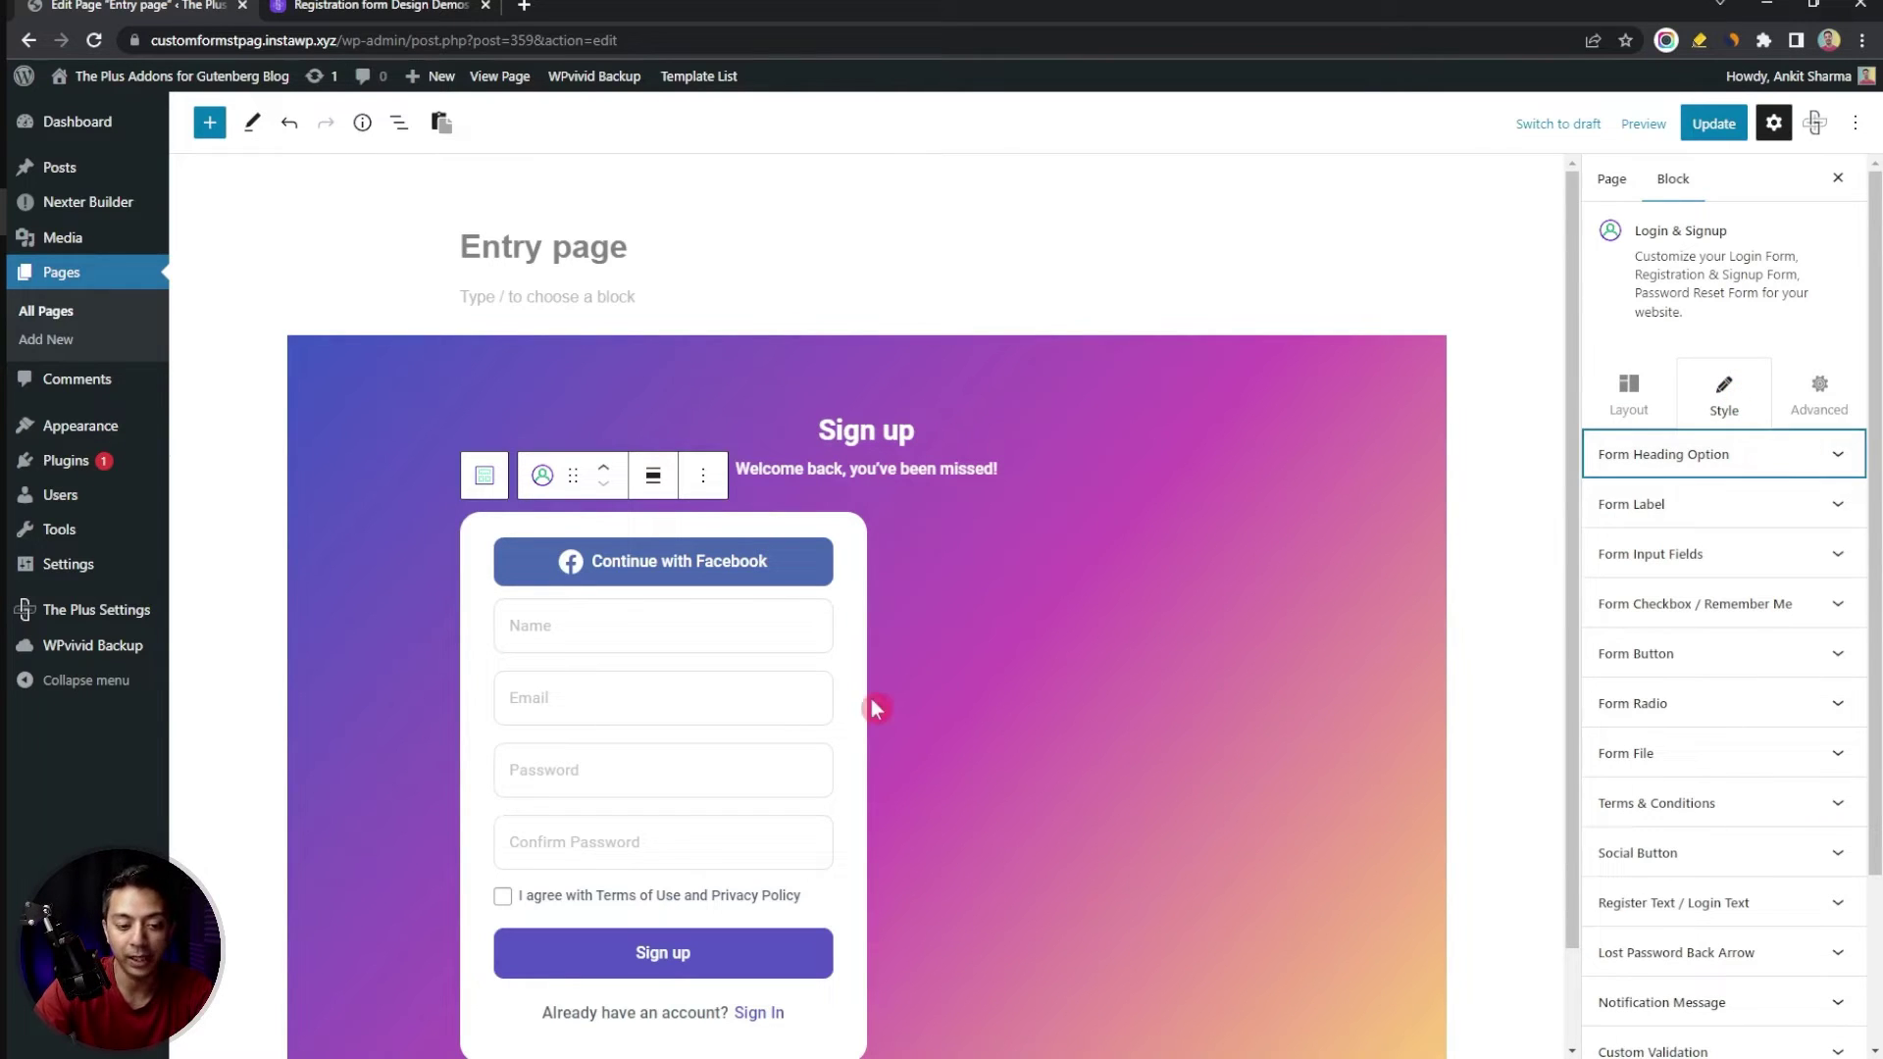
left_click(1634, 372)
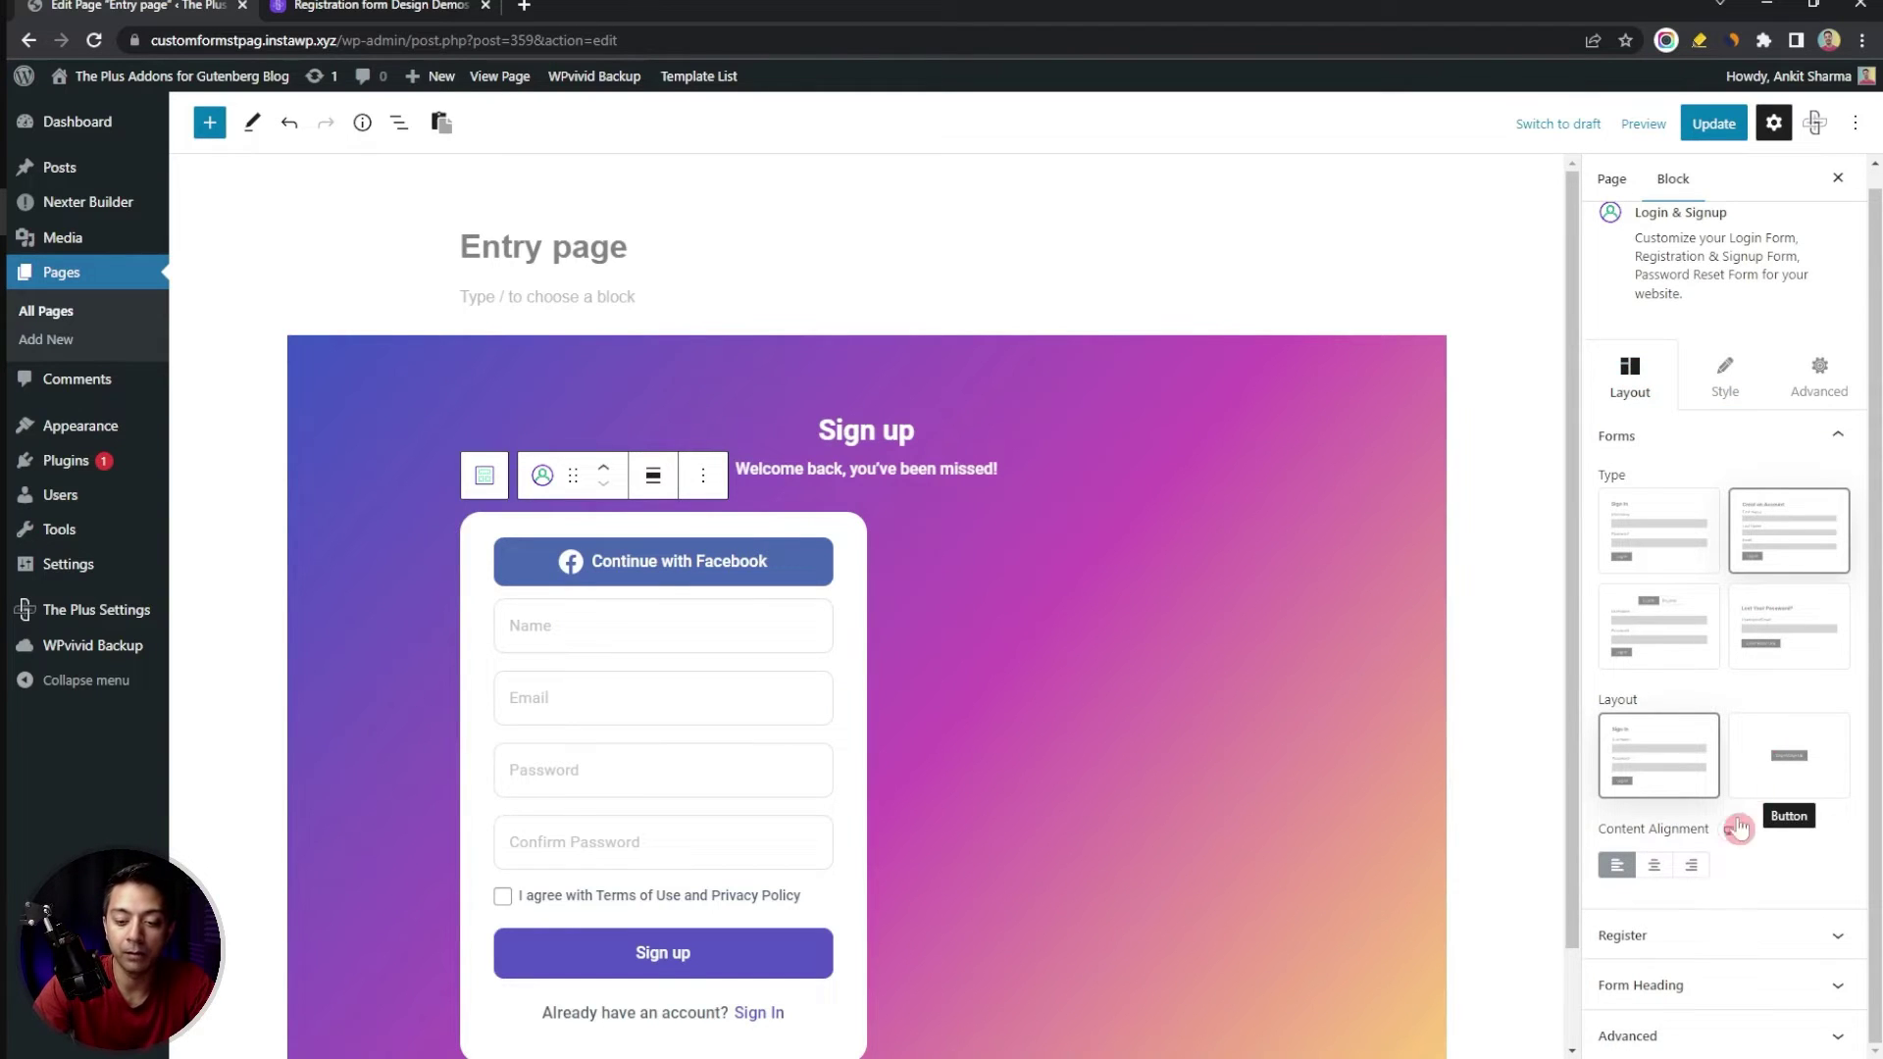
left_click(1724, 372)
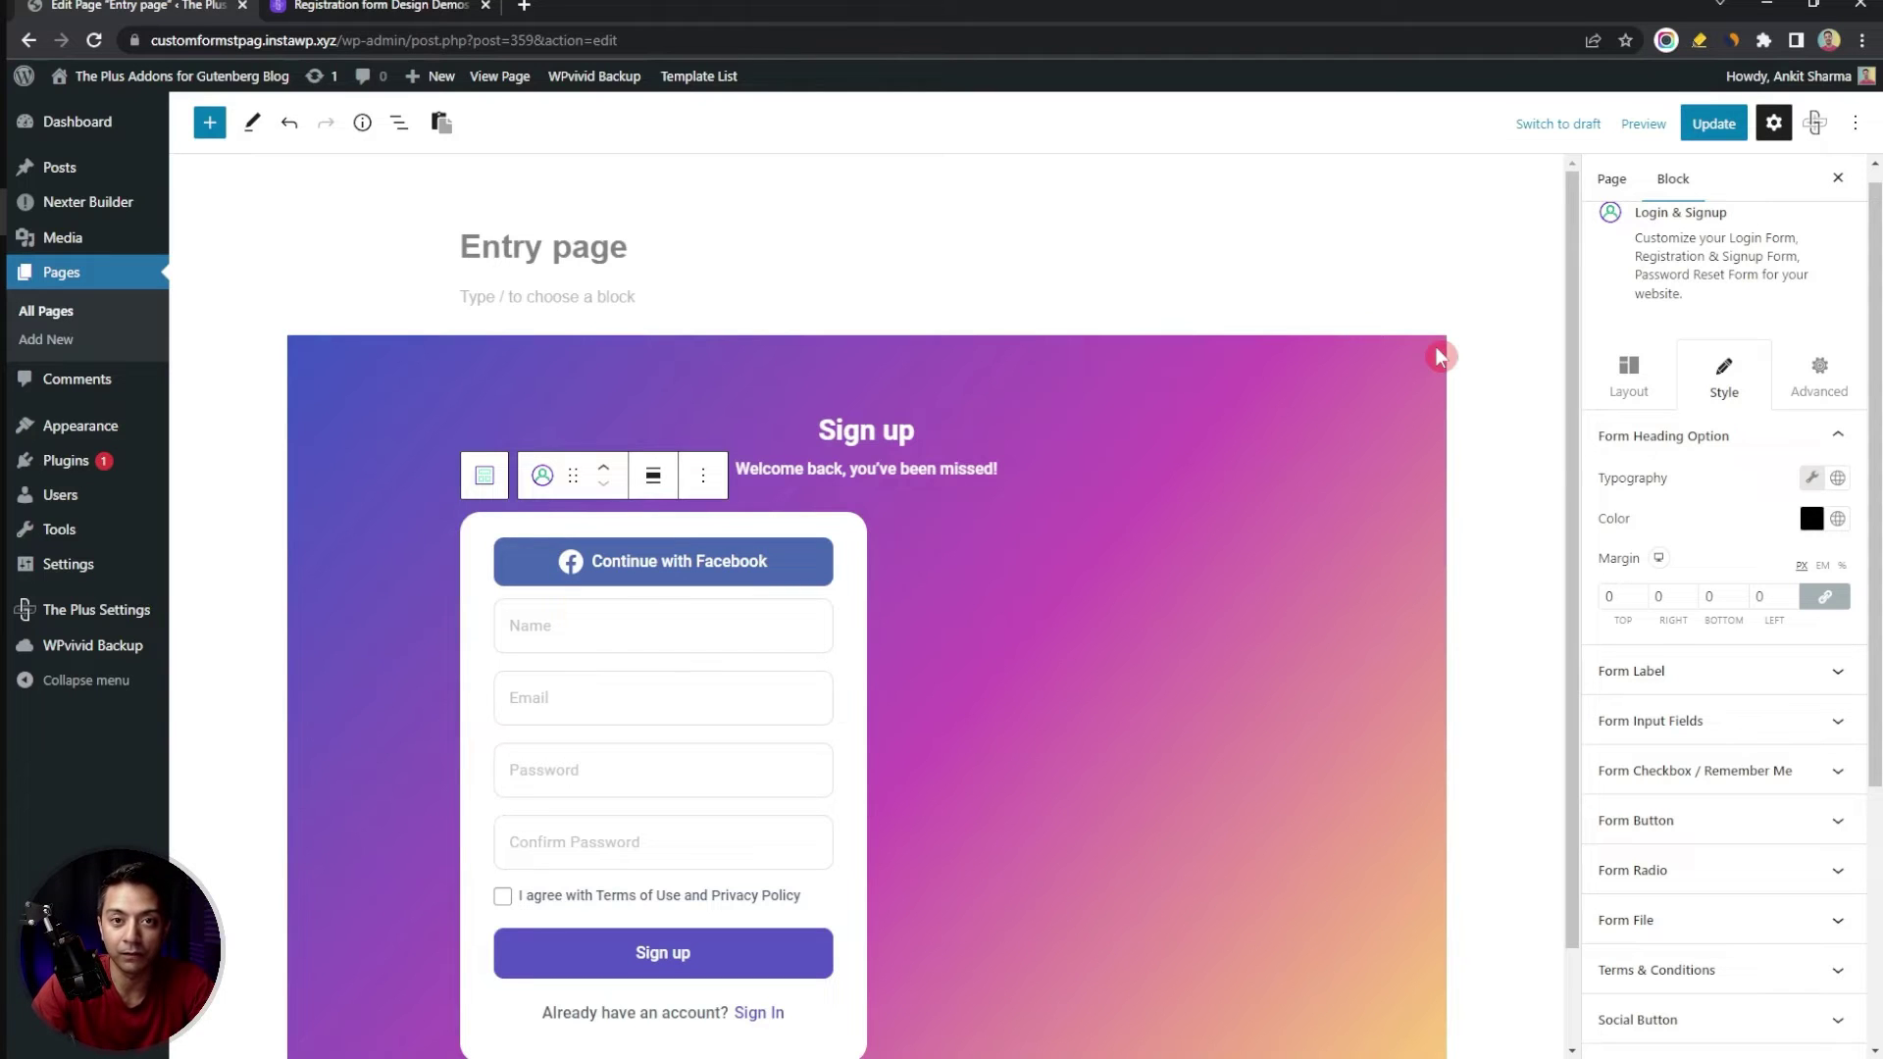
Delete the old Sign up block and add a single-column TP Container via /tp con
left_click(1425, 353)
key("Delete")
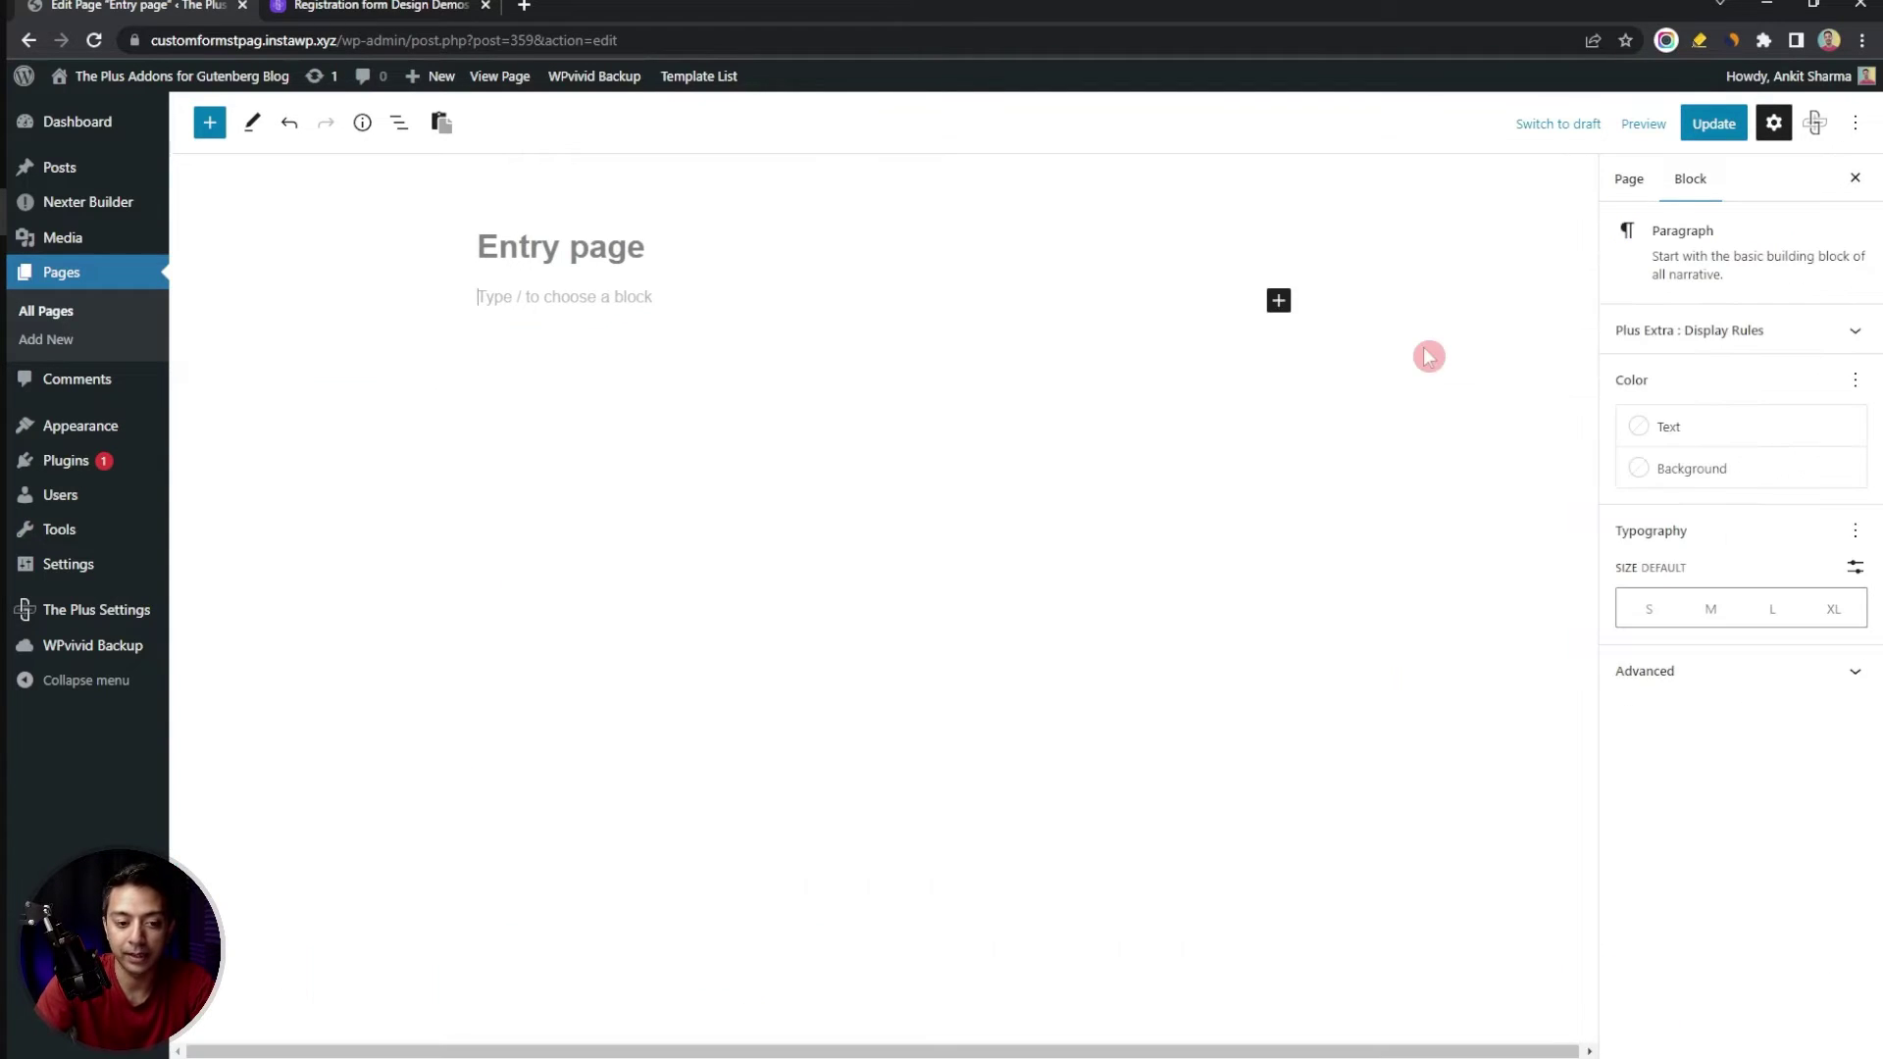
type("/tp con")
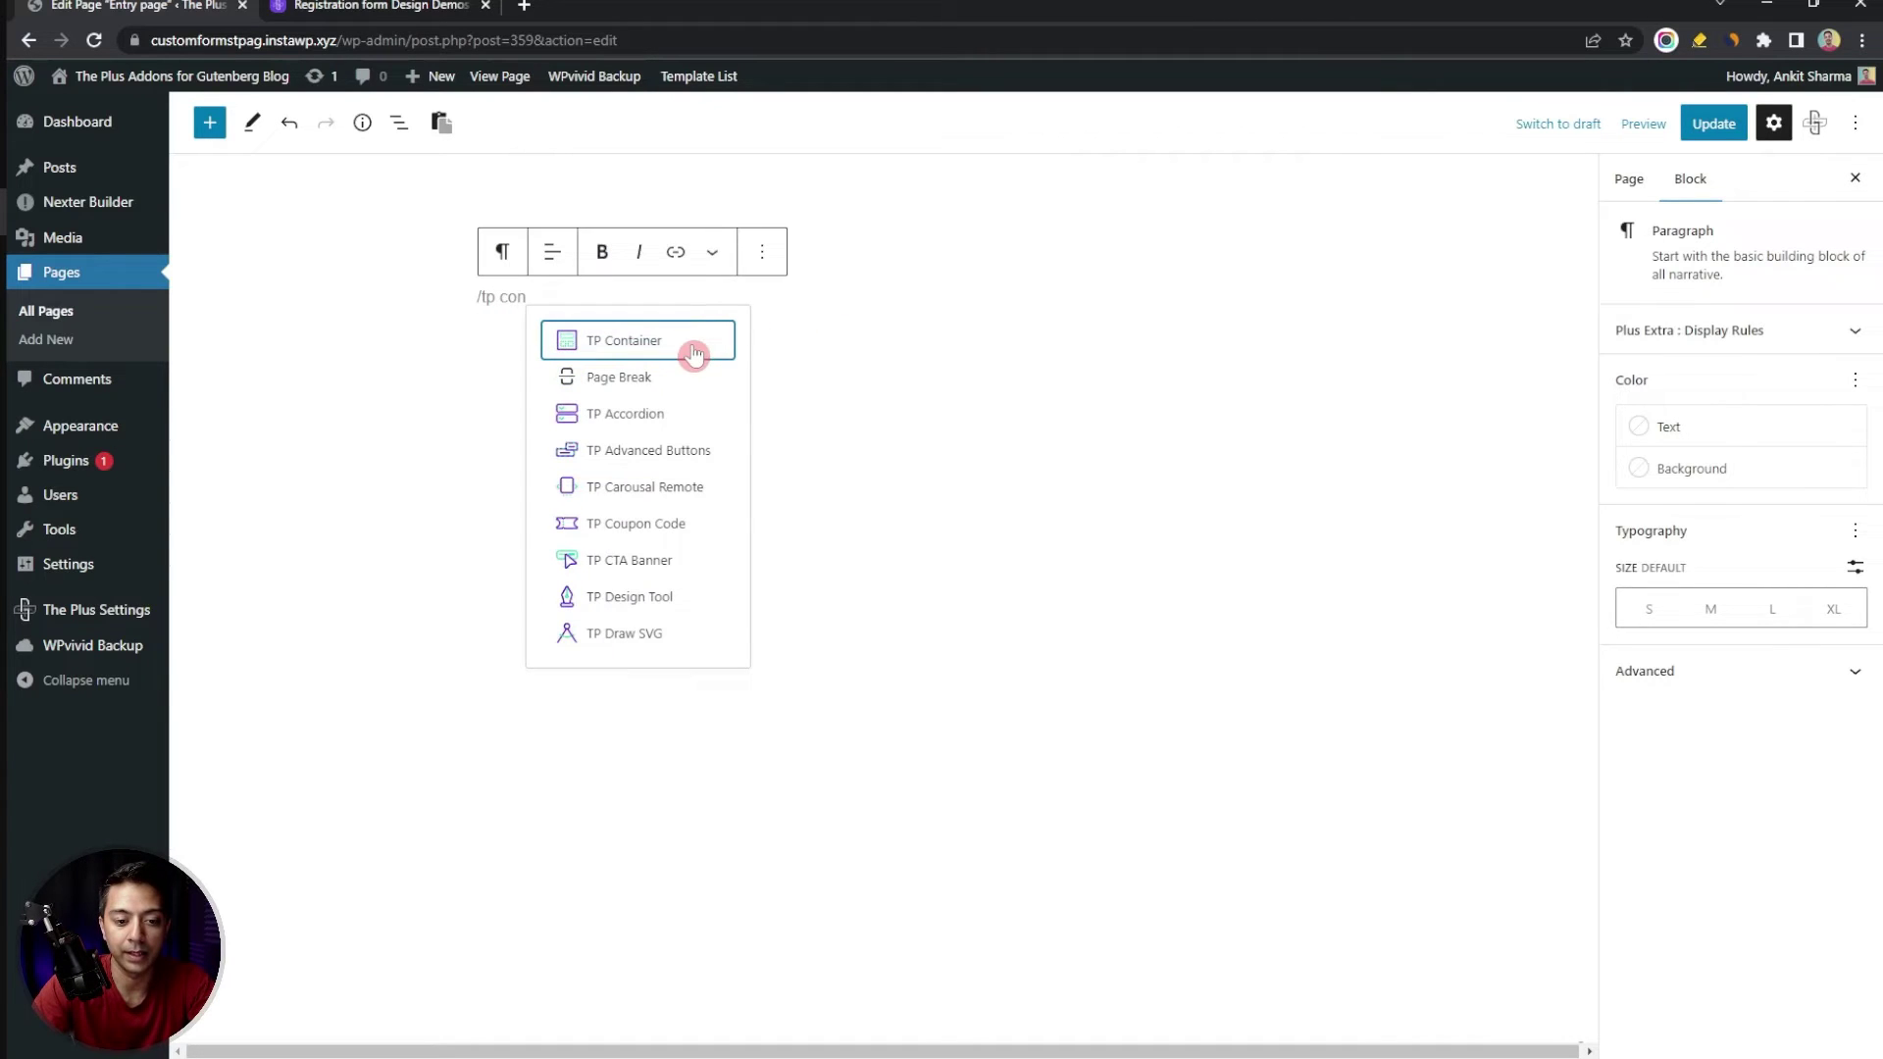
left_click(694, 353)
left_click(578, 405)
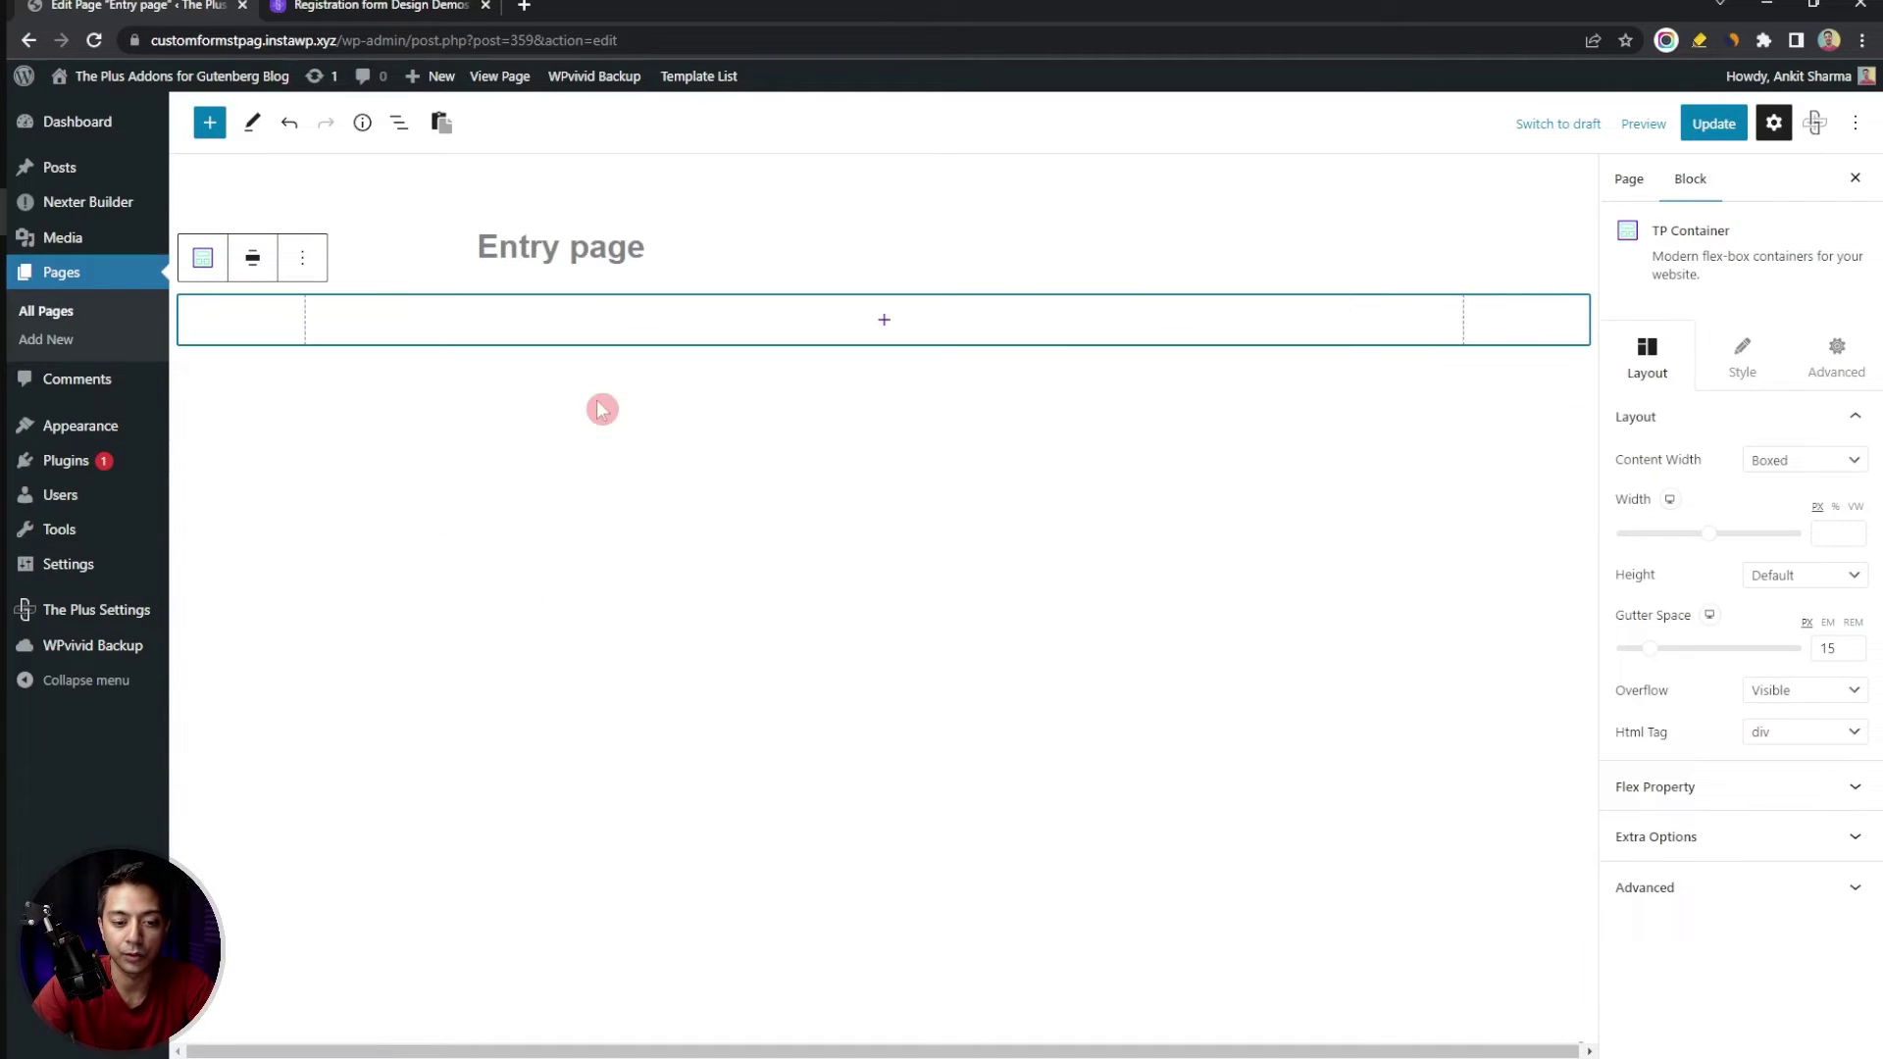
Insert a Login & Signup block inside the TP Container
left_click(863, 328)
type("logon")
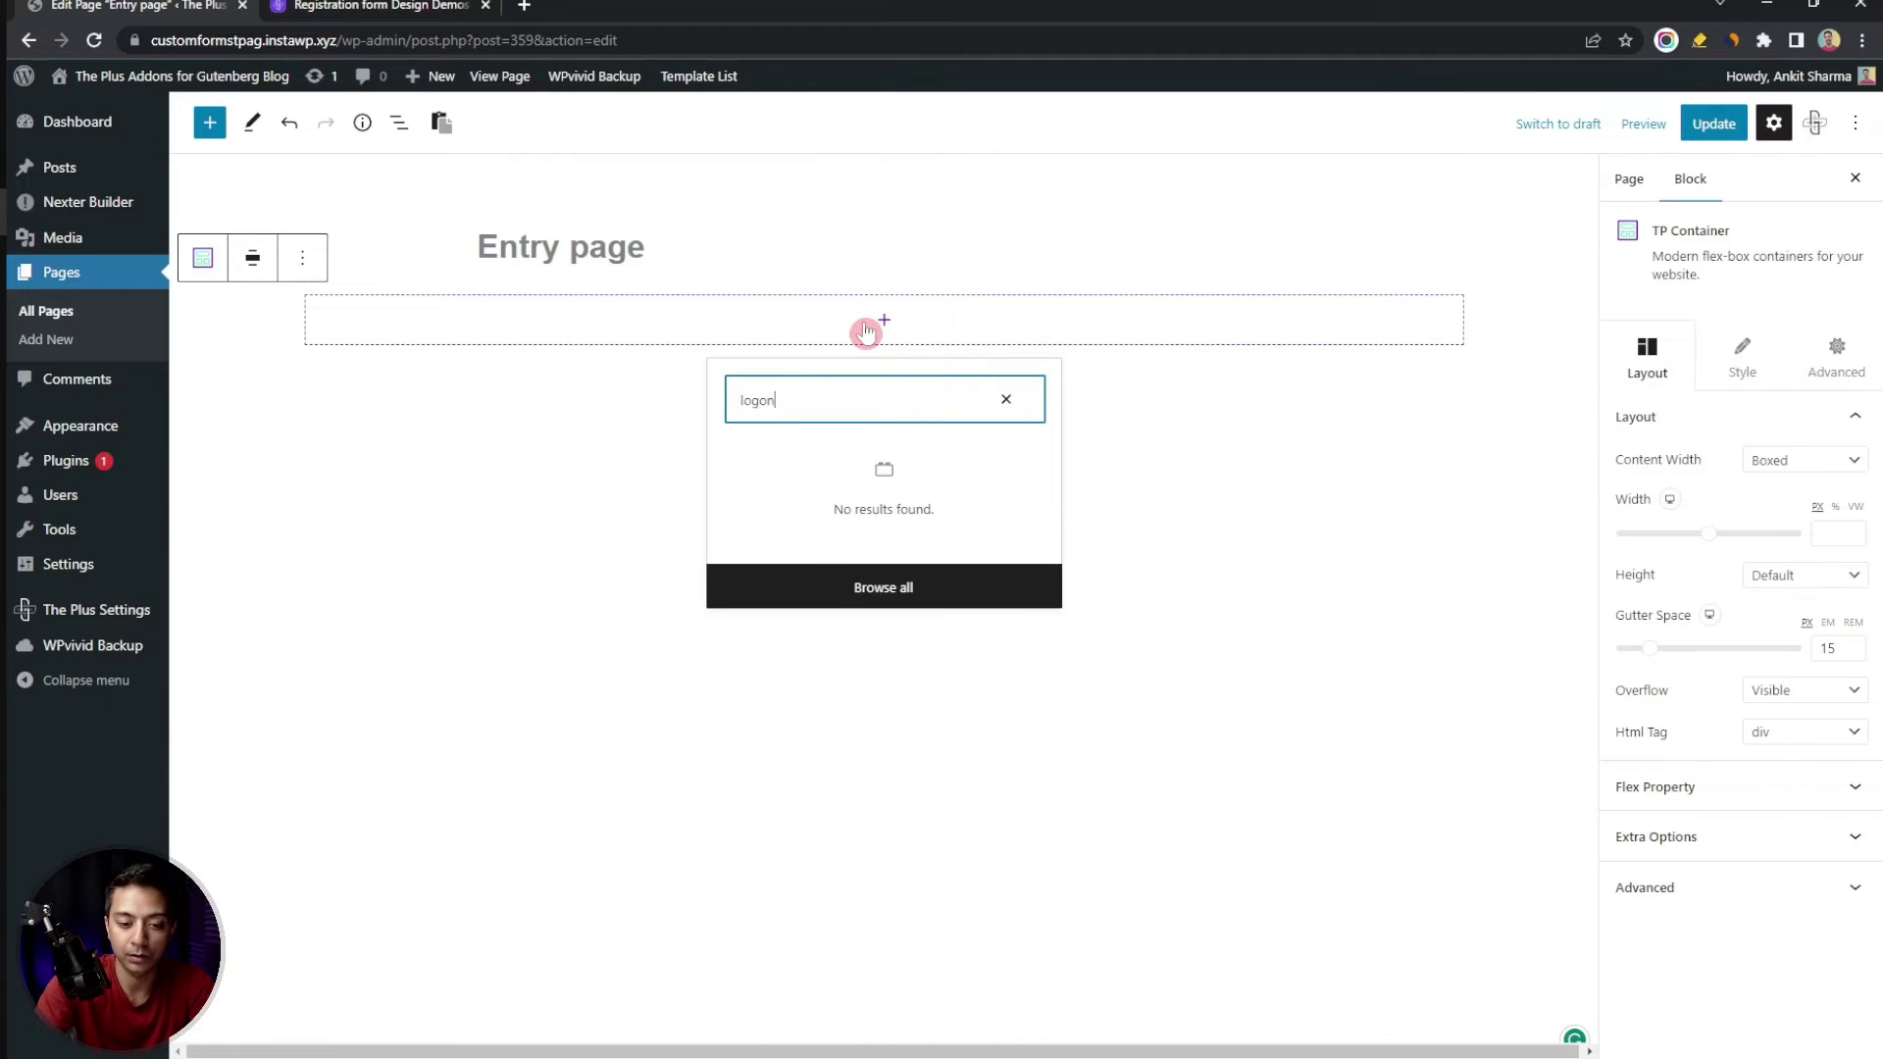
key("BackSpace")
key("BackSpace")
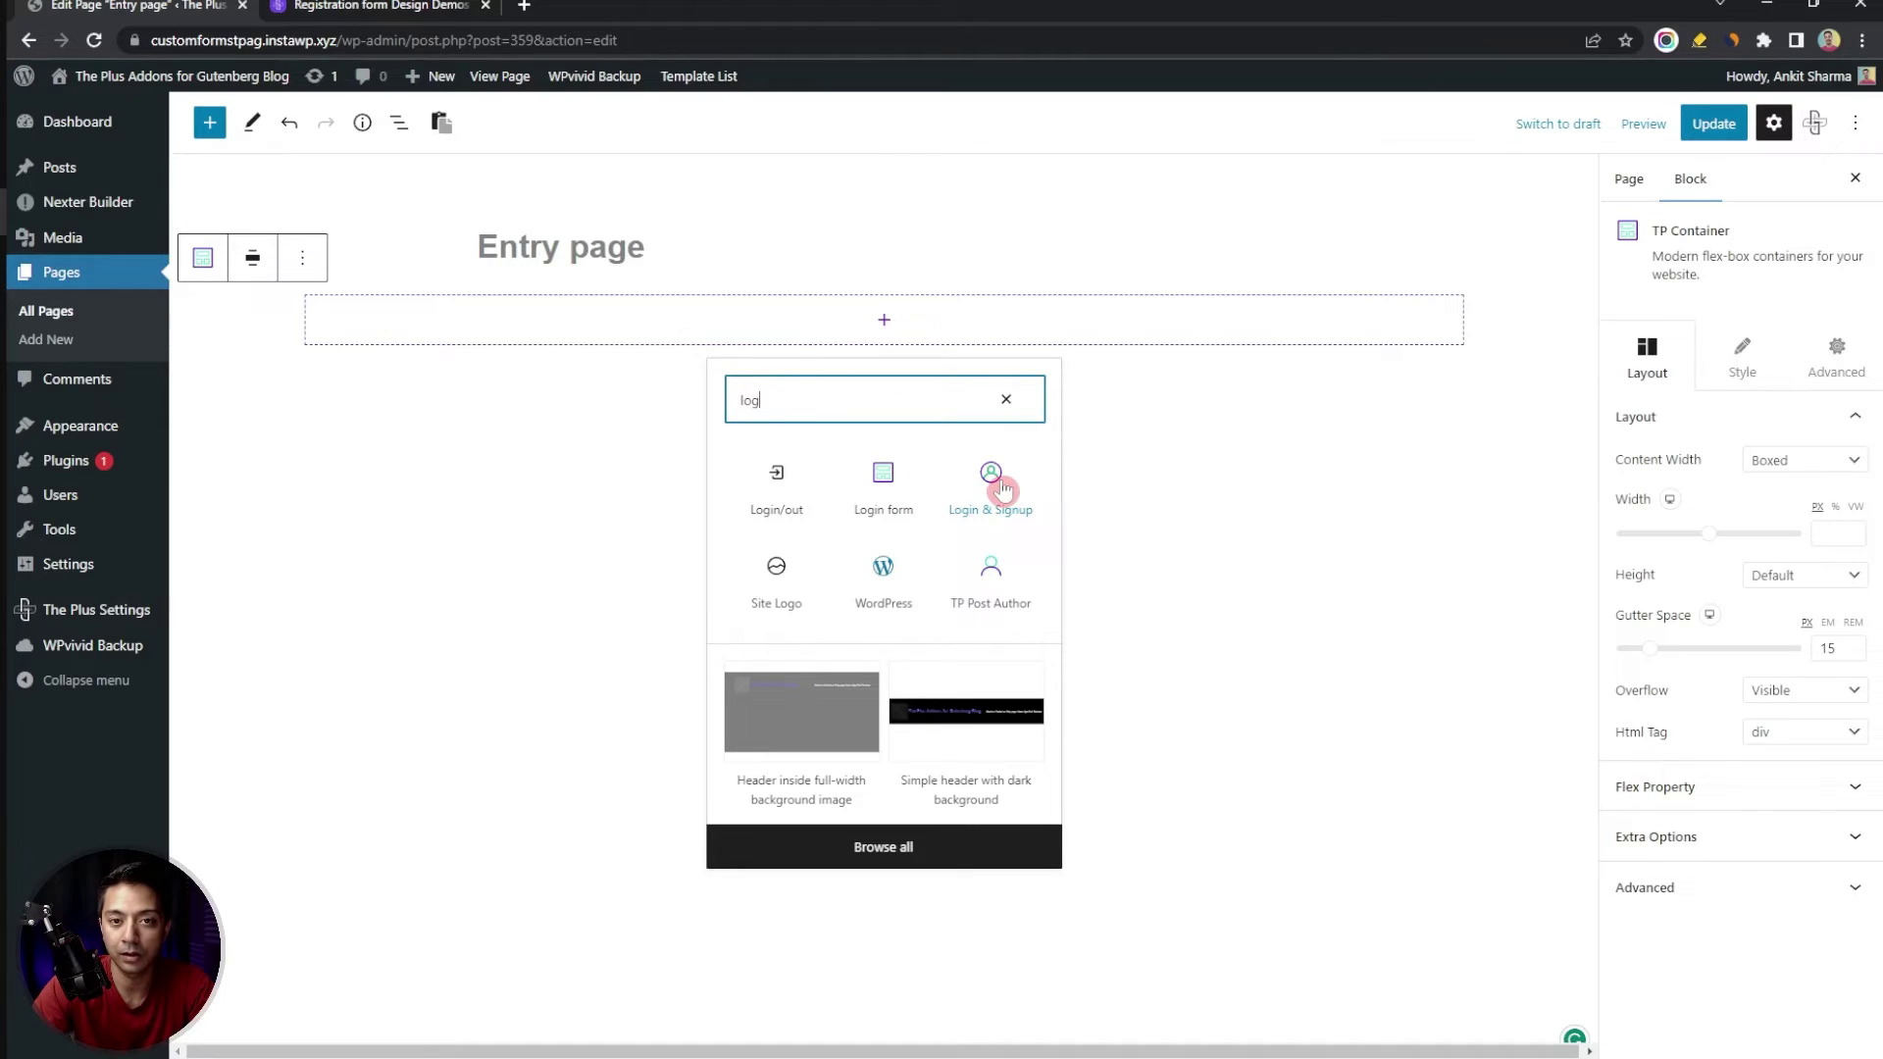
left_click(1000, 487)
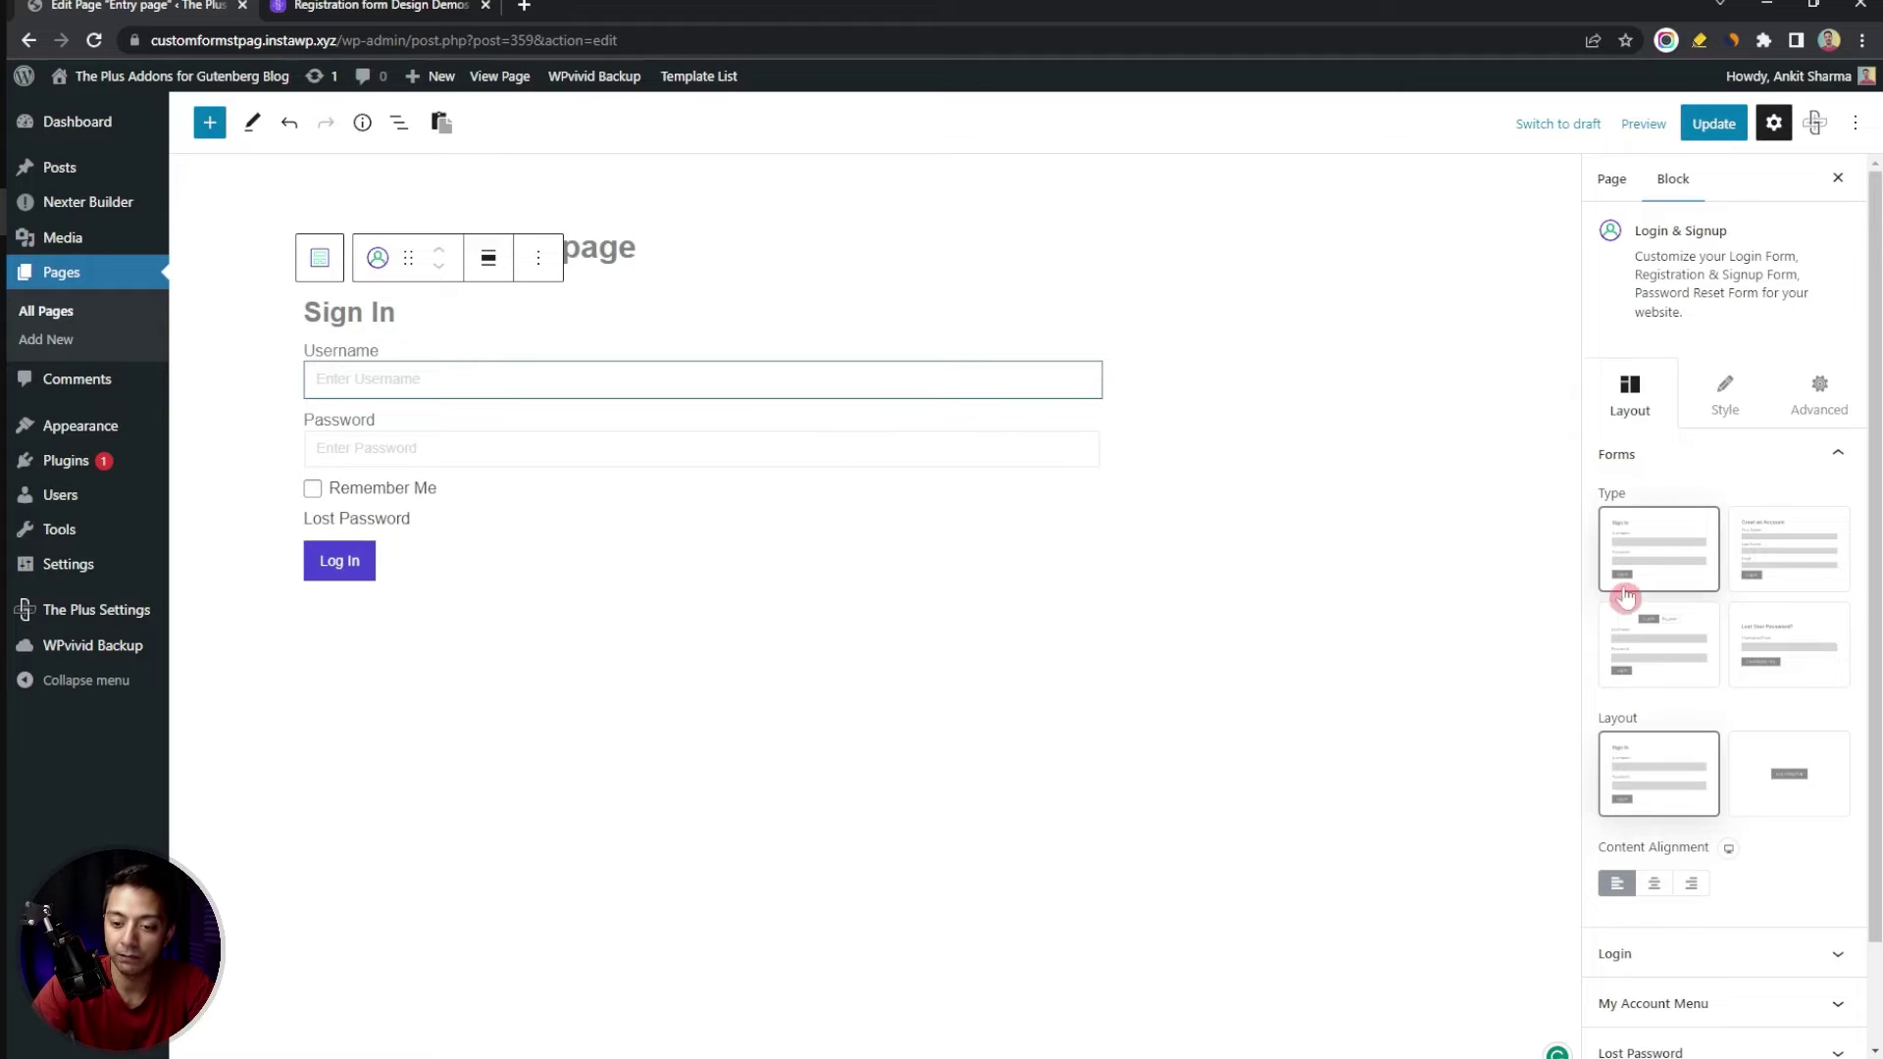
Set the form type to Create an Account and open the Register settings
left_click(1786, 552)
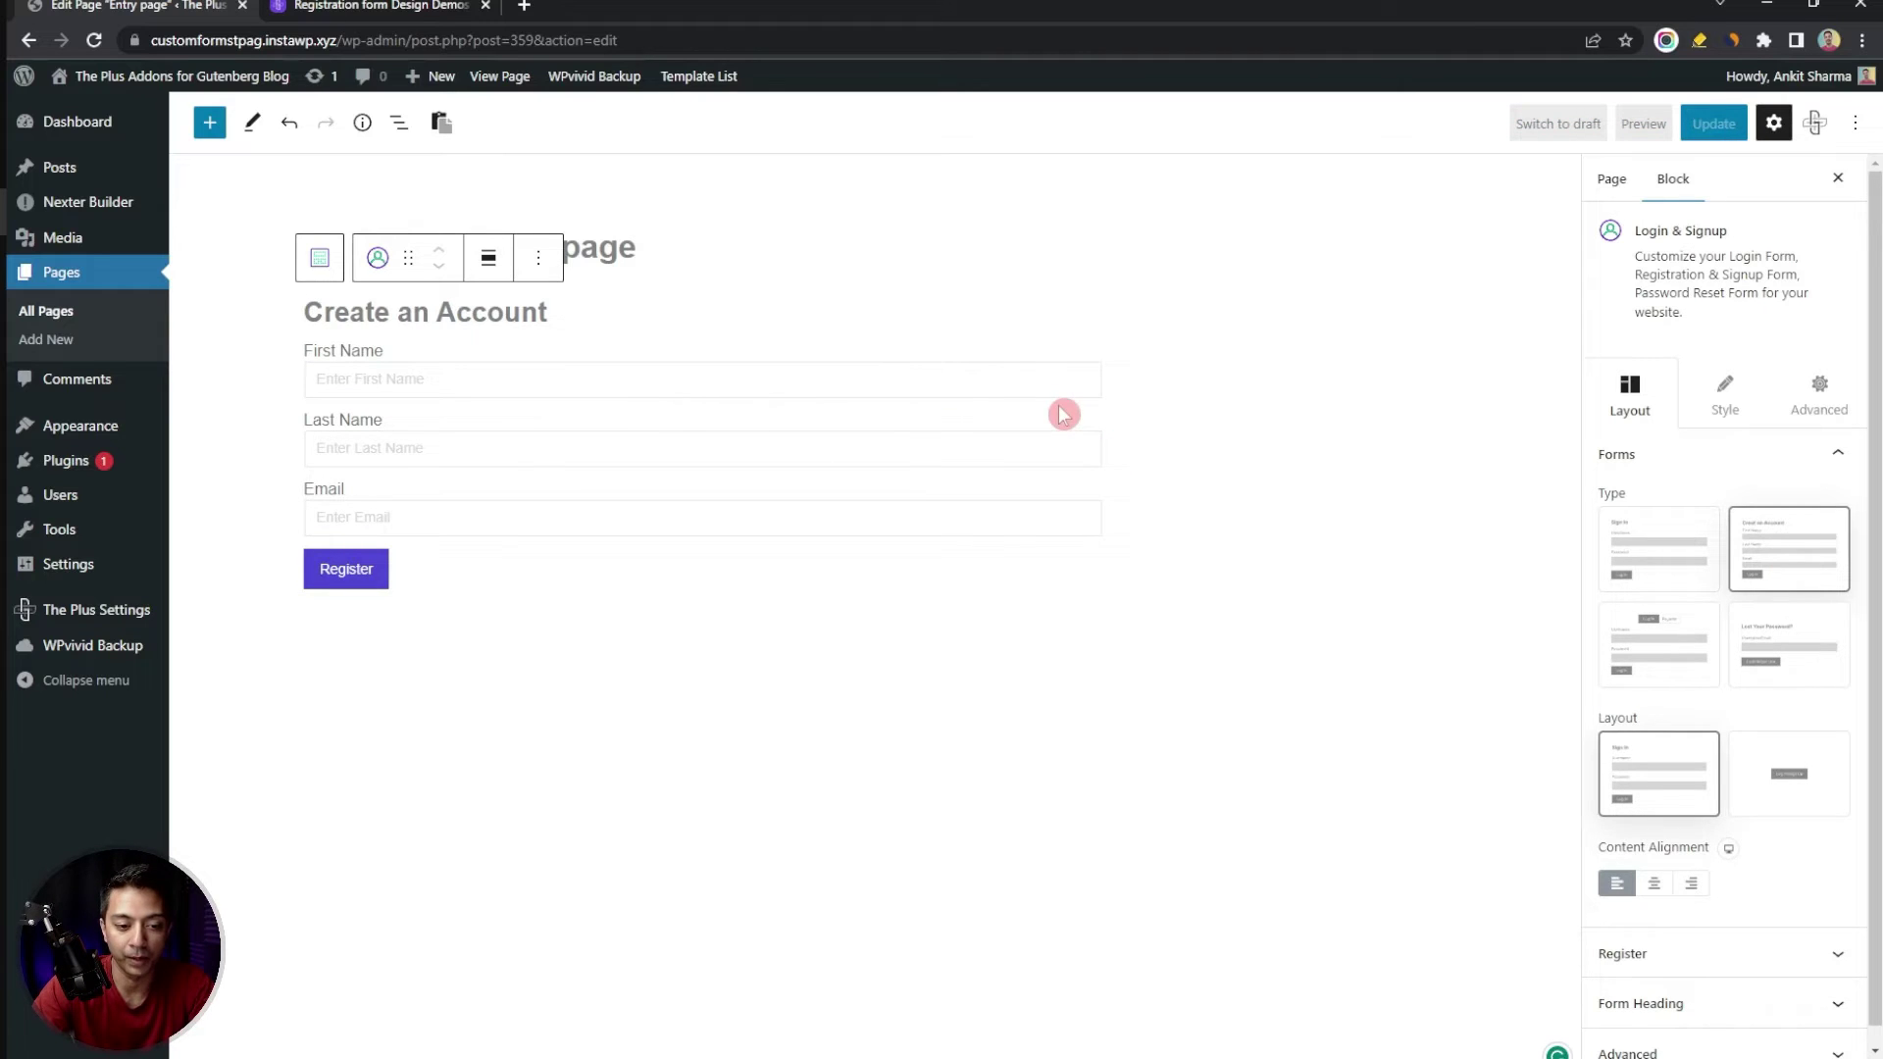
left_click(1744, 971)
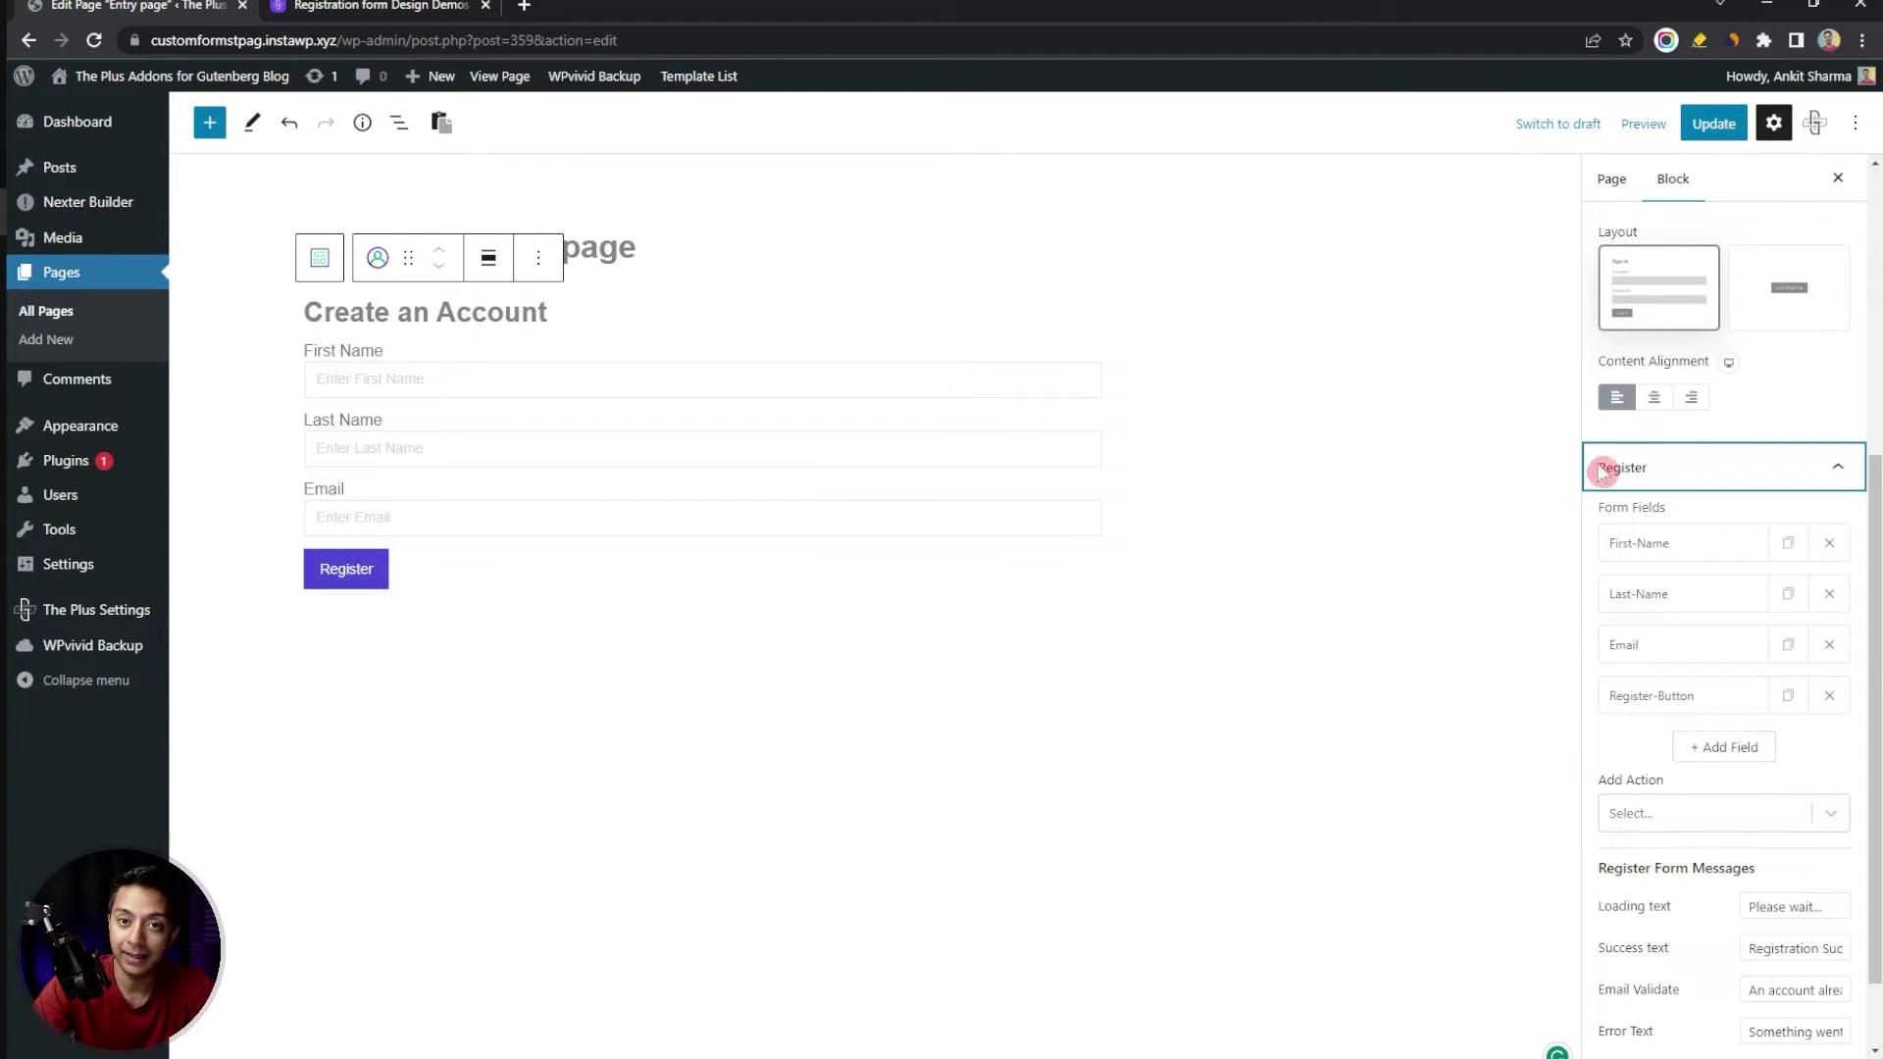
scroll(1661, 461, "up", 5)
left_click(1726, 393)
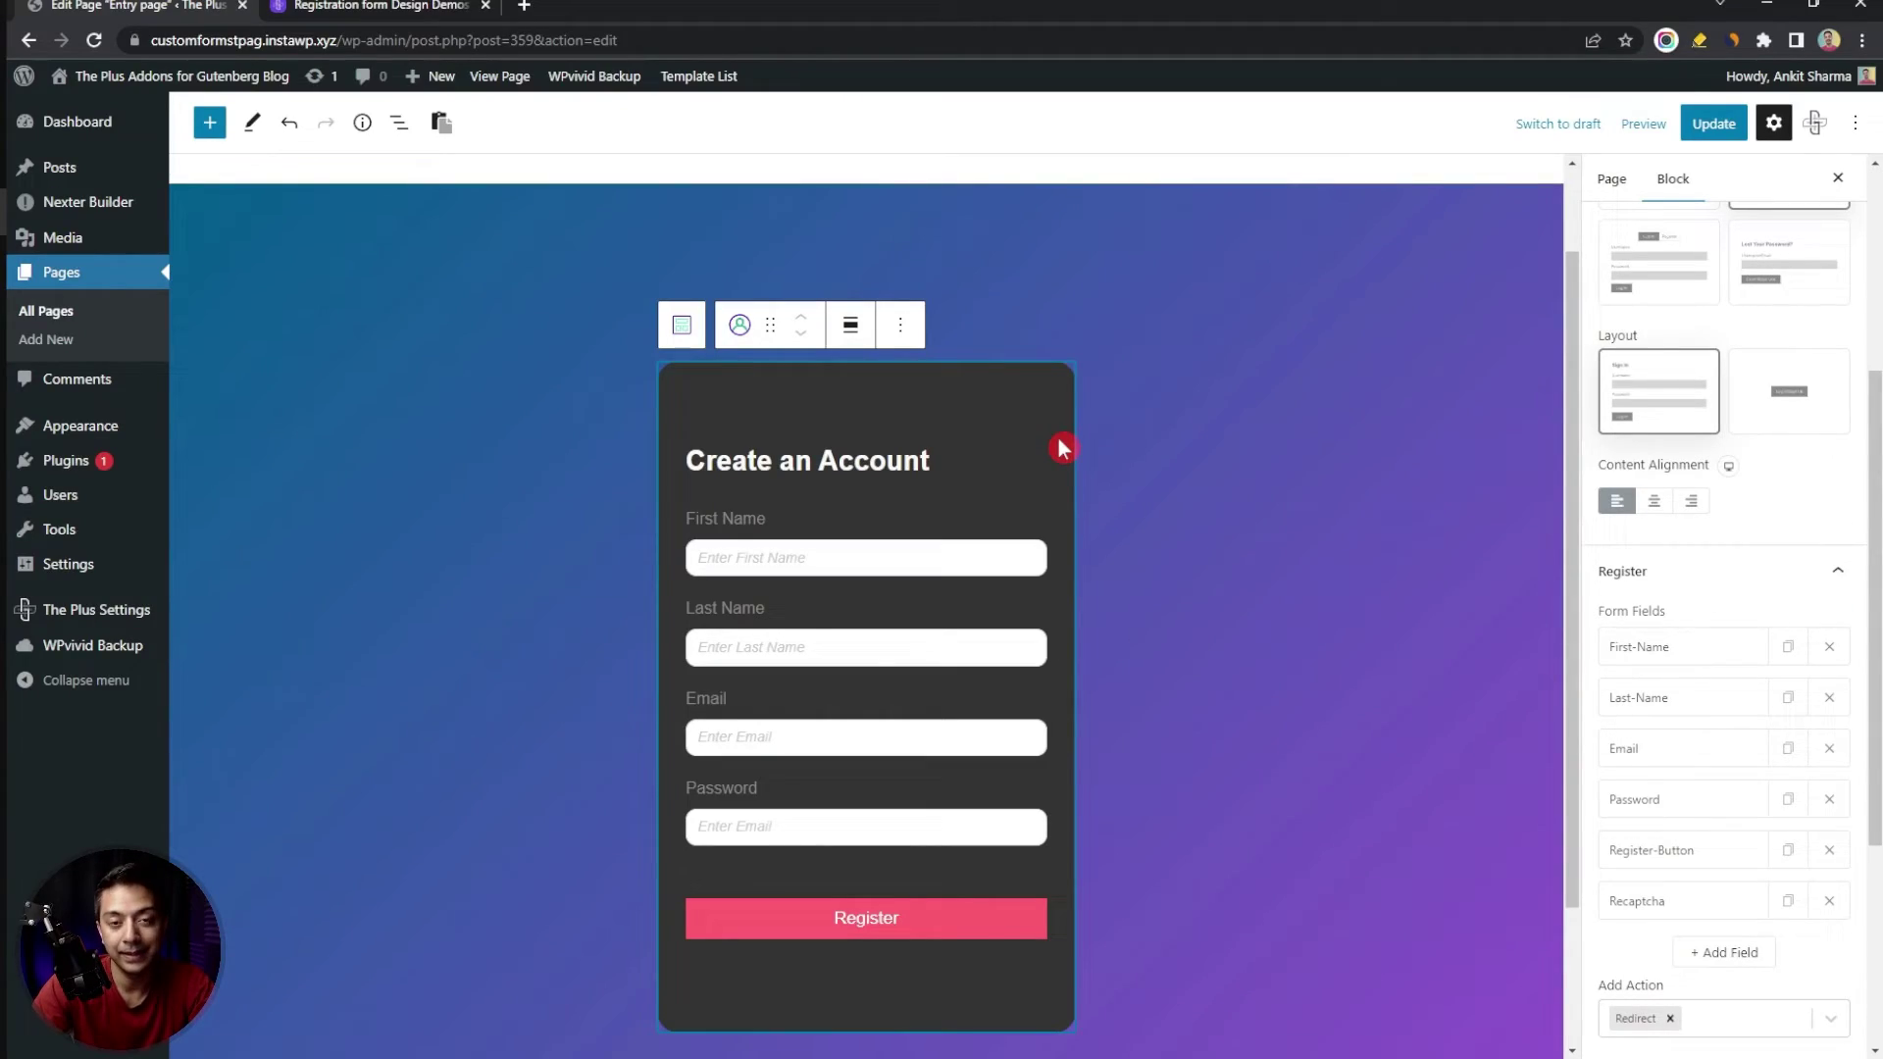
left_click(1795, 553)
scroll(1795, 553, "down", 5)
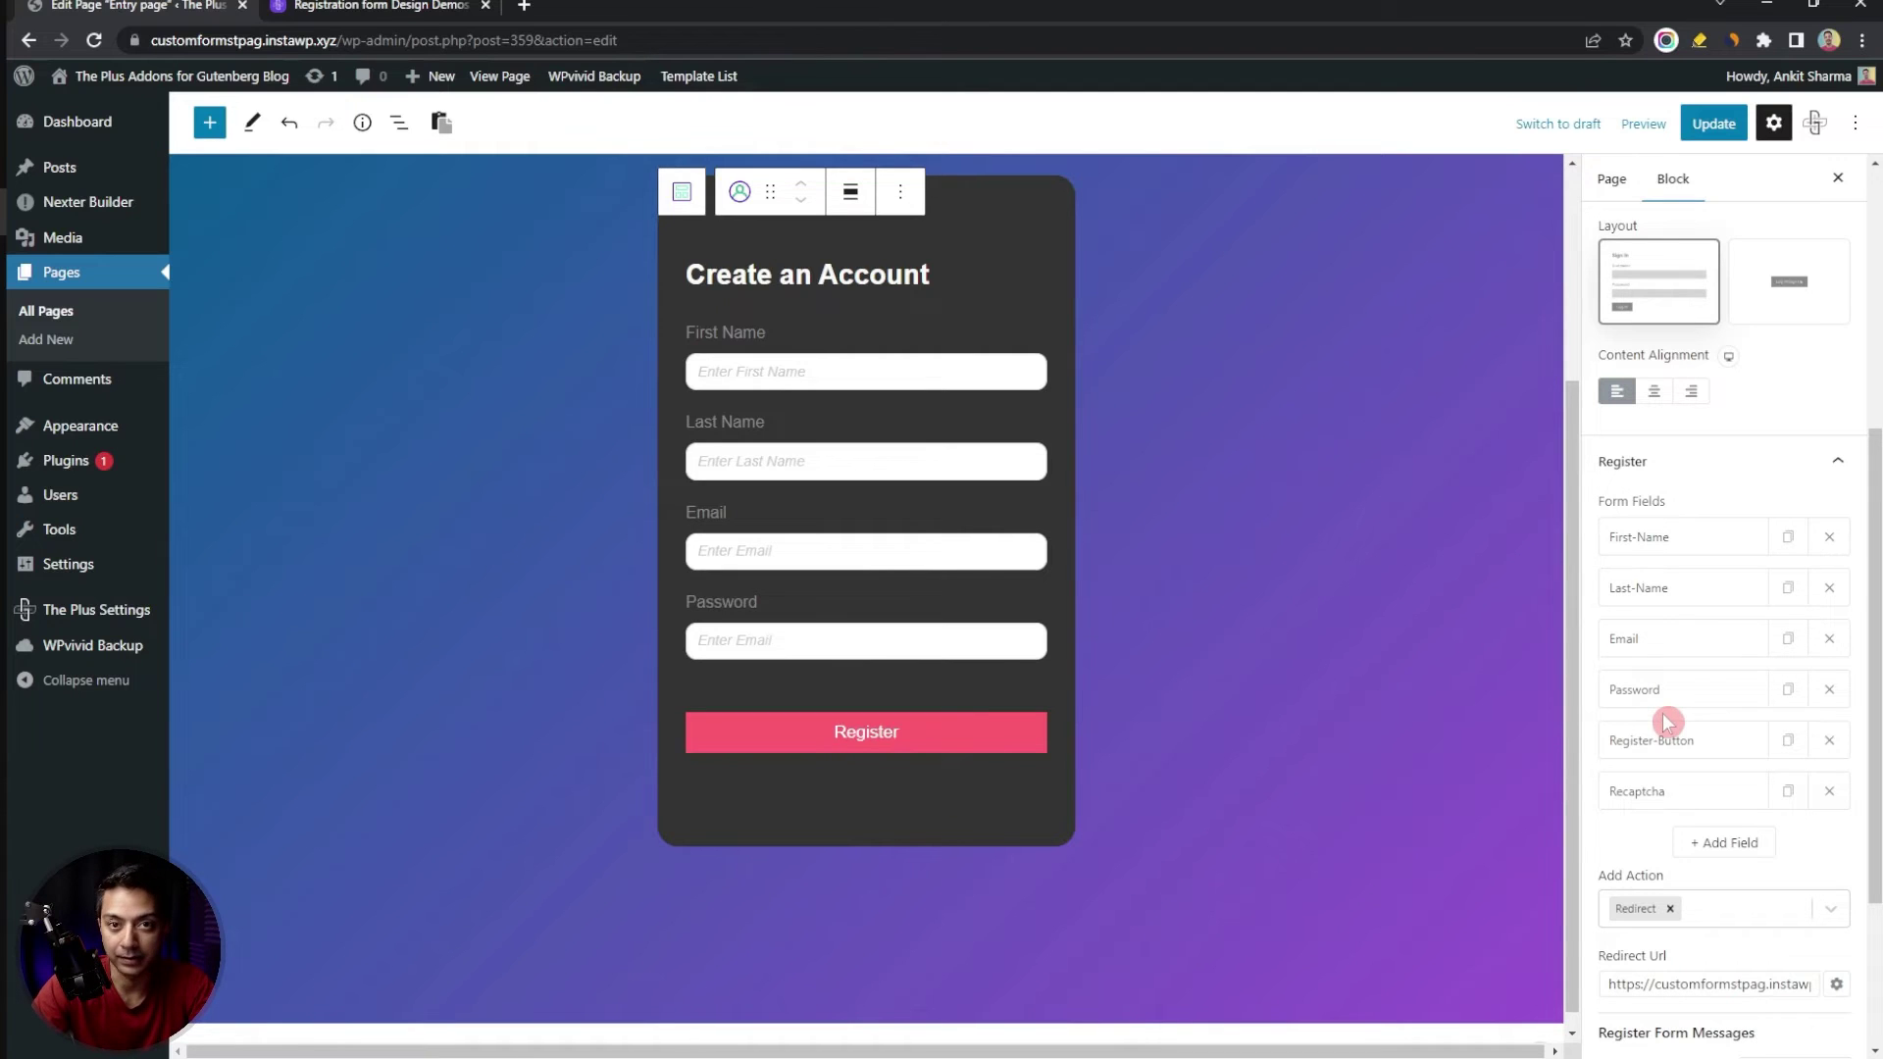
Add an ACF field, move it above the Register button, and update the page
left_click(1702, 842)
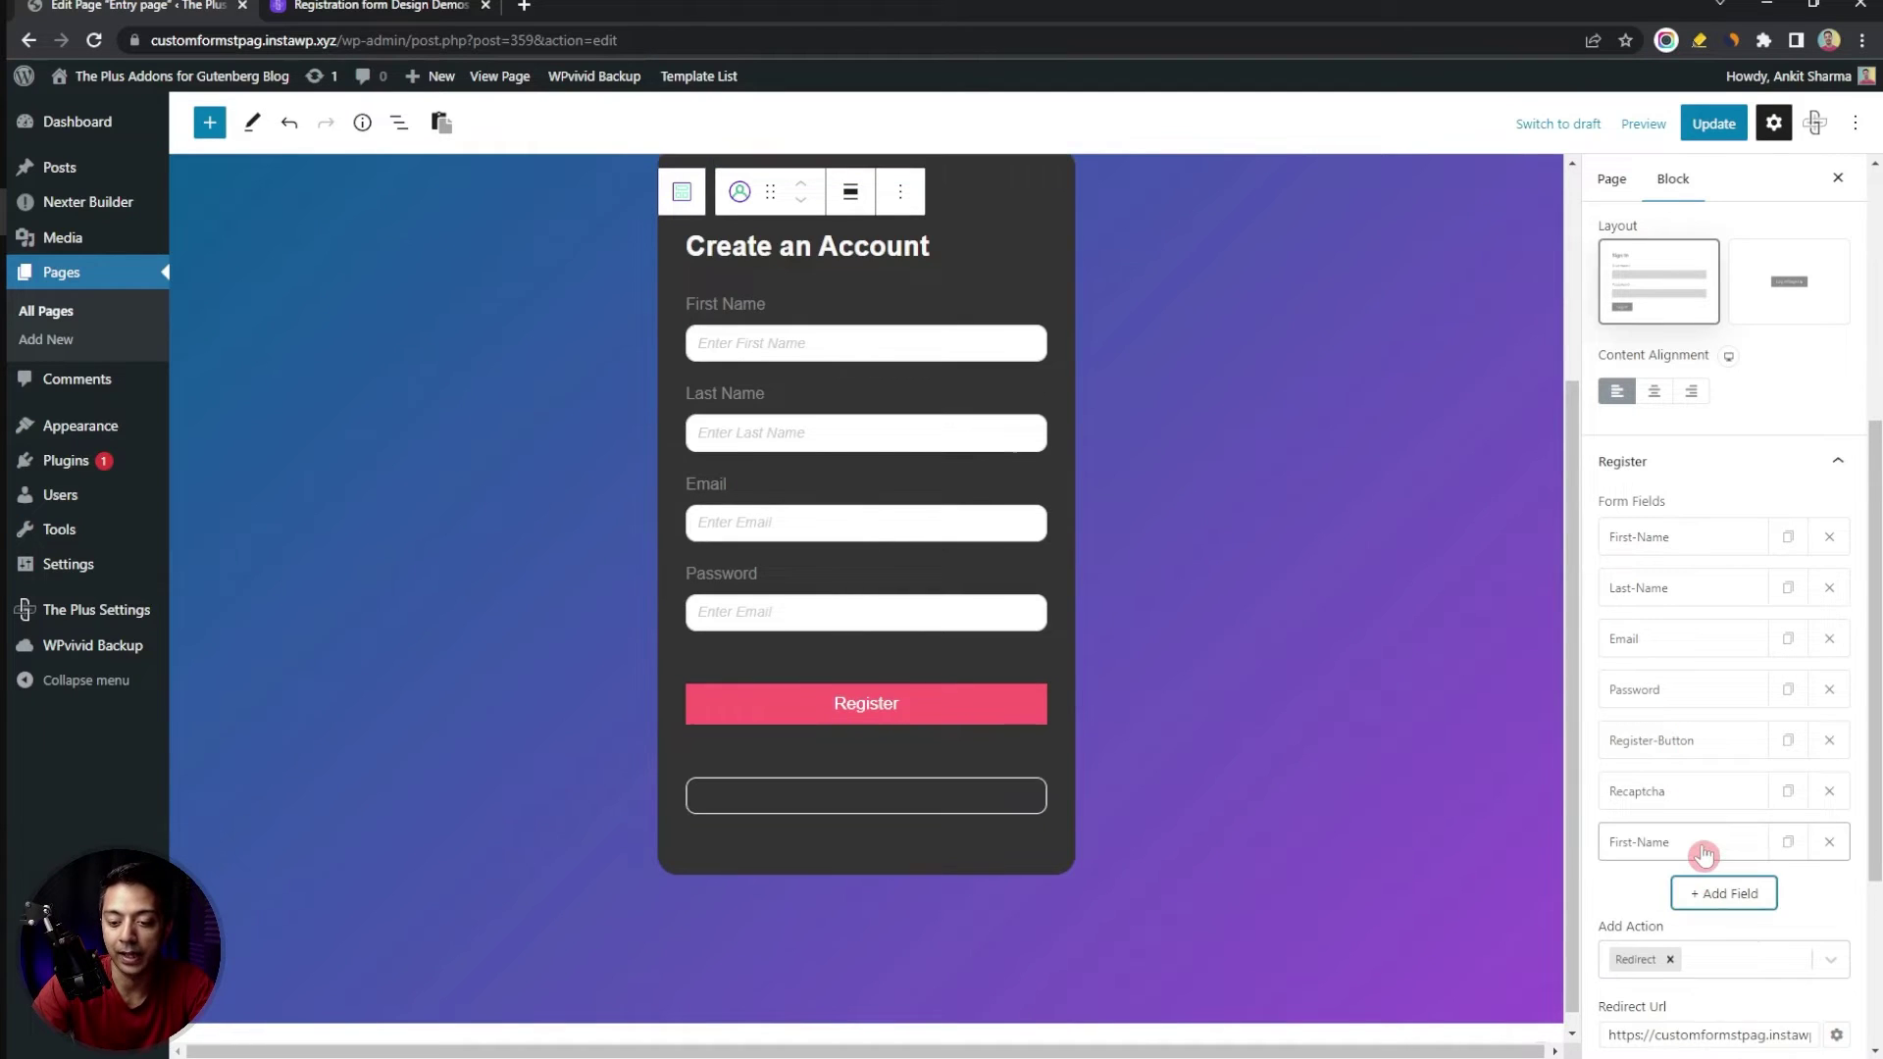
left_click(1679, 850)
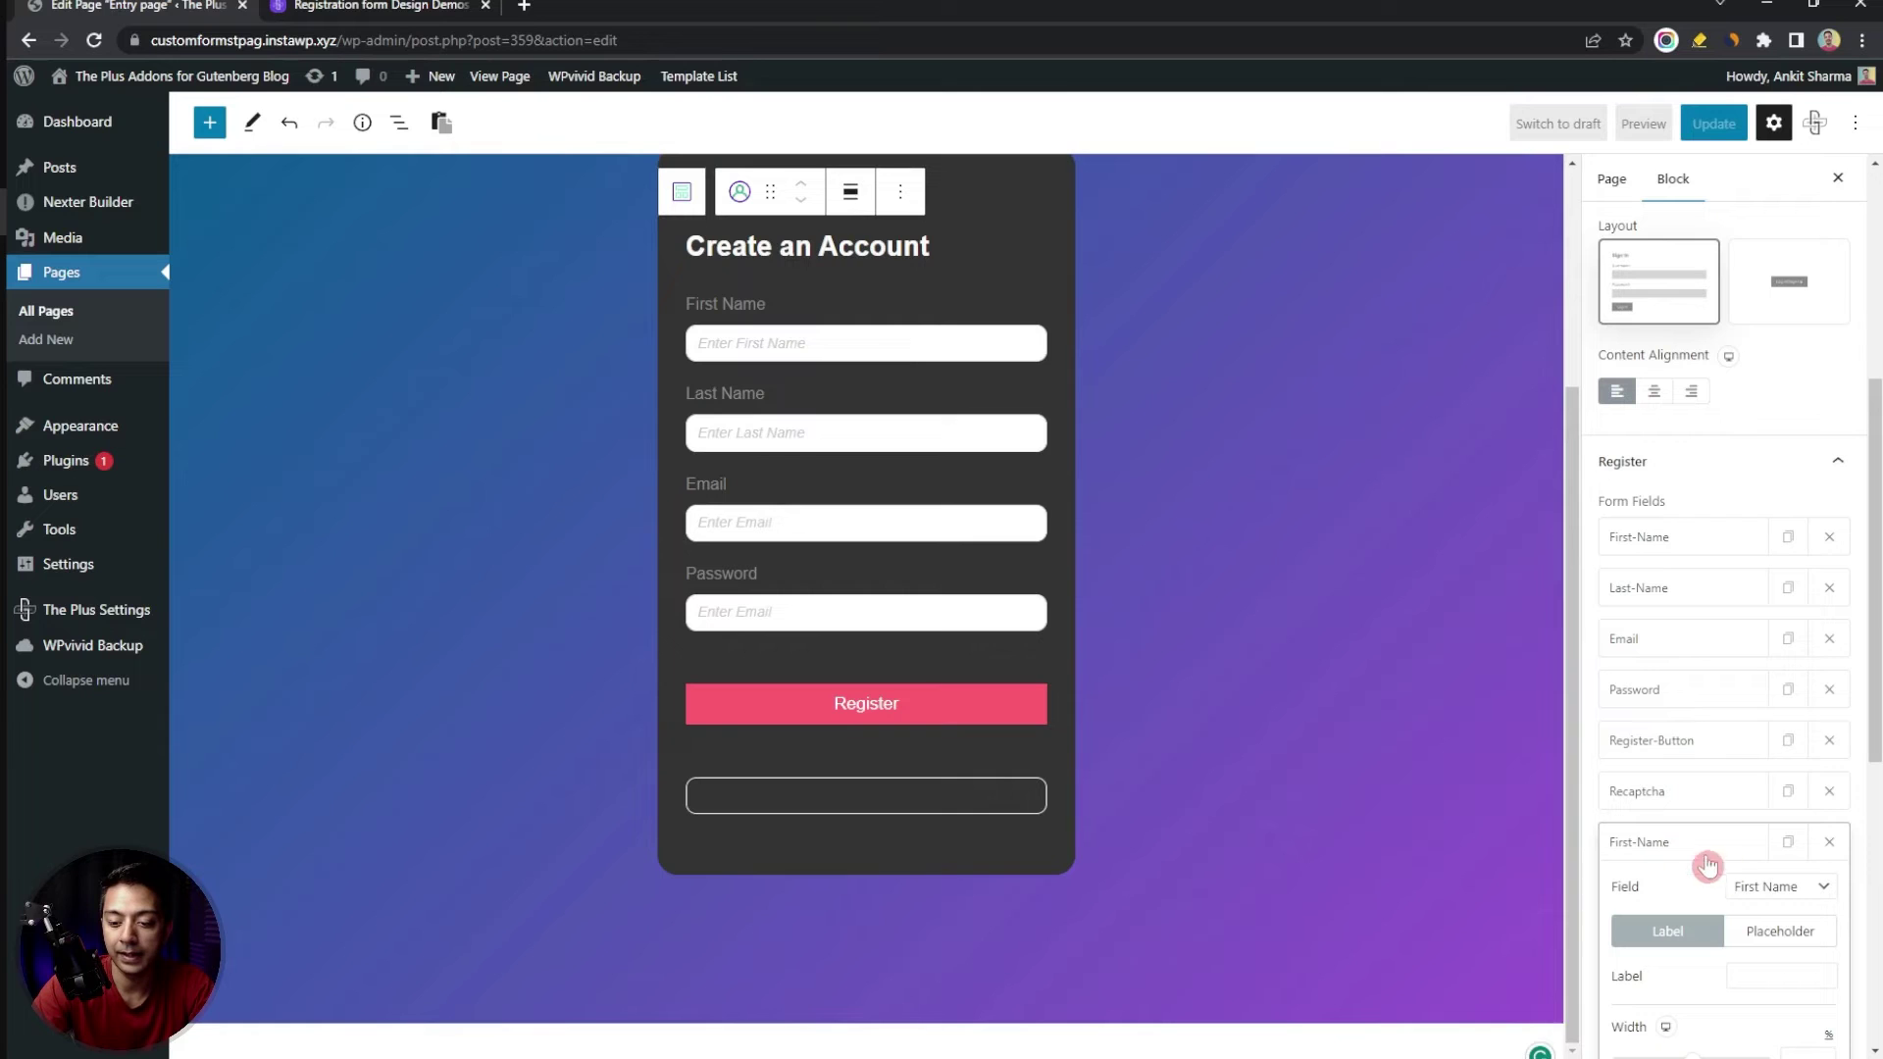
left_click(1769, 888)
left_click(1773, 846)
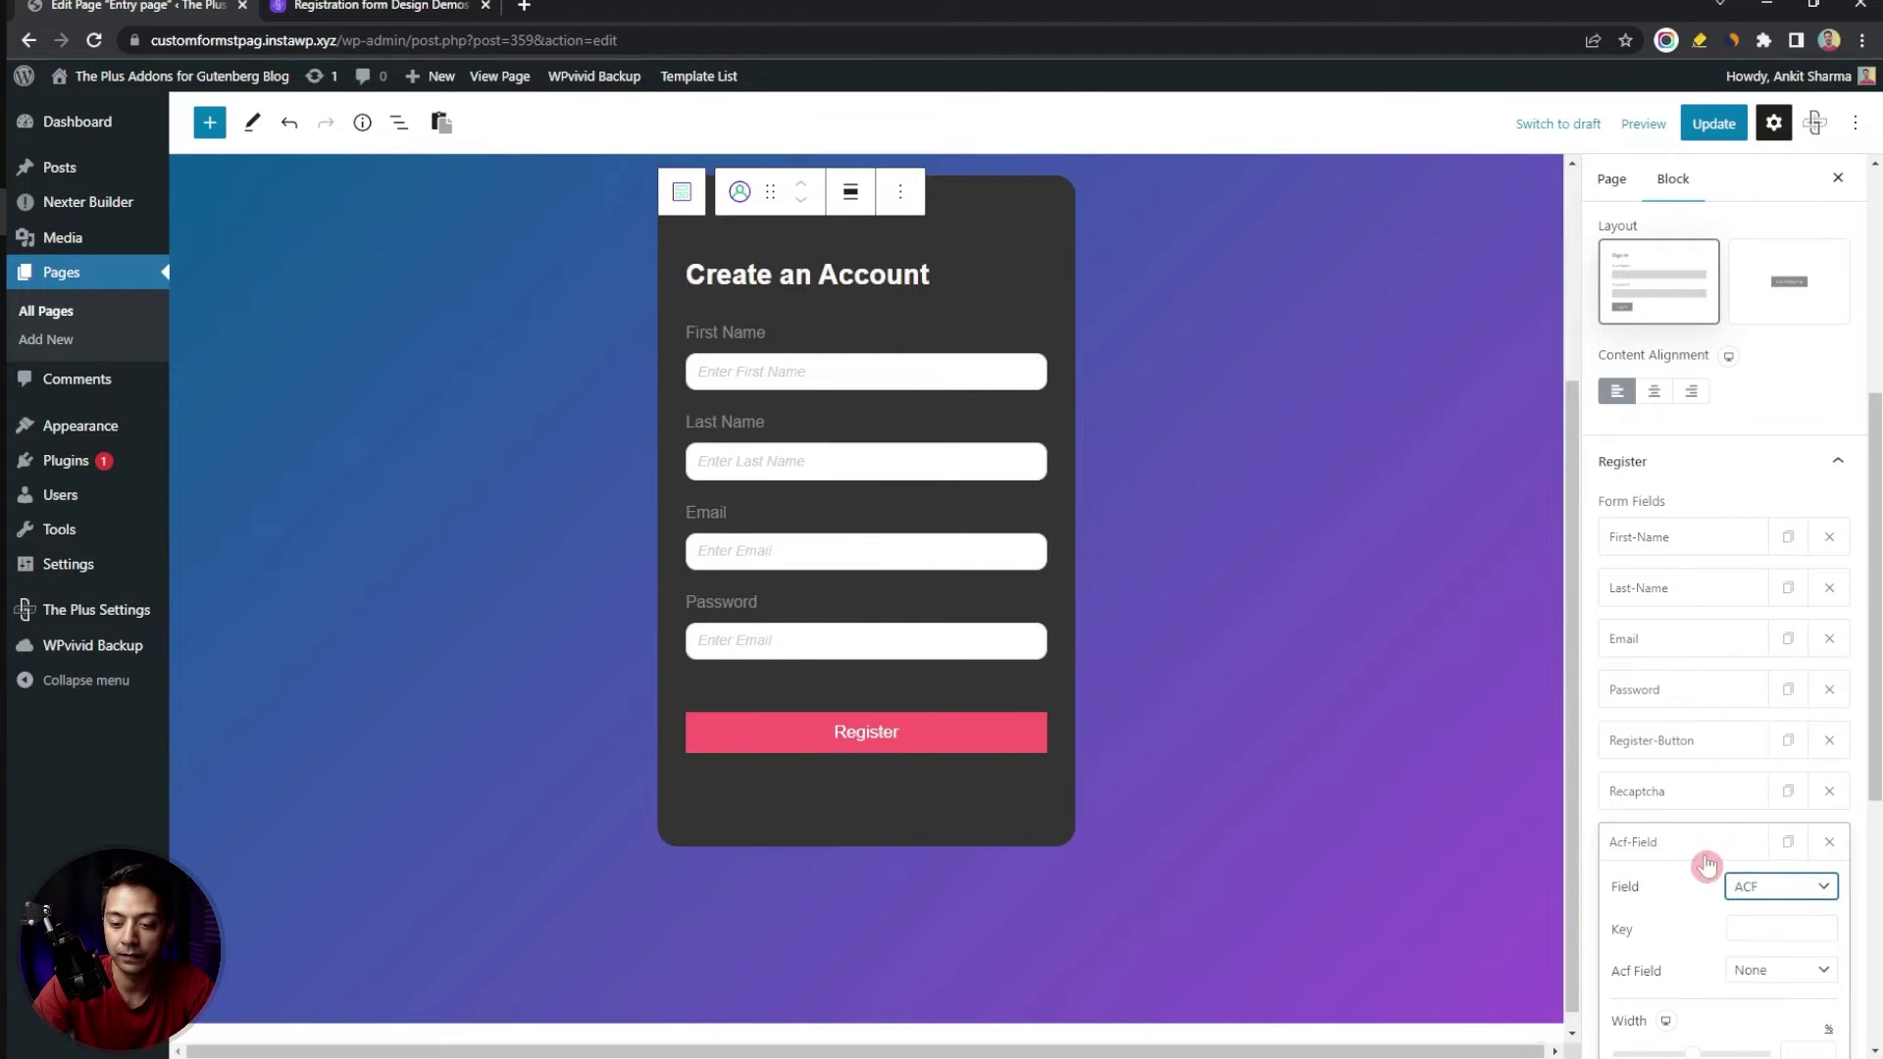
left_click(1707, 861)
left_click_drag(1677, 853, 1694, 743)
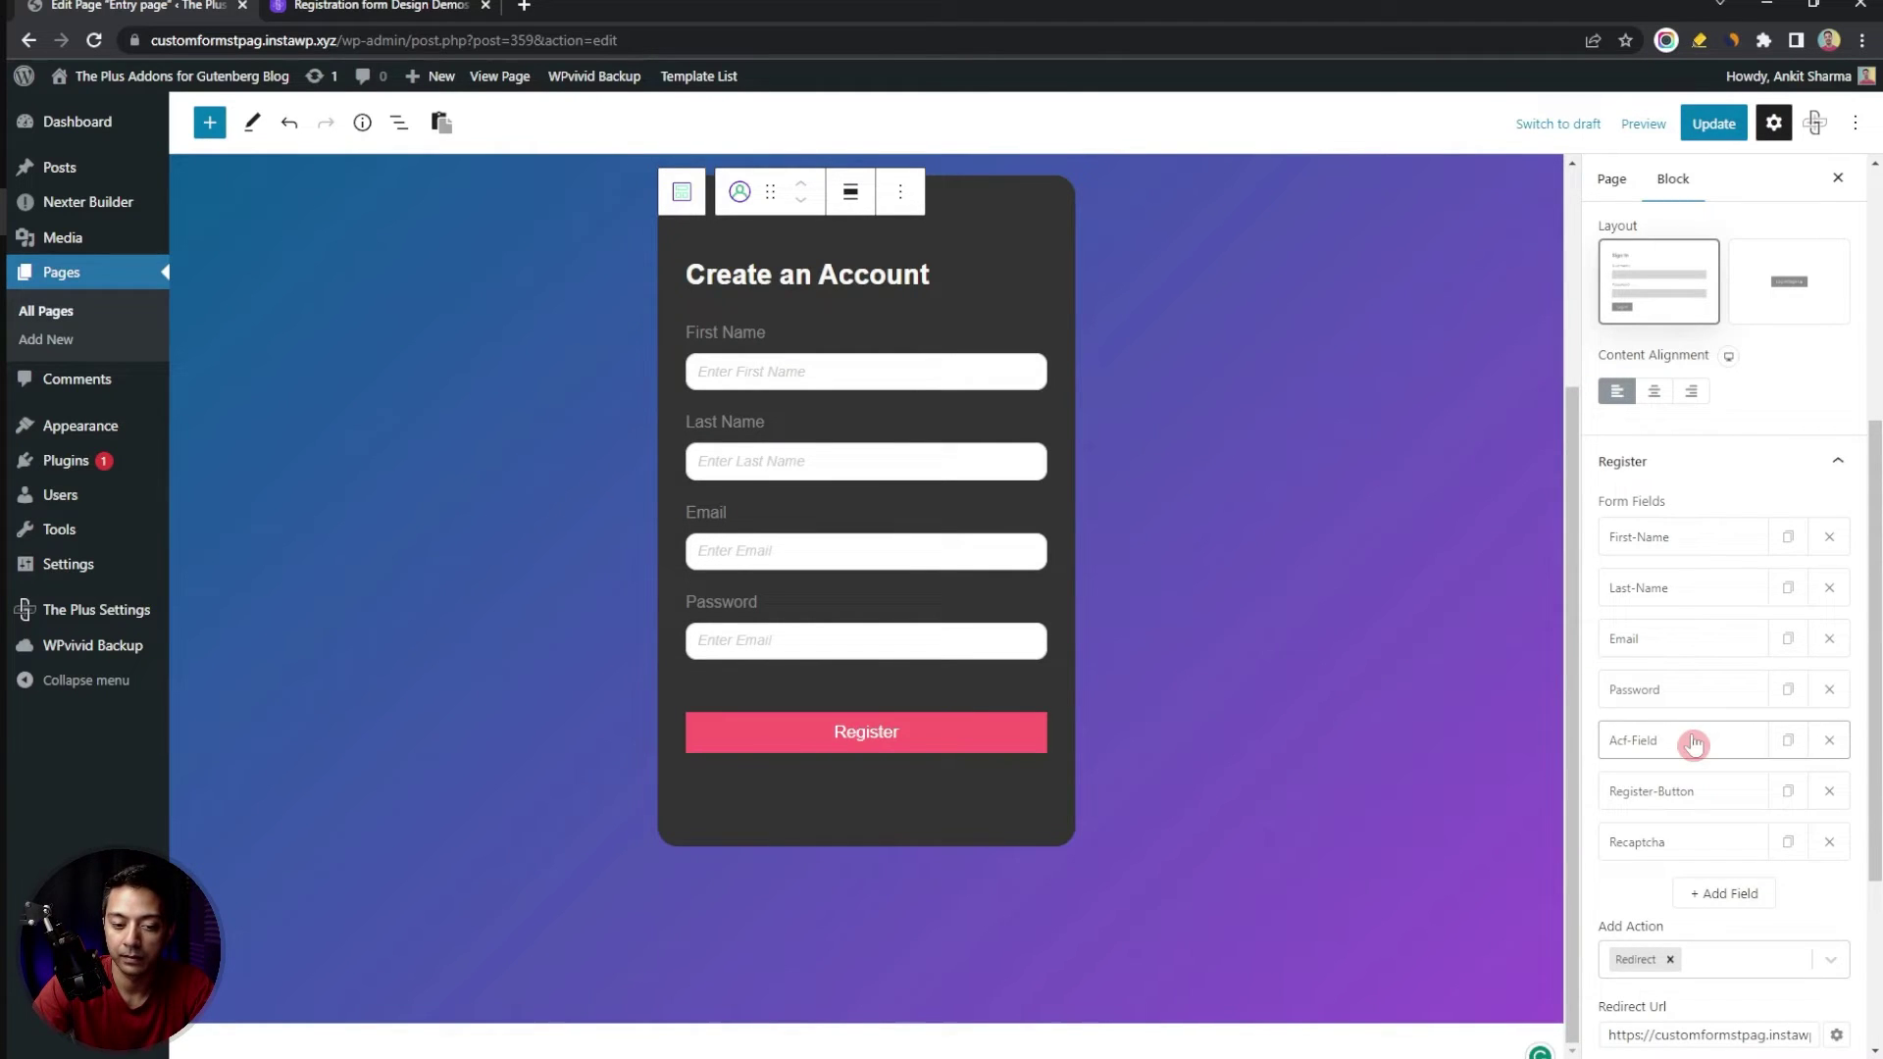
left_click(1624, 742)
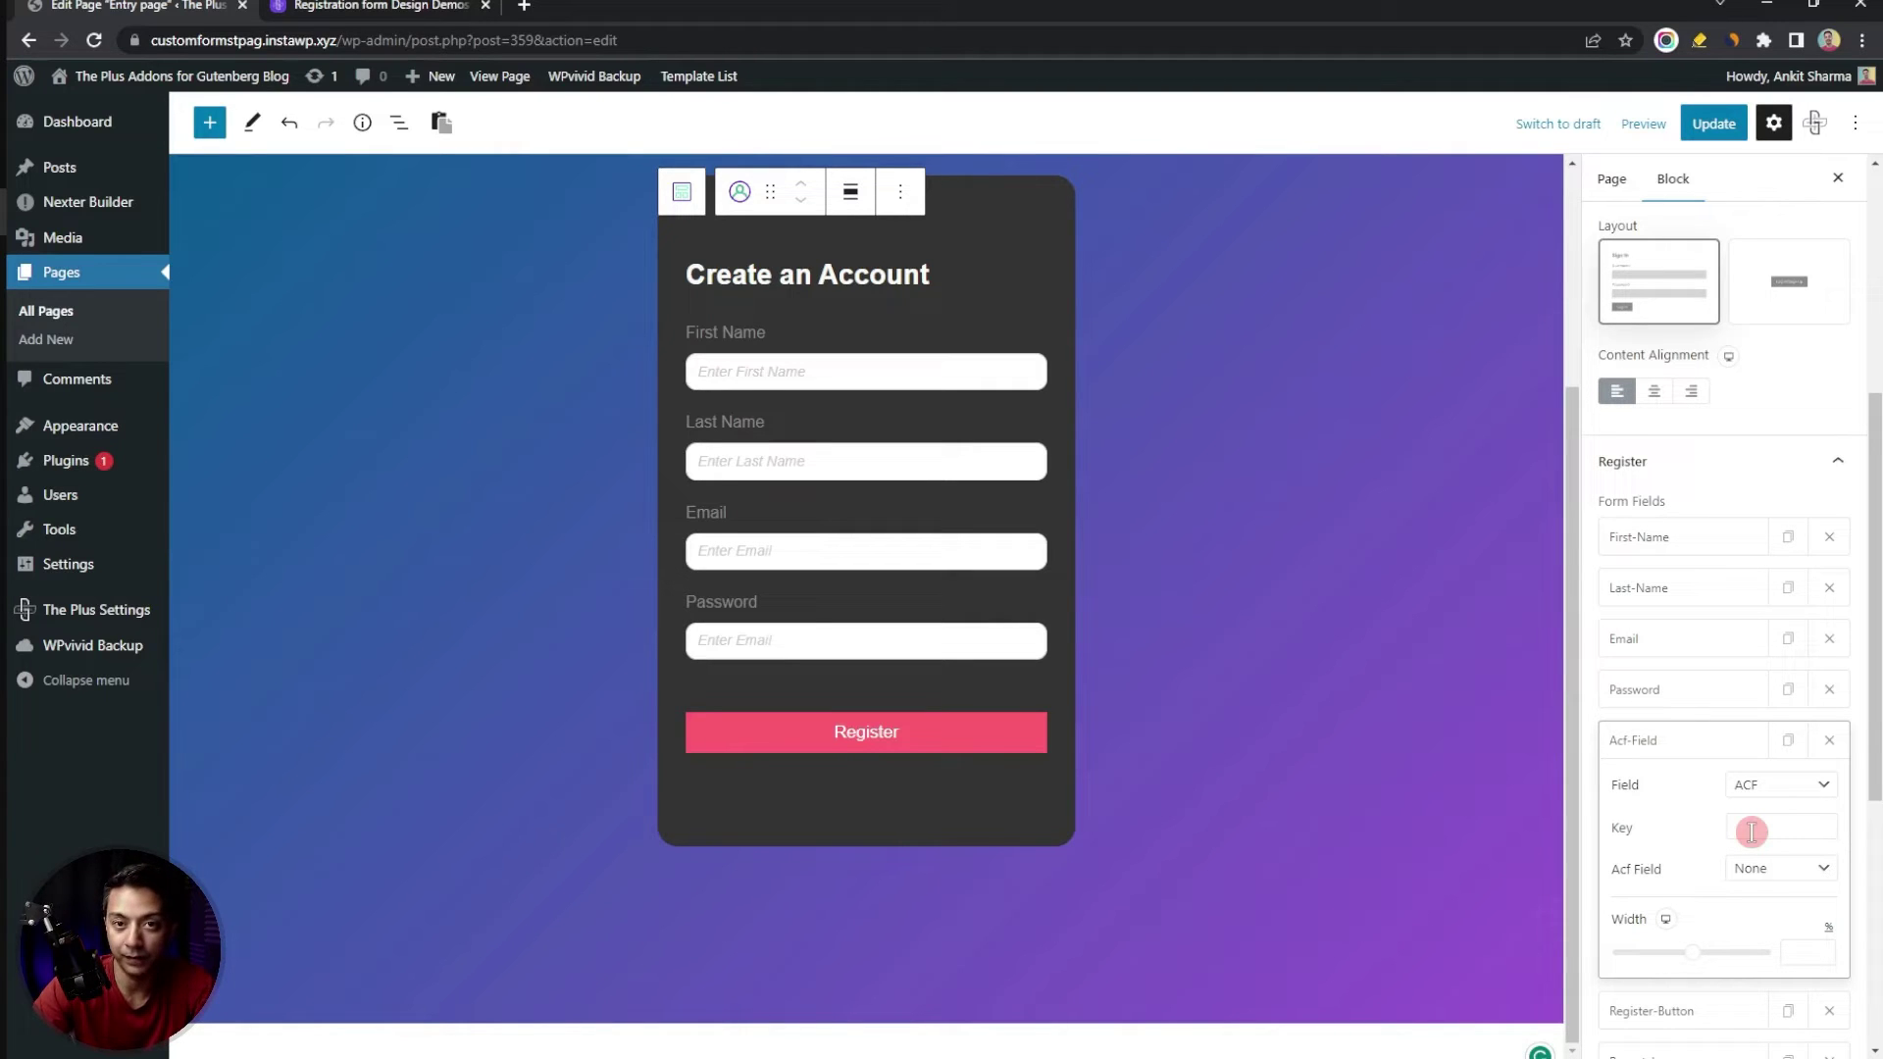
left_click(1751, 830)
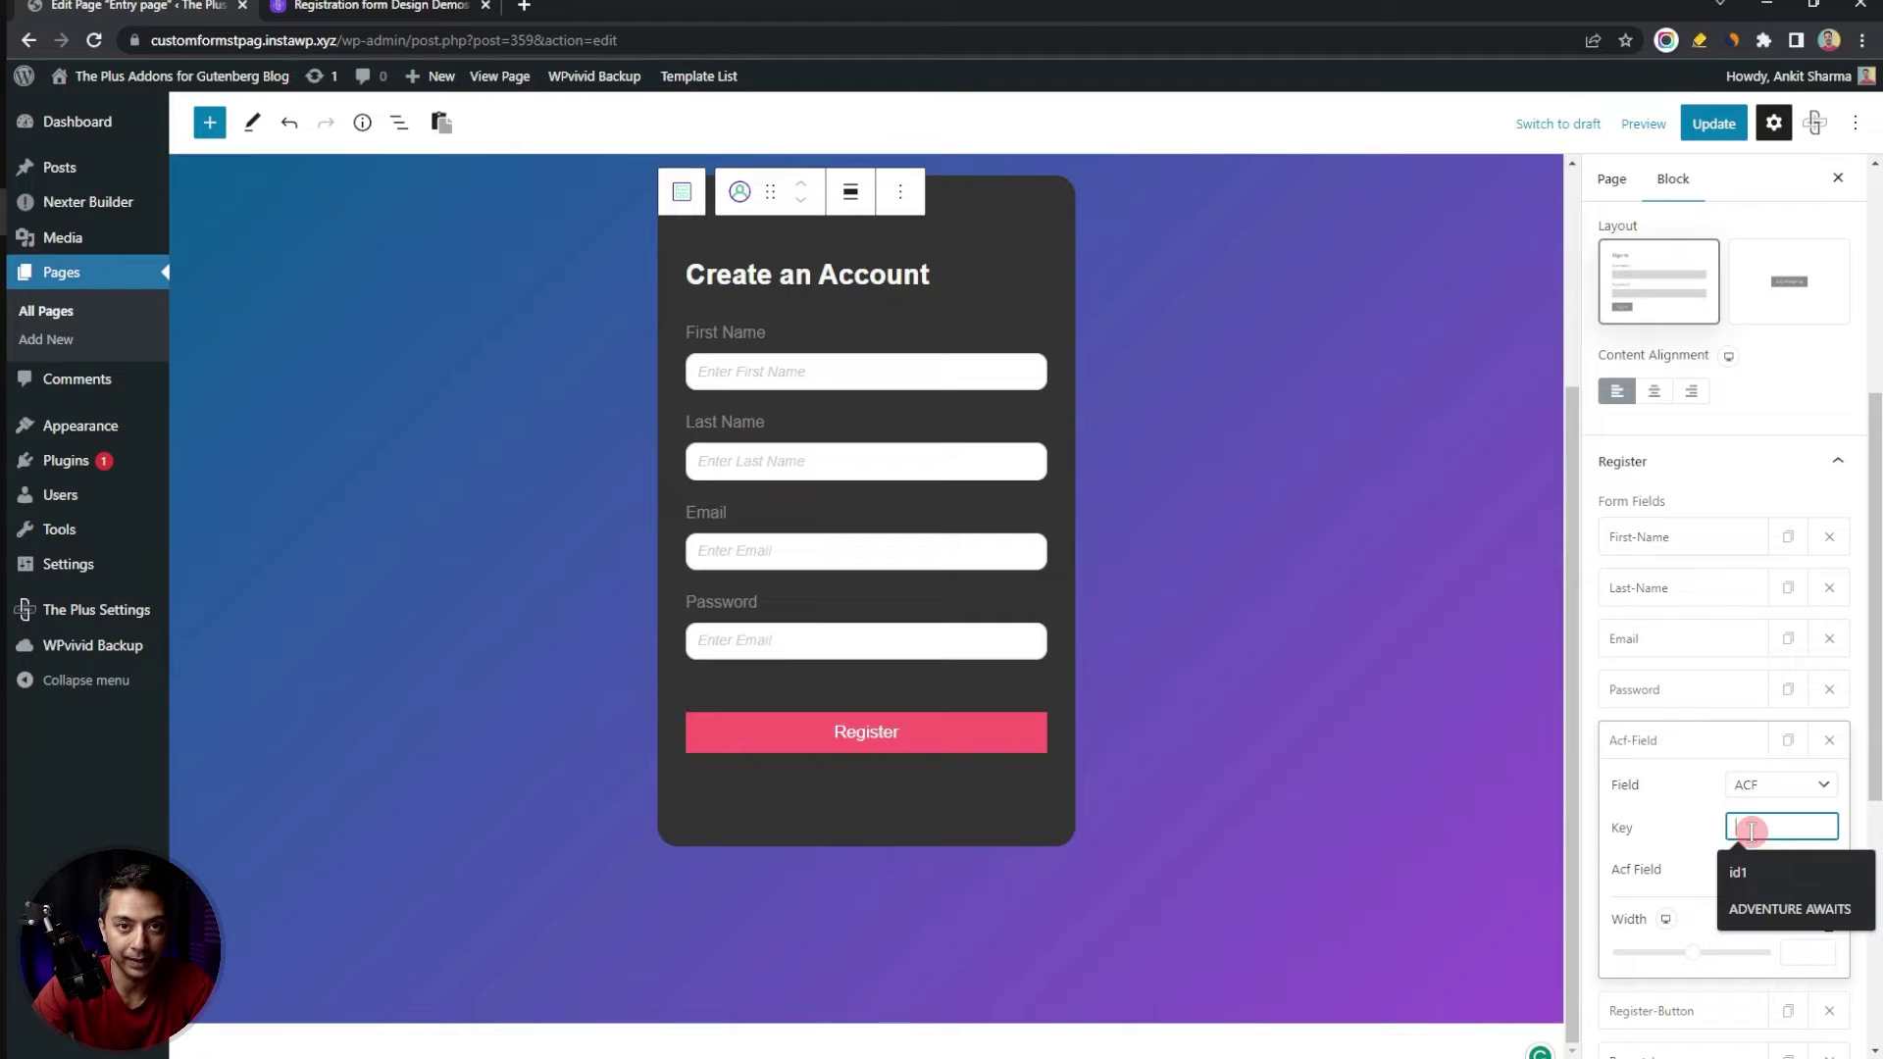
left_click(1714, 124)
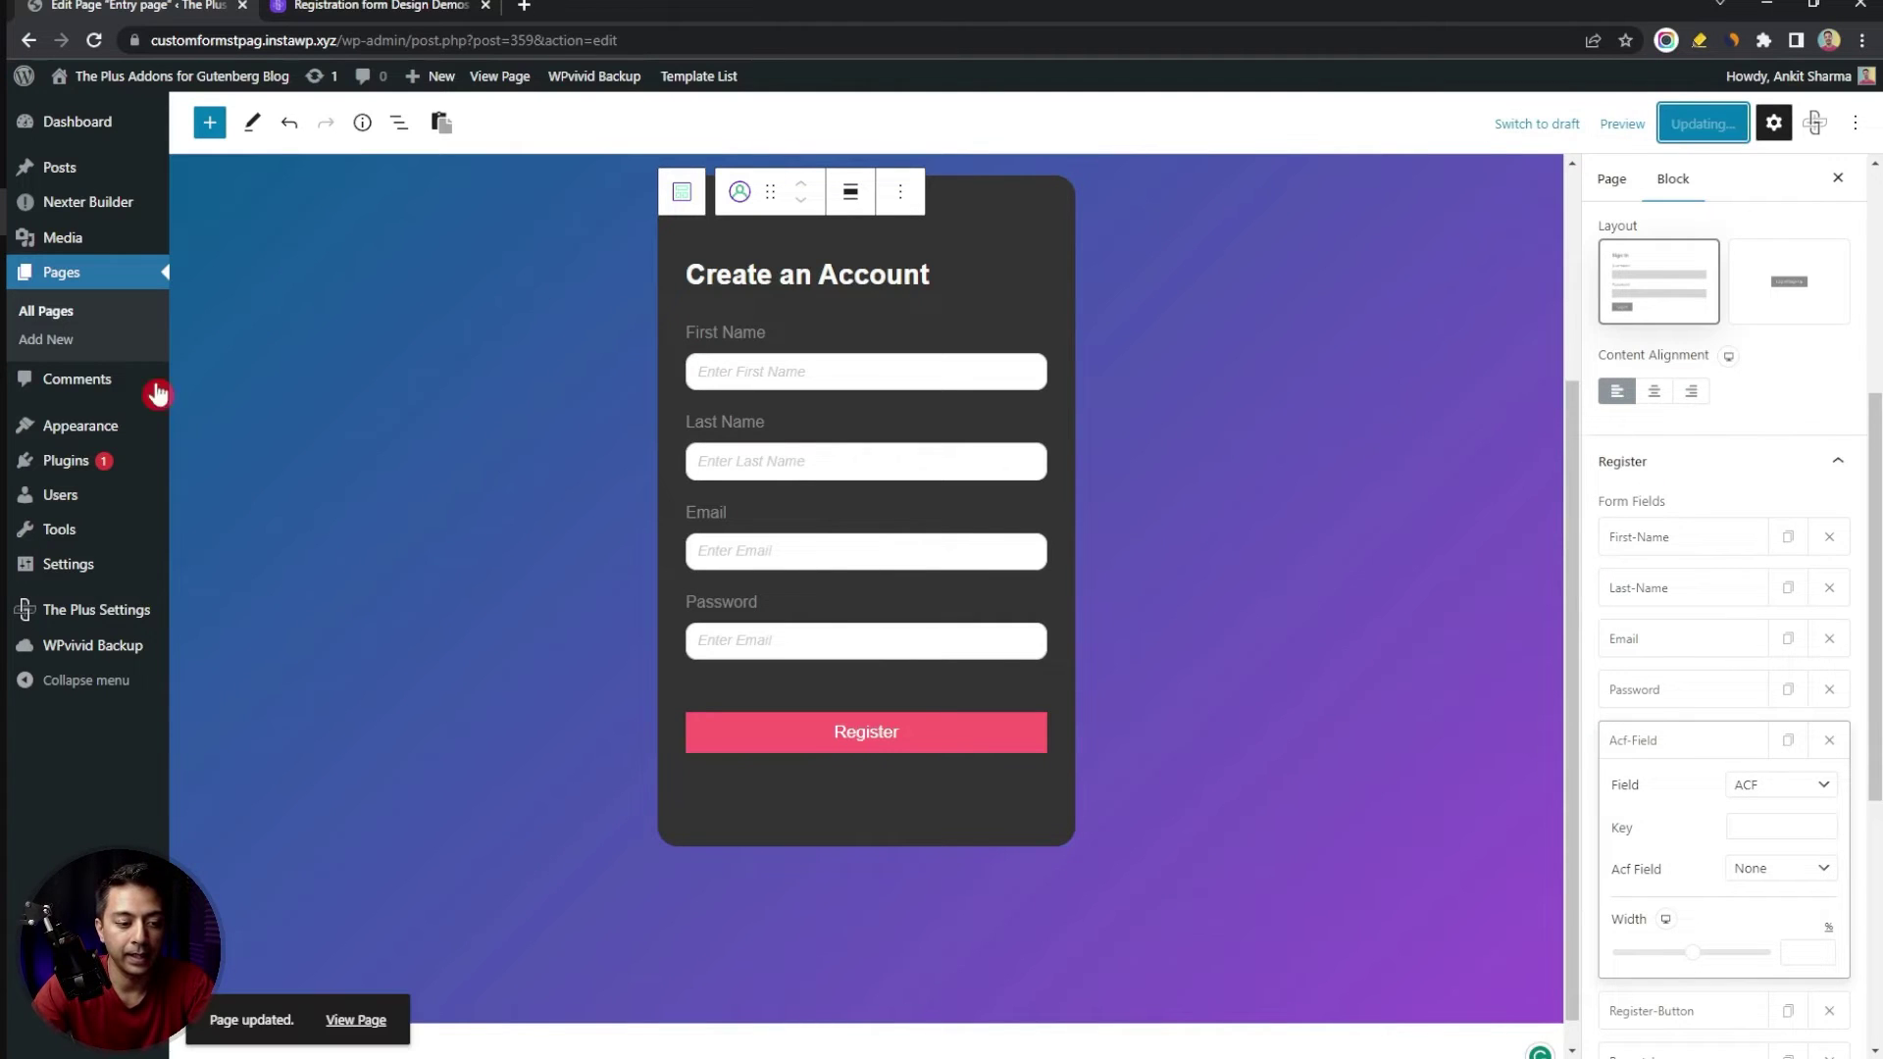
Open the Plugins Add New page in a new browser tab
mouse_move(73, 463)
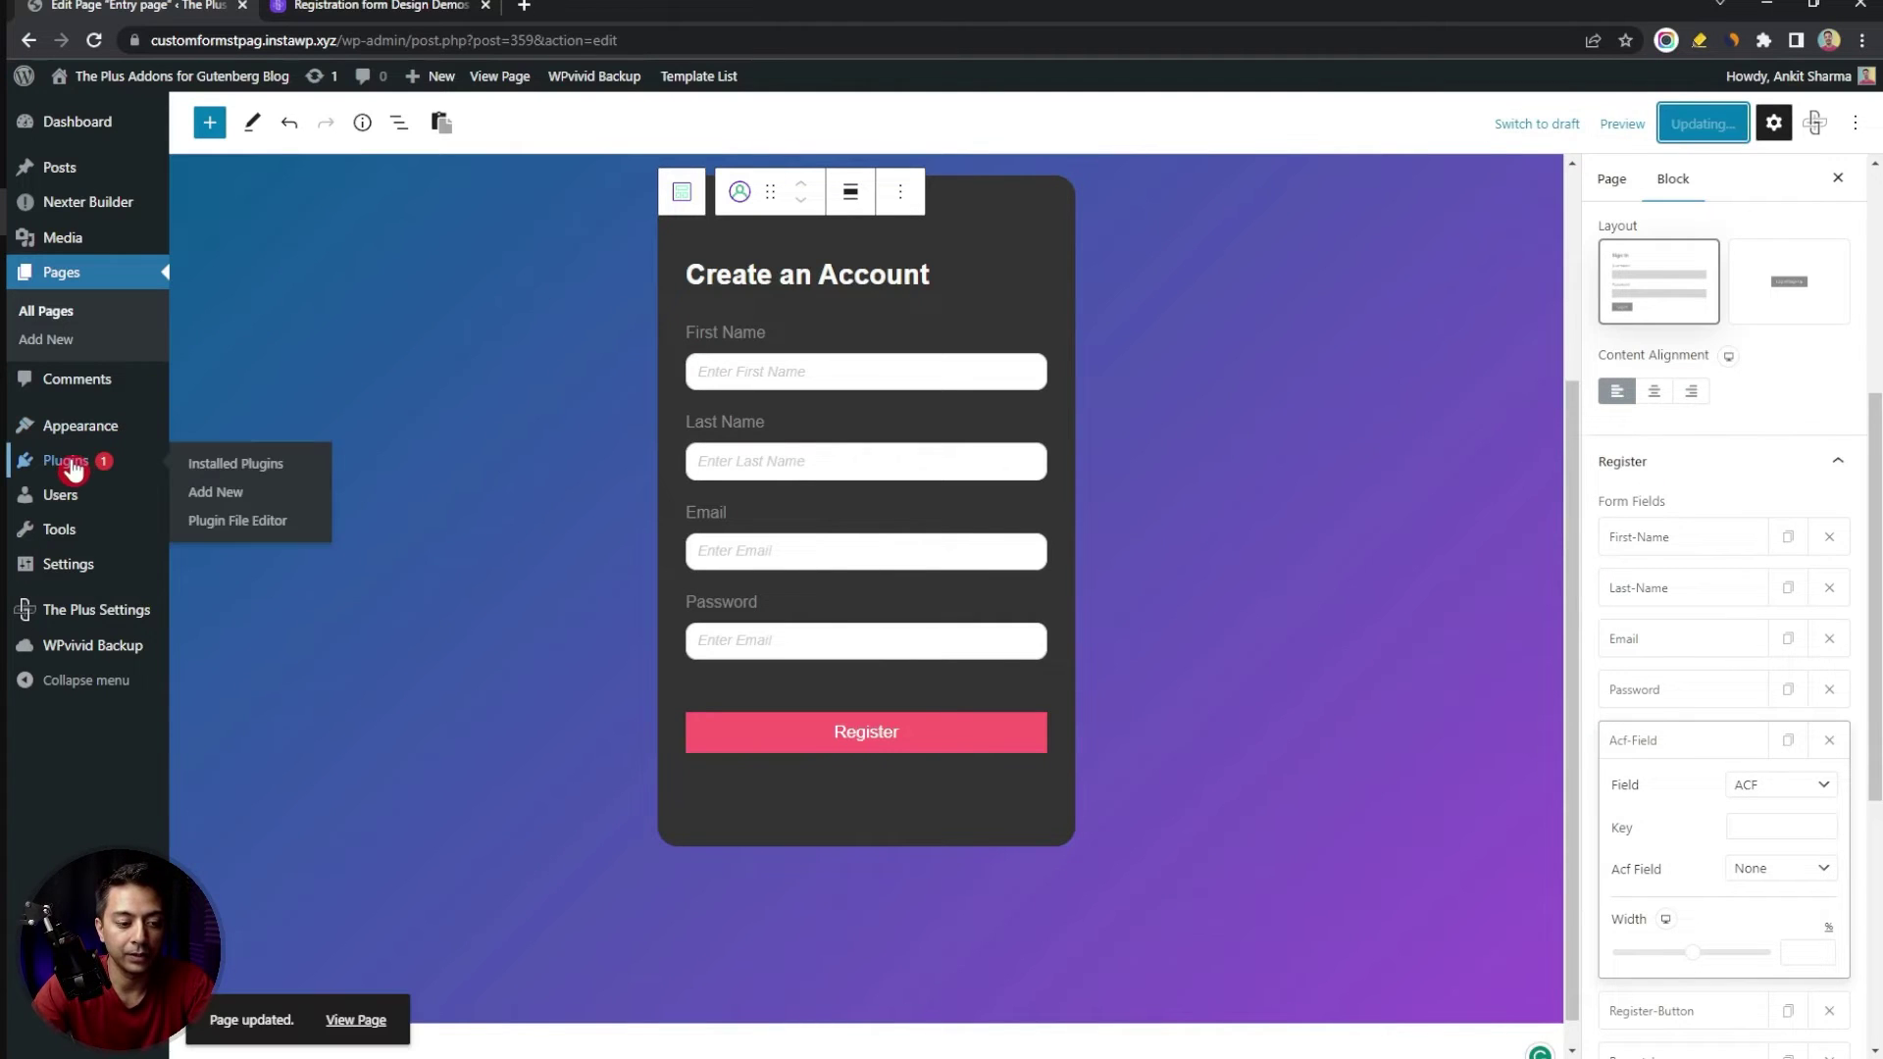
right_click(196, 496)
left_click(222, 498)
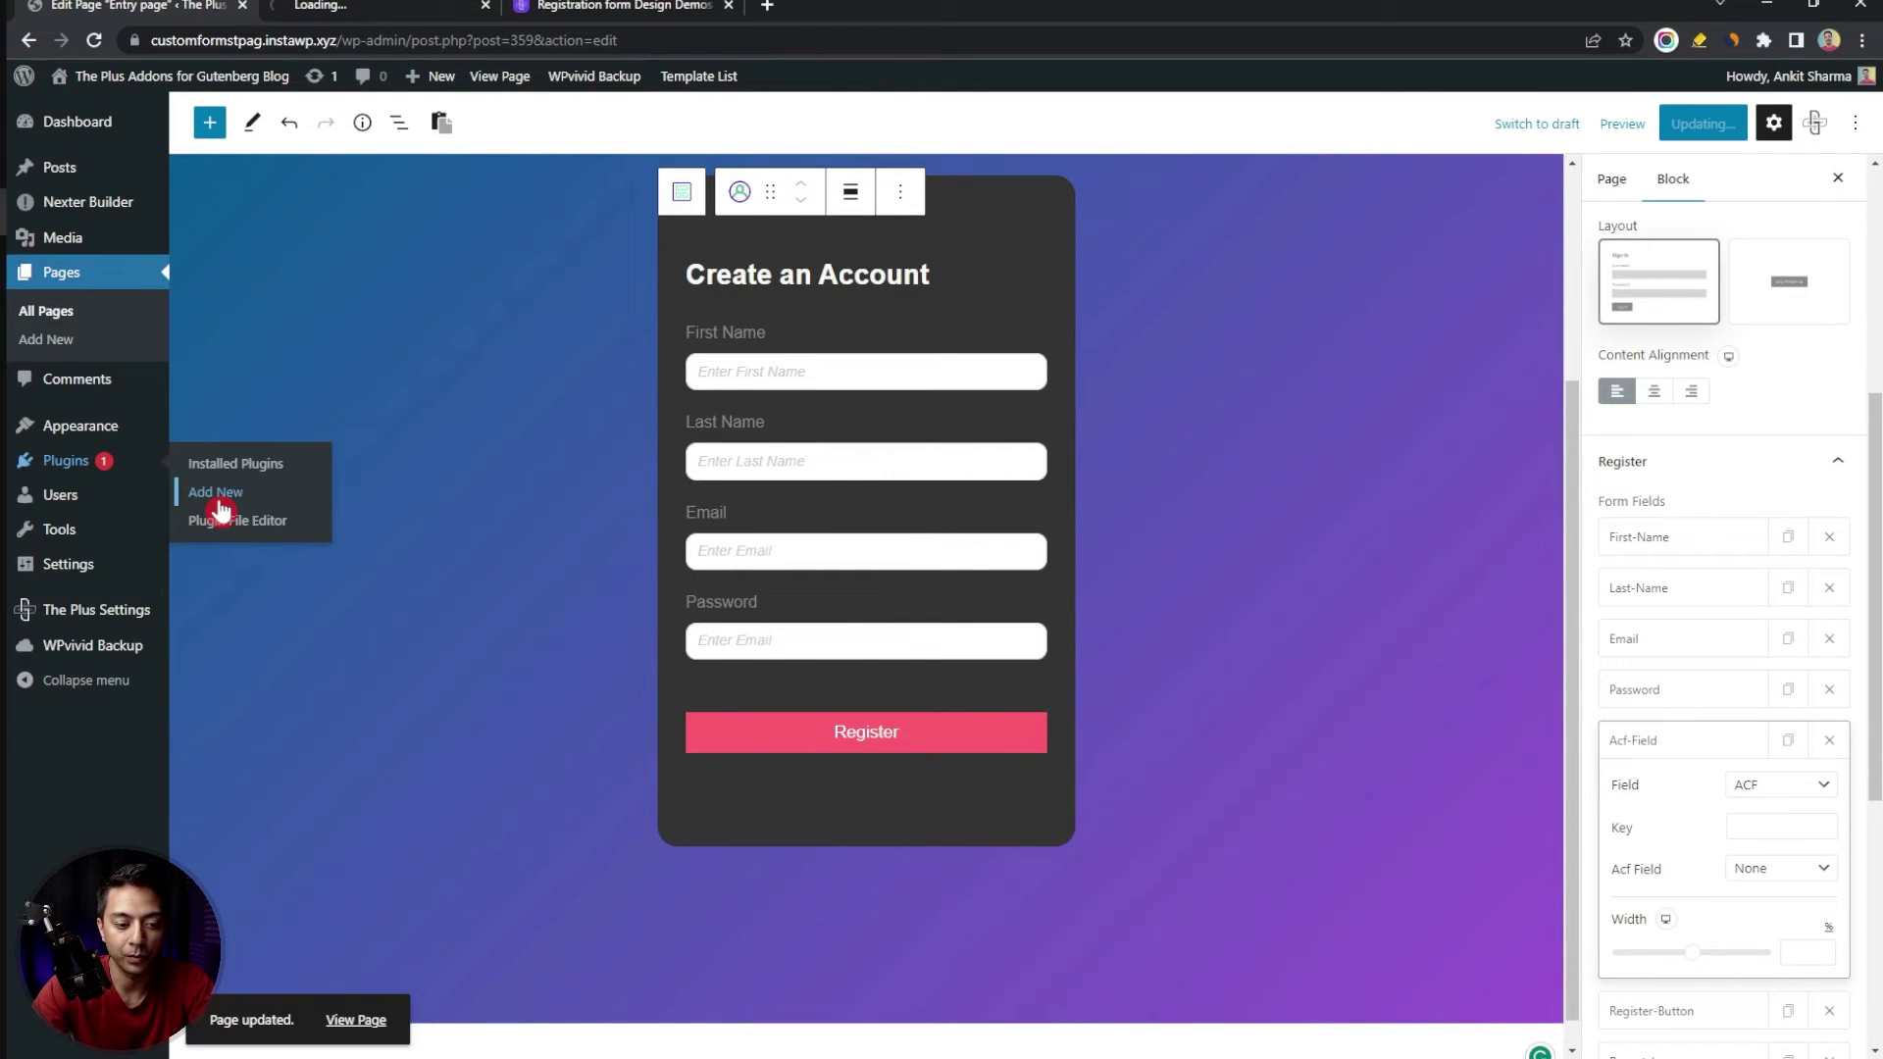
left_click(372, 7)
Search 'Acf', install and activate Advanced Custom Fields, then go to Custom Fields
left_click(1579, 186)
type("Acf")
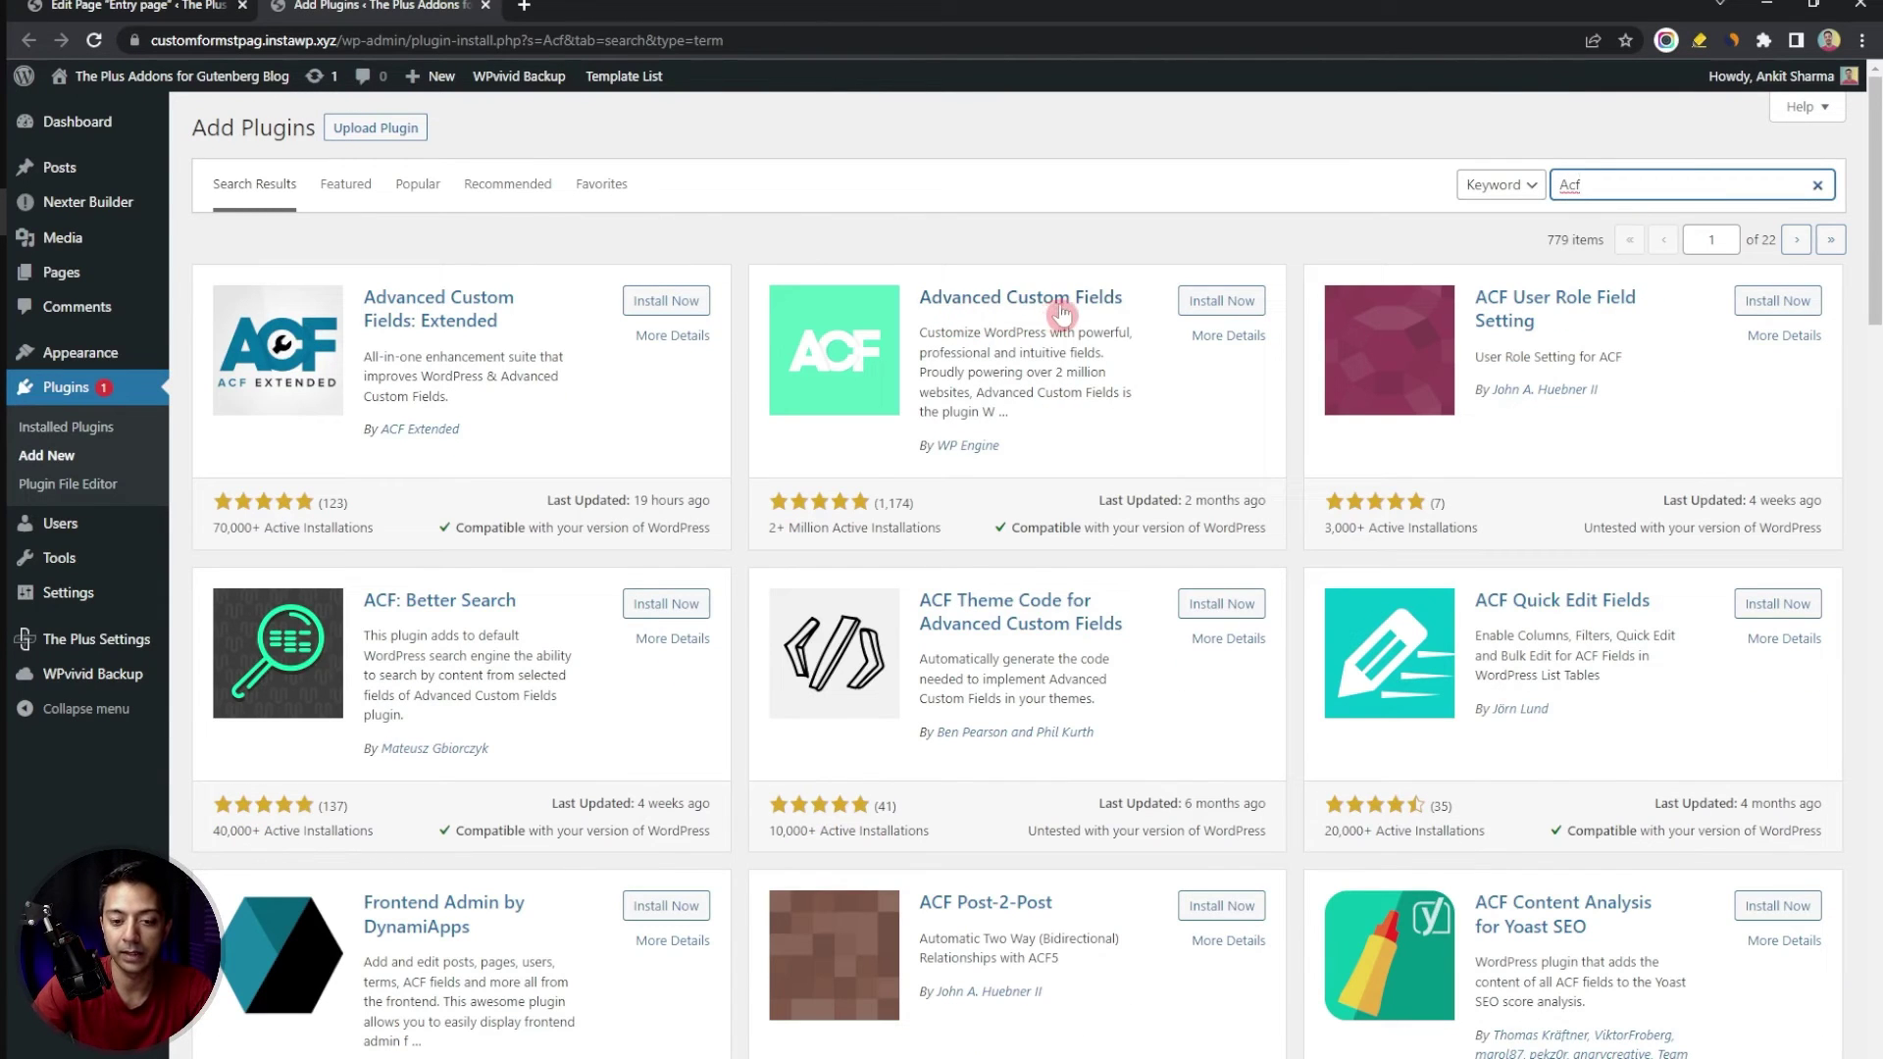
left_click(1224, 304)
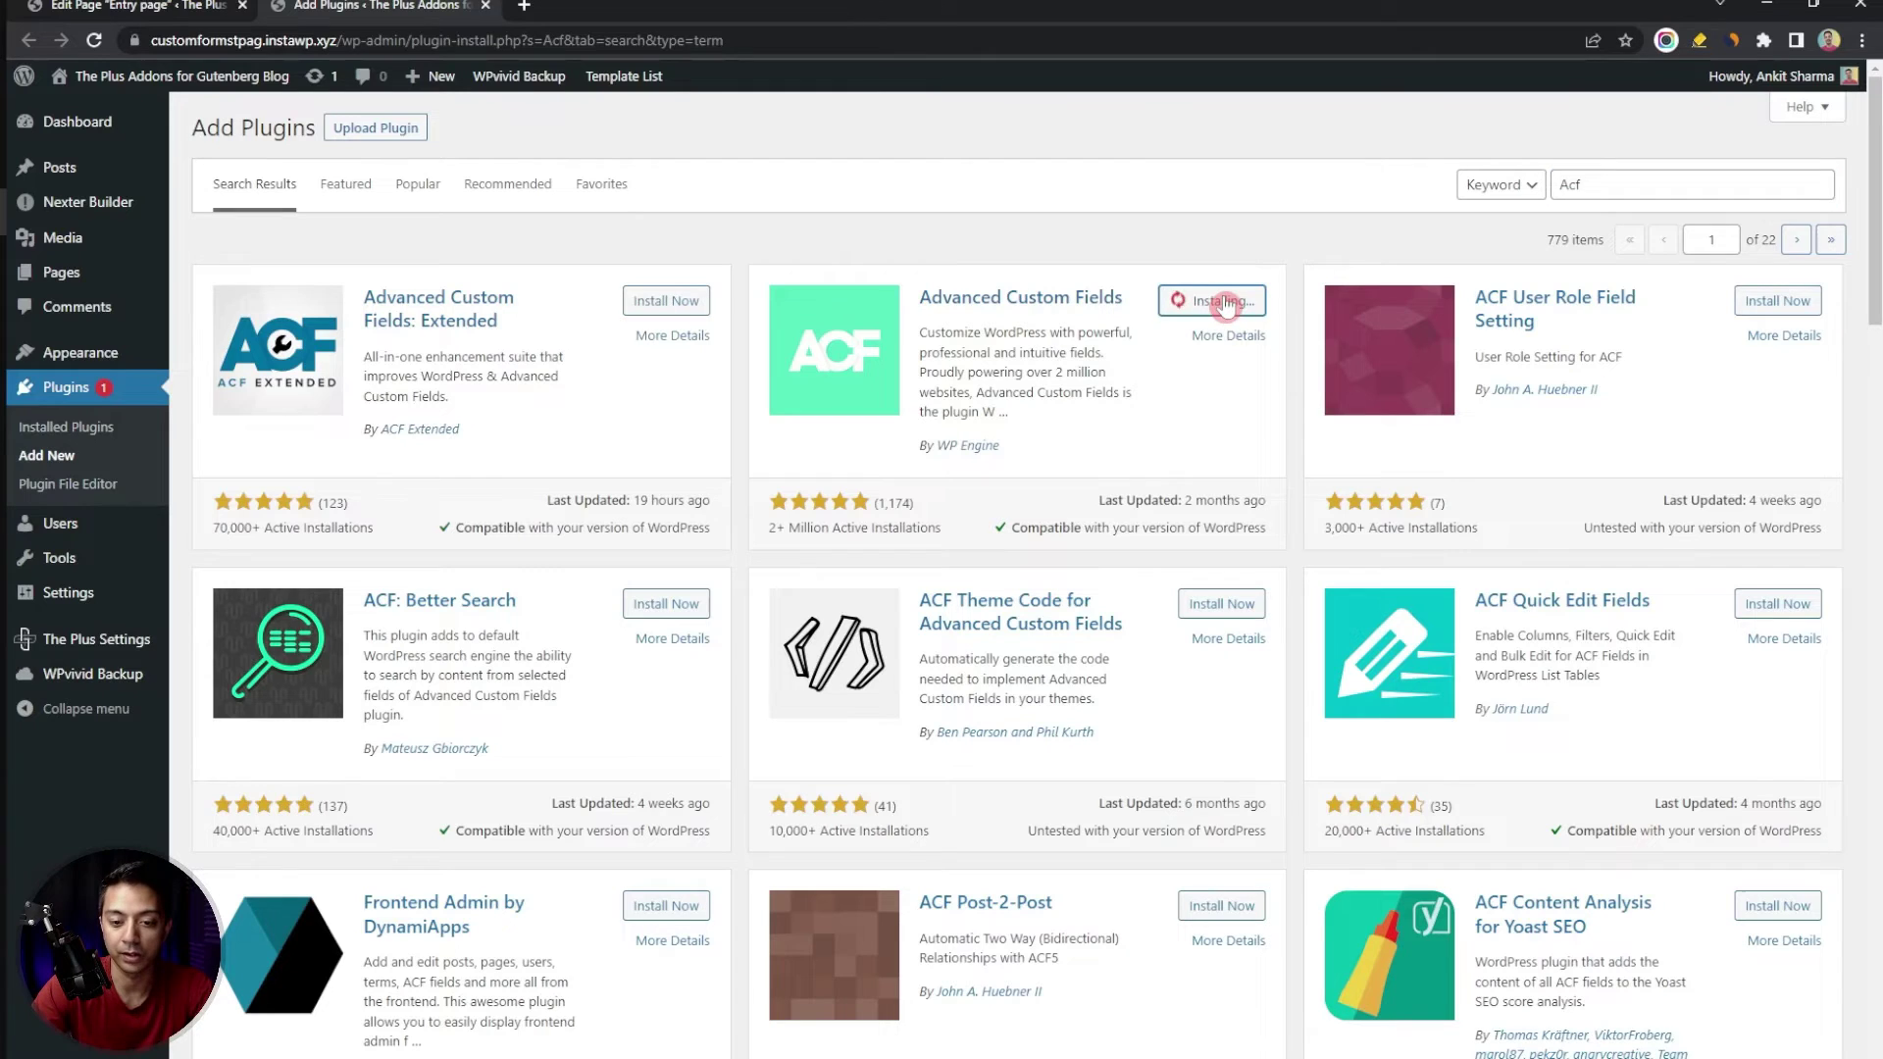
left_click(1225, 302)
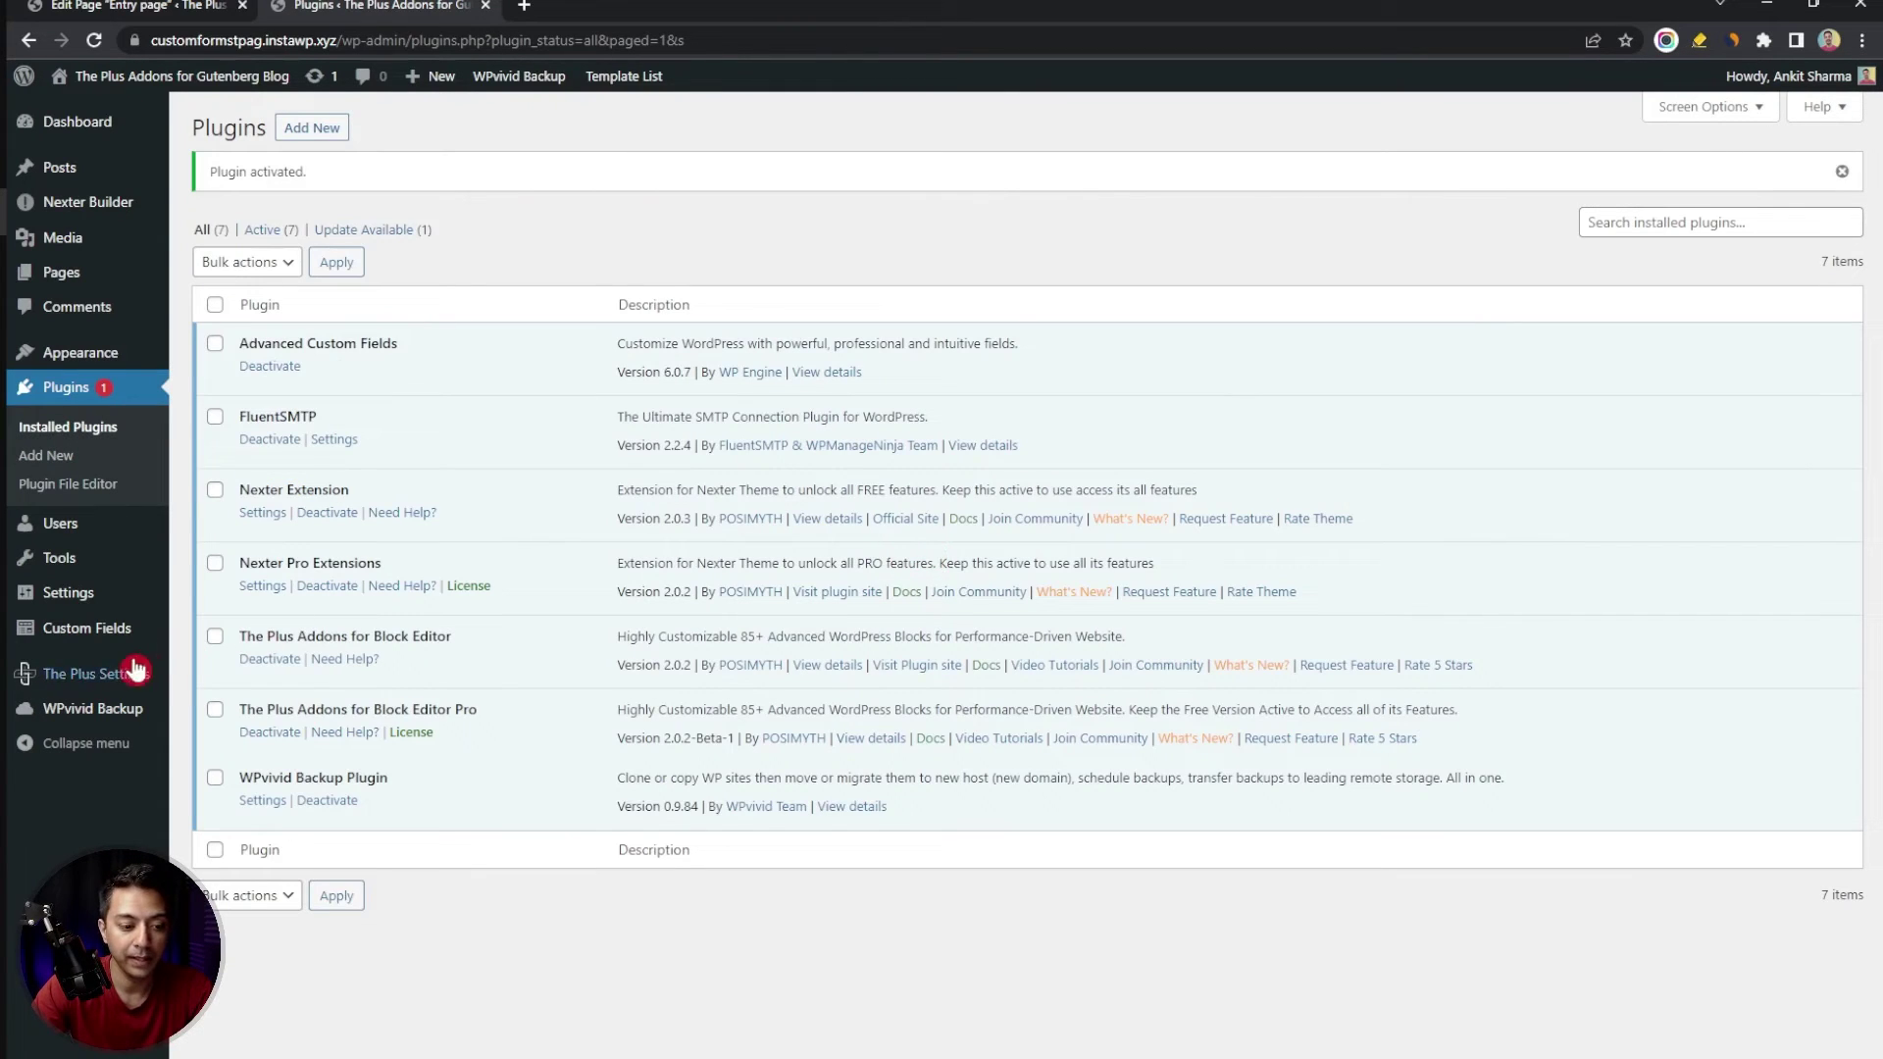
mouse_move(128, 645)
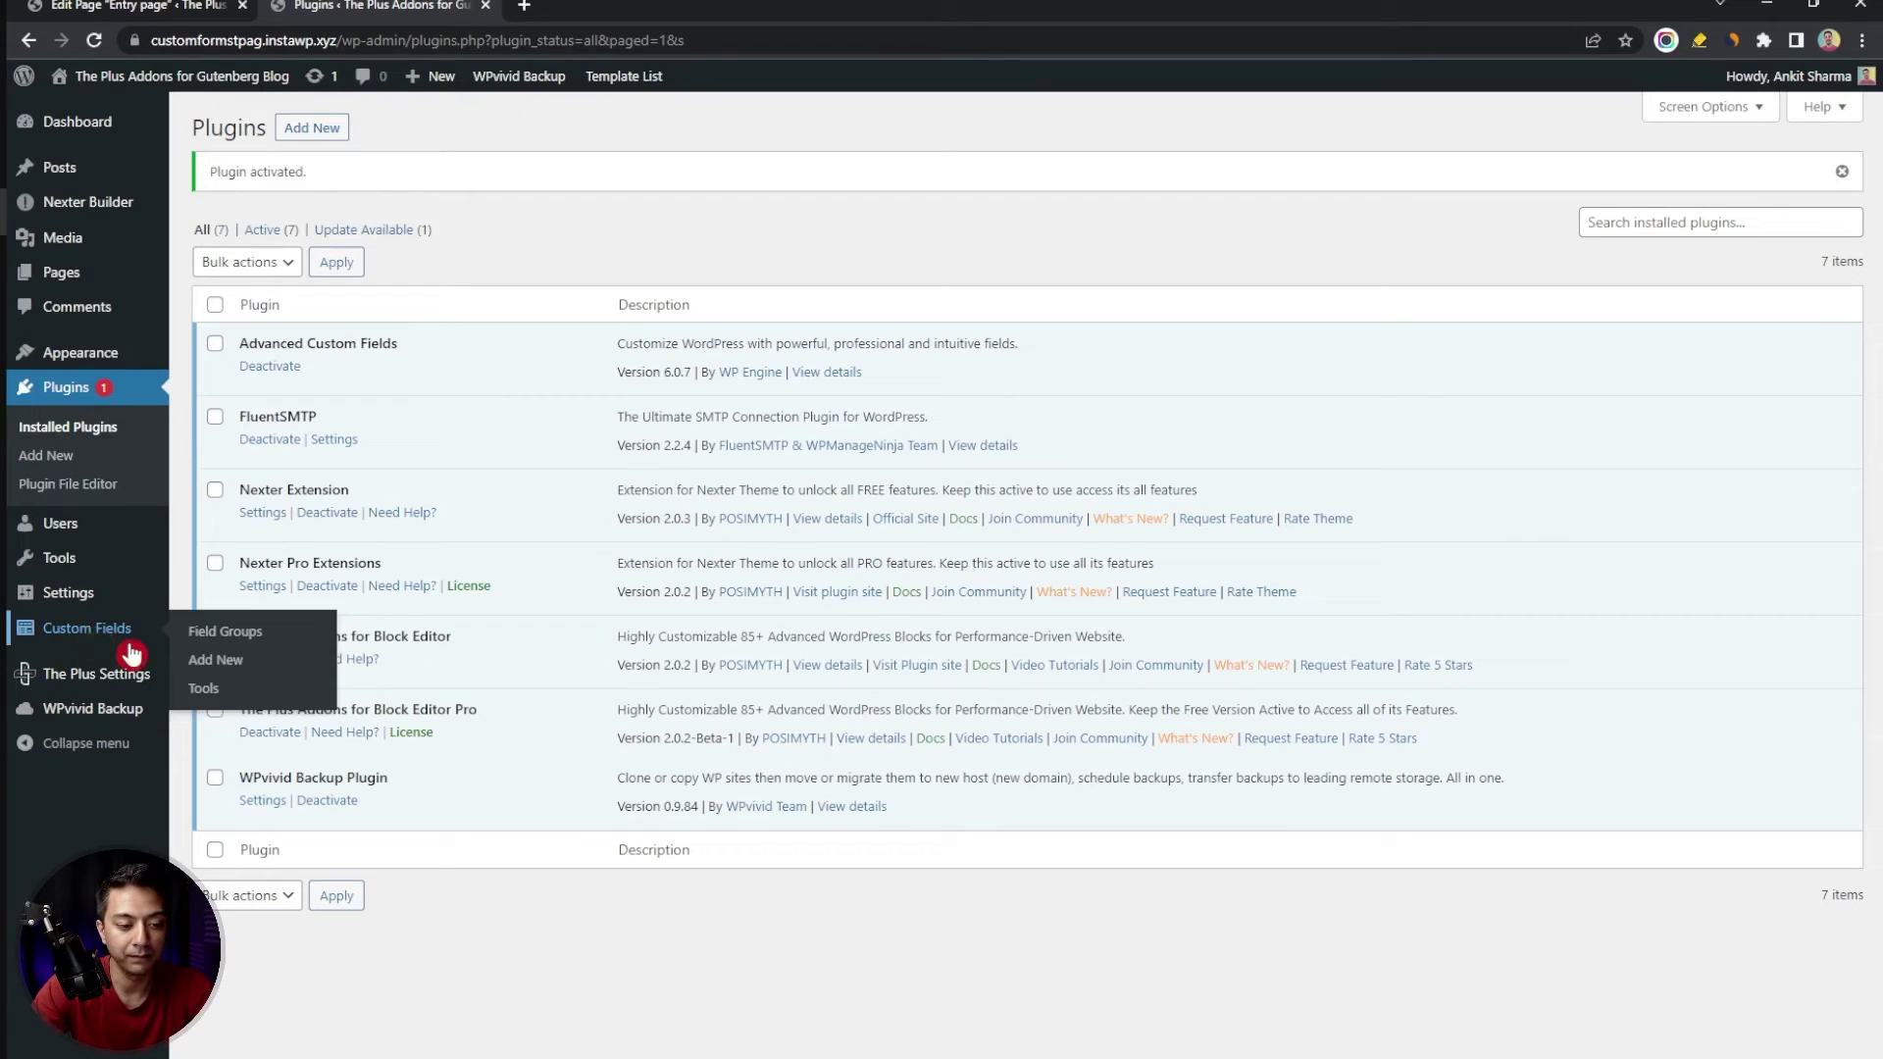
left_click(68, 642)
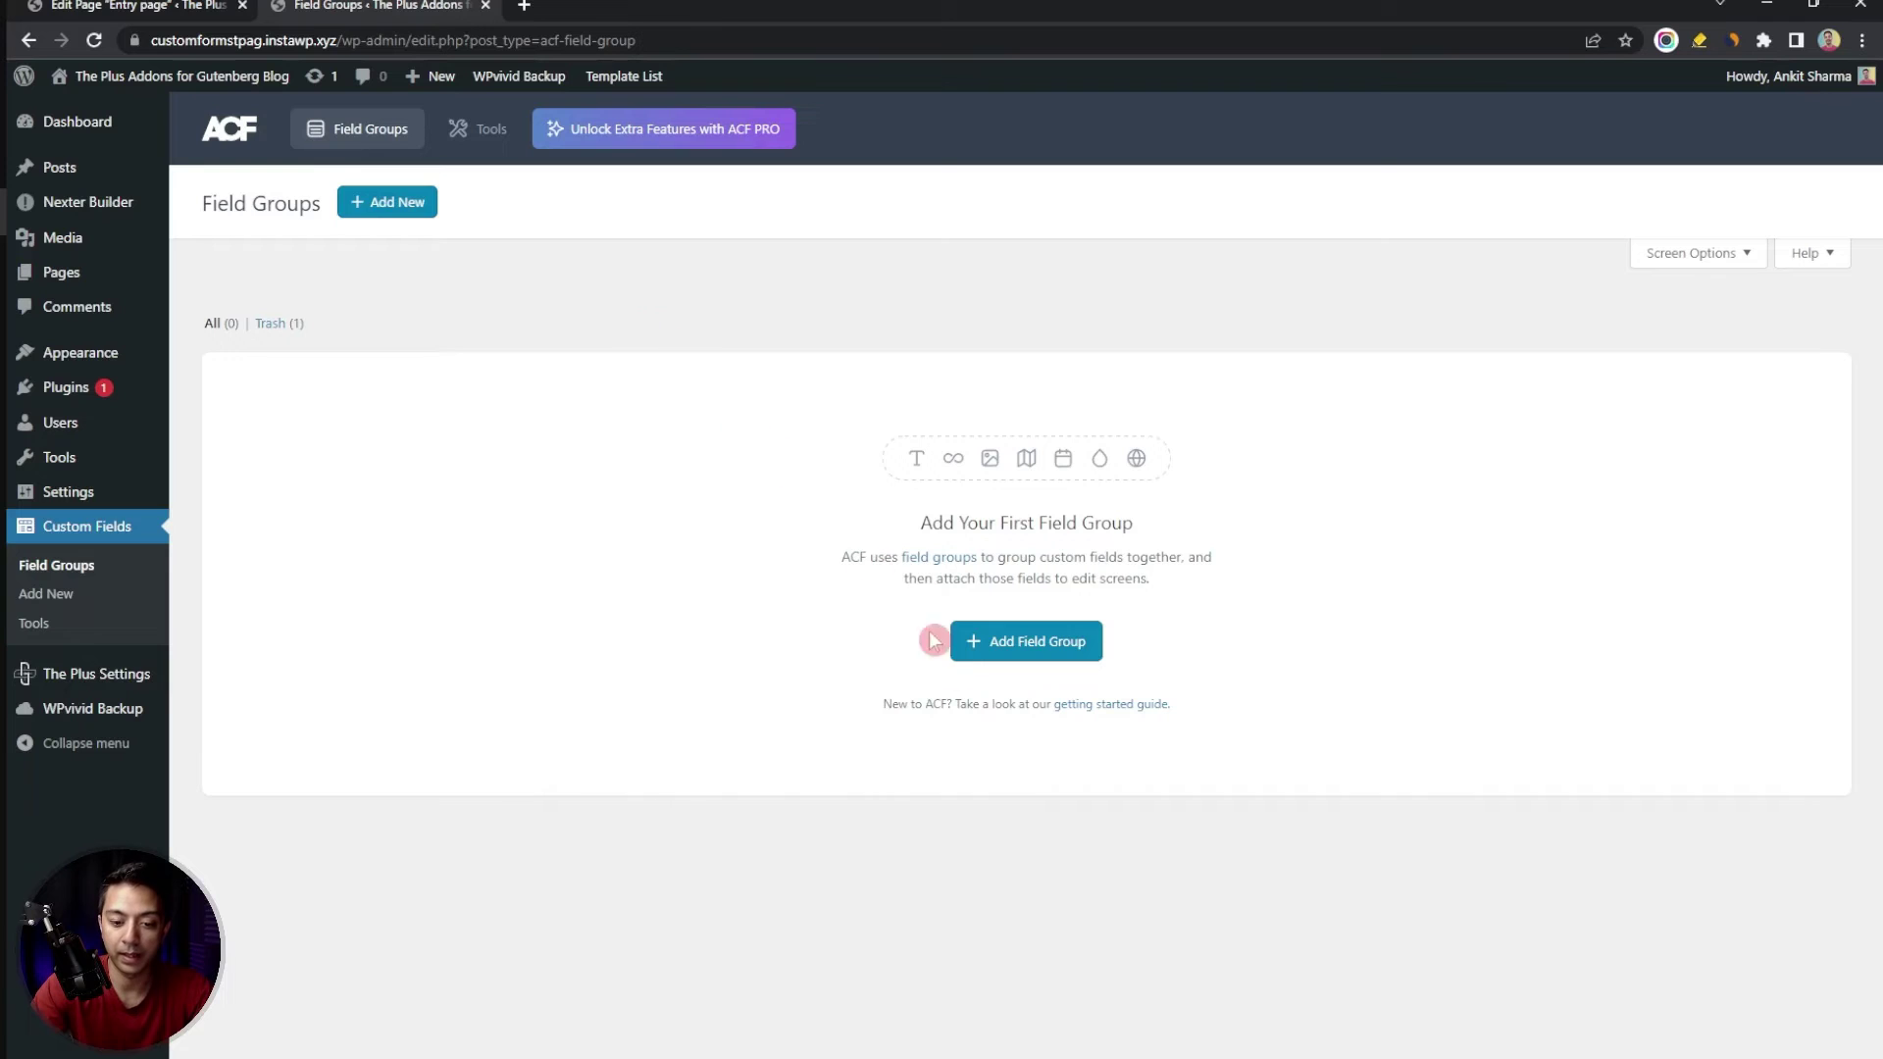
Create the 'Tpag Reg Form' field group with a Number field labelled Phone Number
left_click(1017, 652)
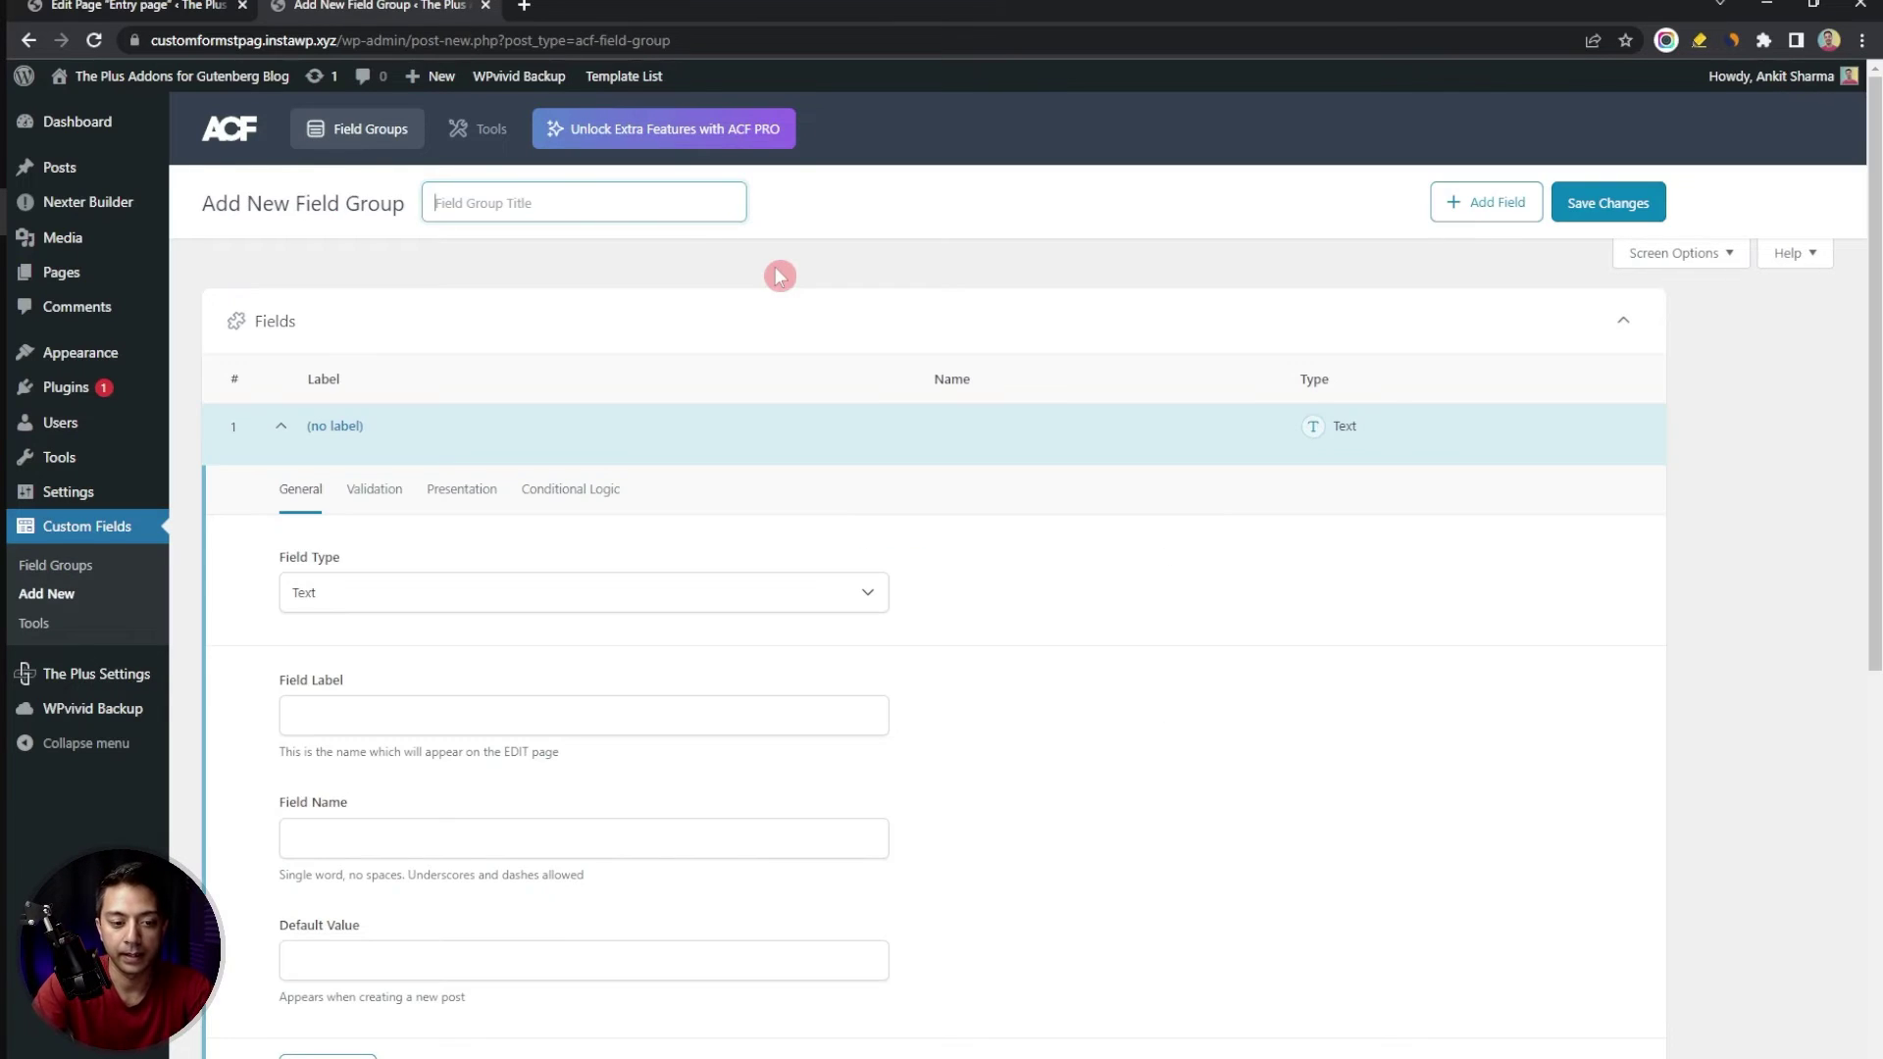
type("Tpag Reg Form")
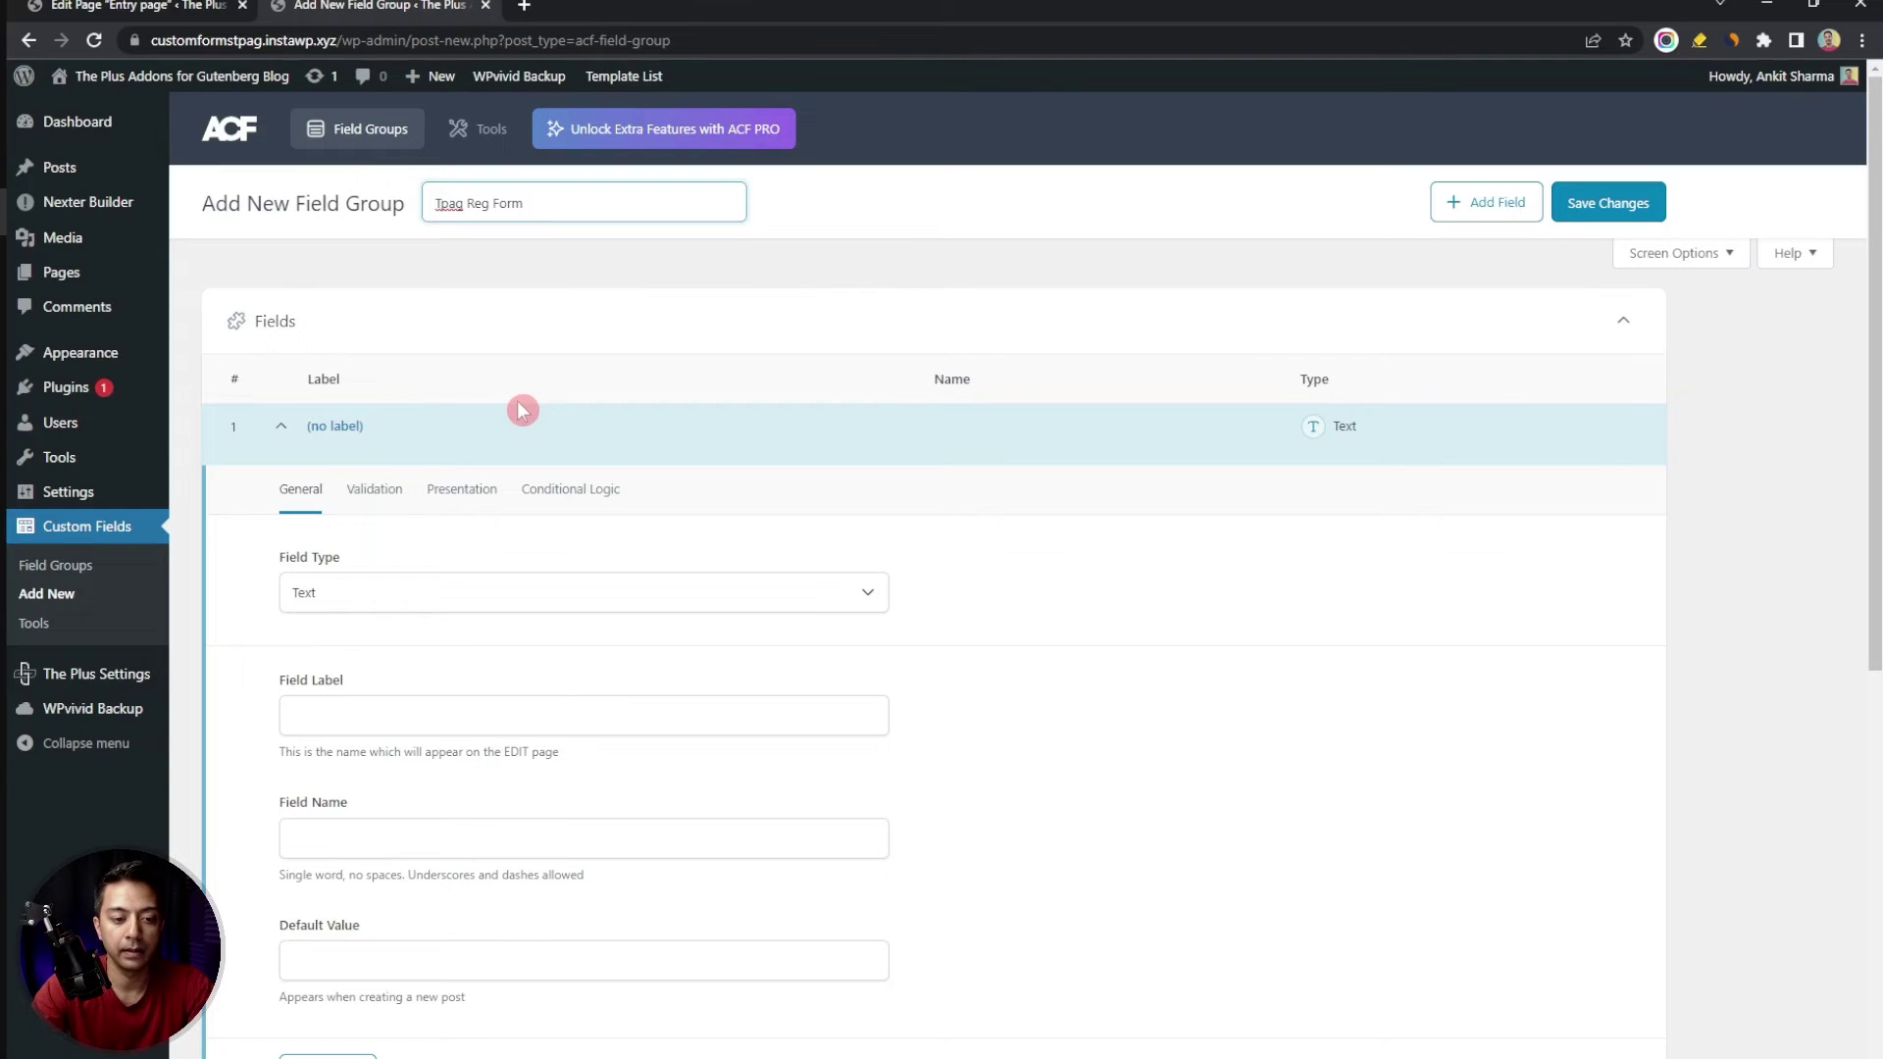
scroll(521, 408, "down", 1)
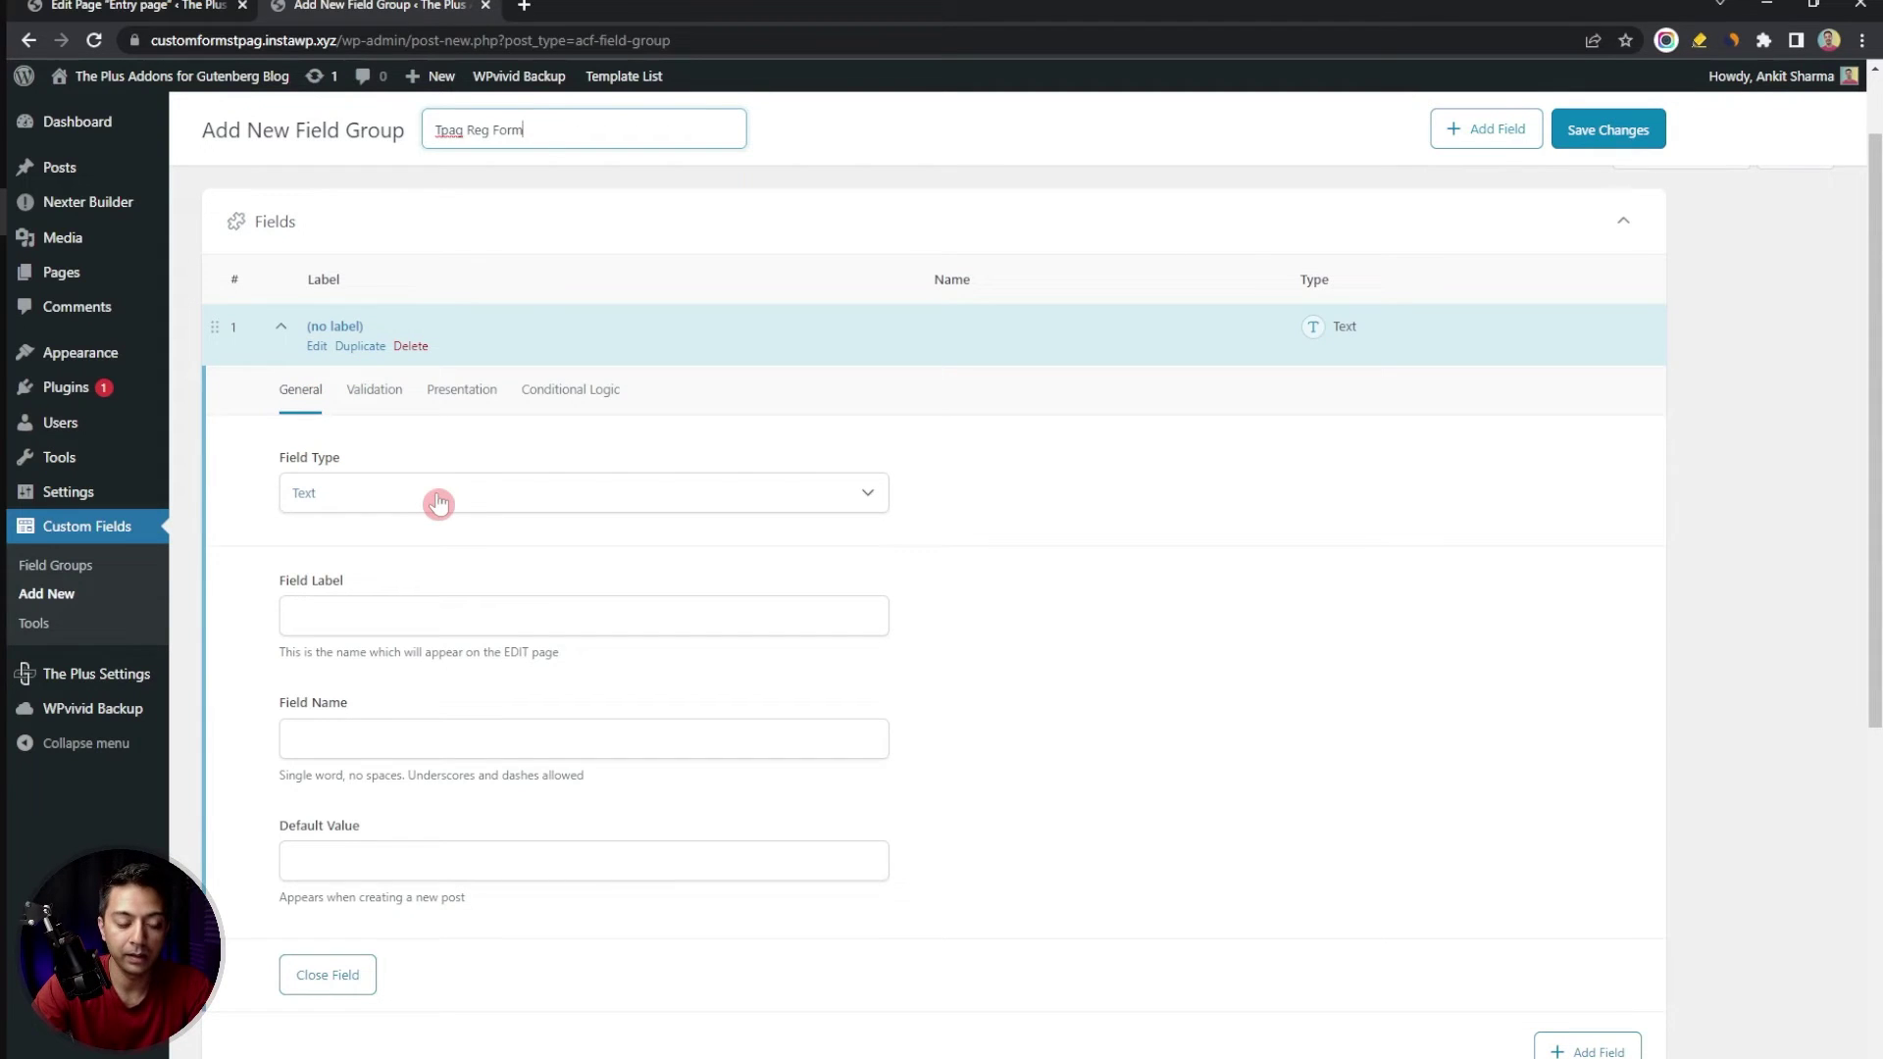
left_click(438, 504)
left_click(450, 584)
left_click(371, 619)
type("Number")
key("Home")
type("Phone")
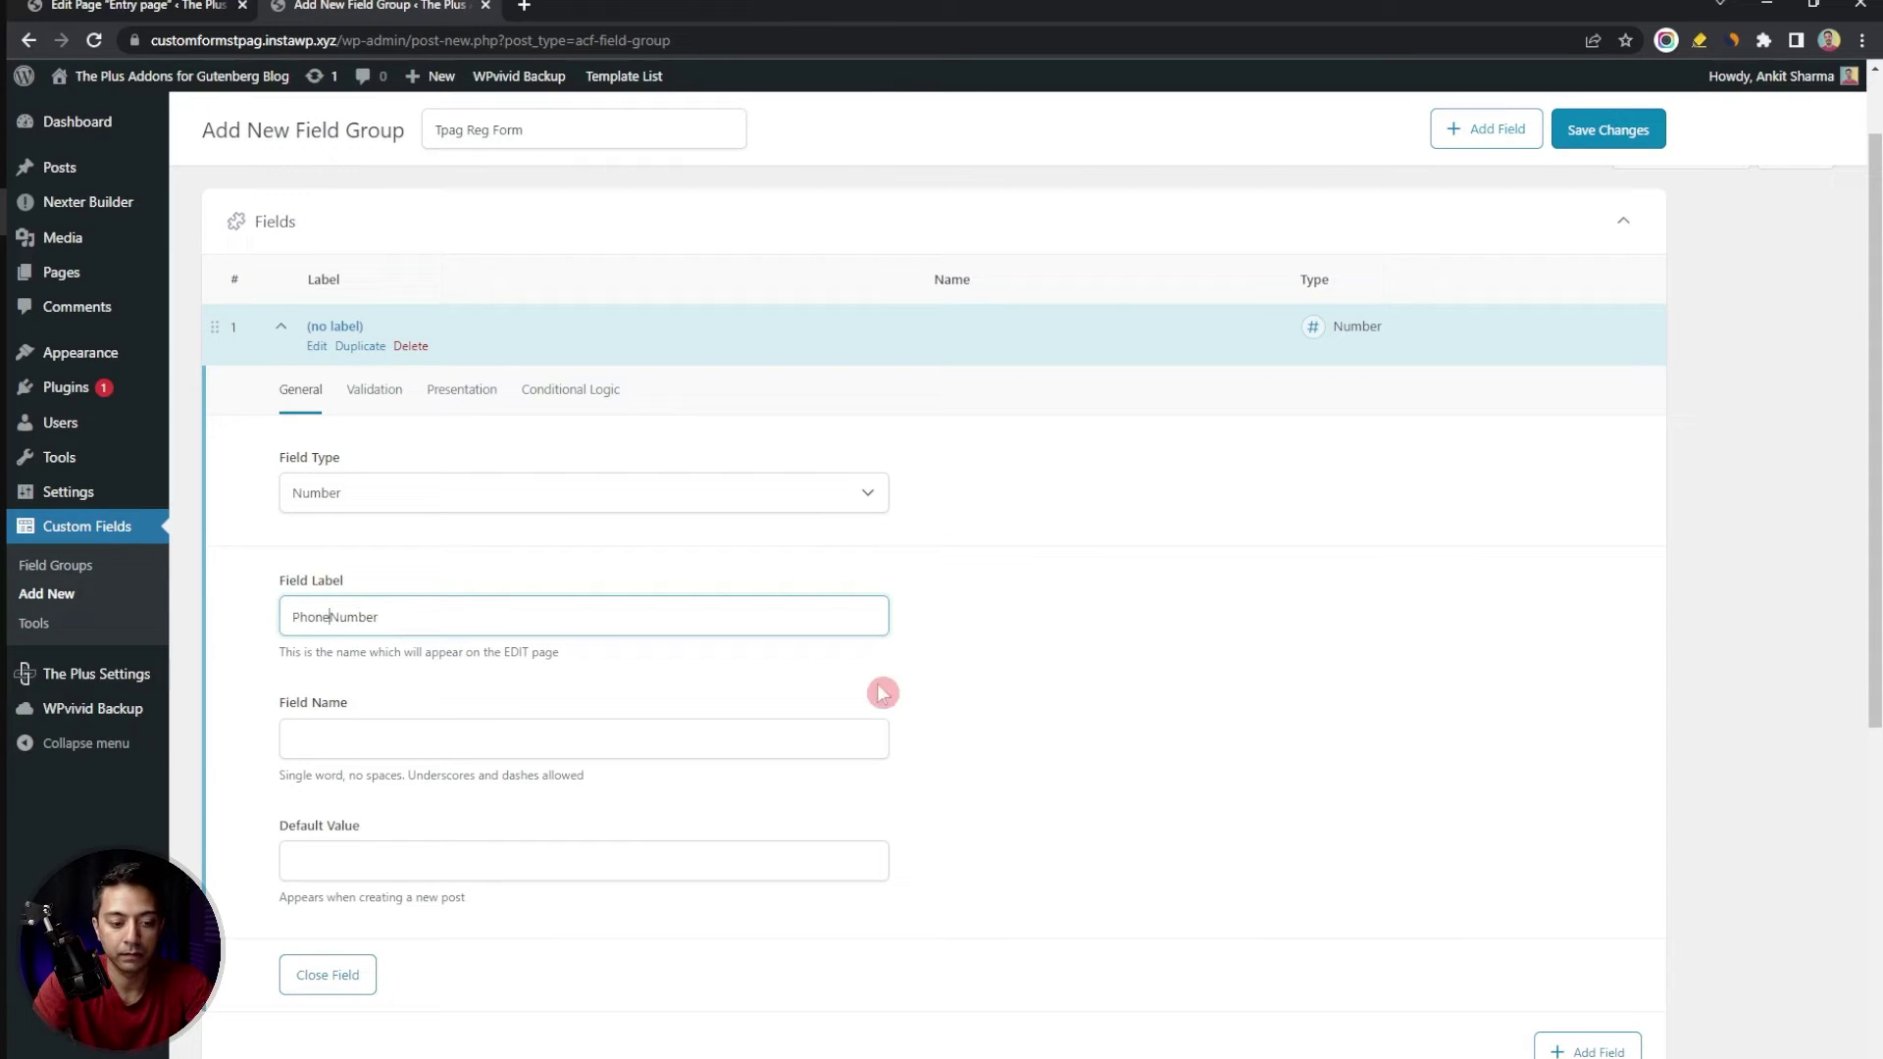
key("Tab")
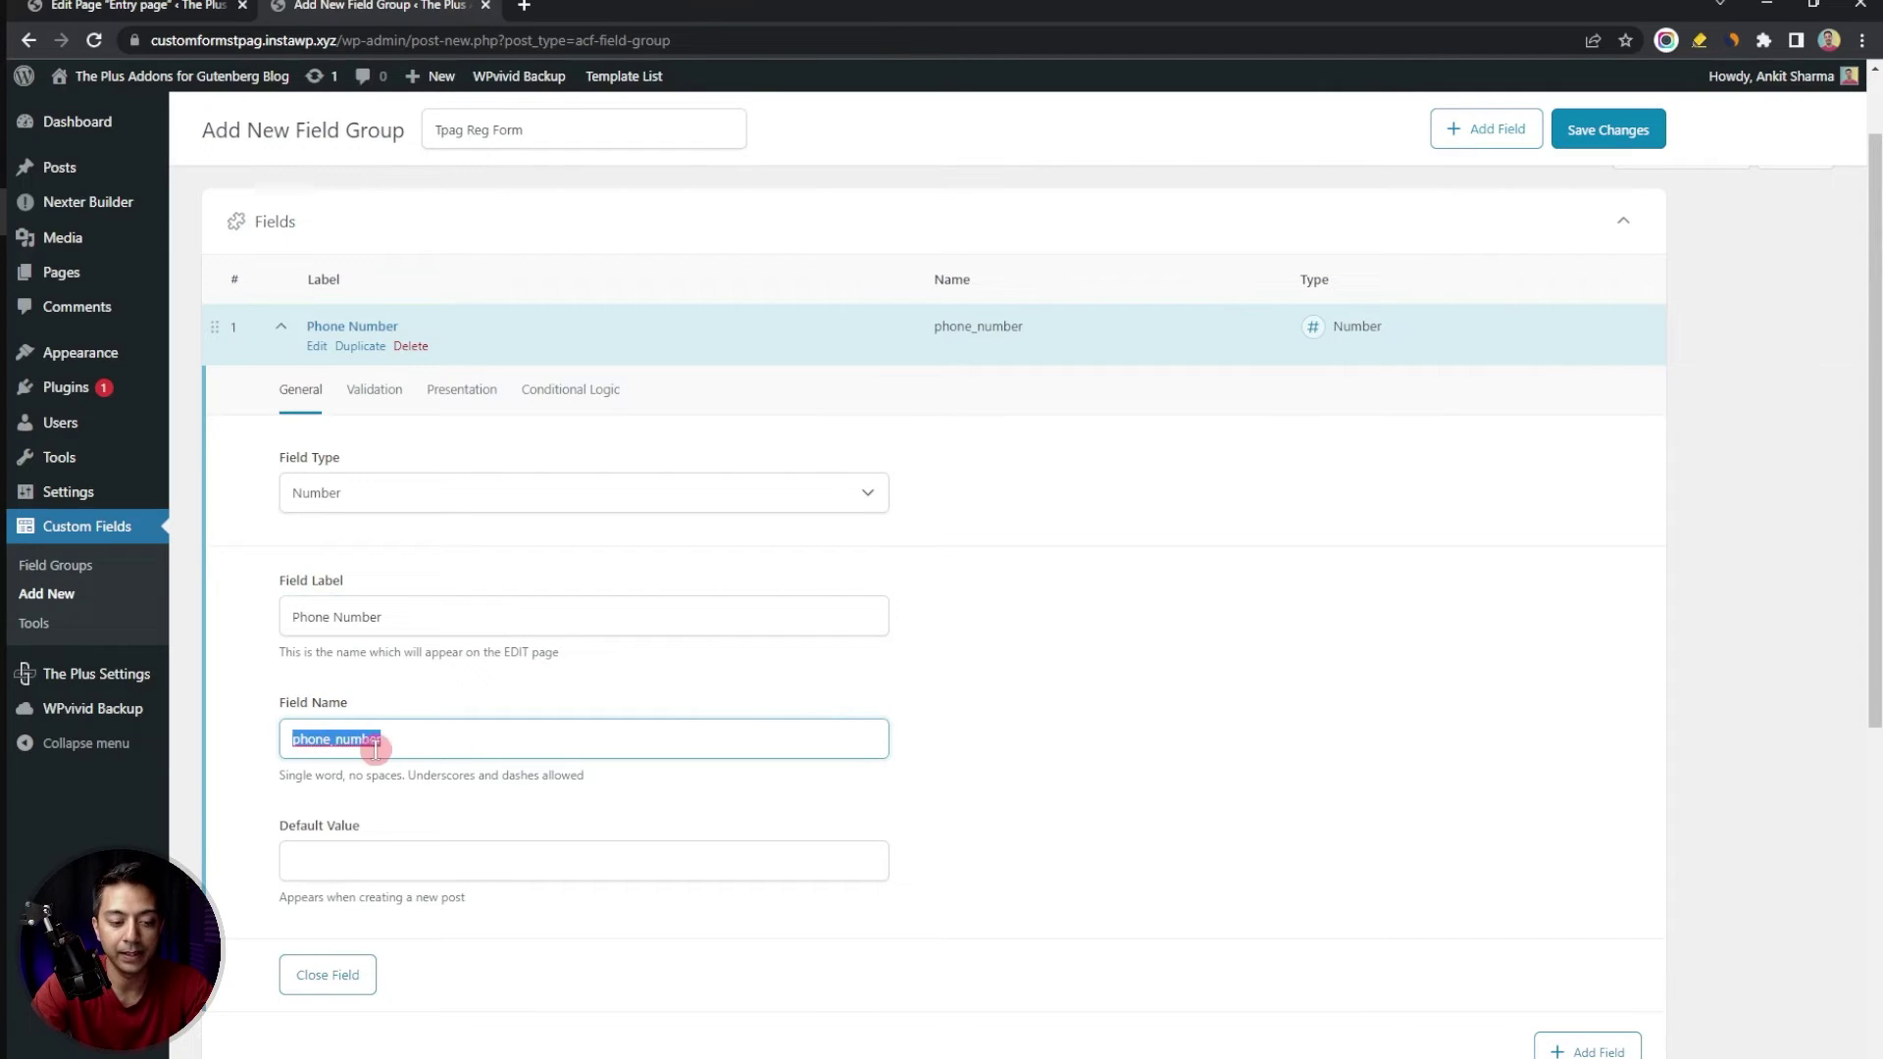
scroll(422, 749, "down", 2)
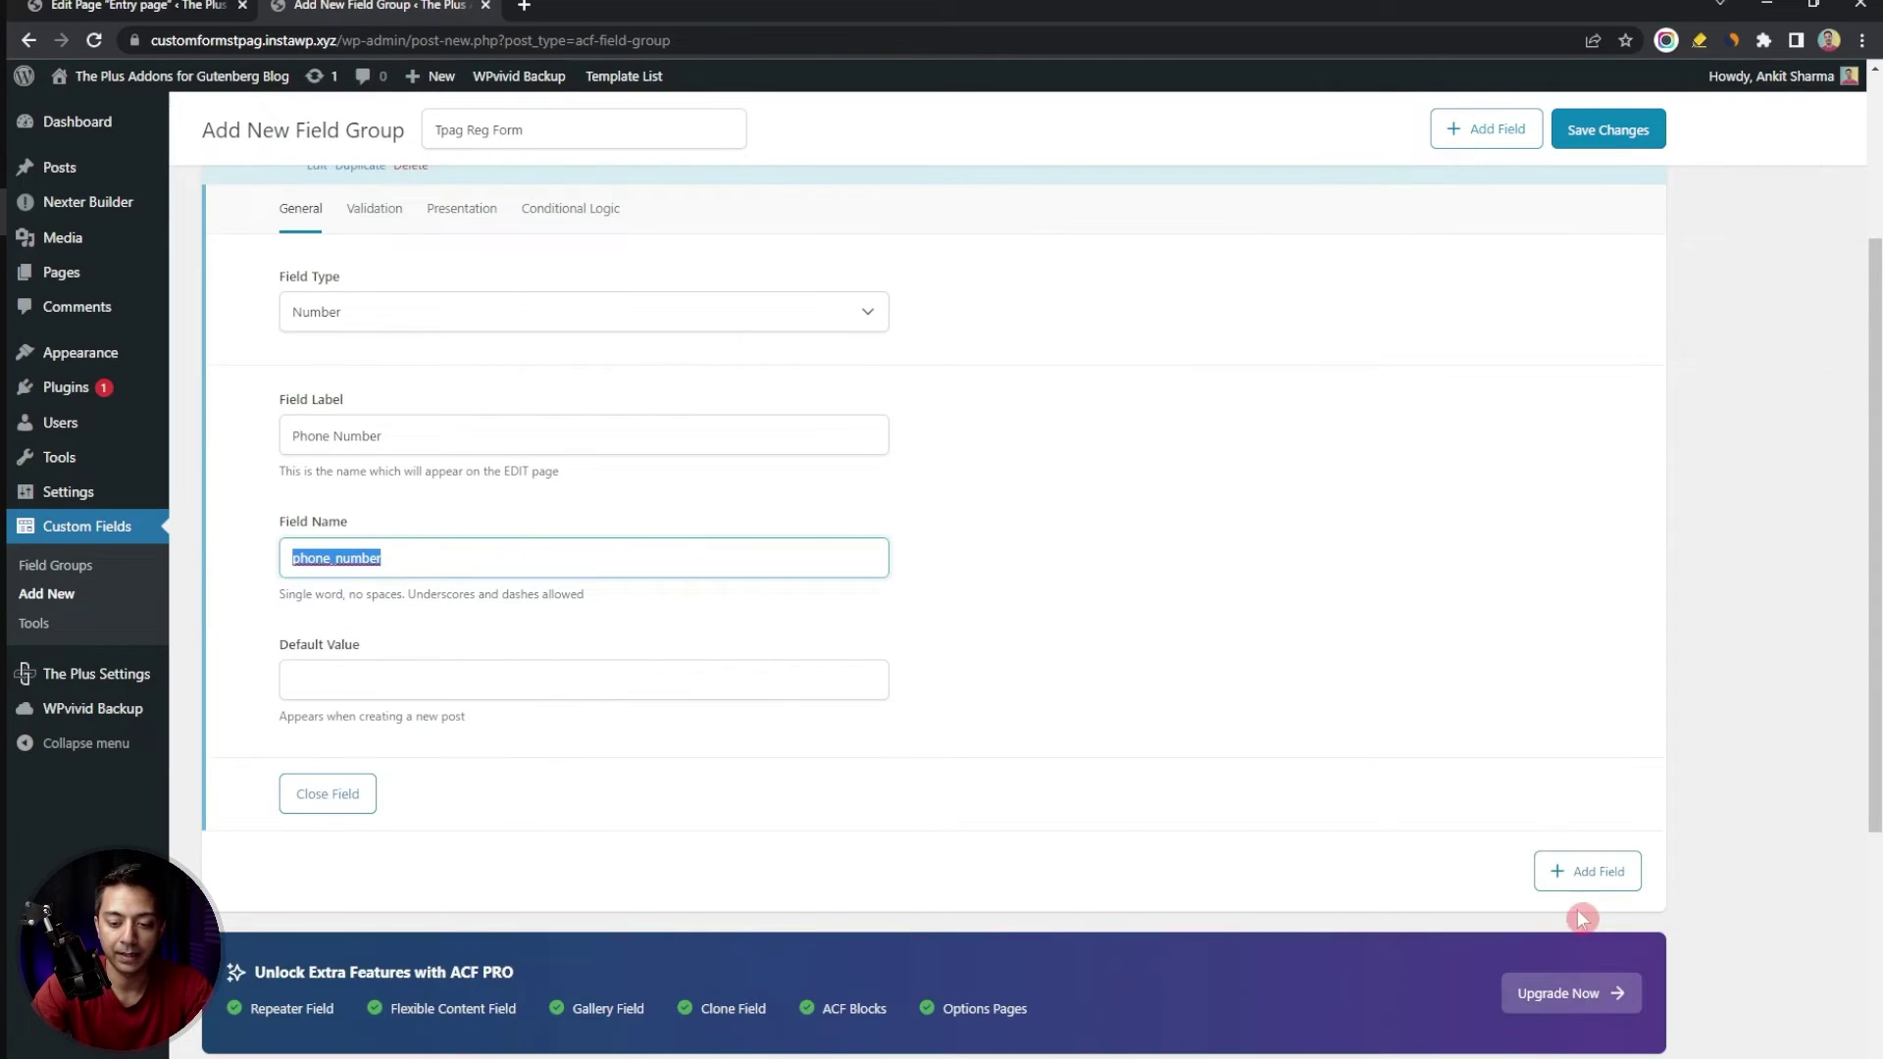
Add a second field of type Select labelled Country
left_click(1616, 876)
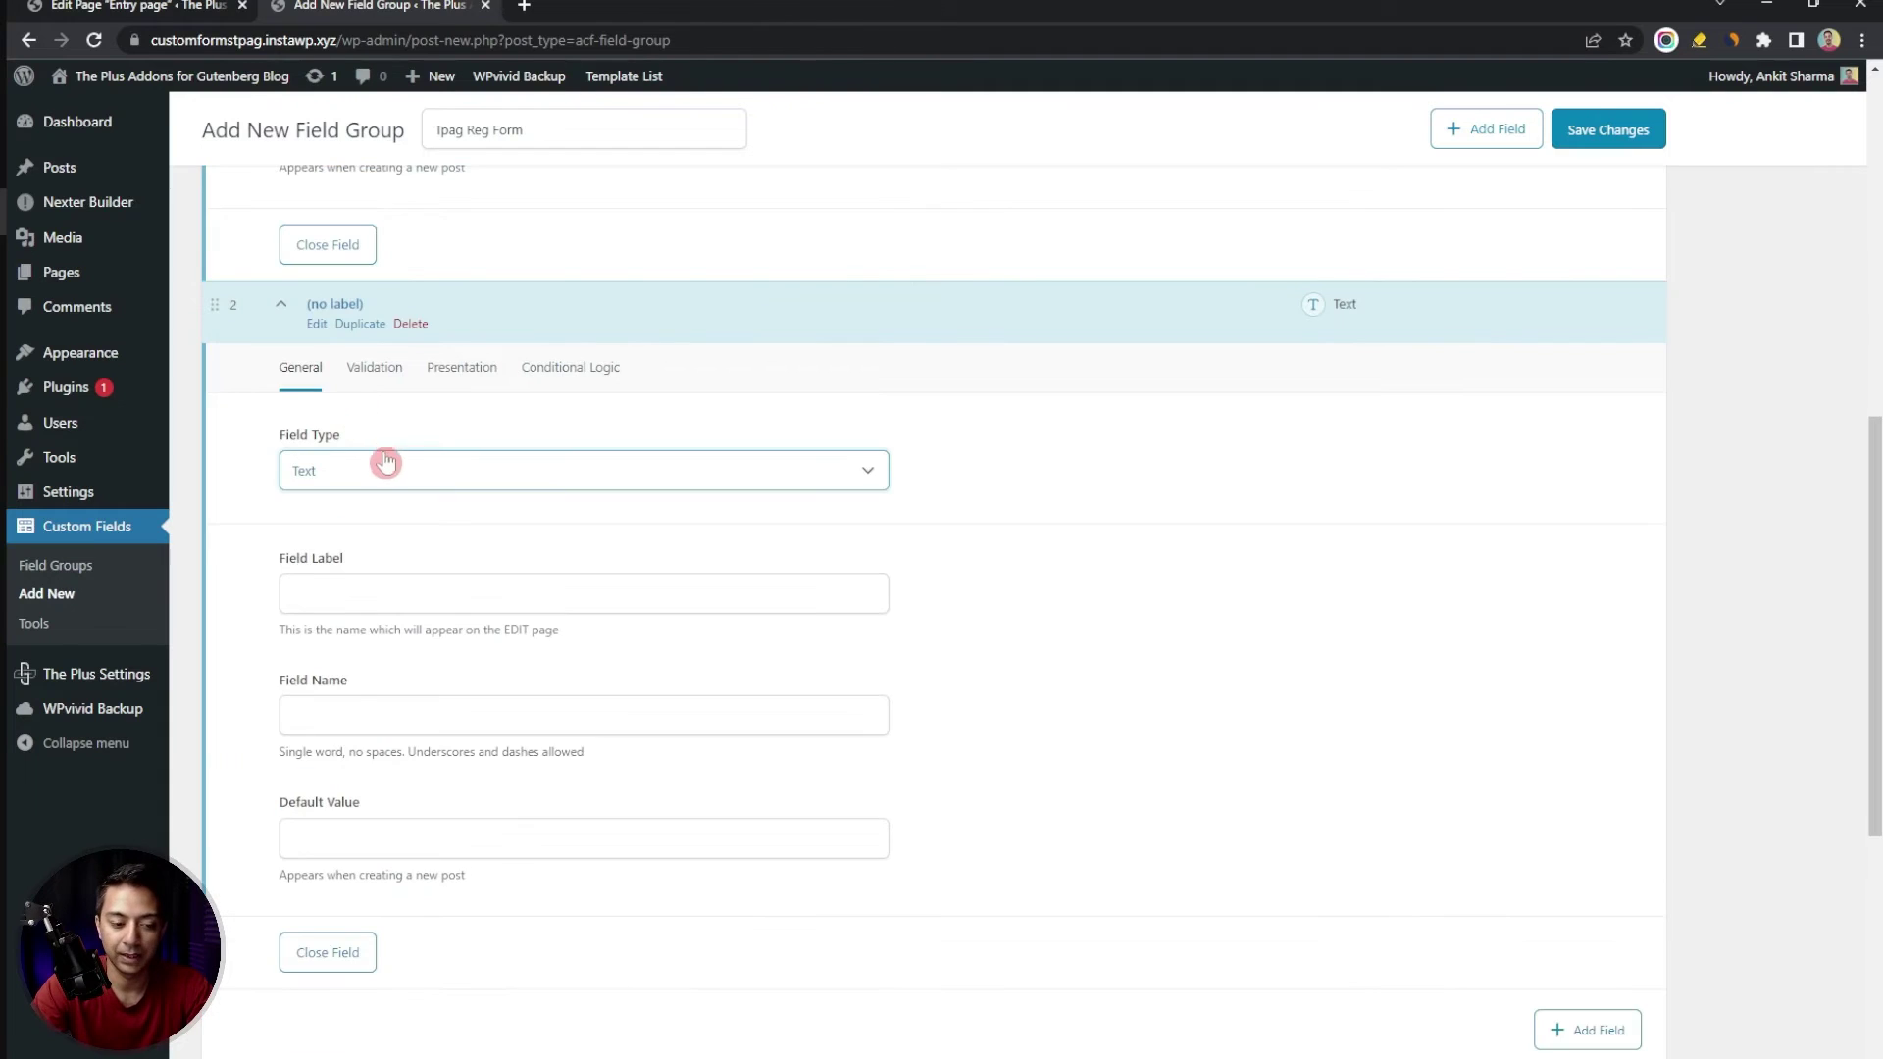
left_click(388, 471)
key("s")
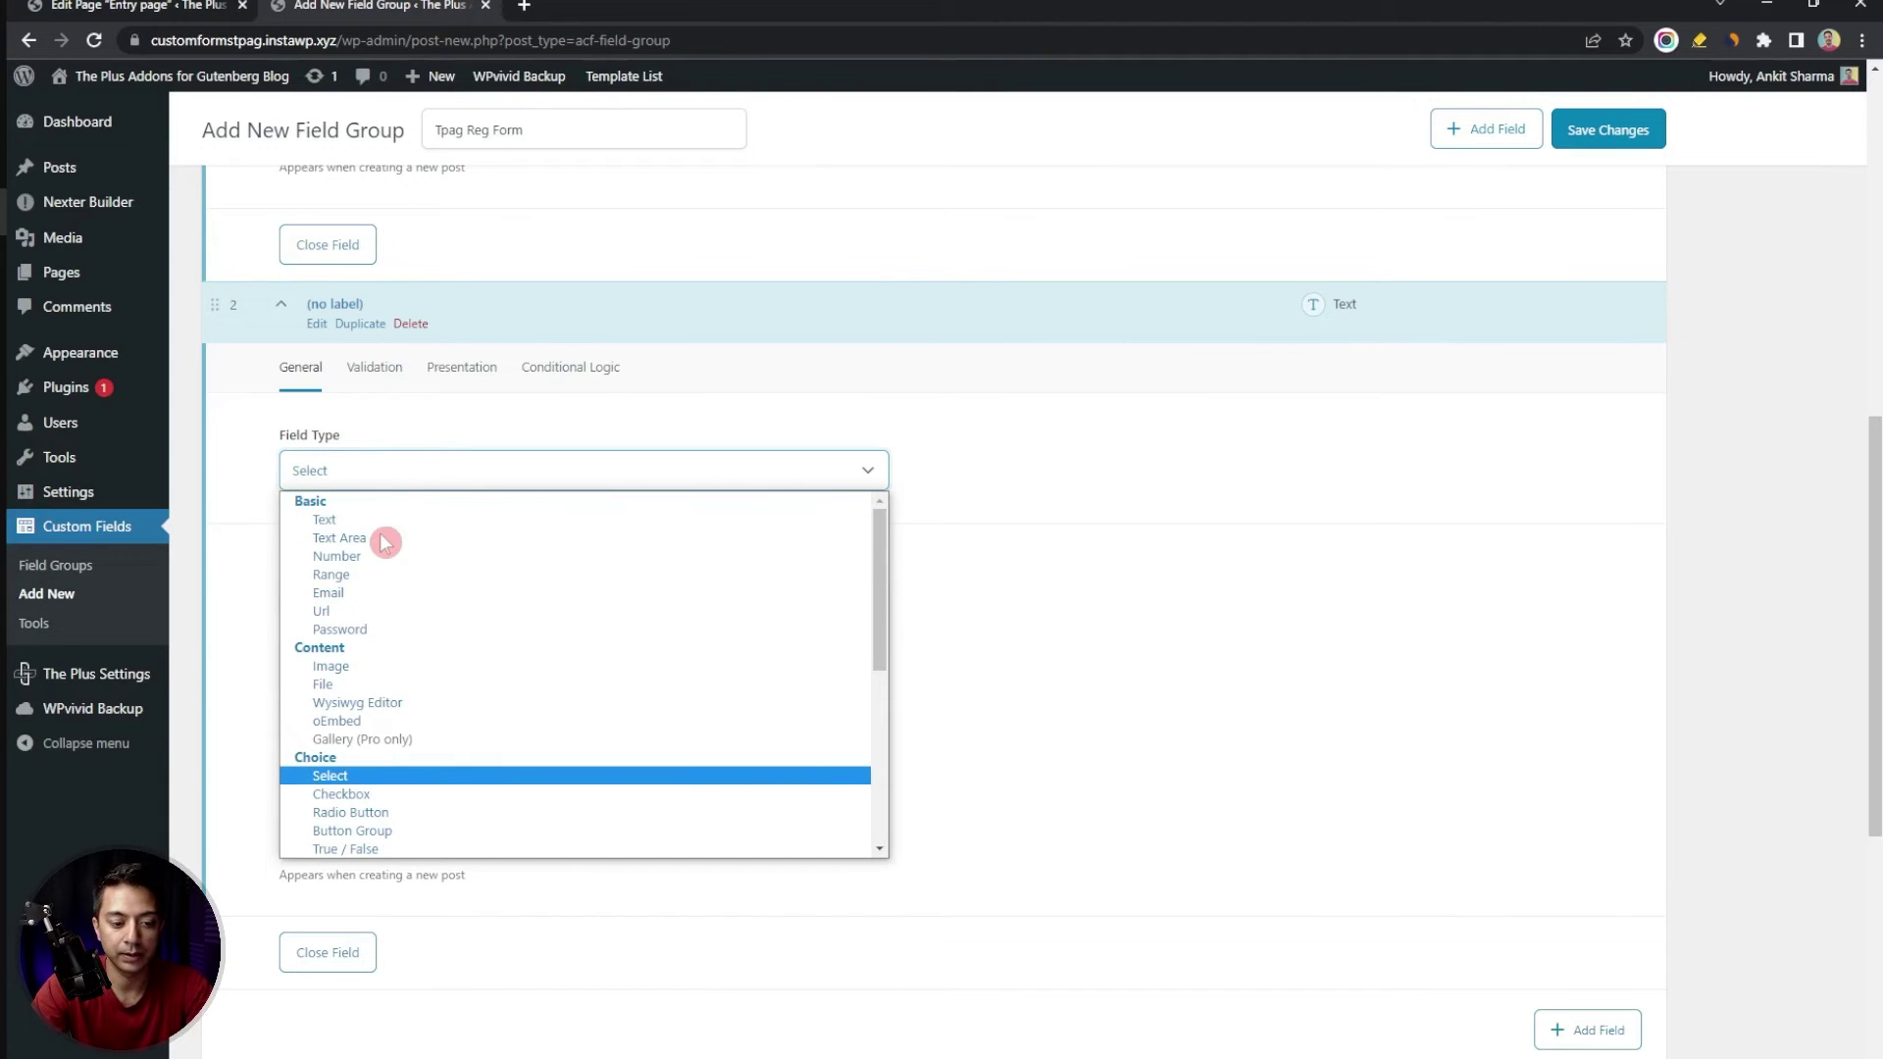
left_click(358, 776)
left_click(357, 595)
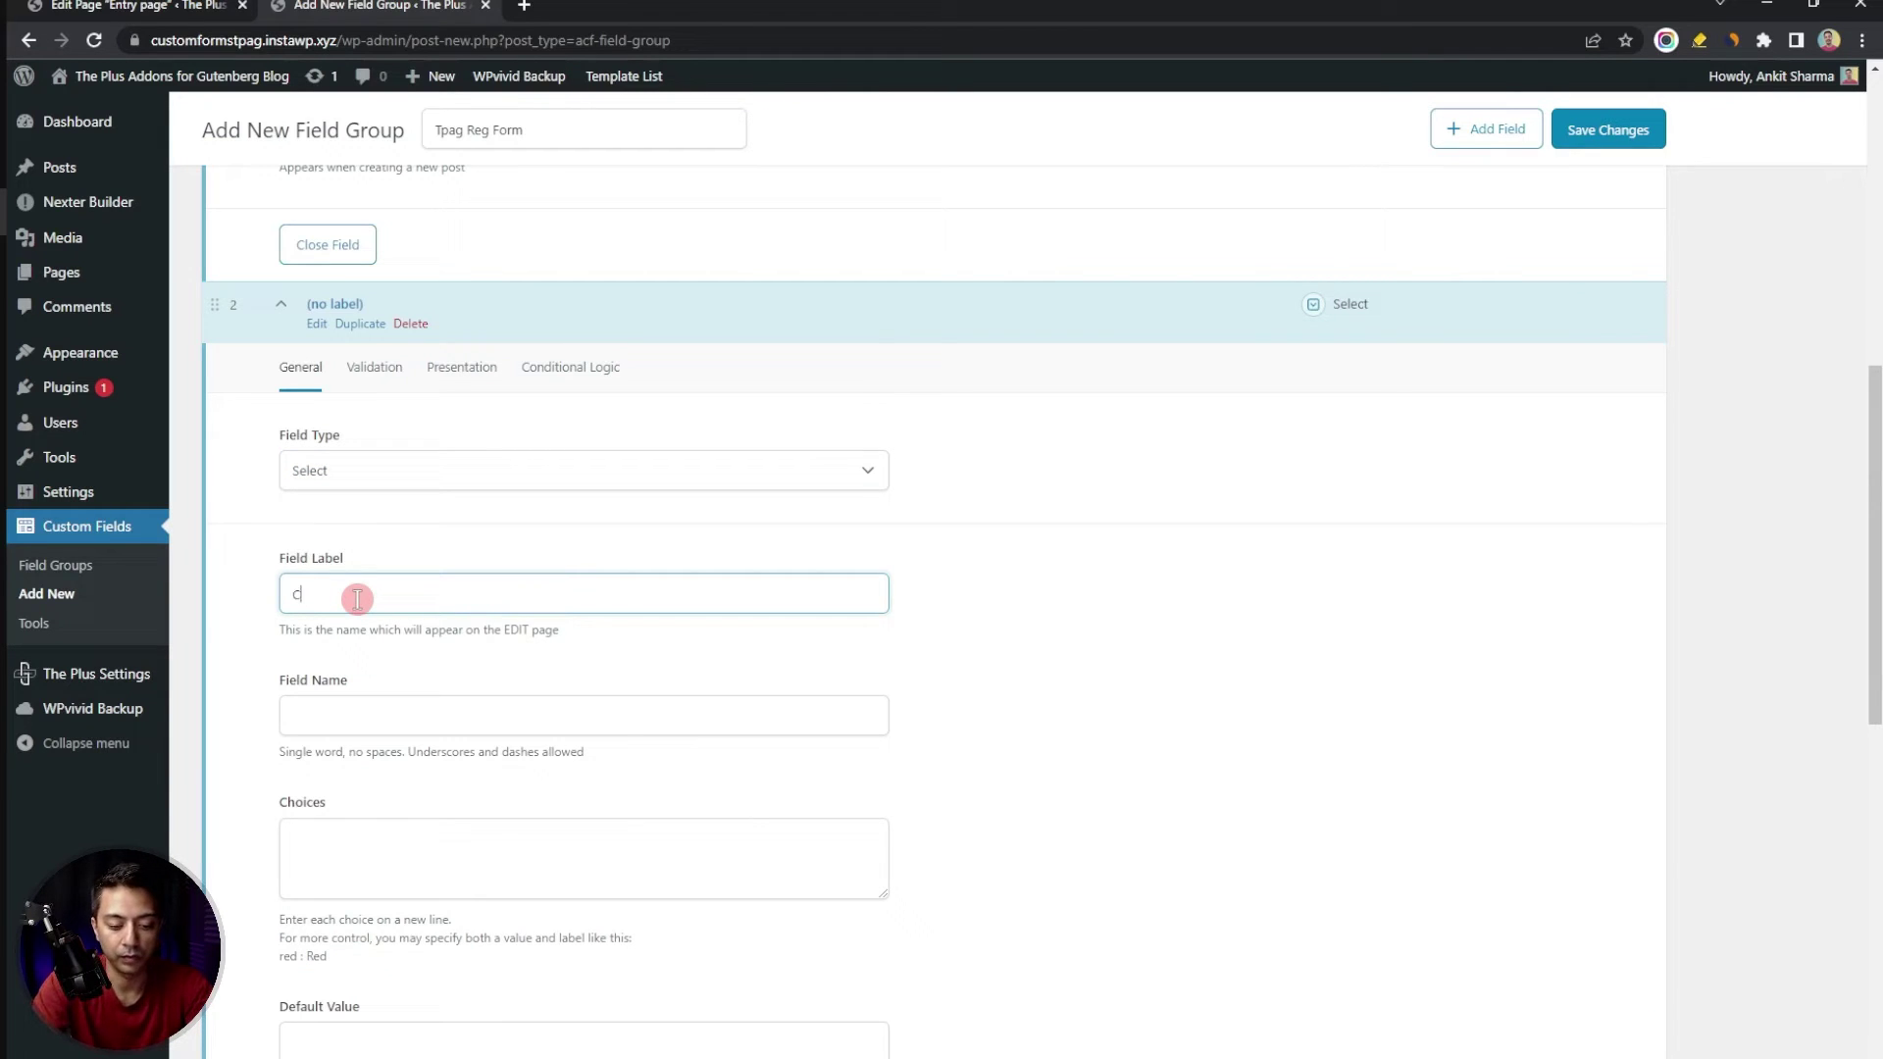
key("Tab")
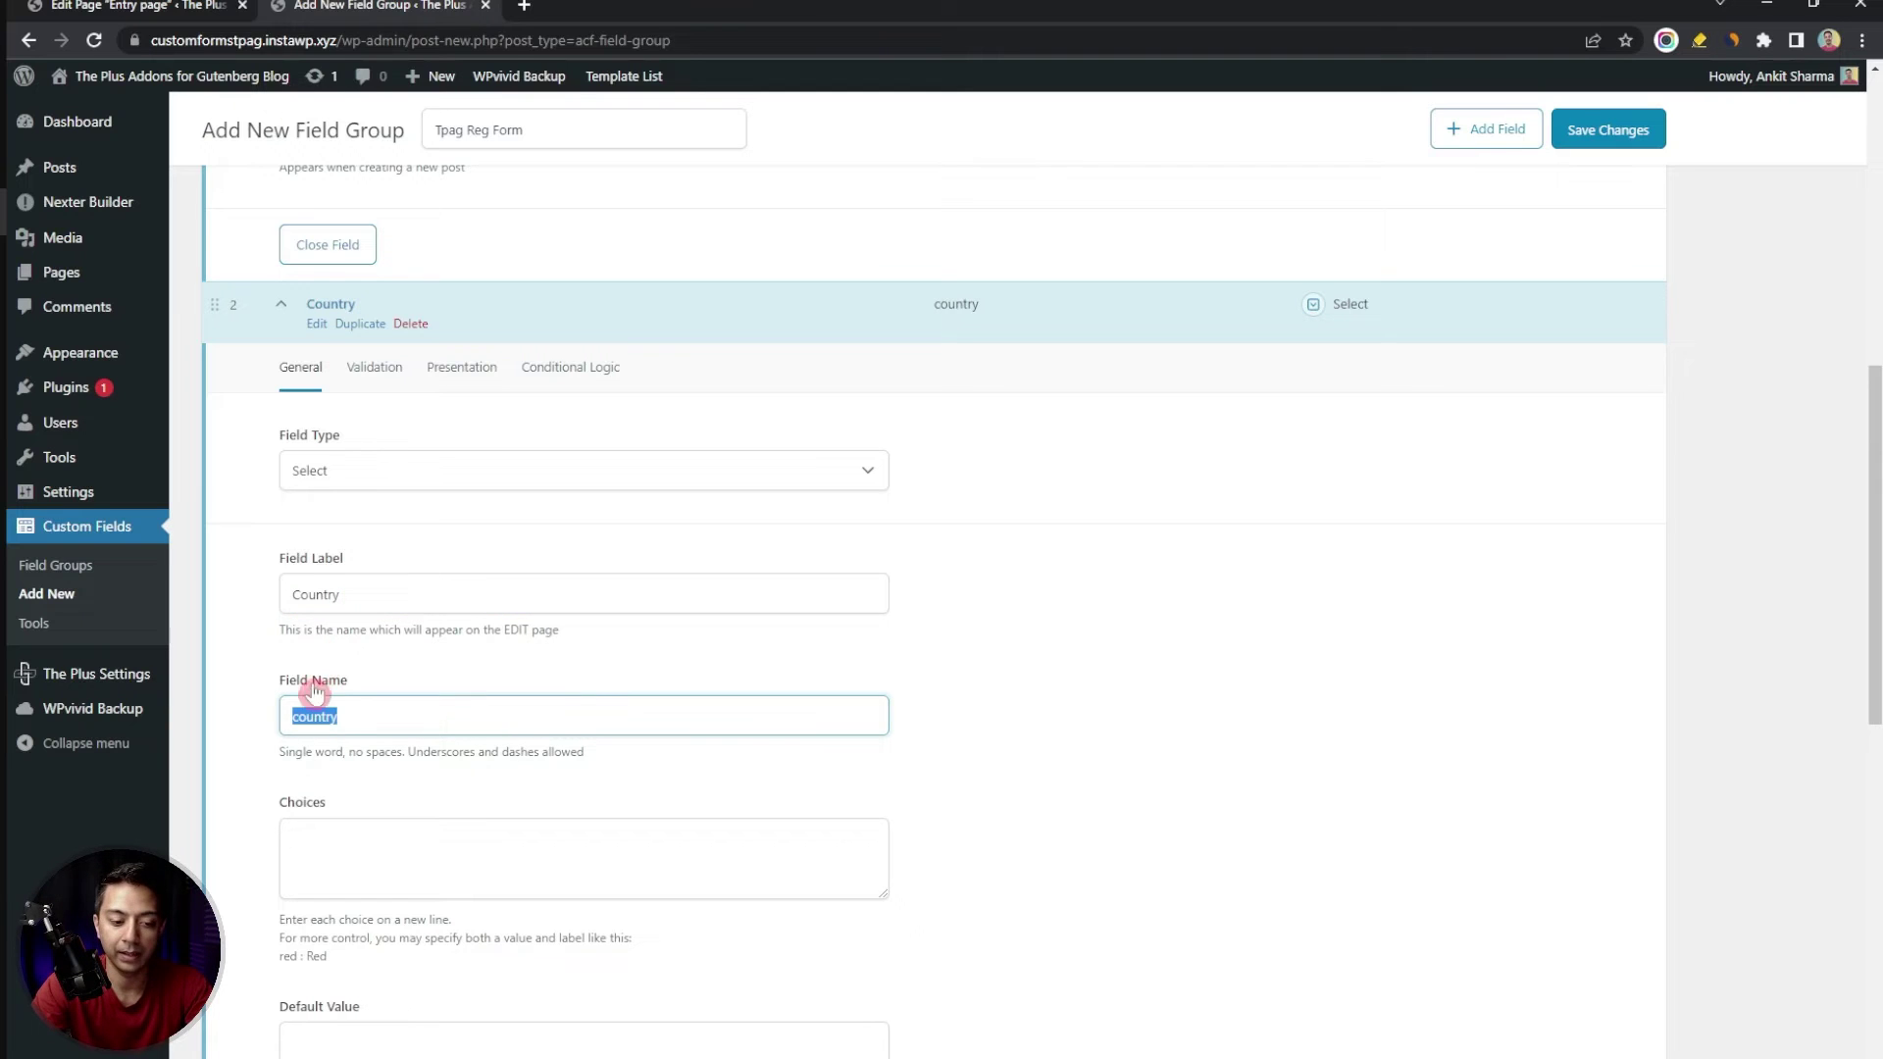
scroll(547, 791, "down", 2)
Enter Indian, United Kingdom and United States as the Country choices
left_click(497, 622)
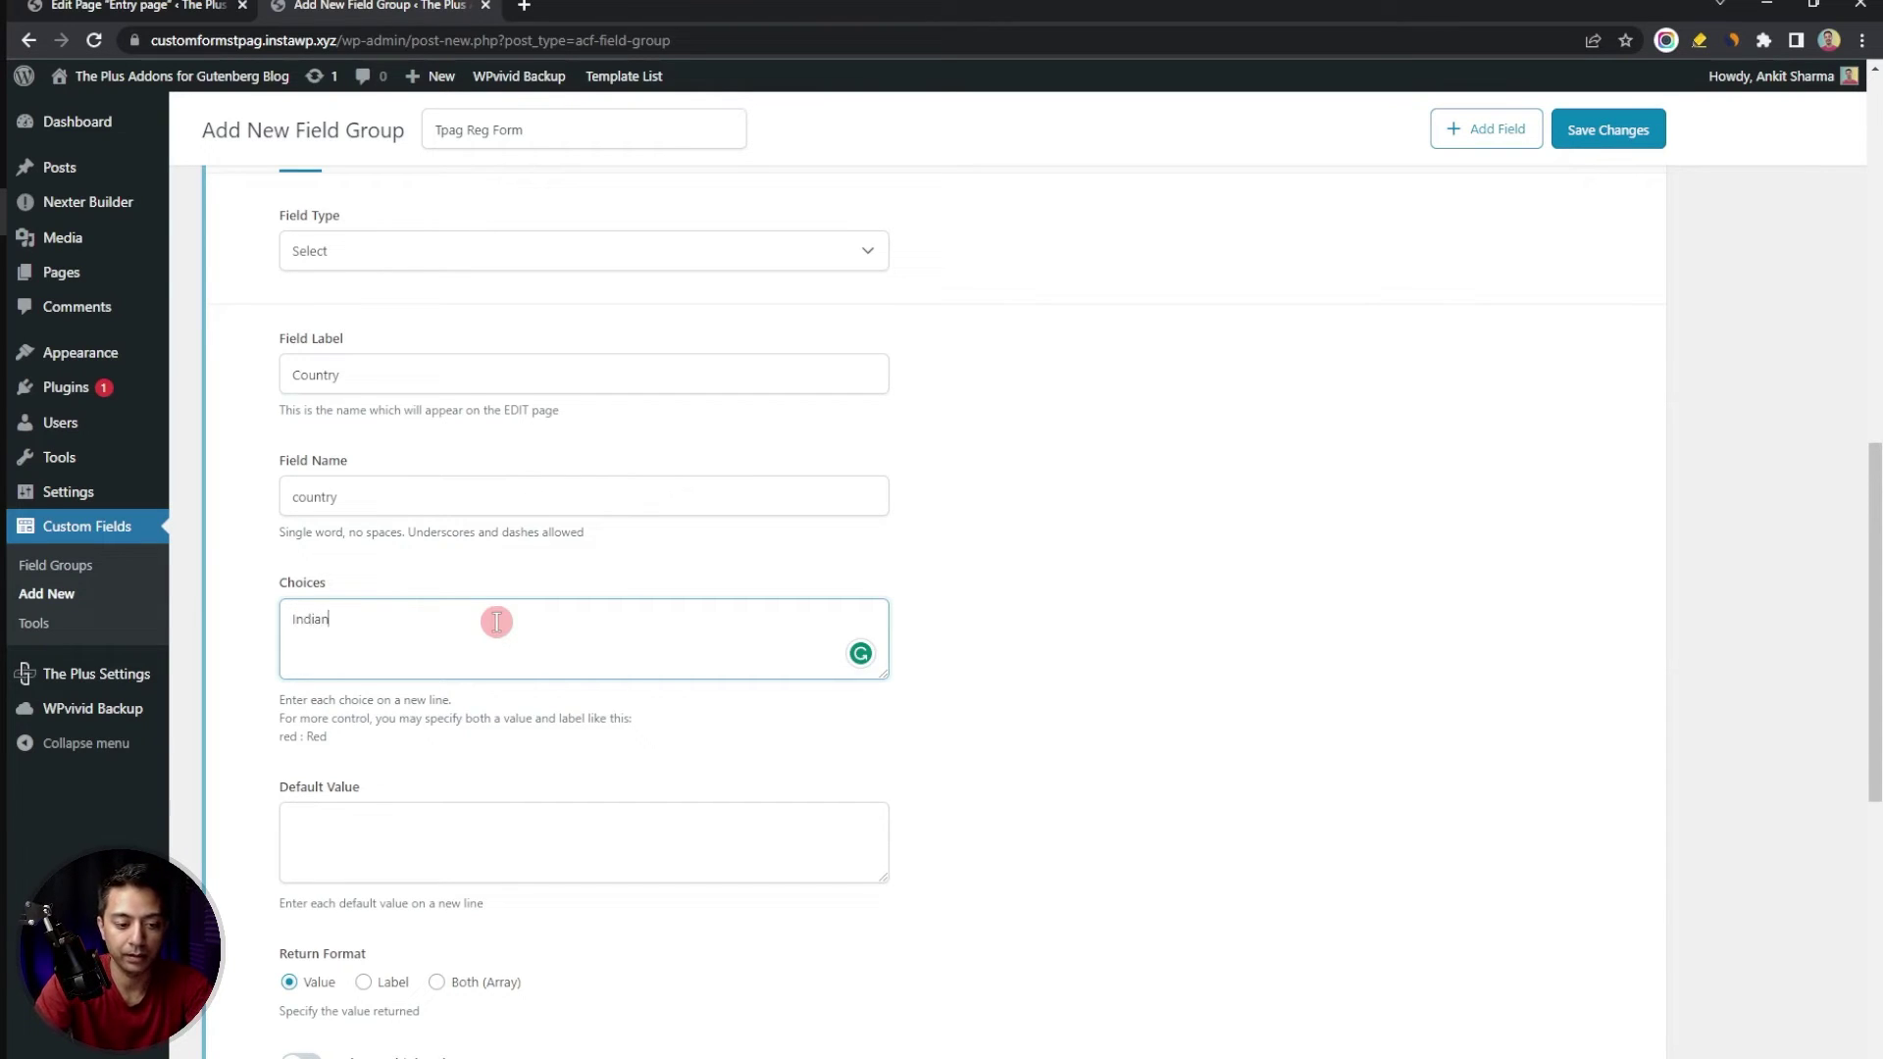
type("Indian United Kingdom")
key("Return")
type("United States")
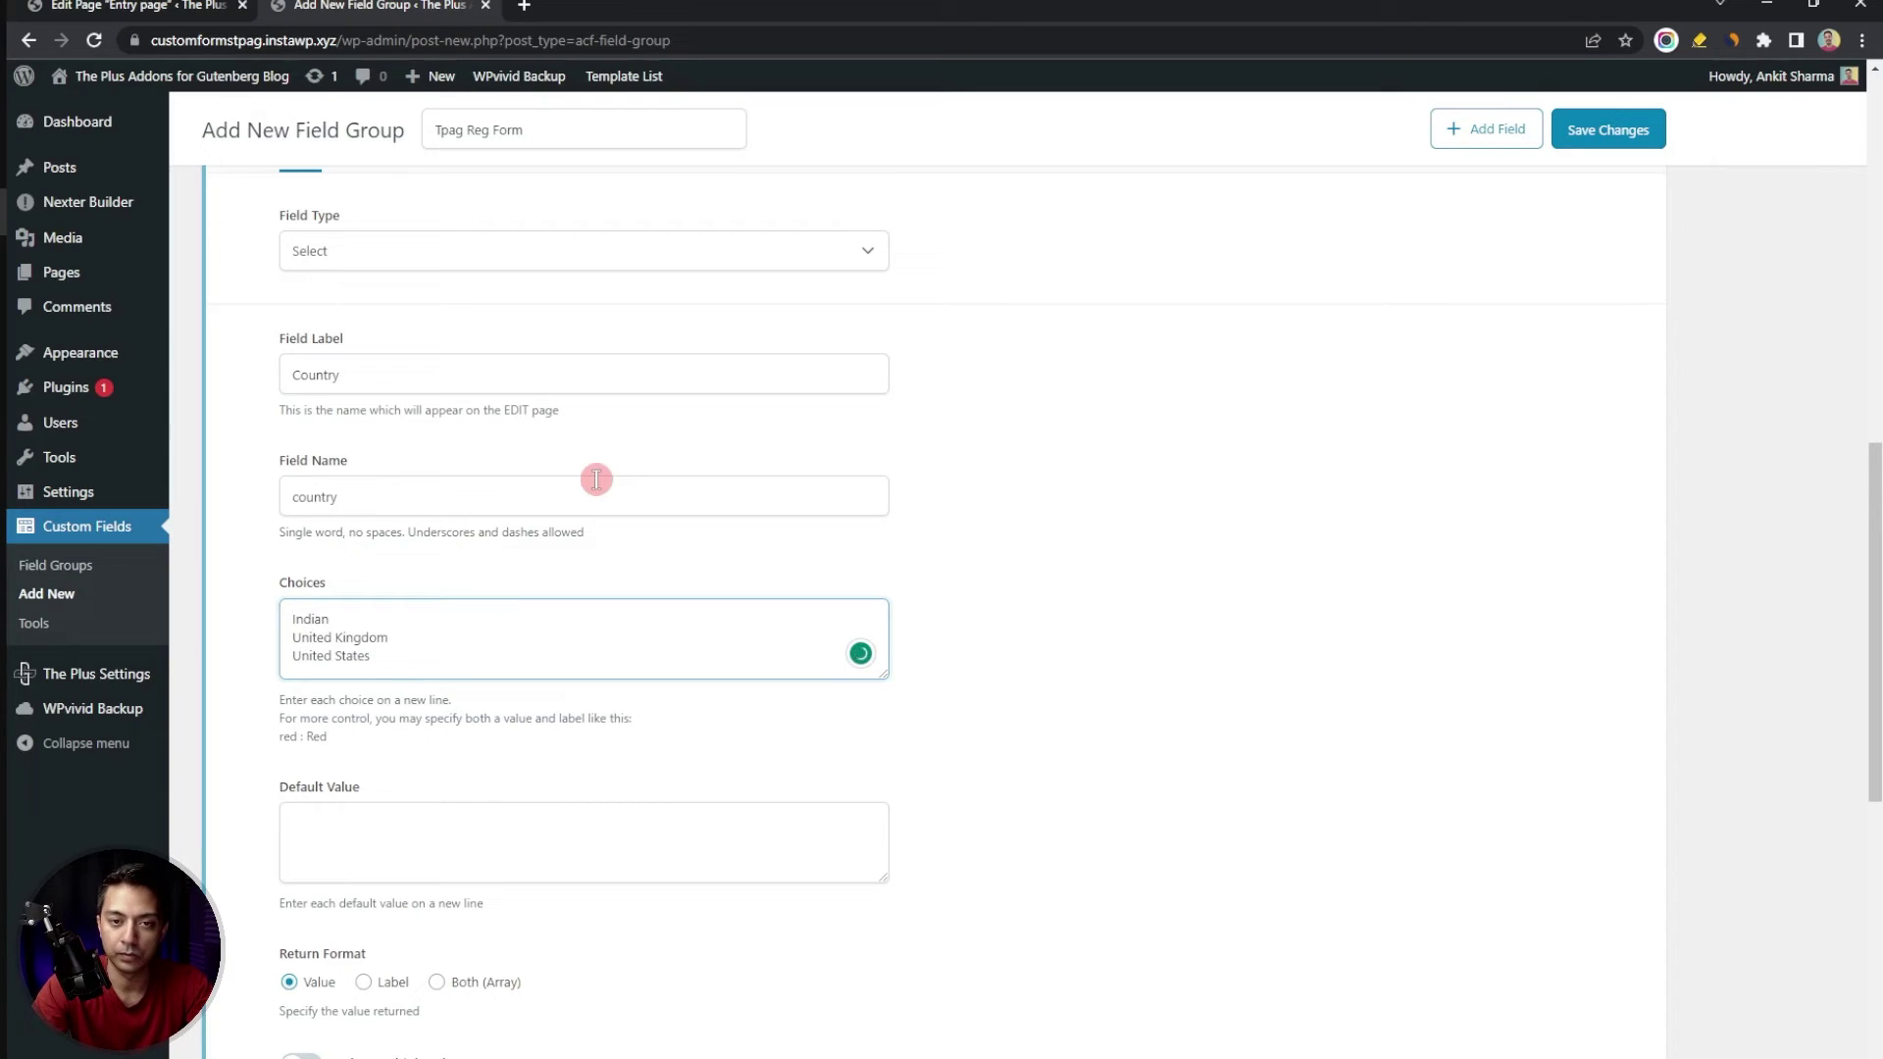
left_click(597, 479)
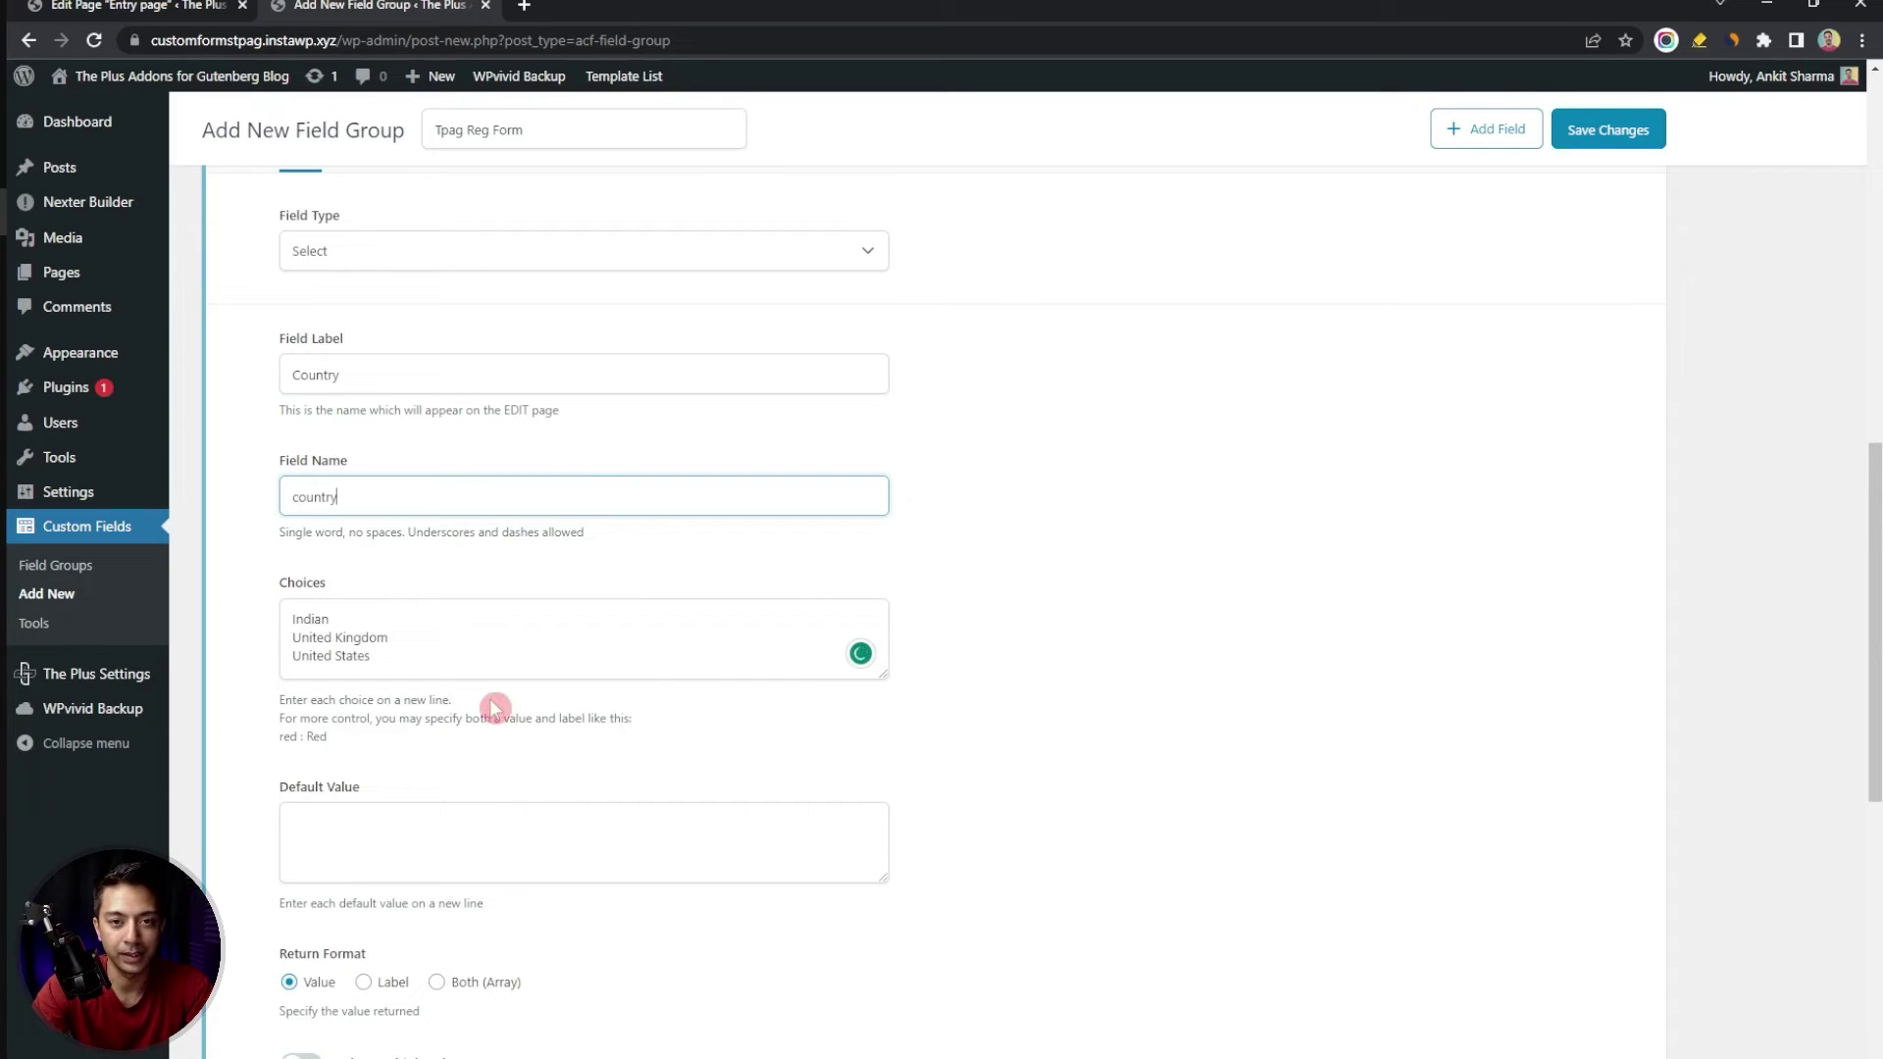
left_click(470, 667)
scroll(481, 686, "down", 3)
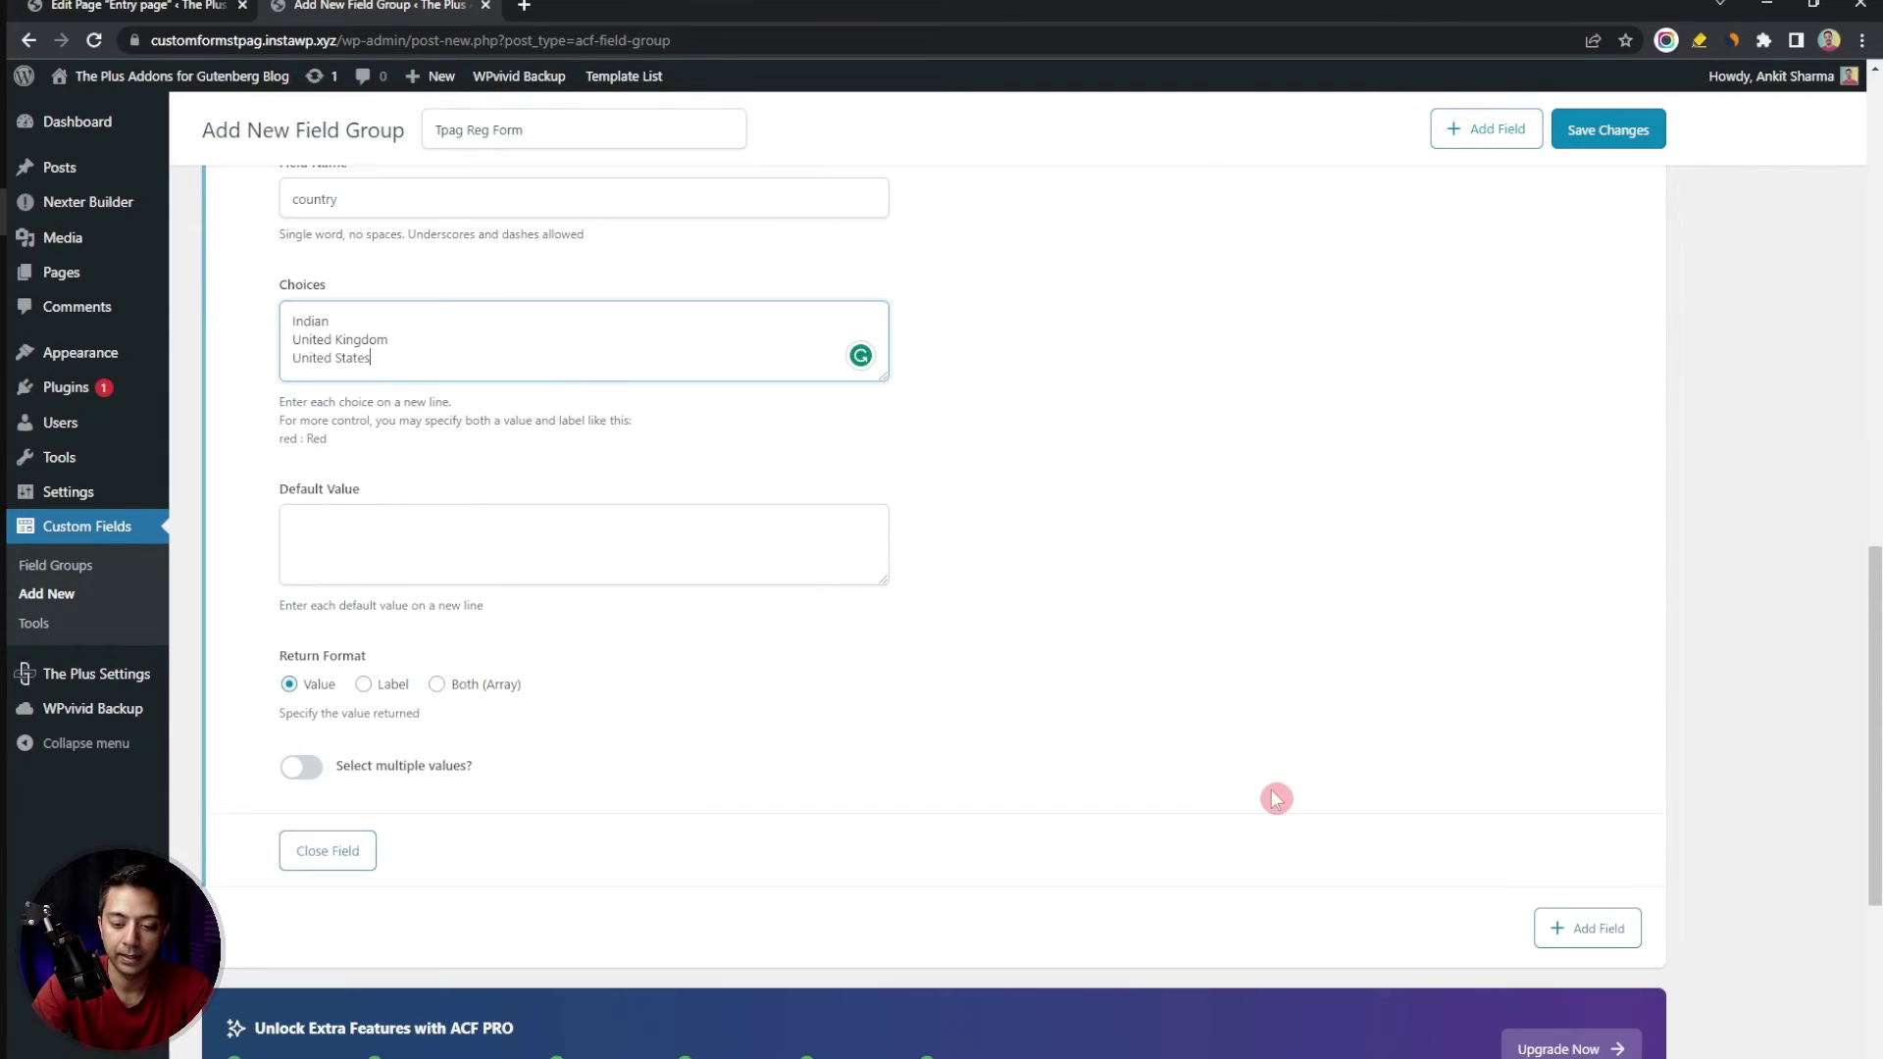
left_click(1589, 928)
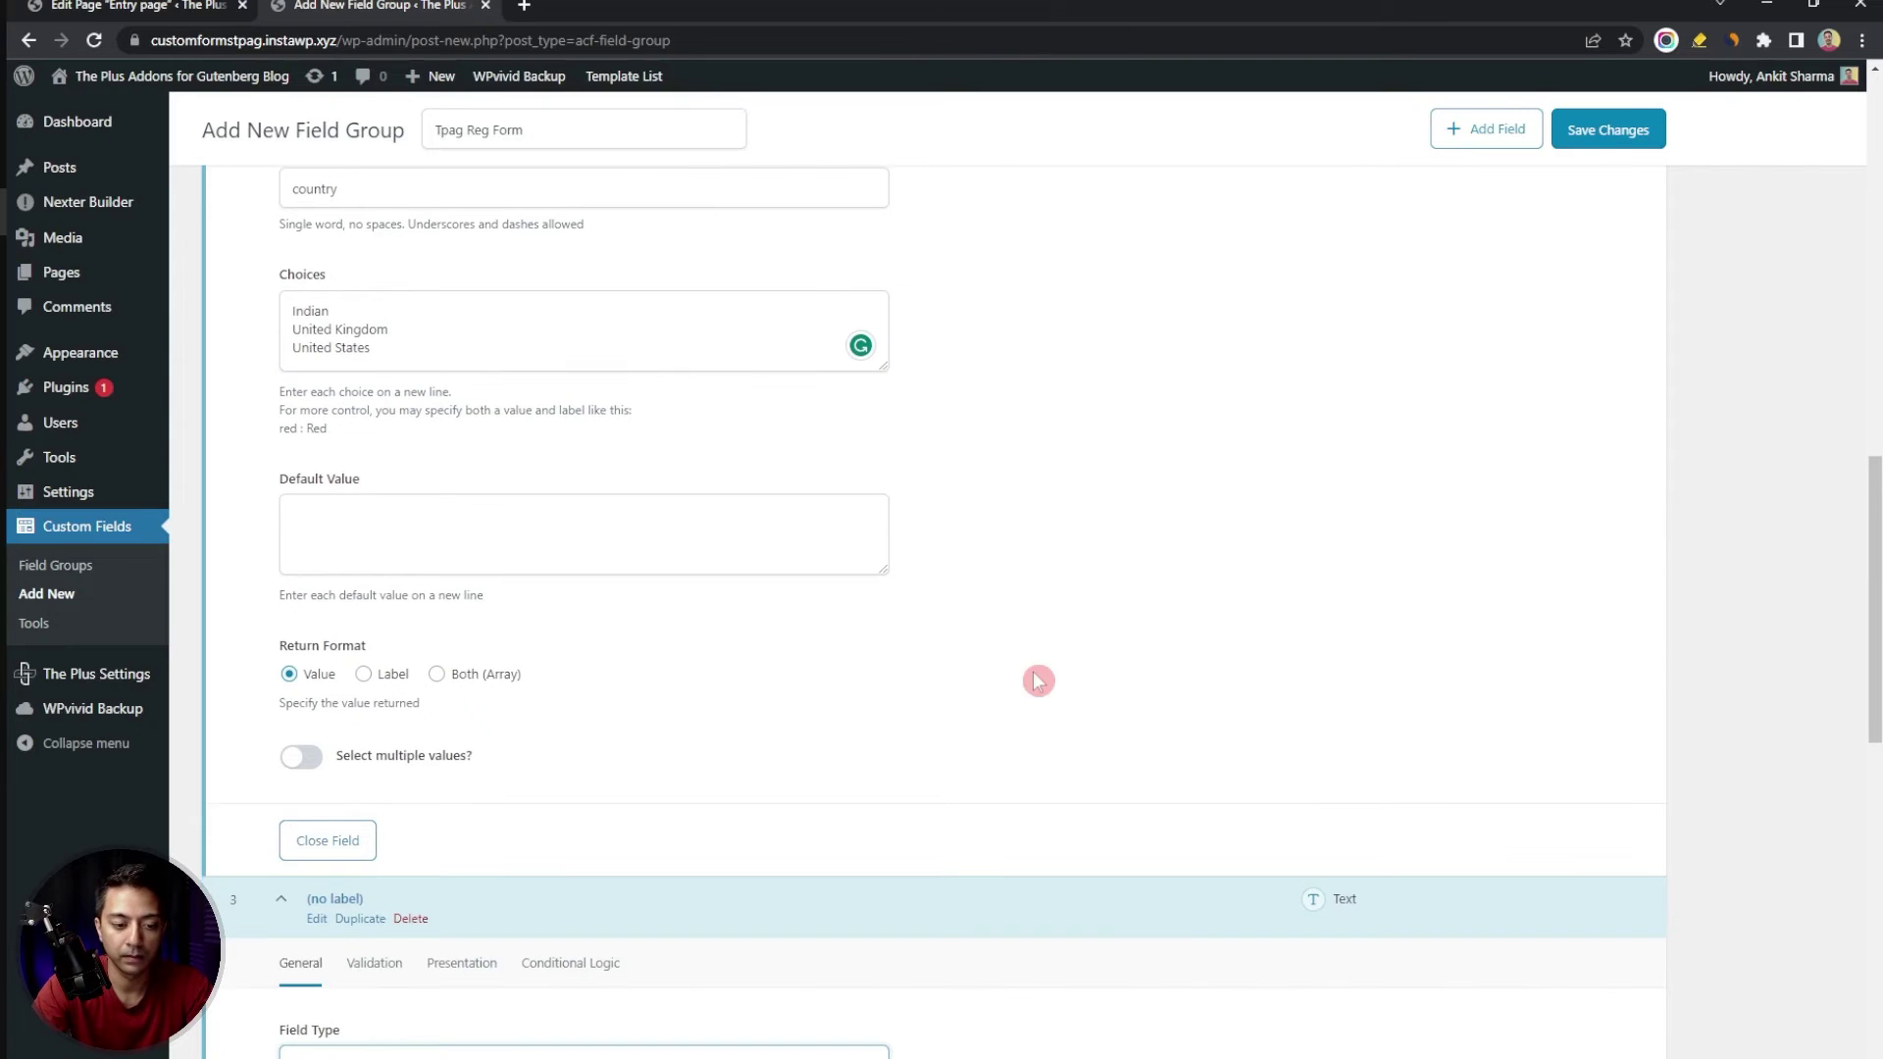
Make the third field a Gender radio button with Male and Female choices
scroll(604, 546, "down", 5)
left_click(605, 546)
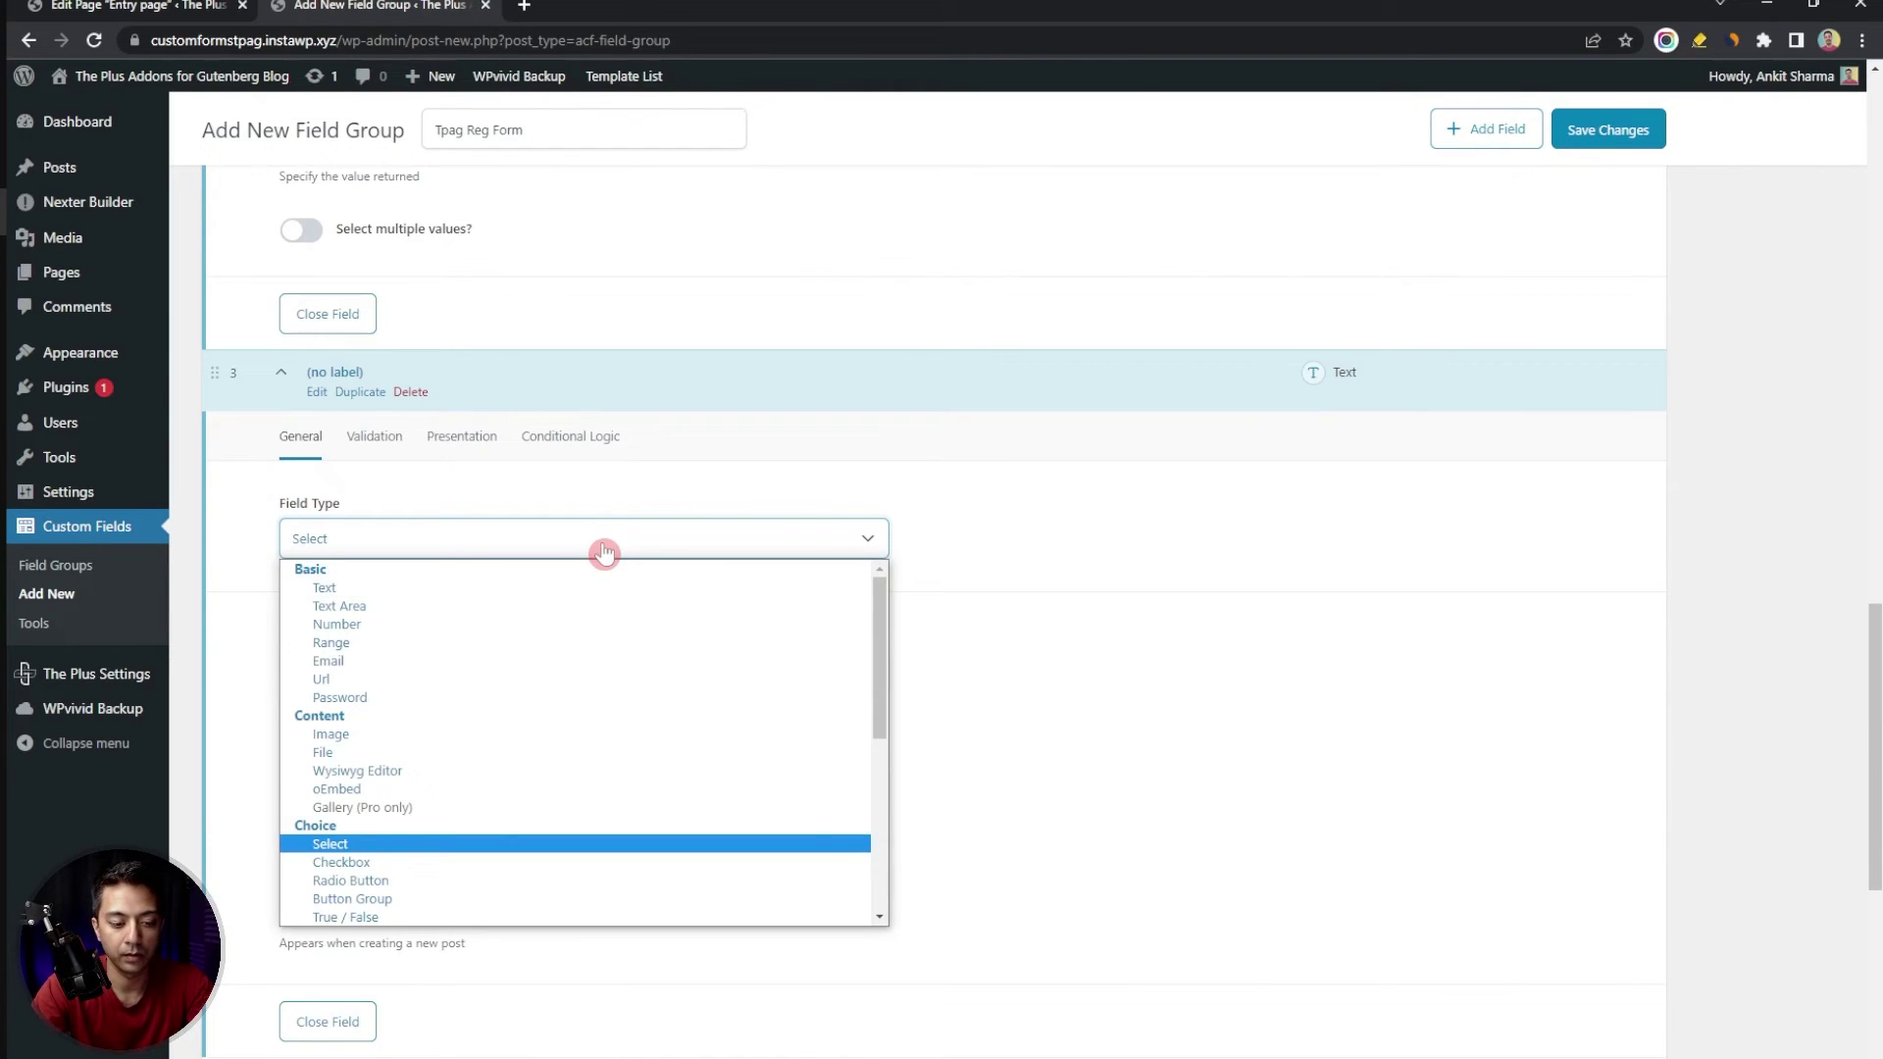
left_click(393, 882)
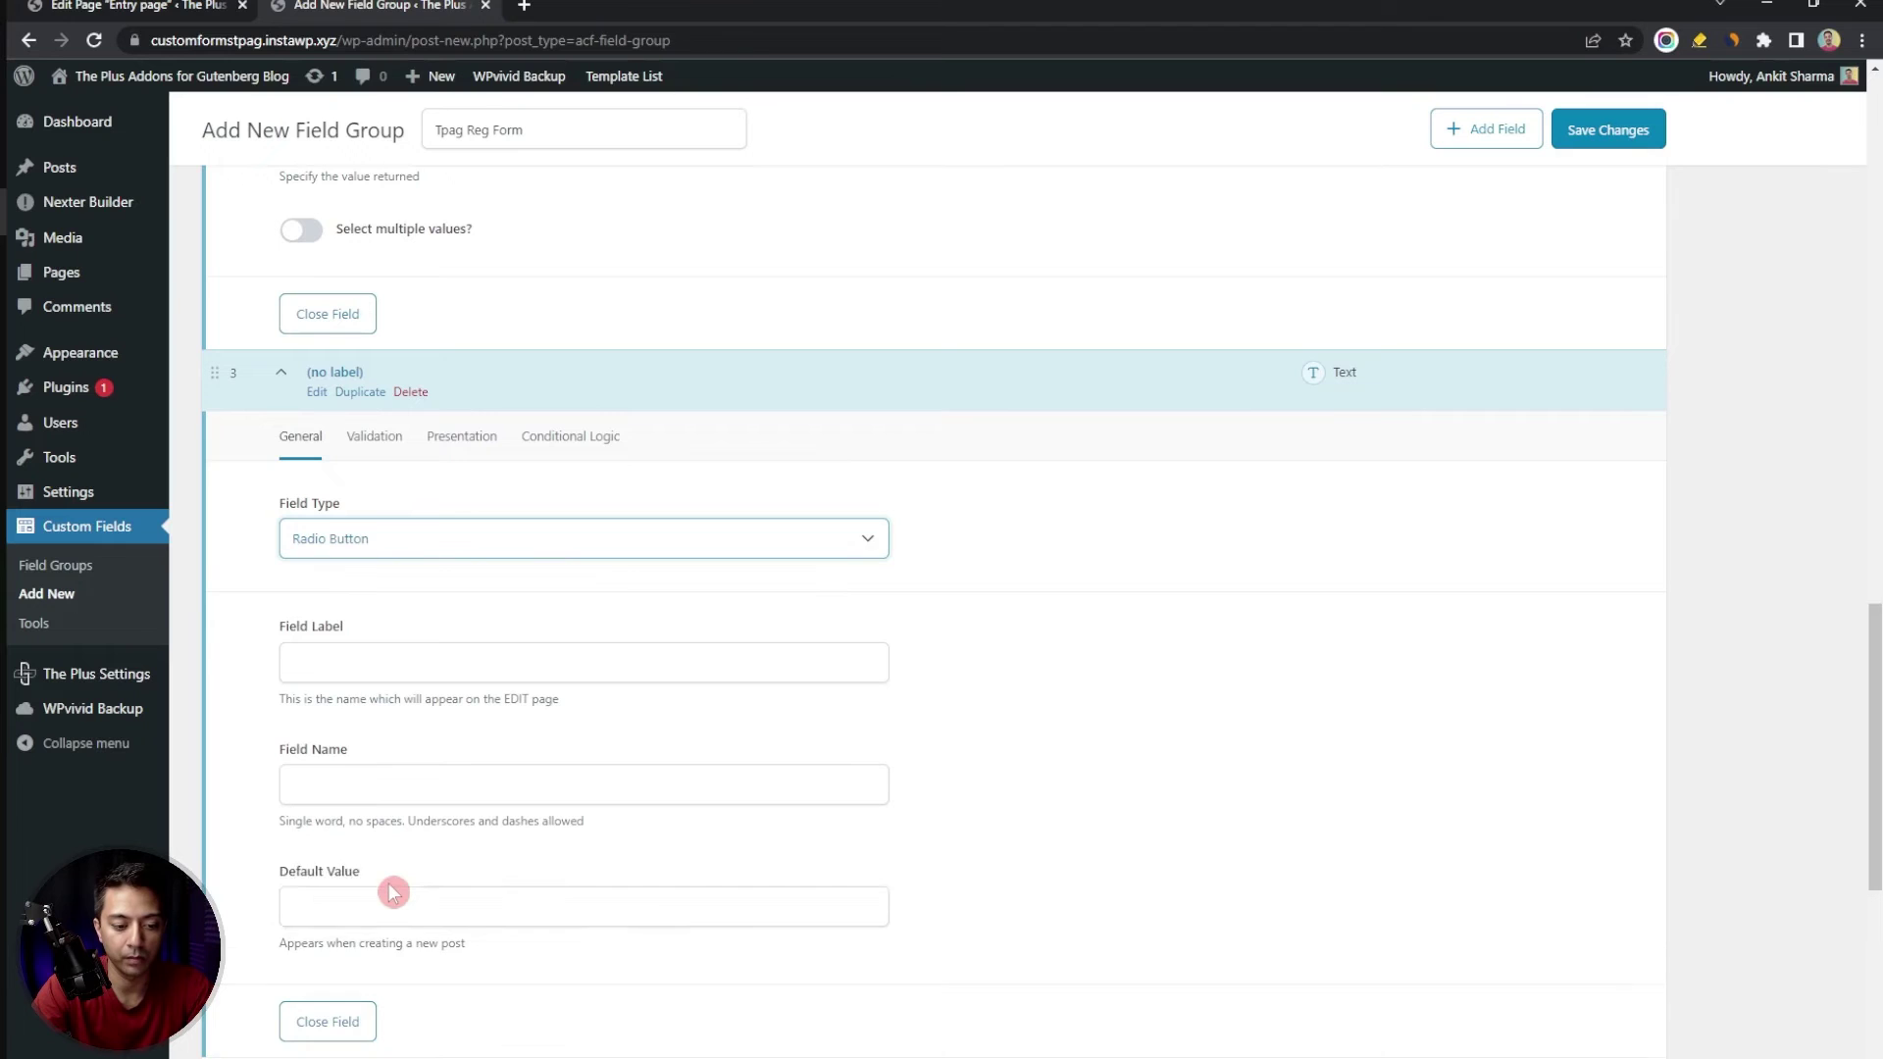
left_click(361, 662)
type("Ge")
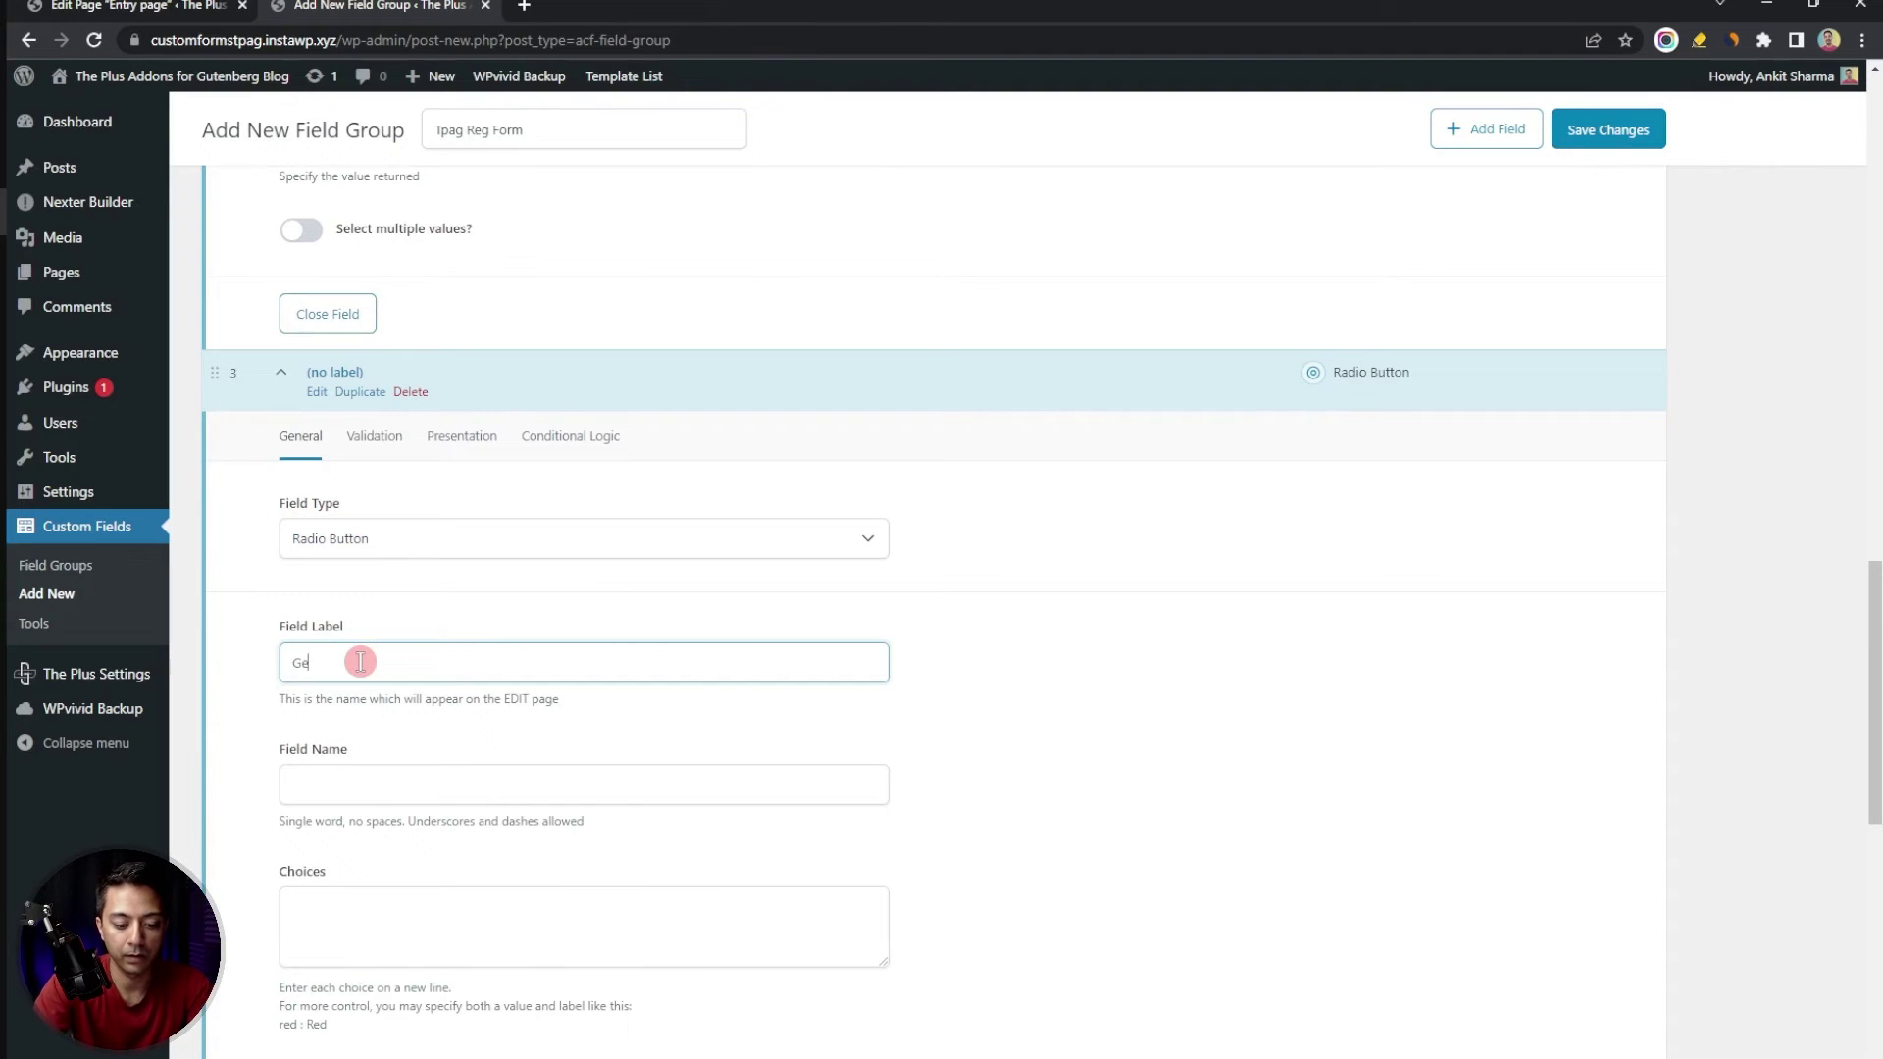
key("Tab")
scroll(405, 584, "down", 3)
left_click(406, 585)
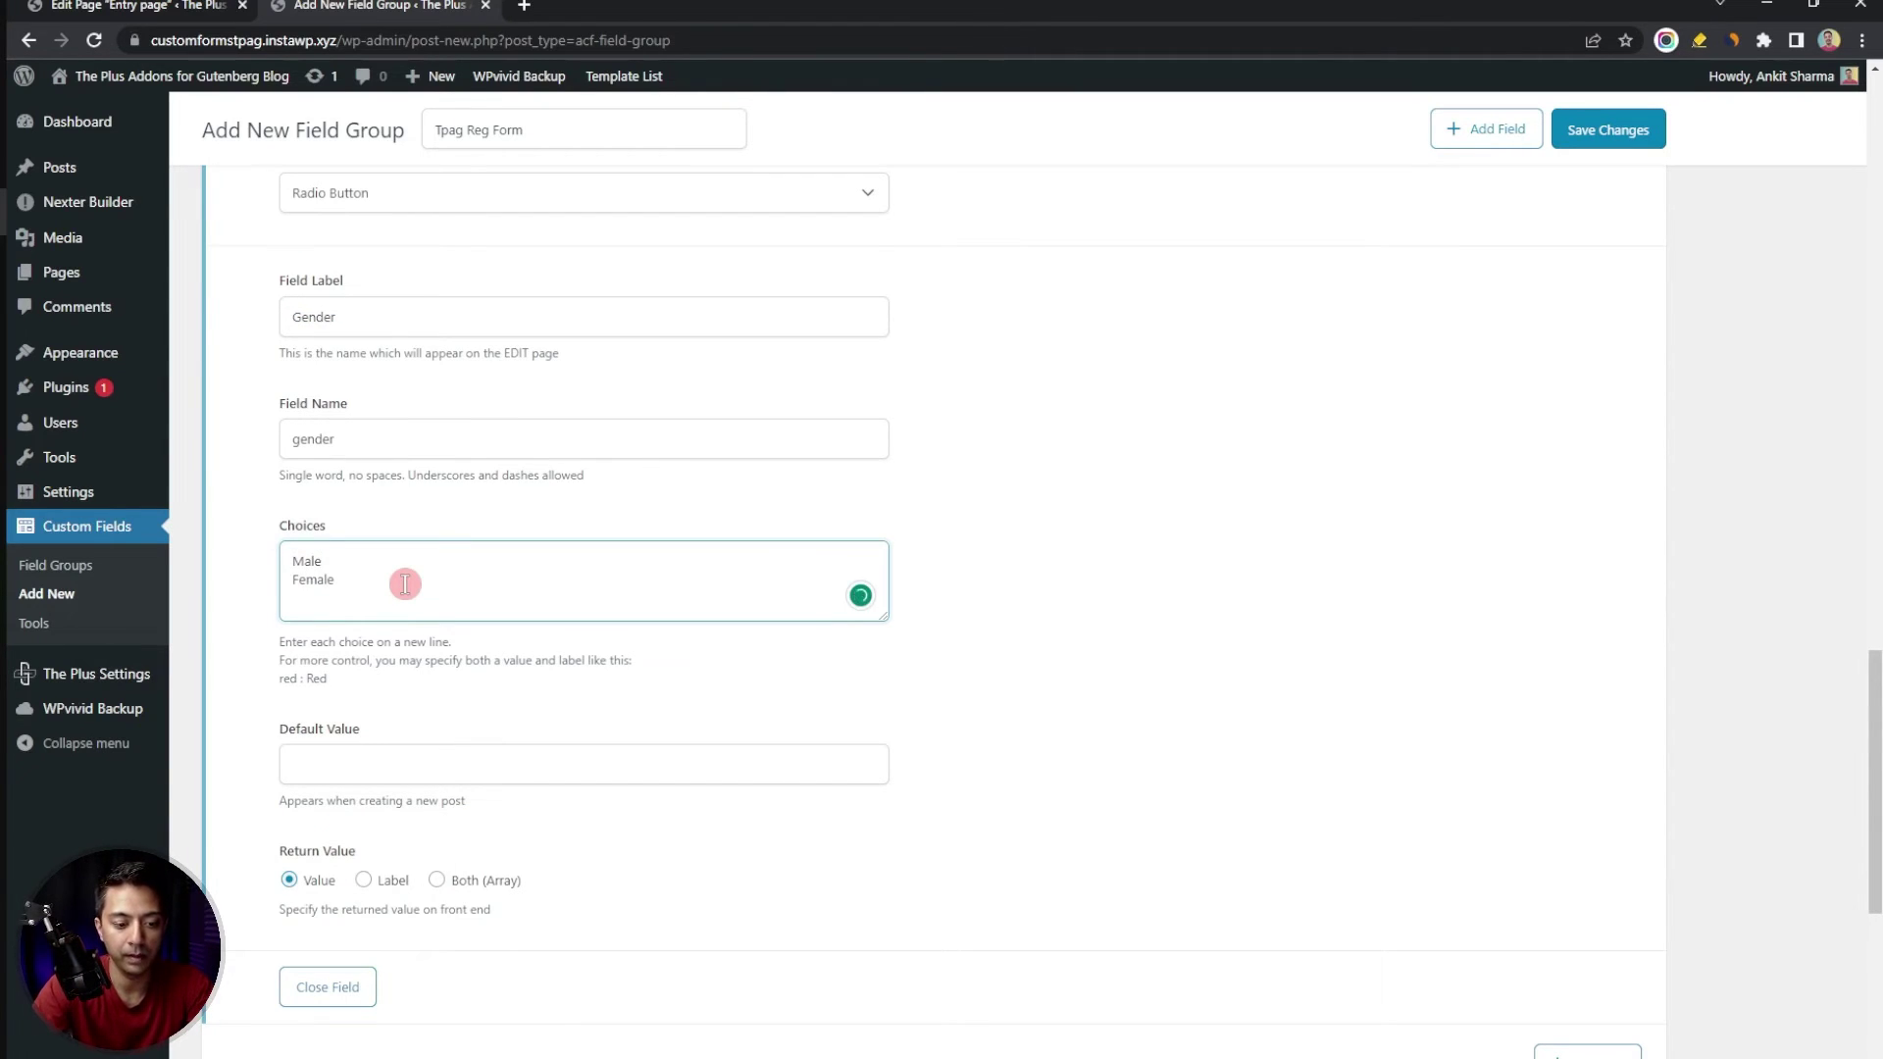
scroll(407, 586, "down", 2)
Add a profileimg Image field with Return Format set to Image URL
left_click(1564, 824)
scroll(550, 657, "down", 4)
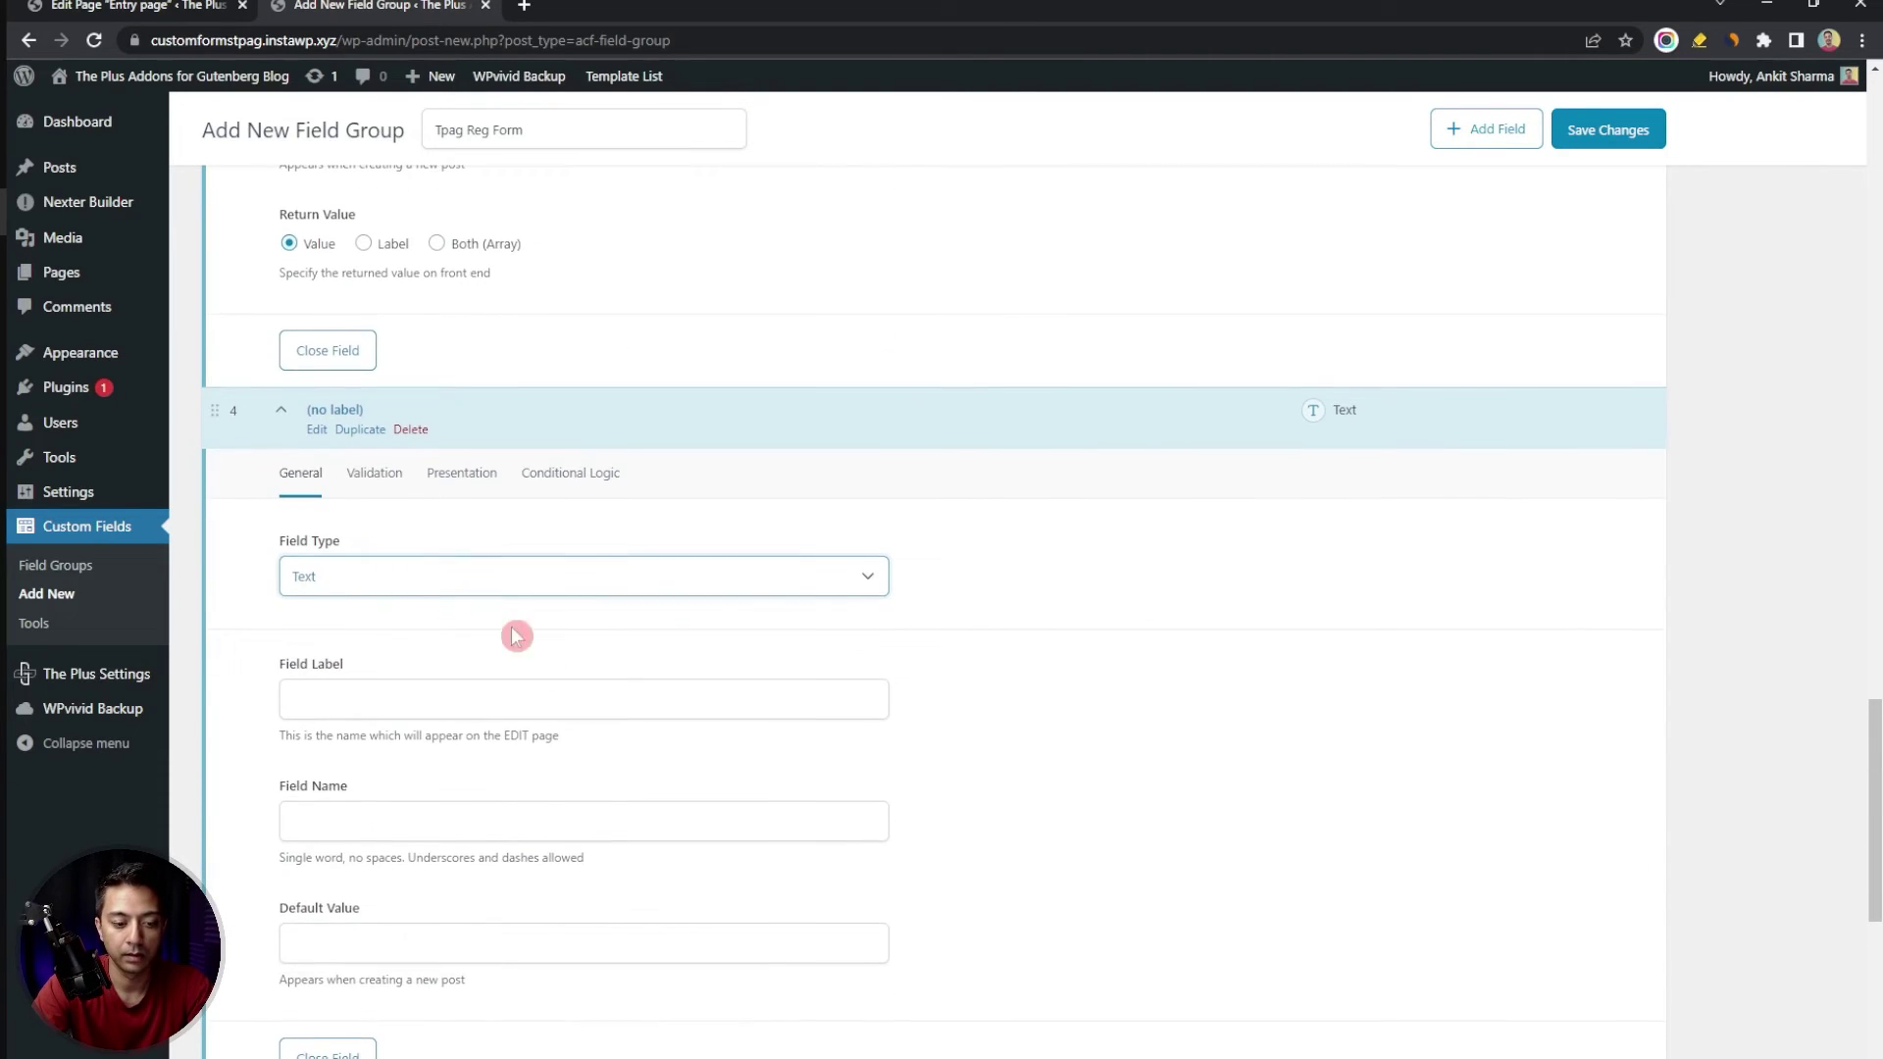
left_click(477, 587)
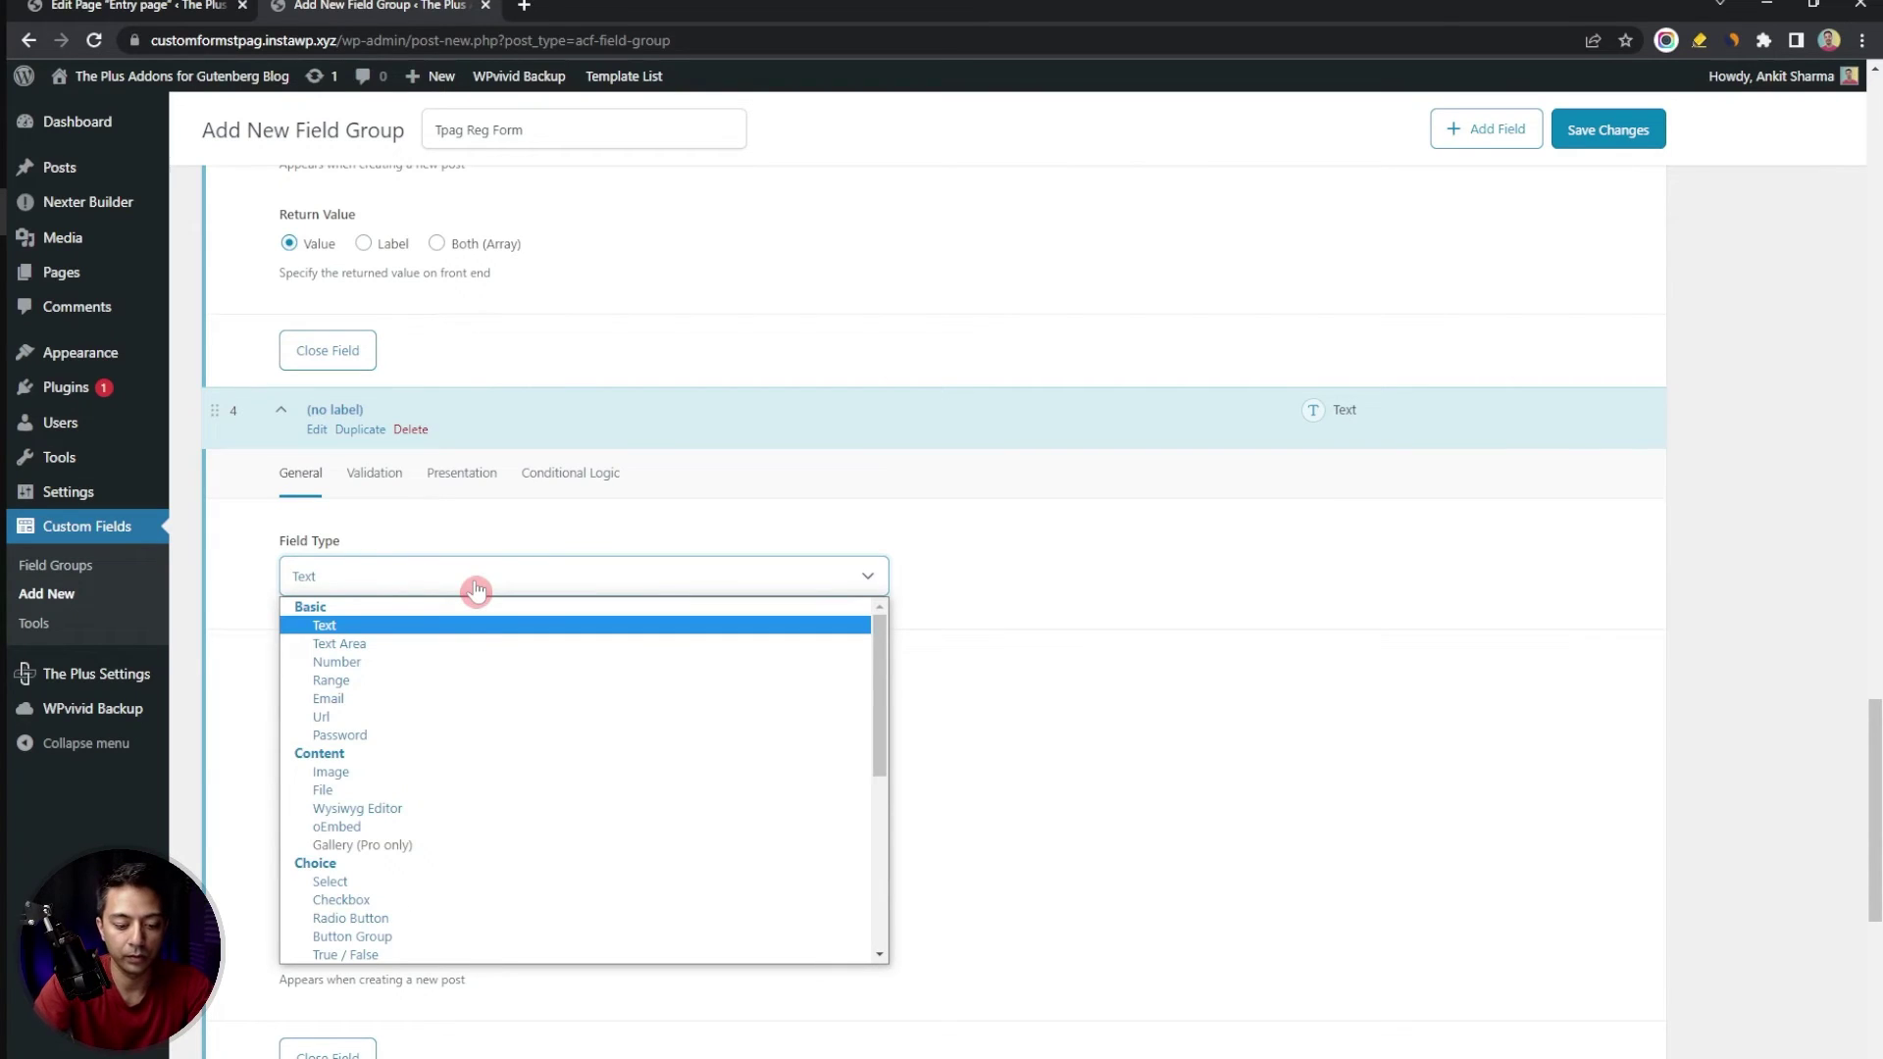
key("i")
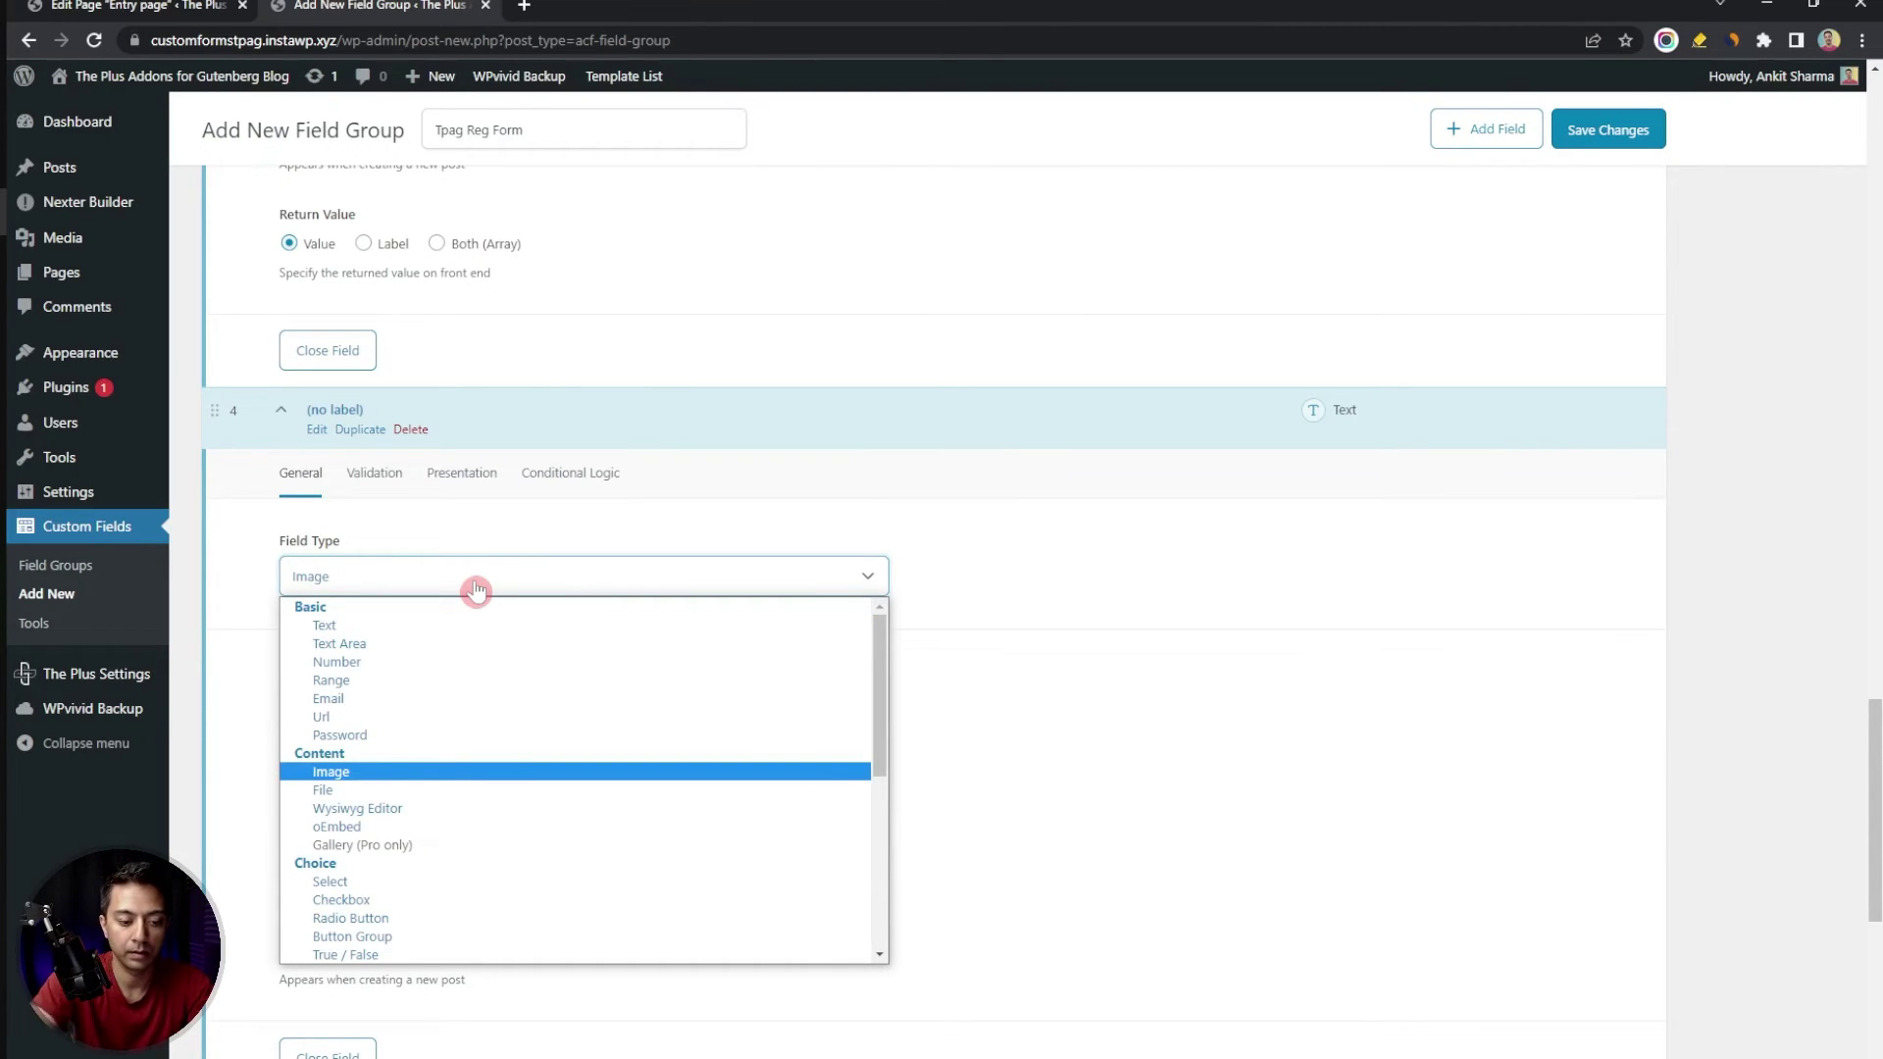
key("Return")
left_click(388, 699)
type("profileimg")
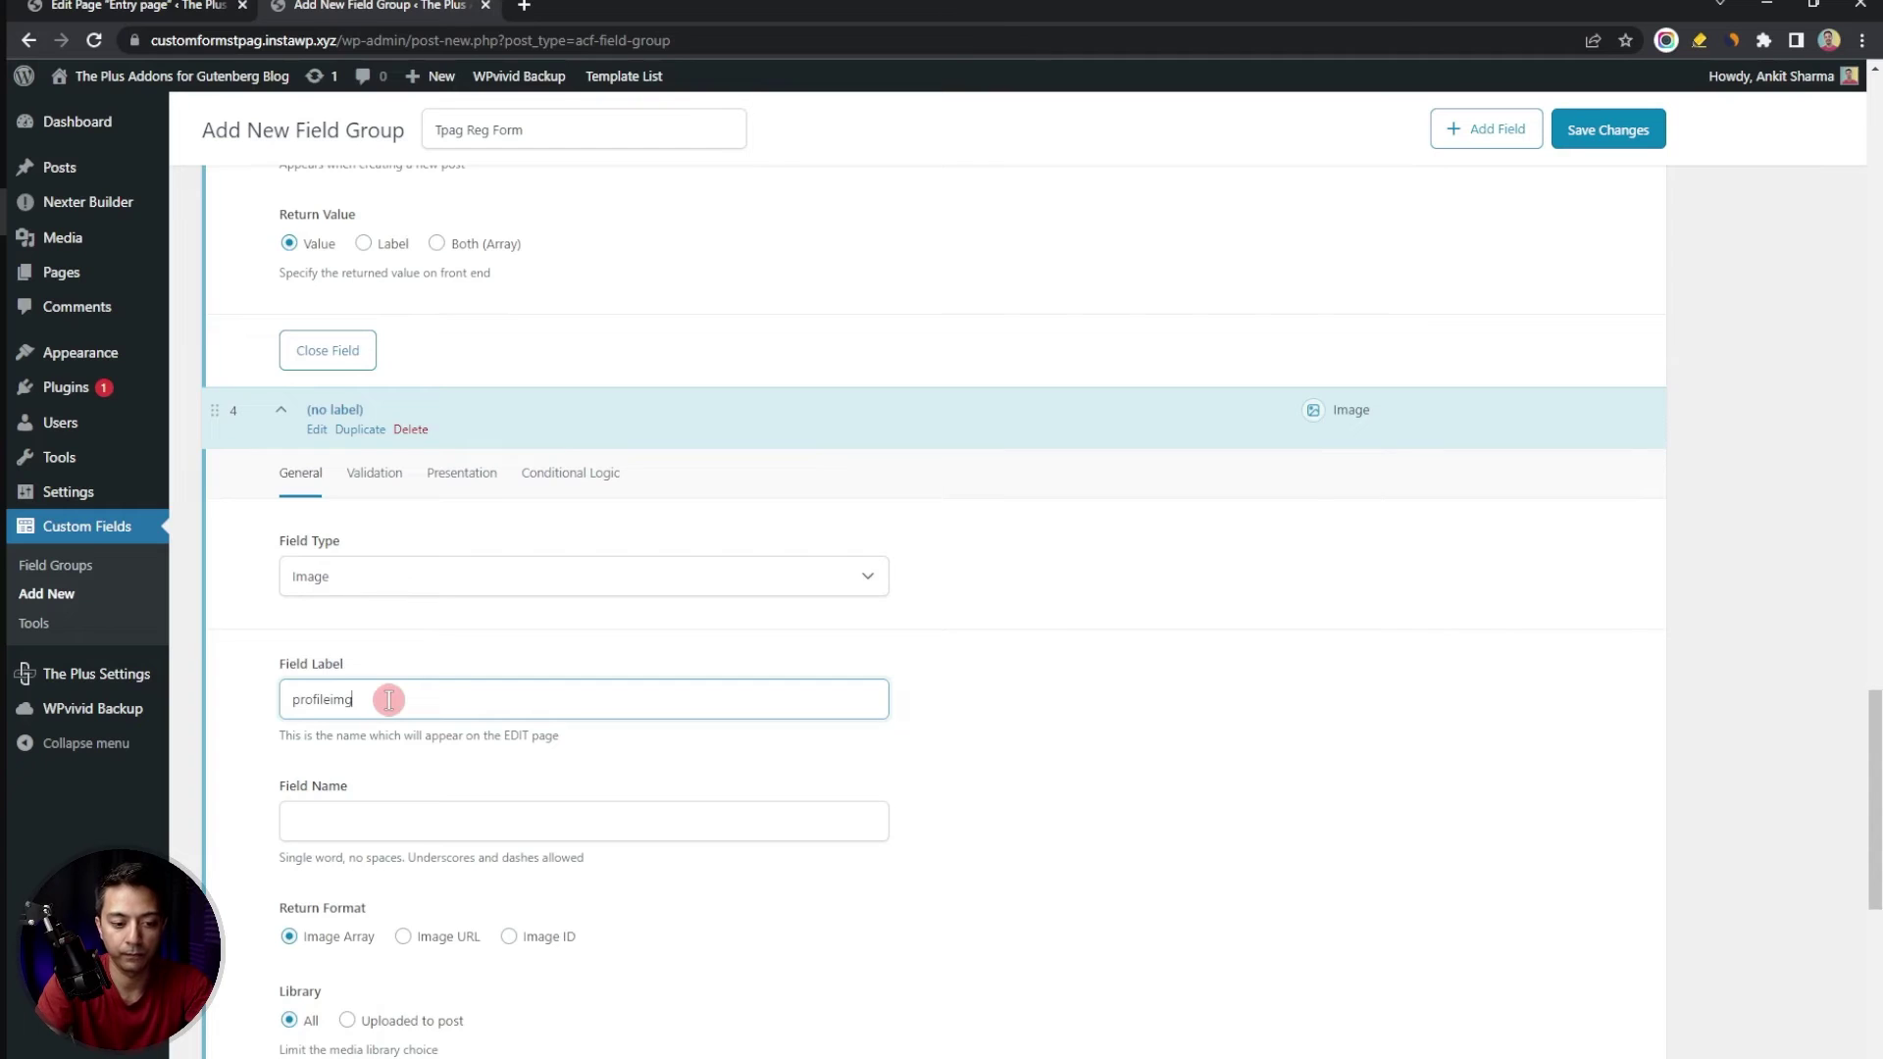
key("Tab")
scroll(392, 701, "down", 2)
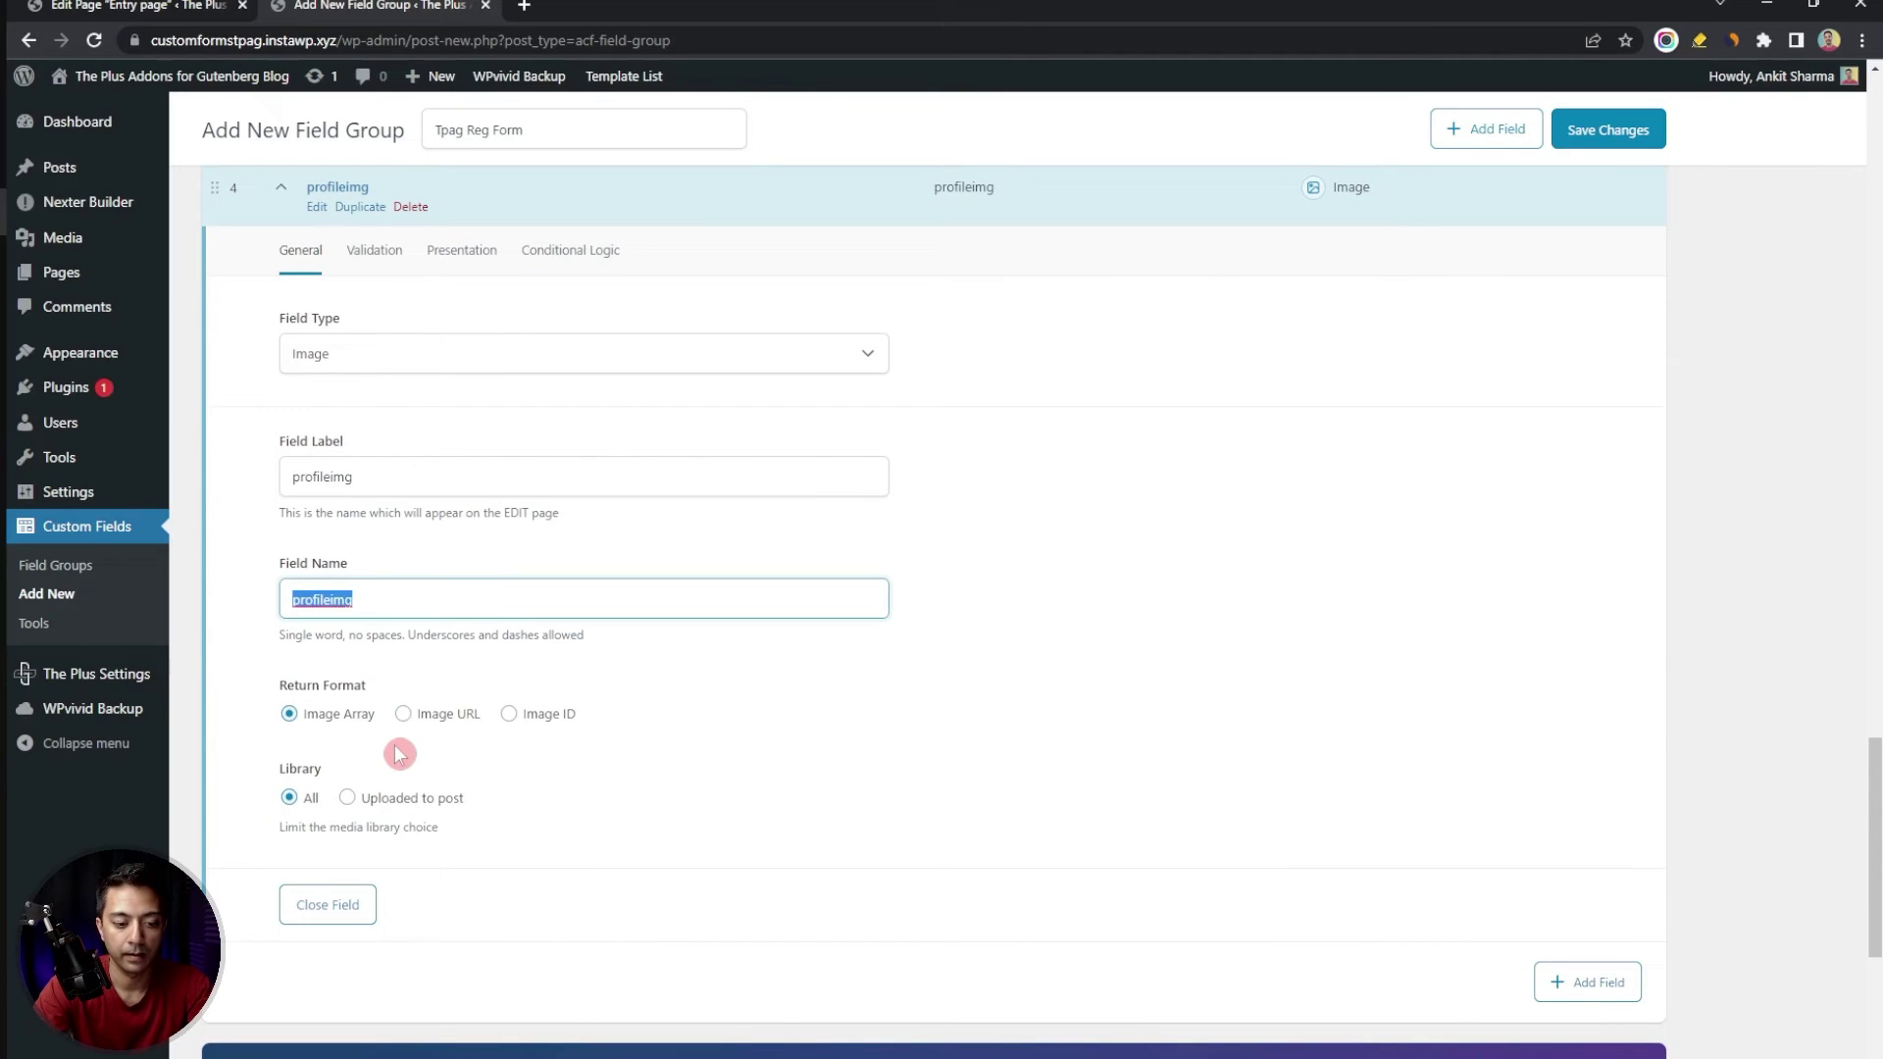
left_click(404, 715)
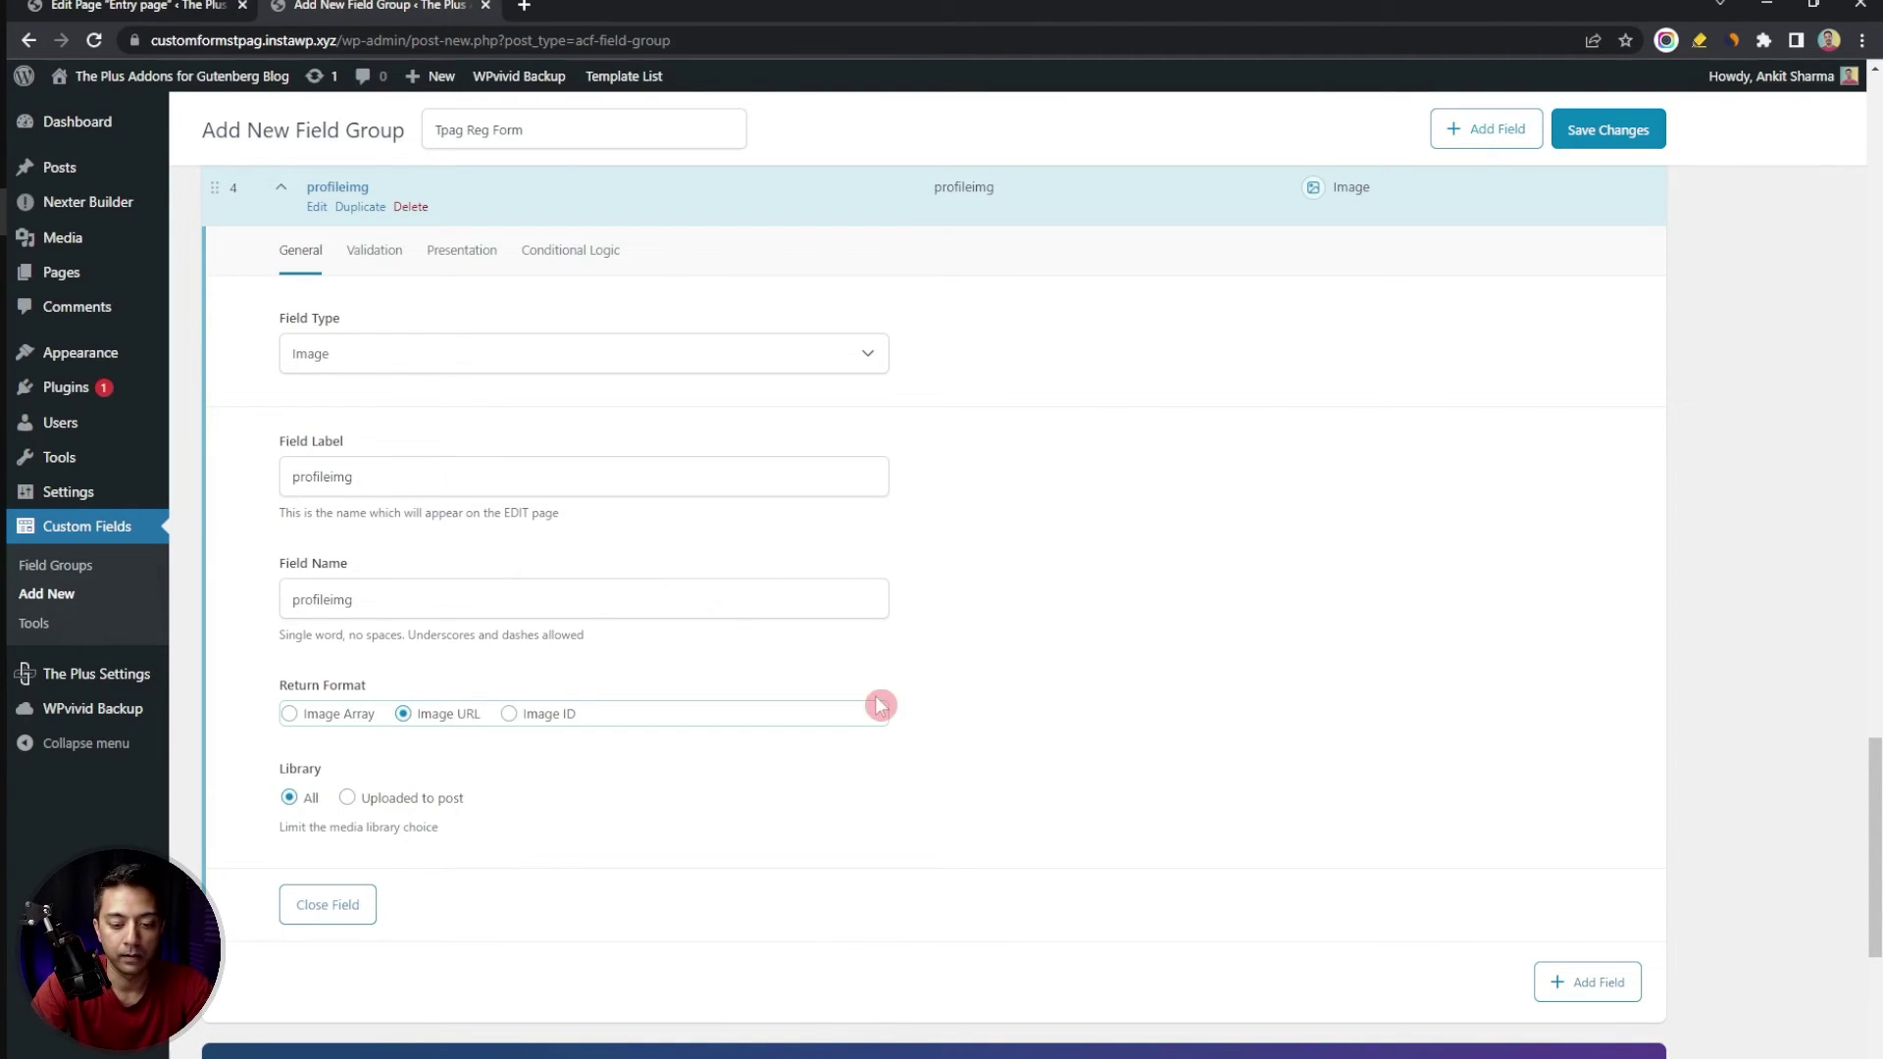
scroll(1244, 608, "up", 7)
Save the Tpag Reg Form group with its location rule changed to User Form
scroll(1244, 608, "up", 15)
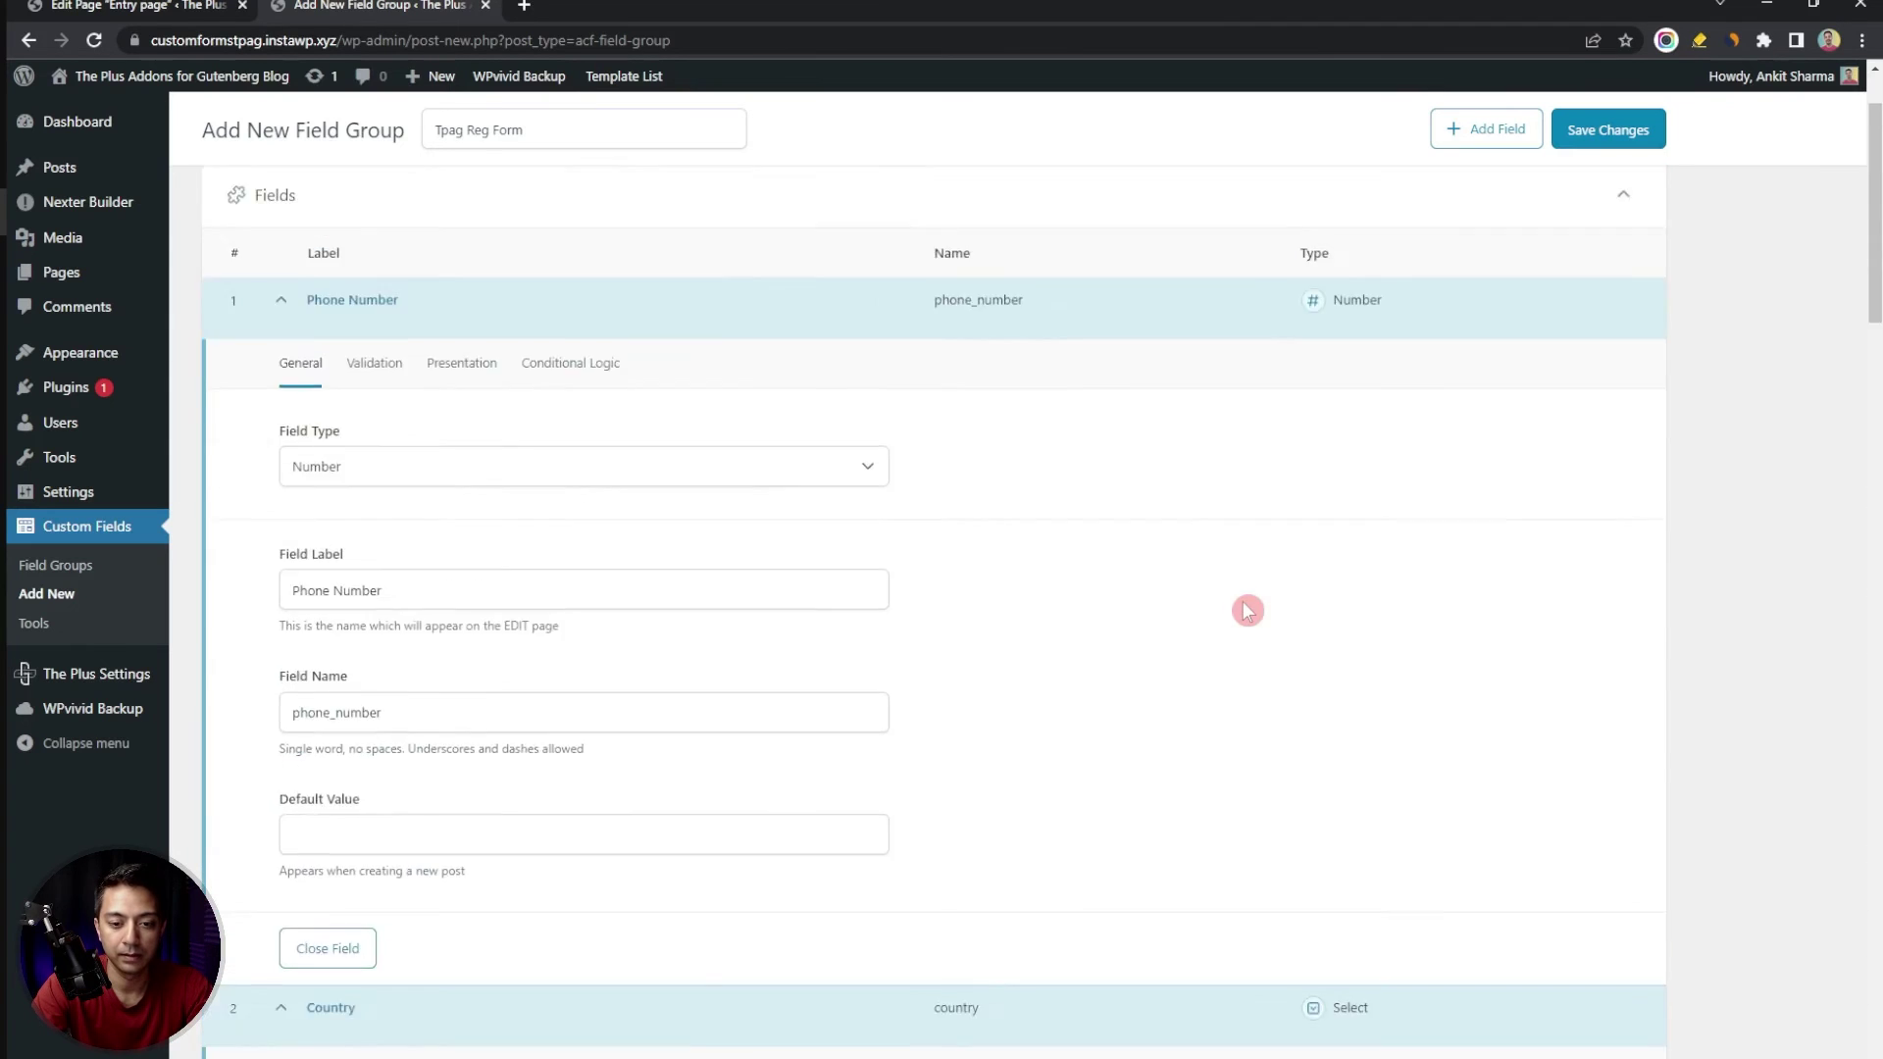
left_click(1594, 204)
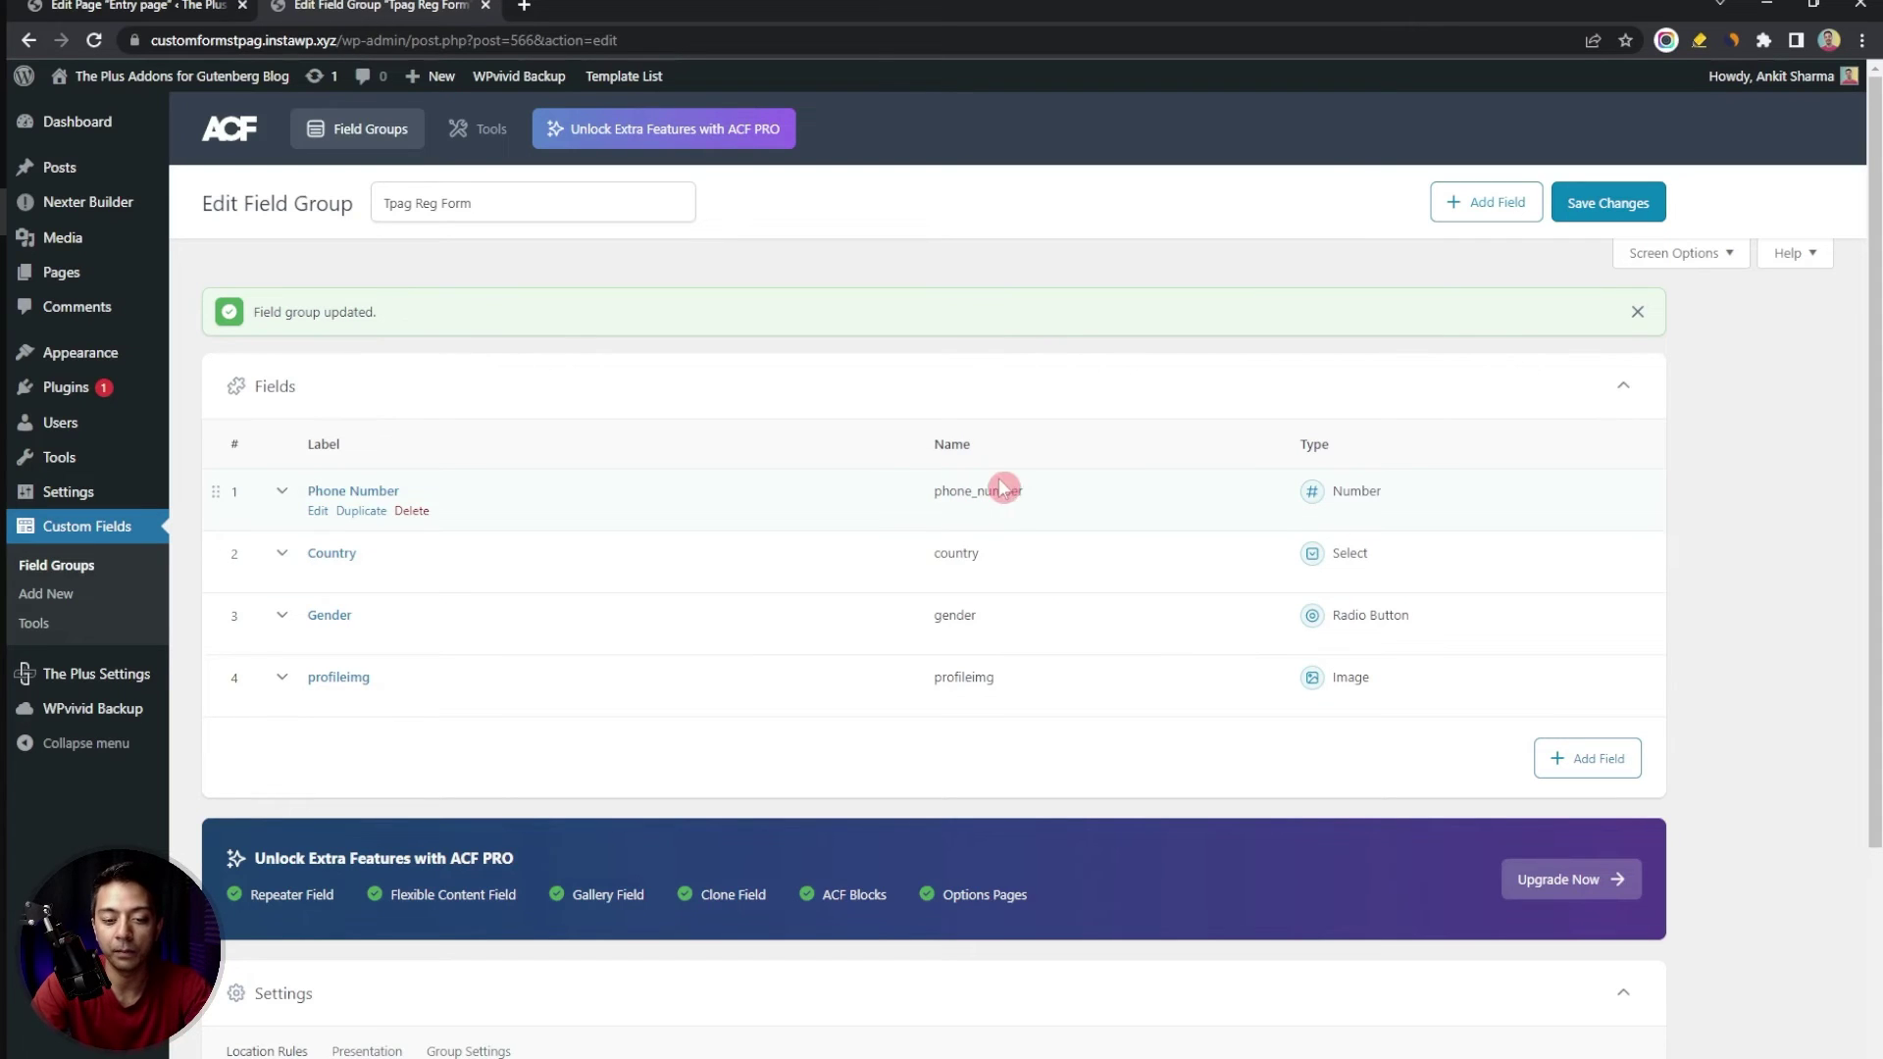
scroll(1092, 448, "down", 1)
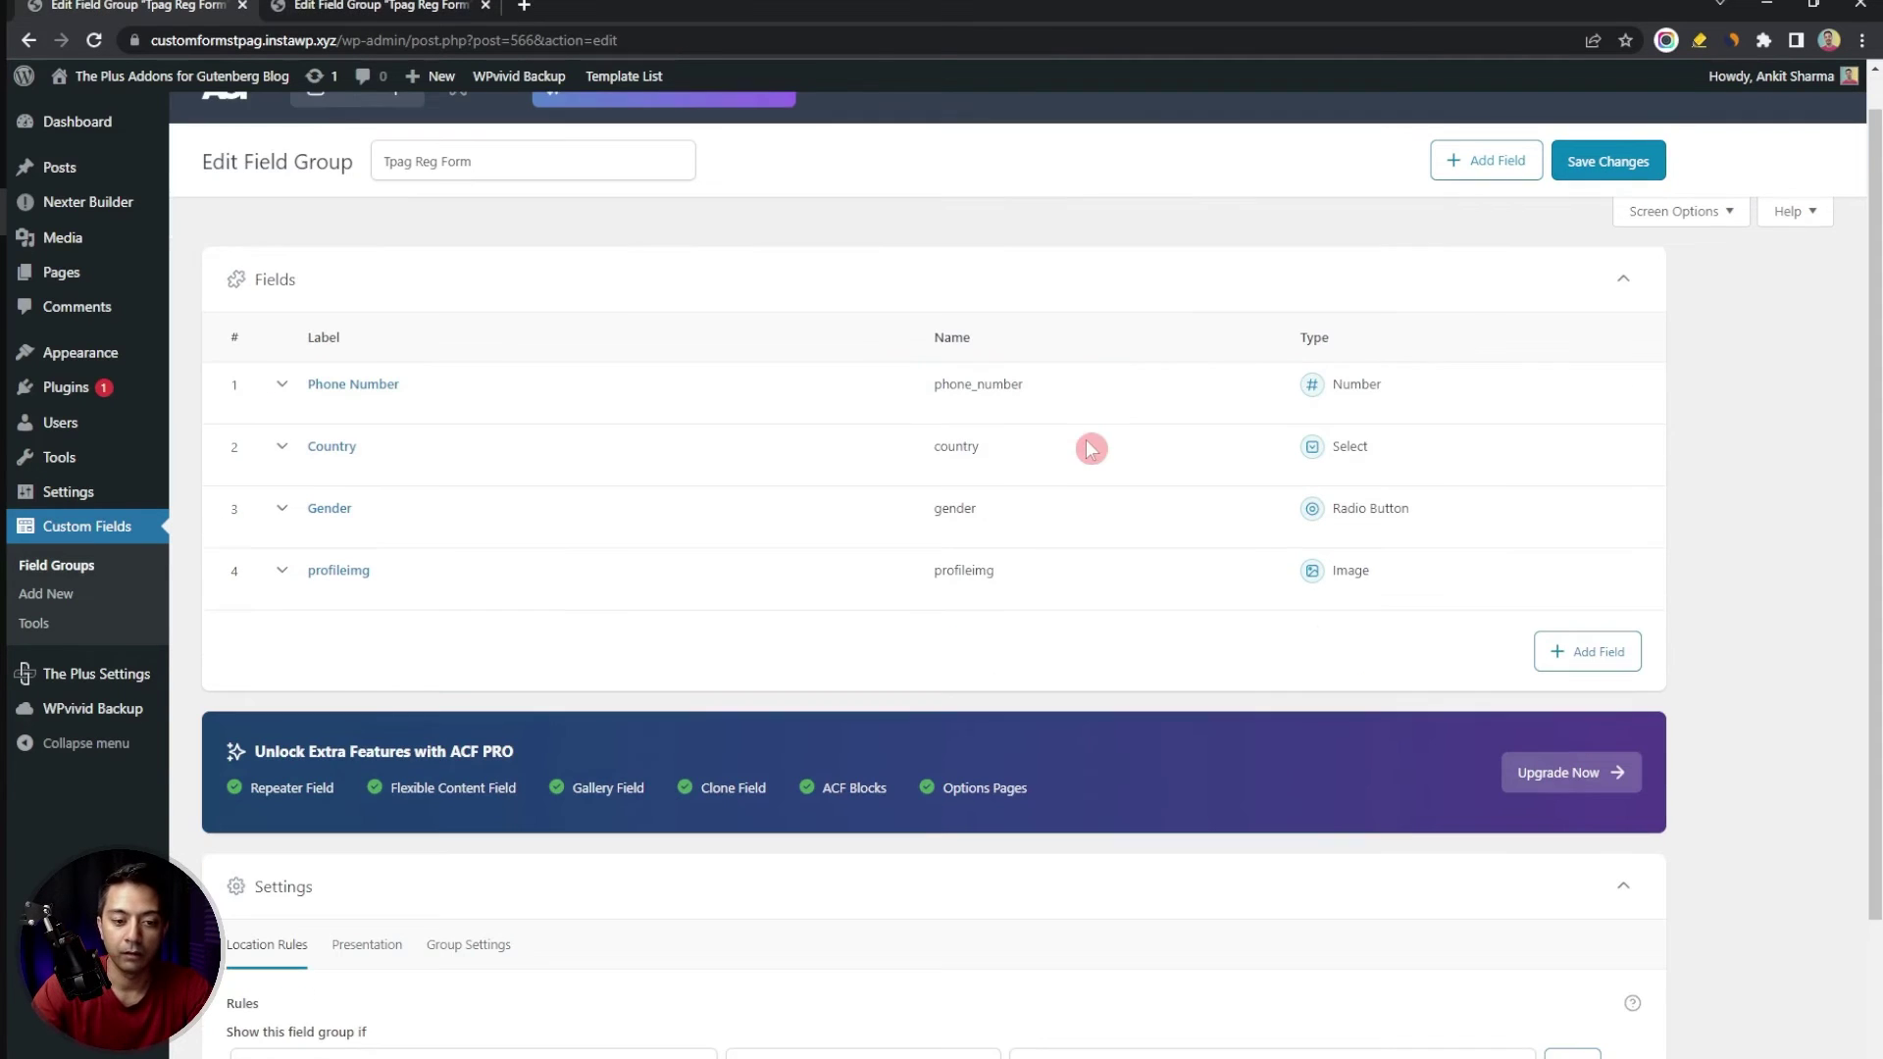
scroll(1091, 448, "down", 2)
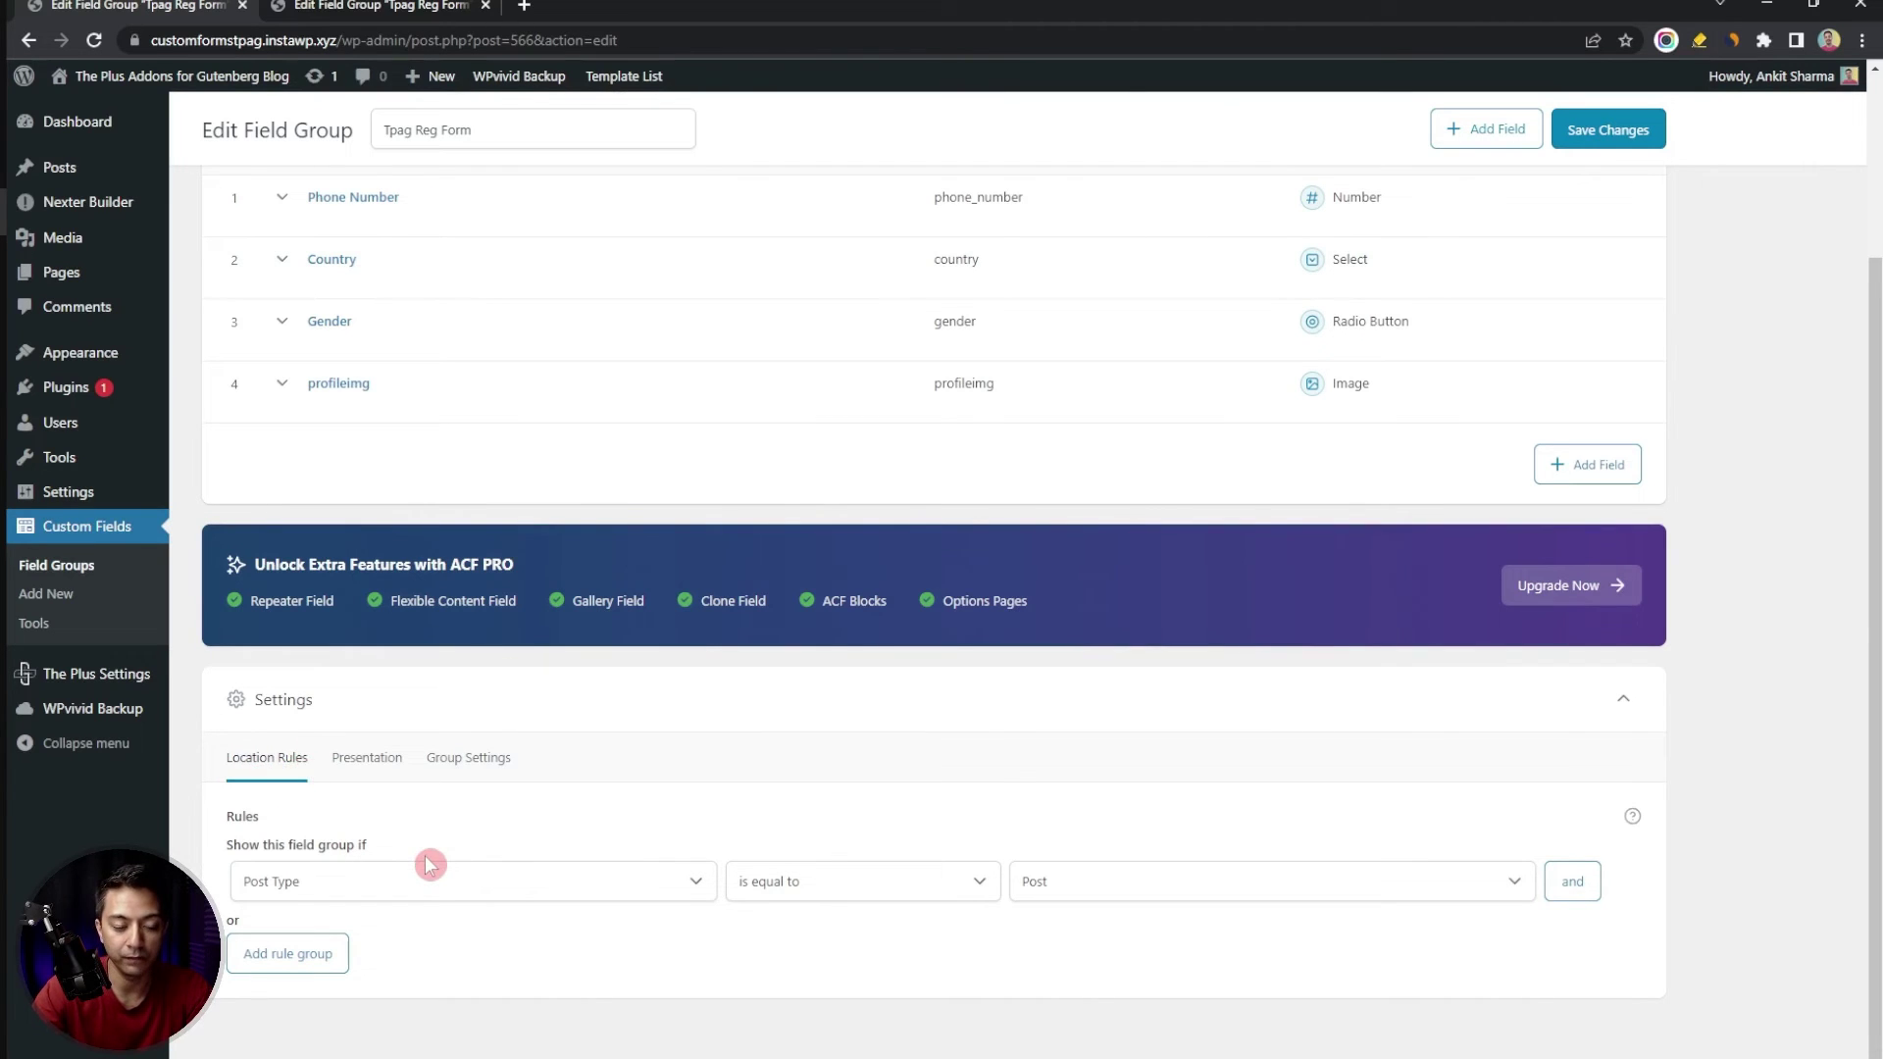
left_click(525, 889)
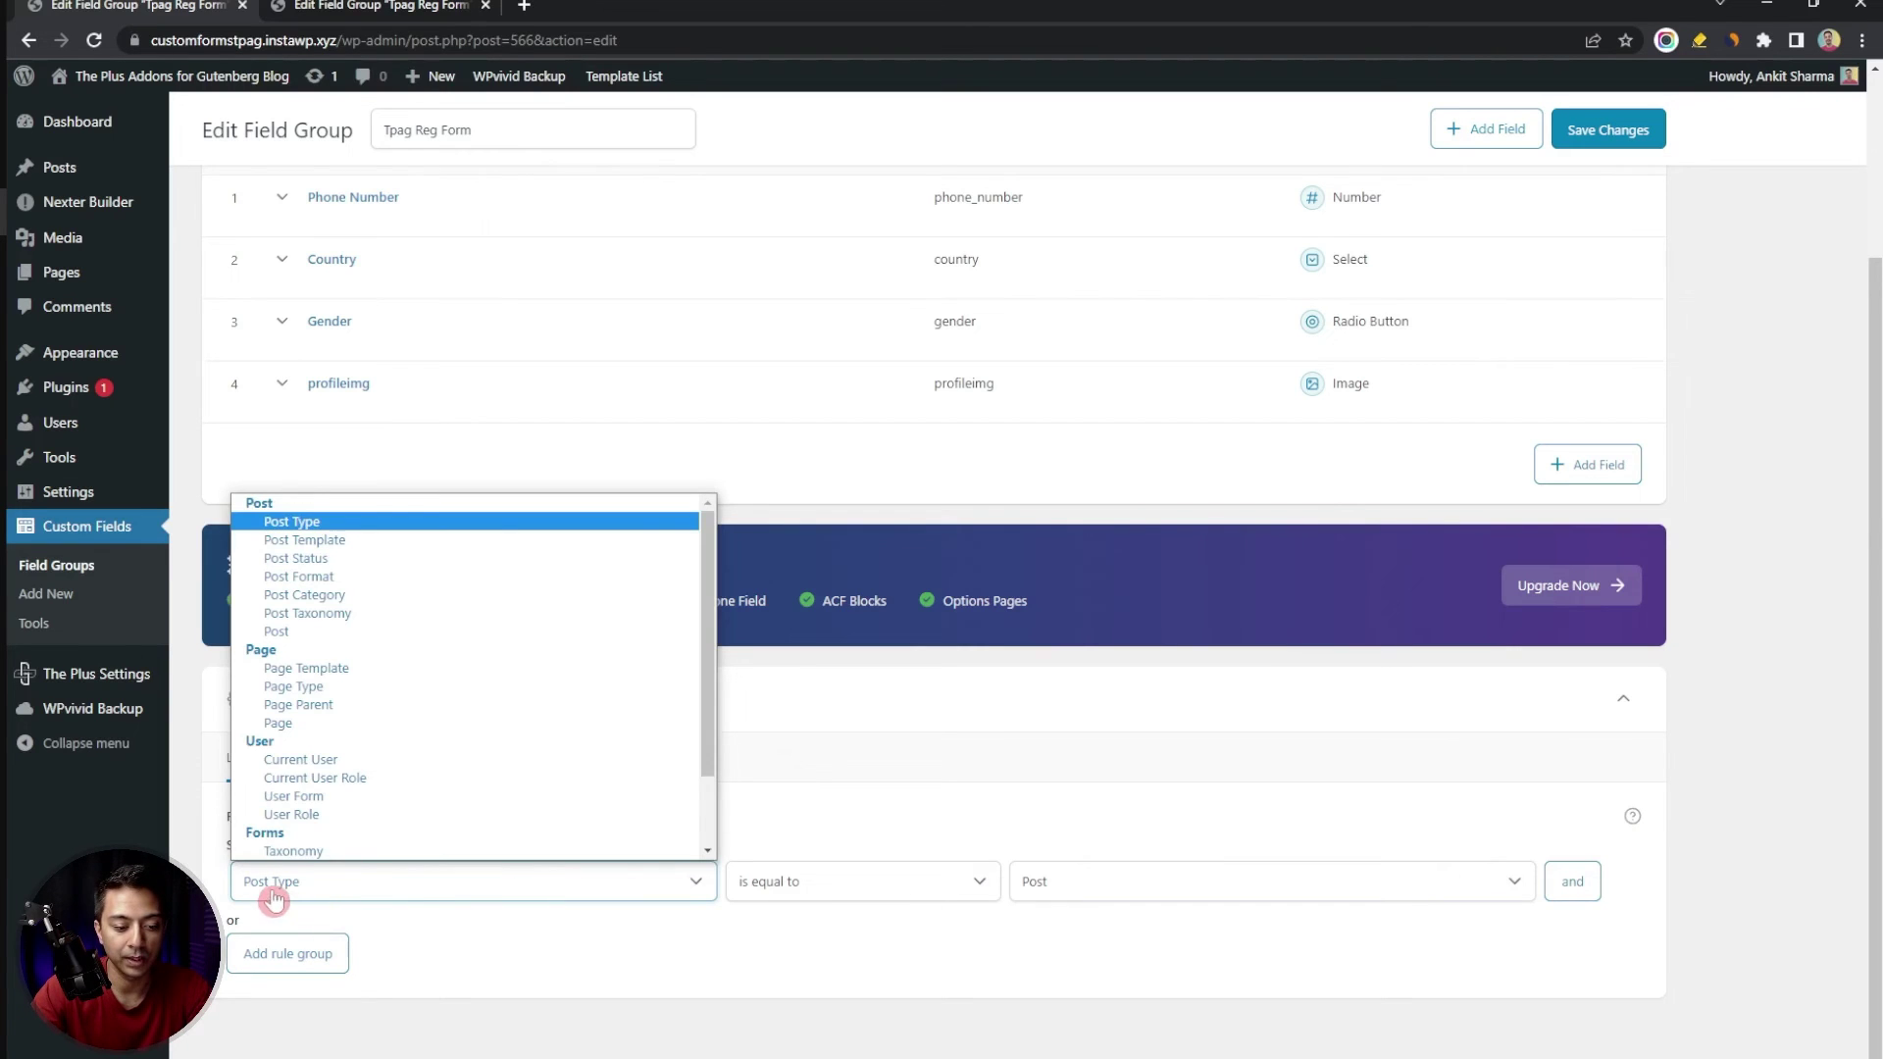
left_click(293, 796)
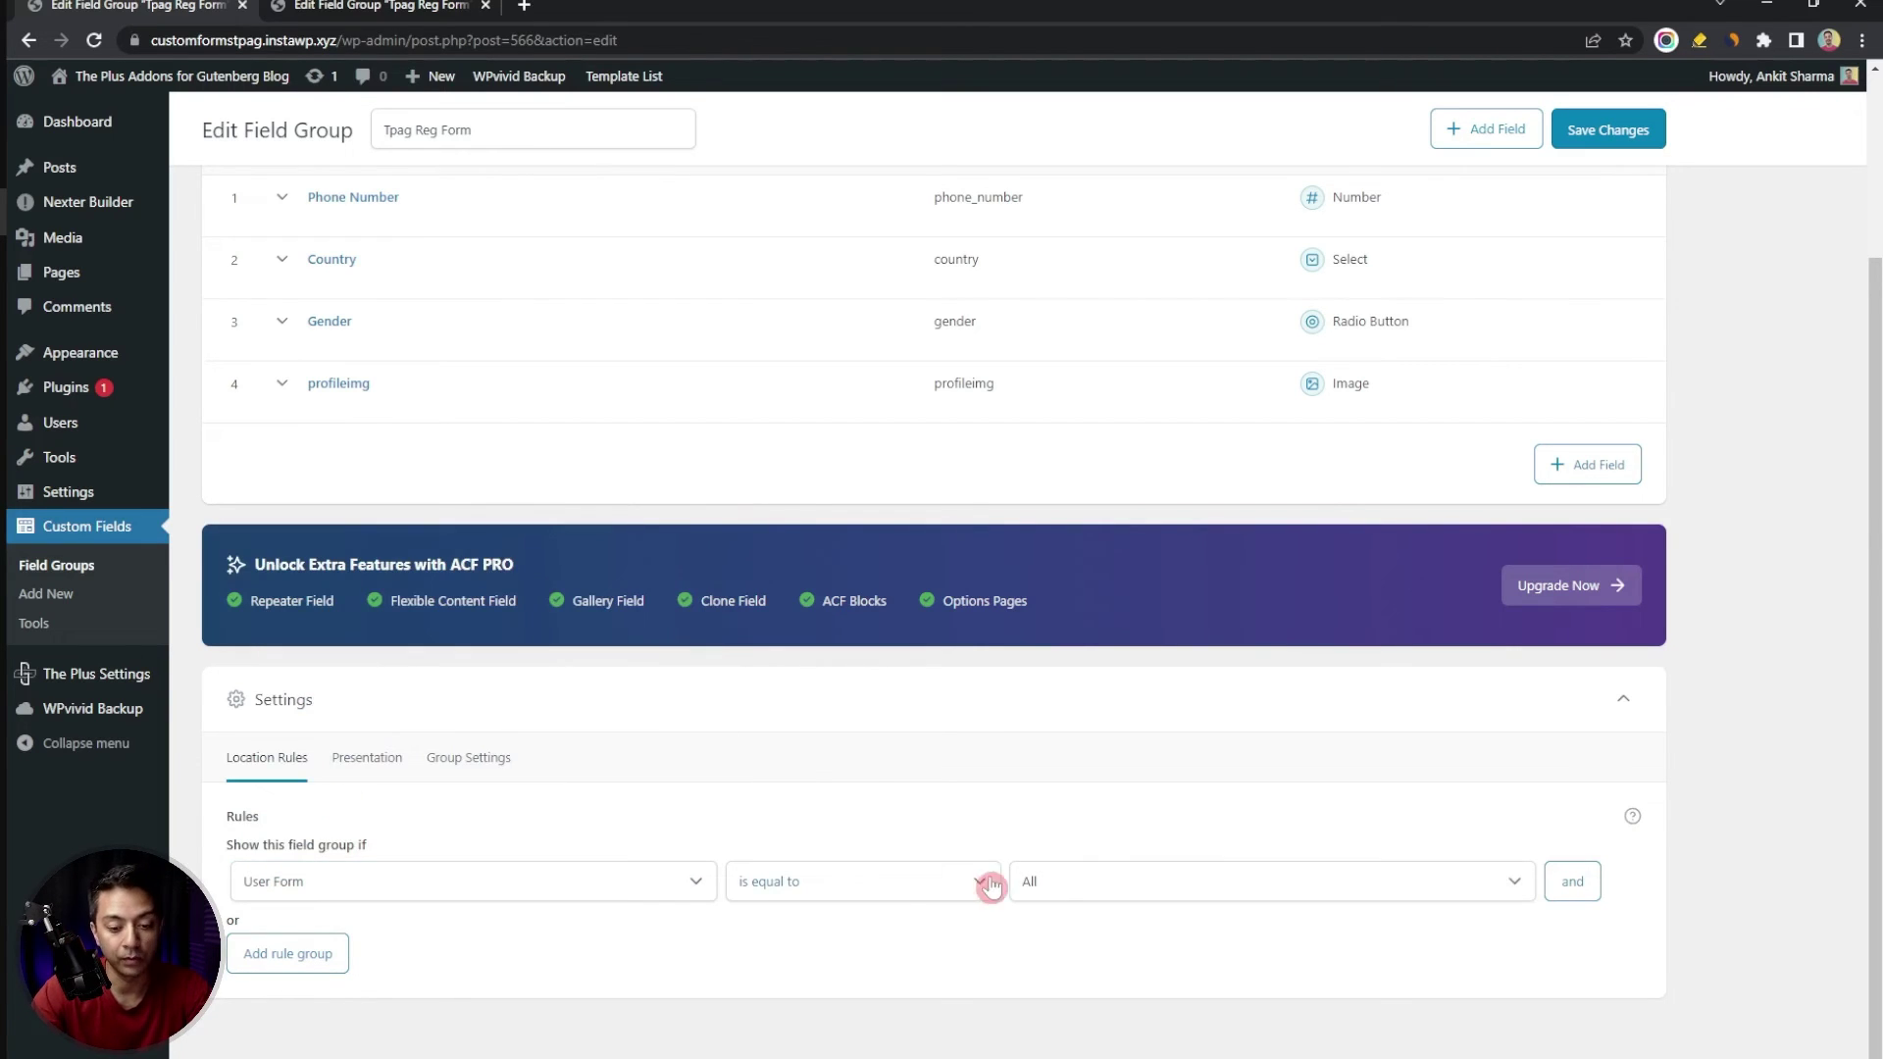
left_click(1620, 135)
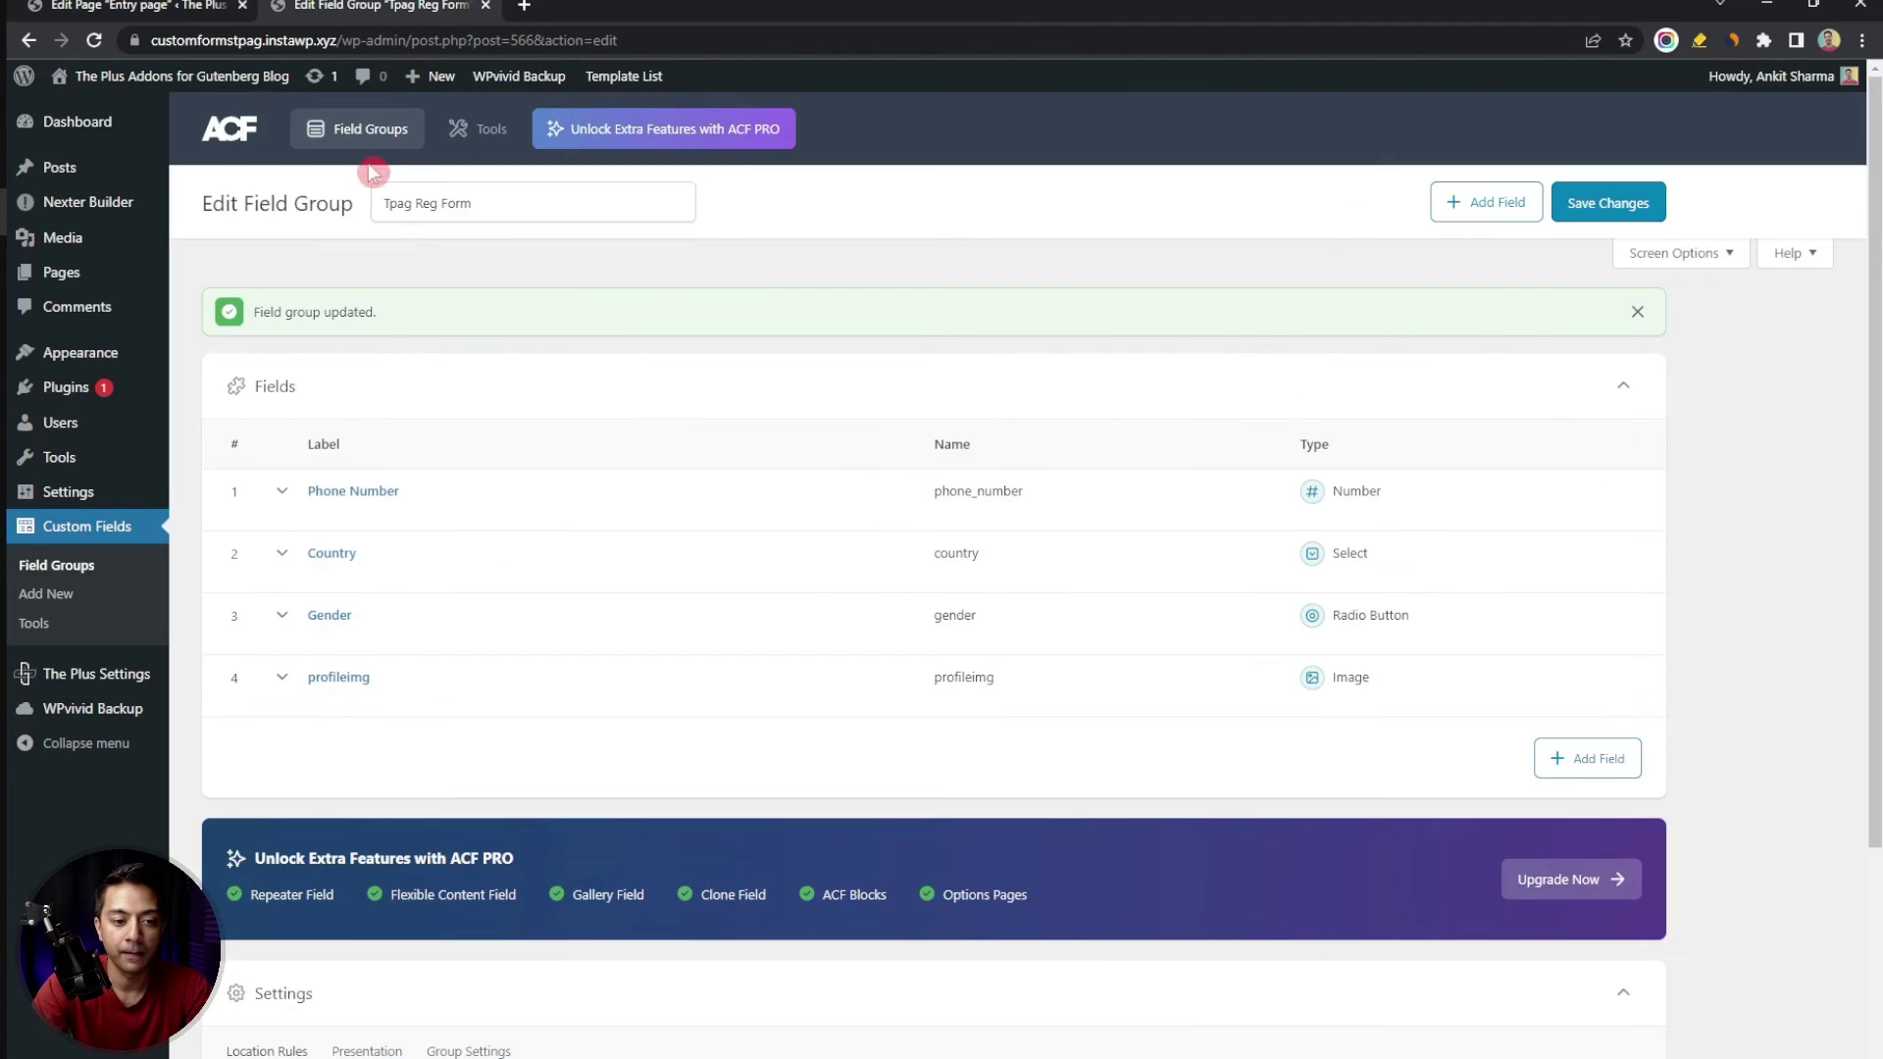
left_click(198, 6)
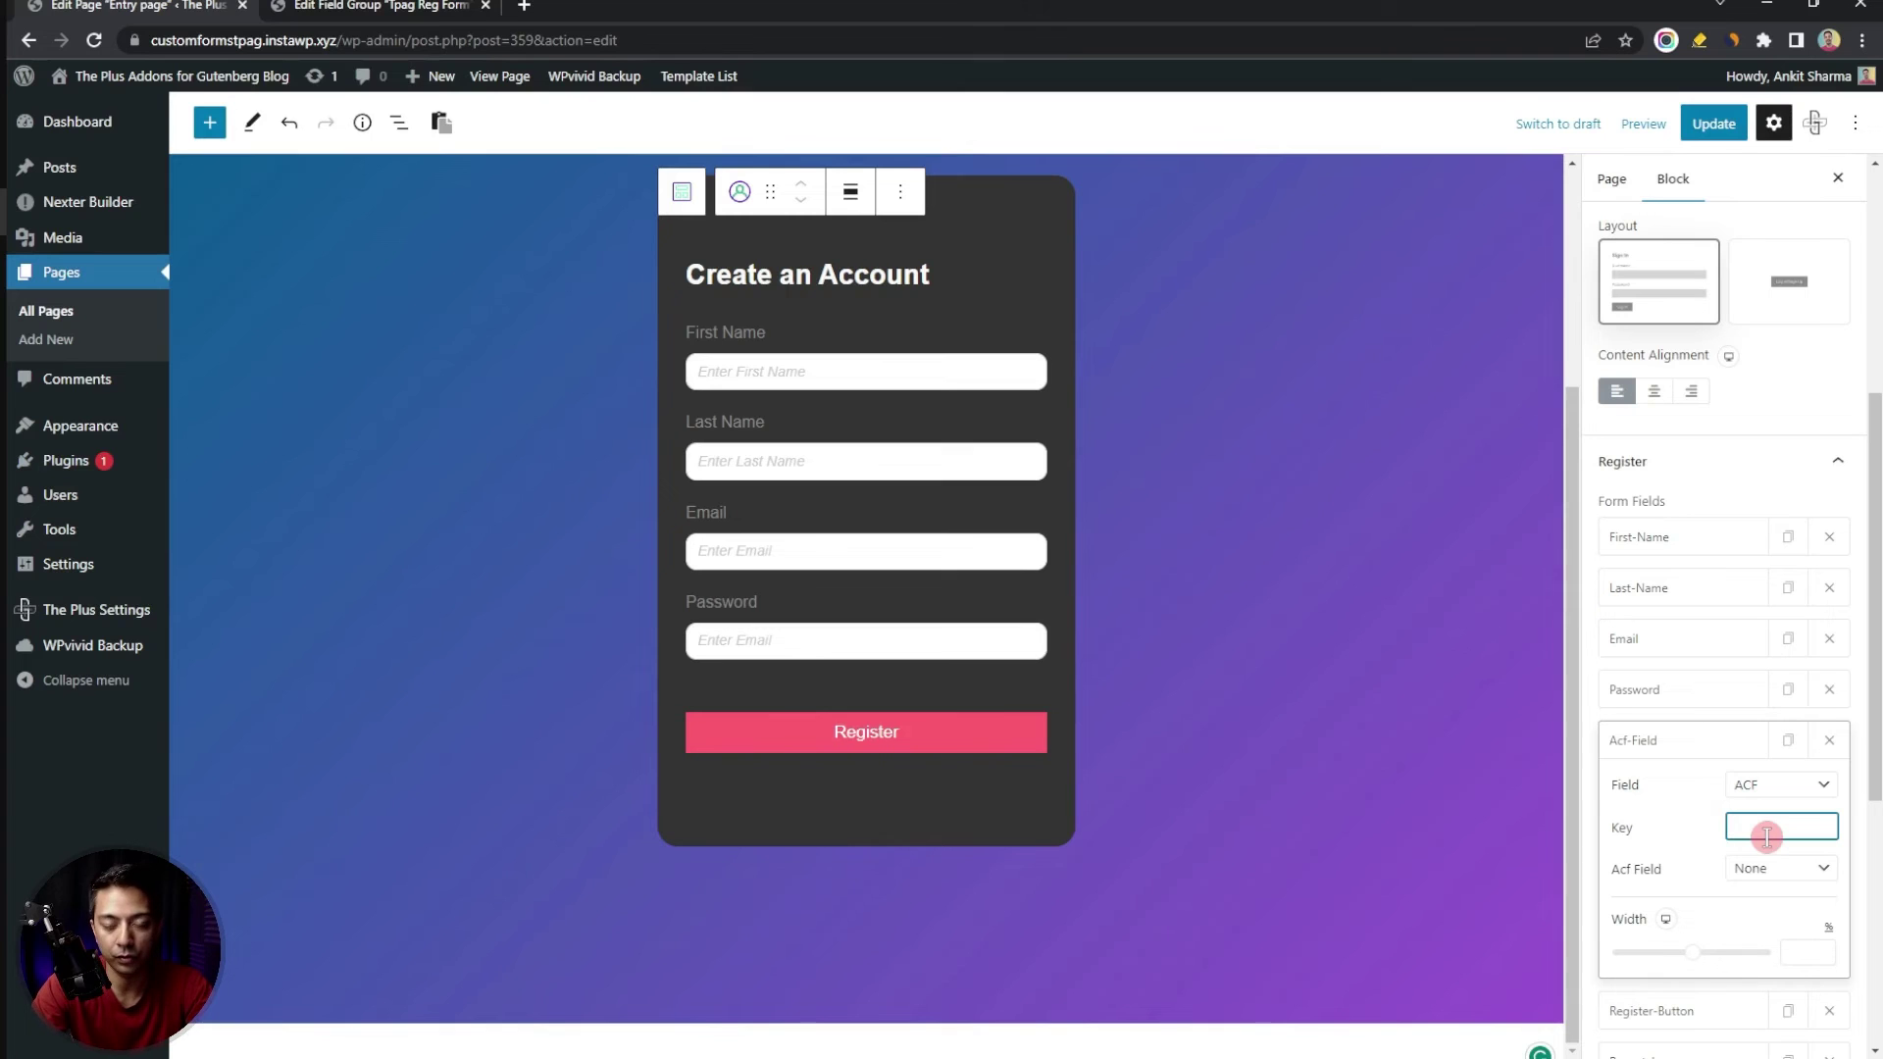
Set the form's ACF field key to phone_number and its type to Number
left_click(422, 6)
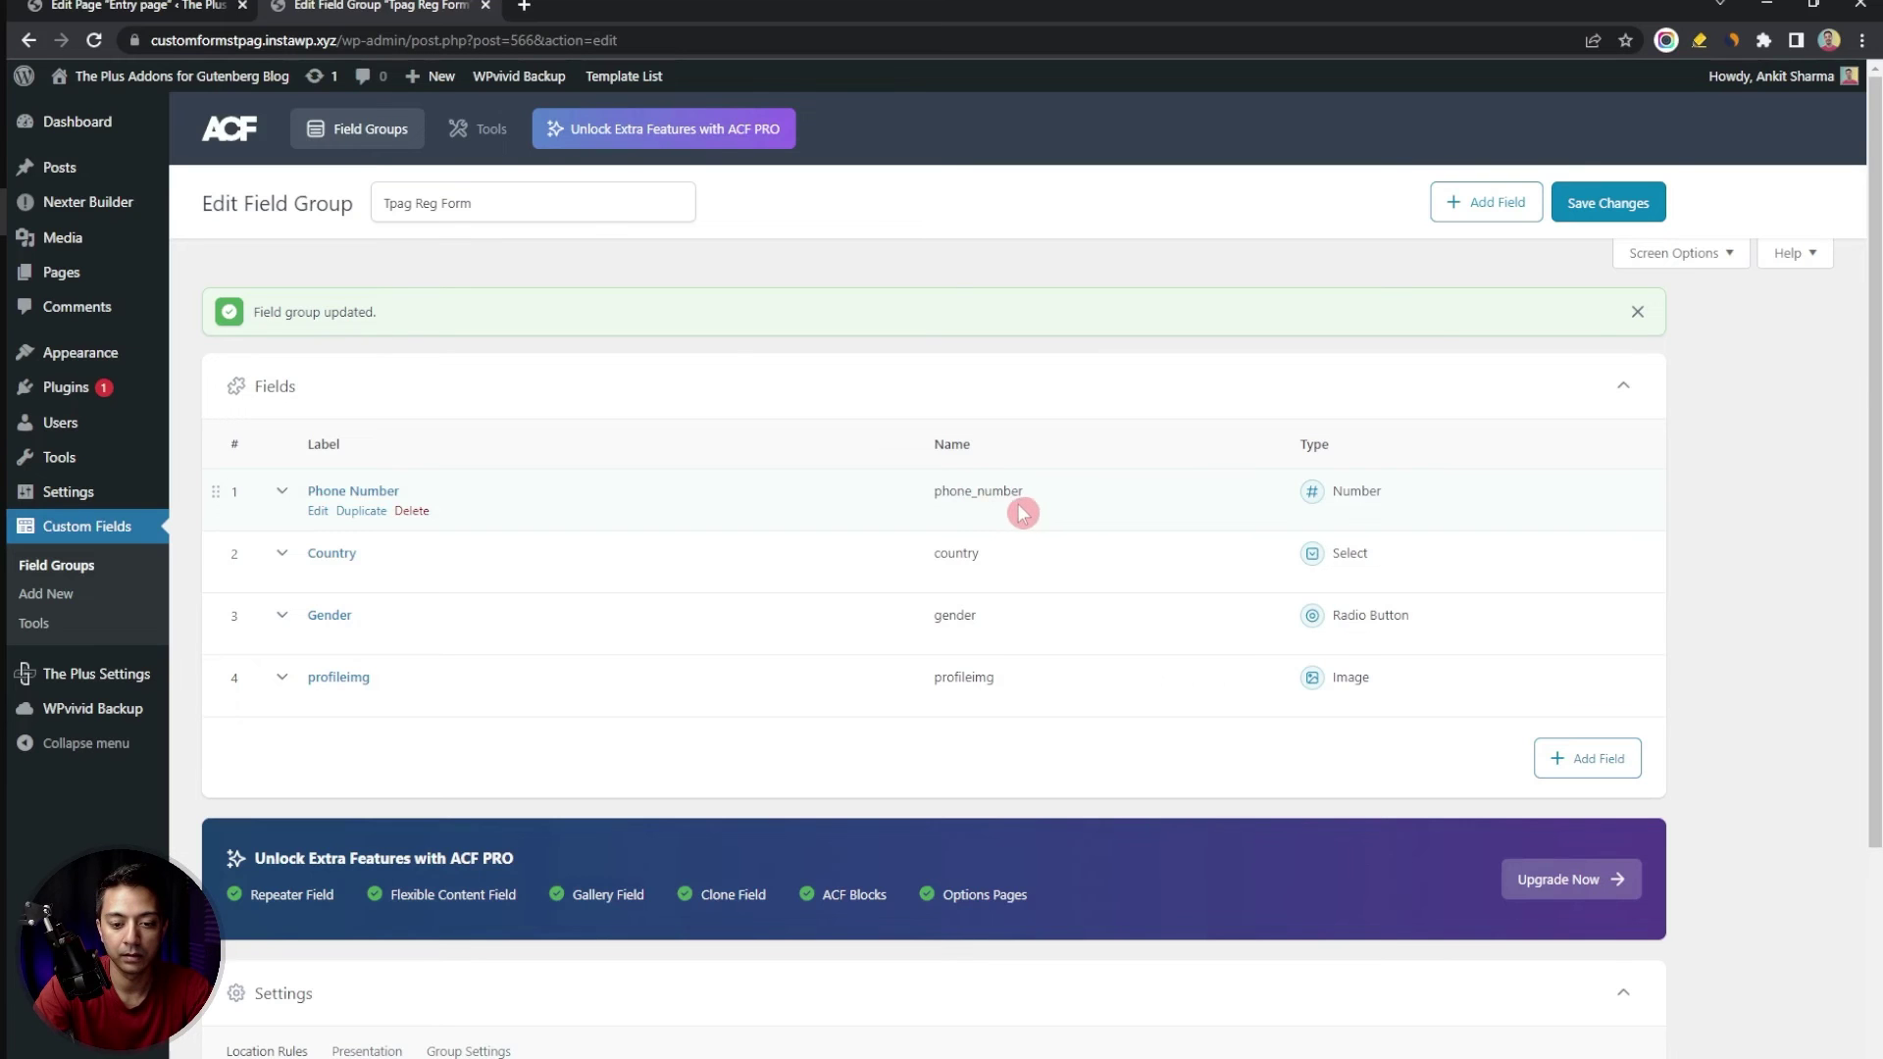
key("ctrl+Tab")
key("ctrl+v")
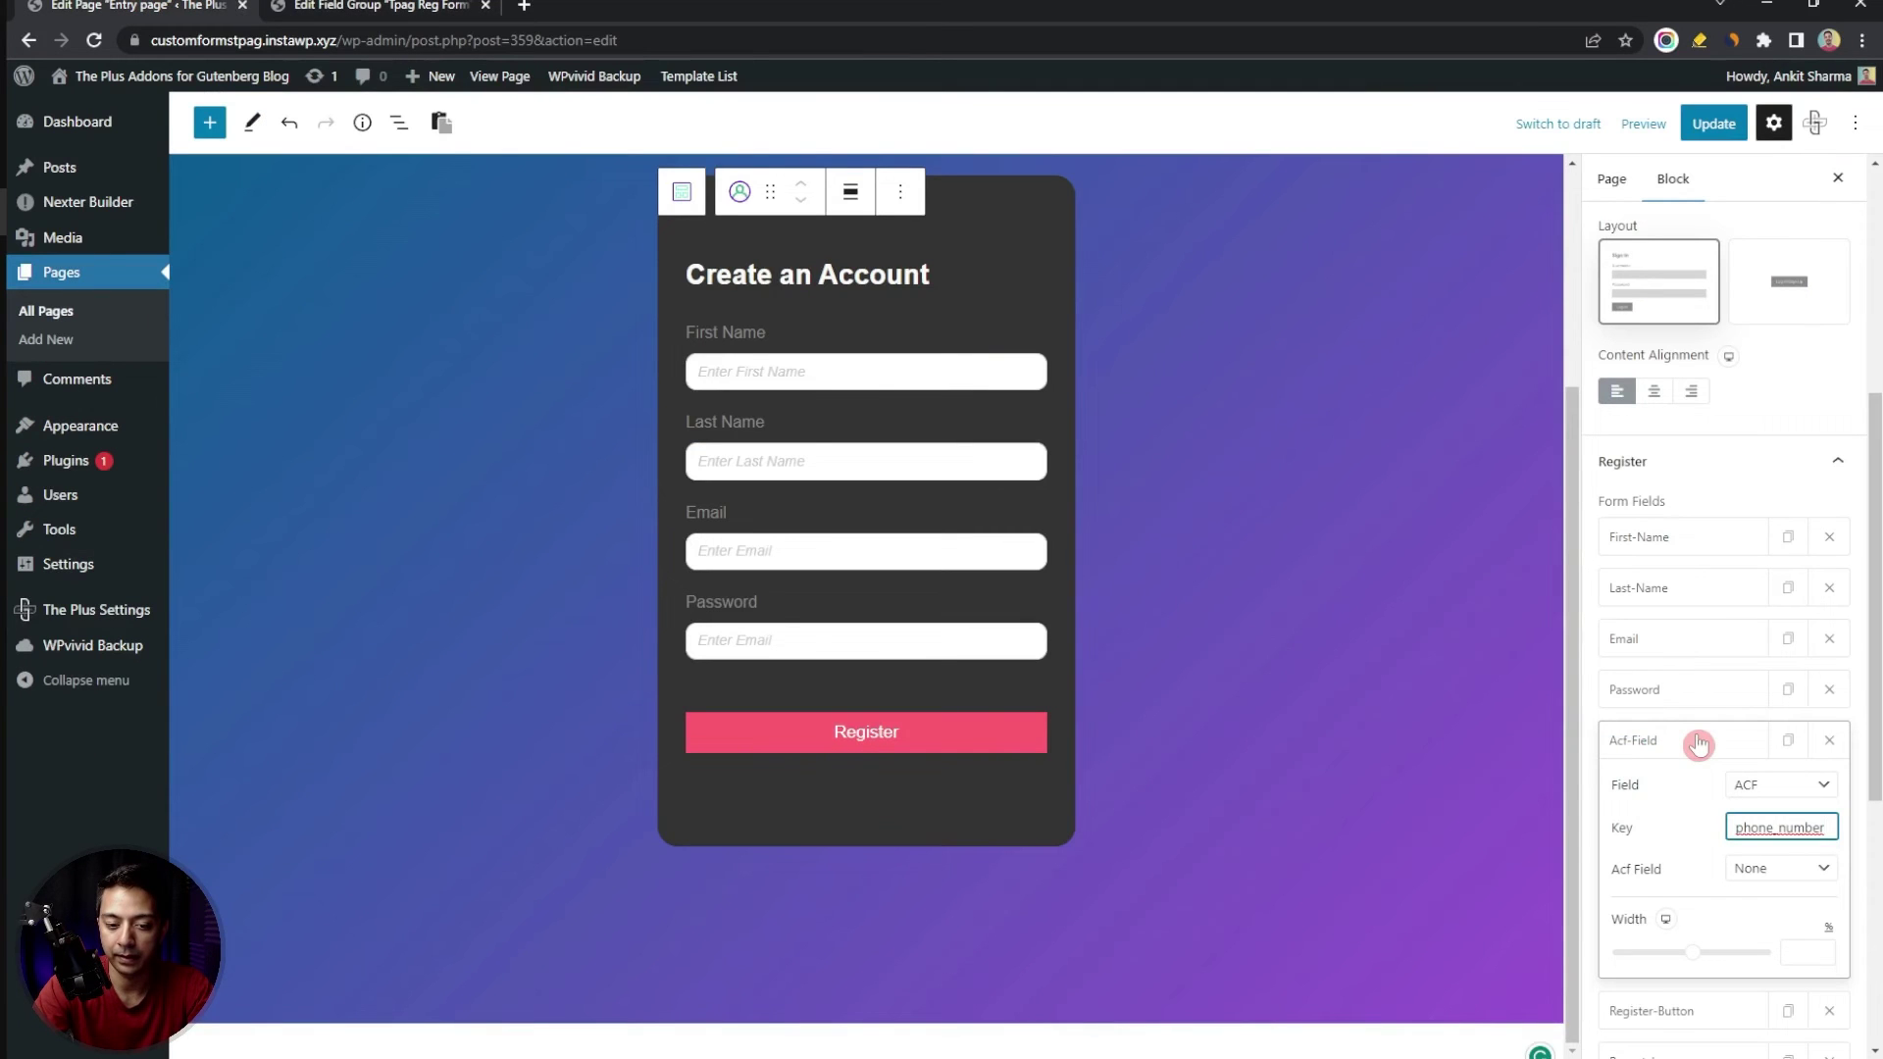
left_click(1778, 871)
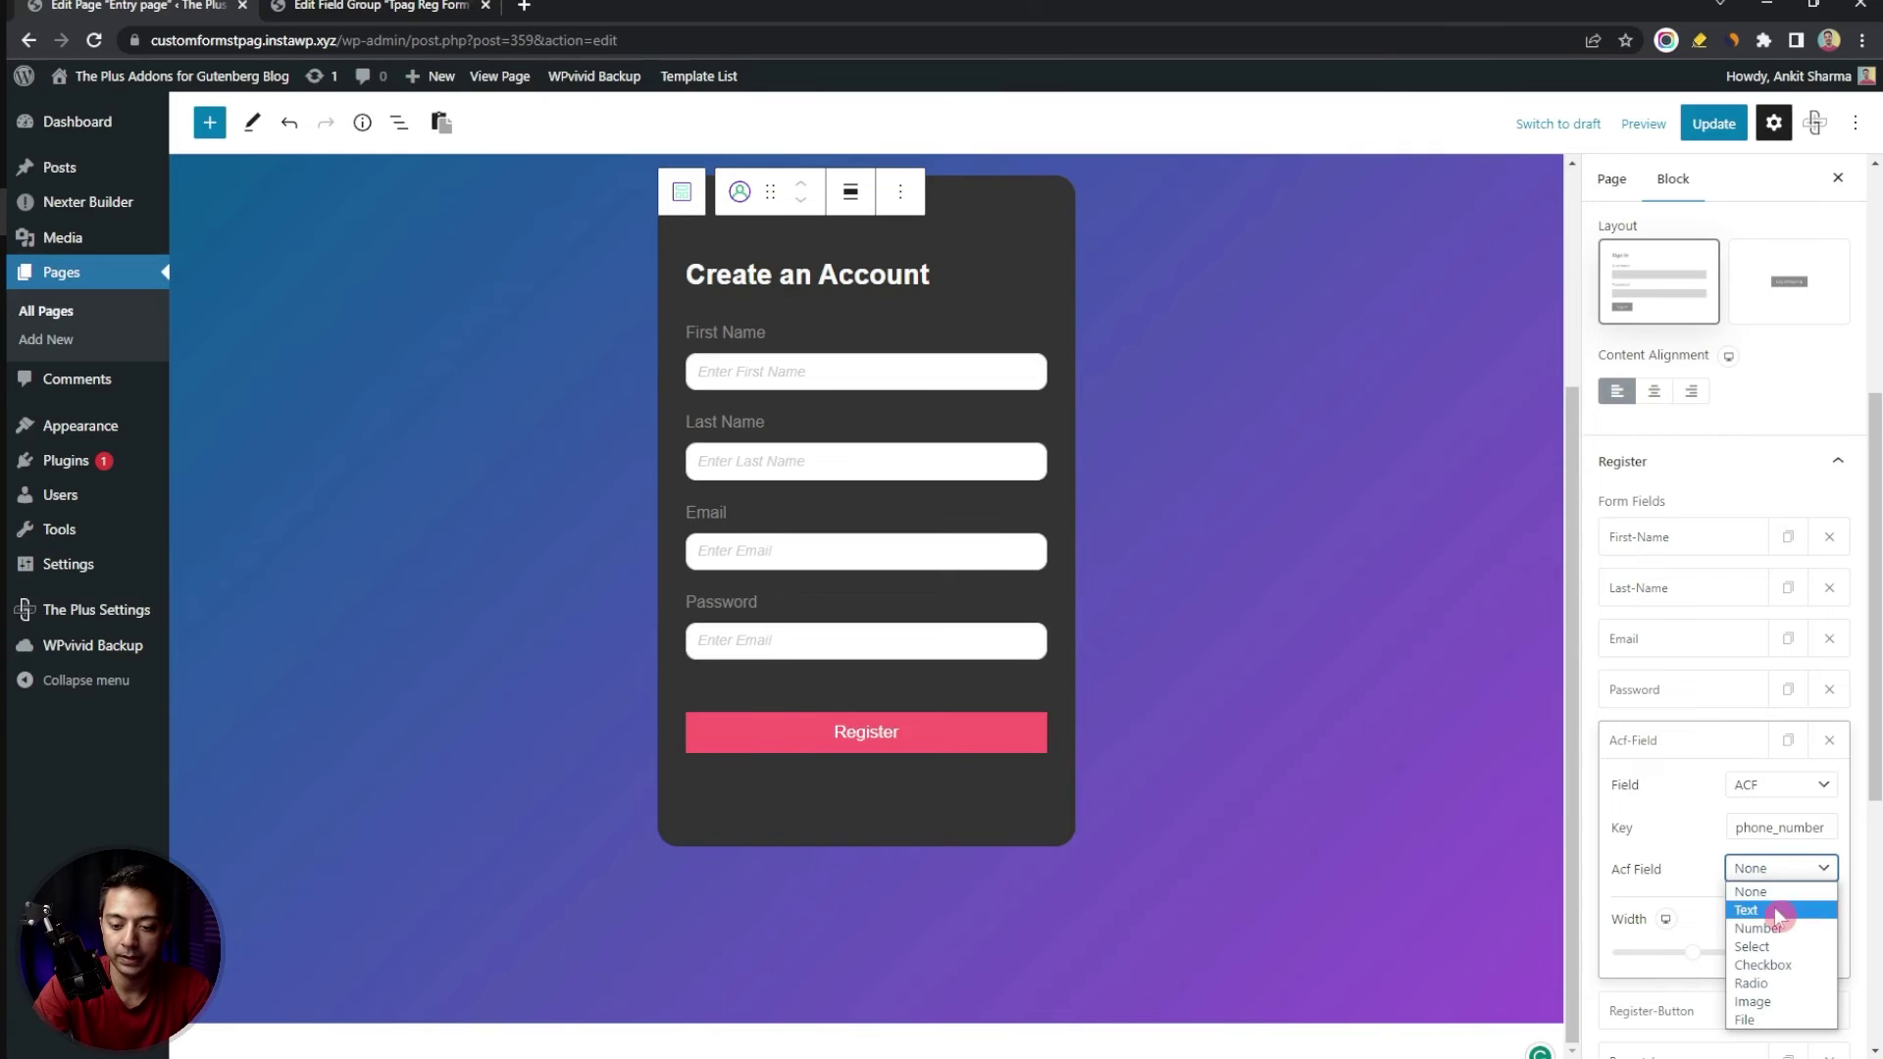
left_click(1778, 929)
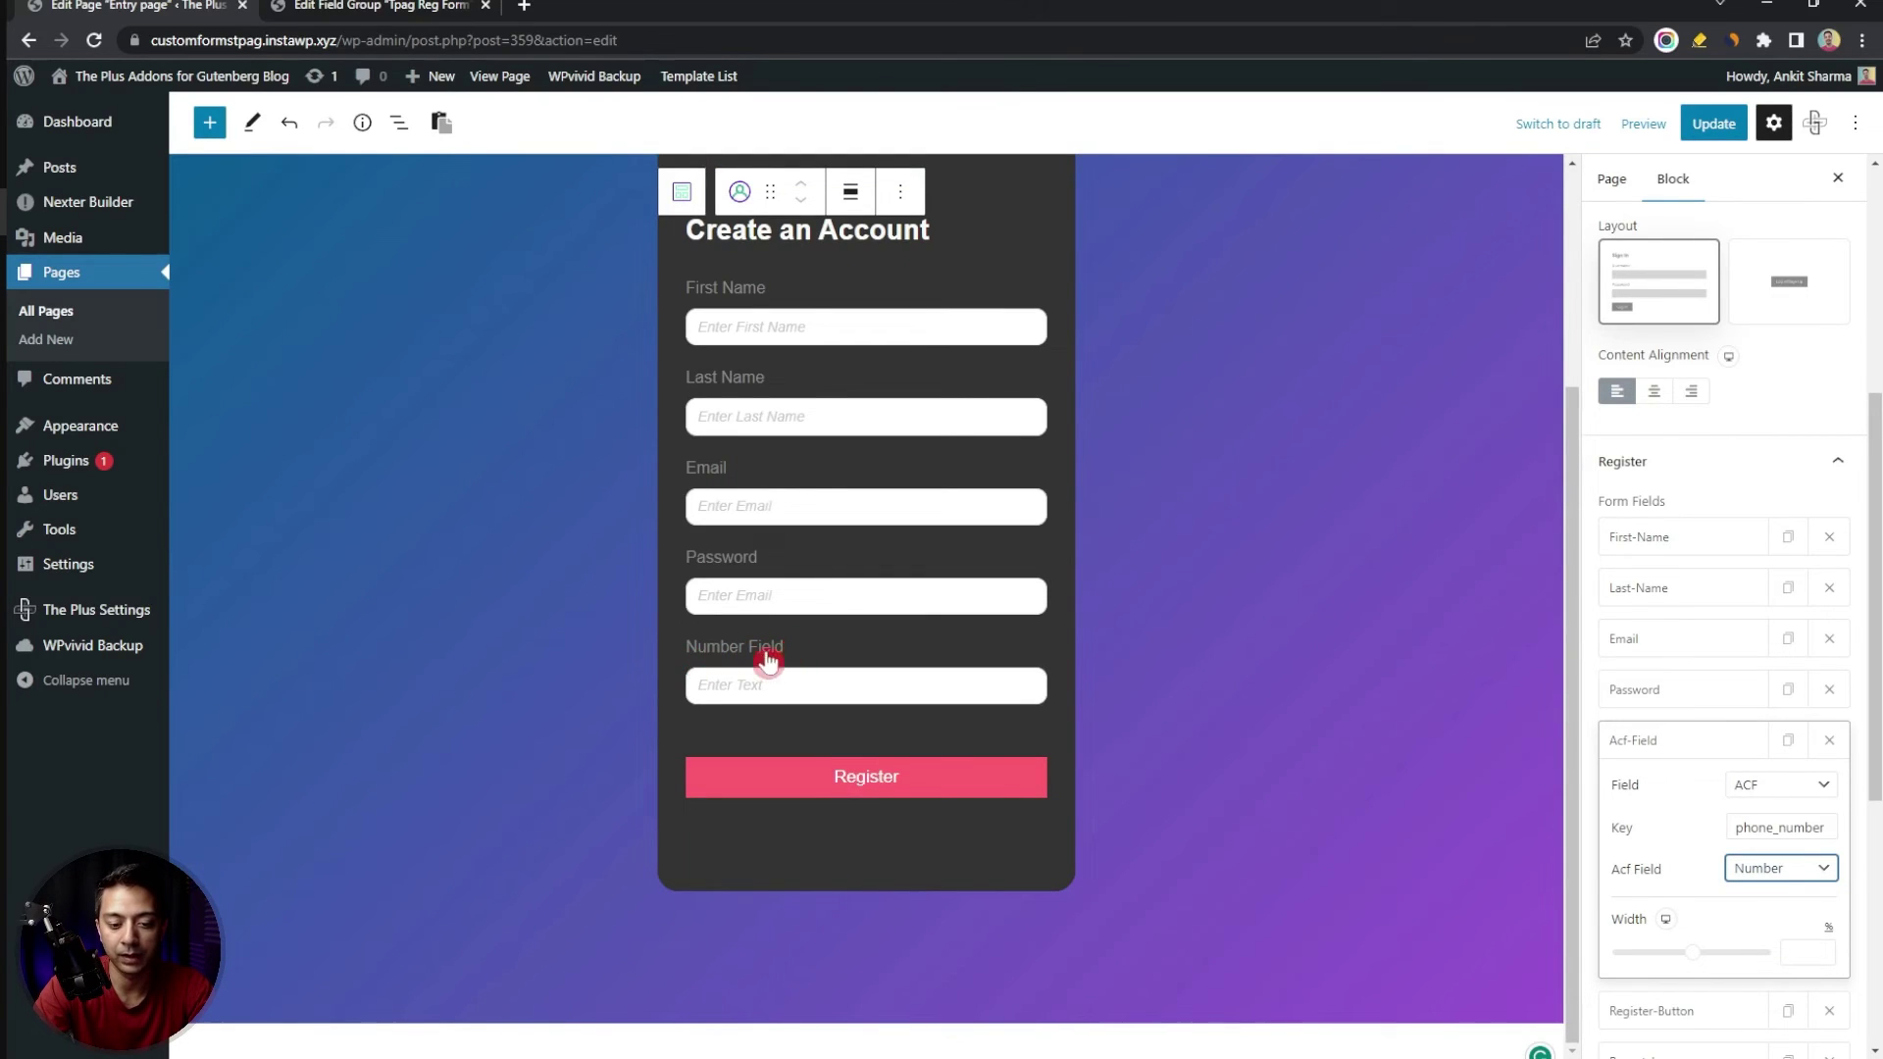
left_click(1619, 750)
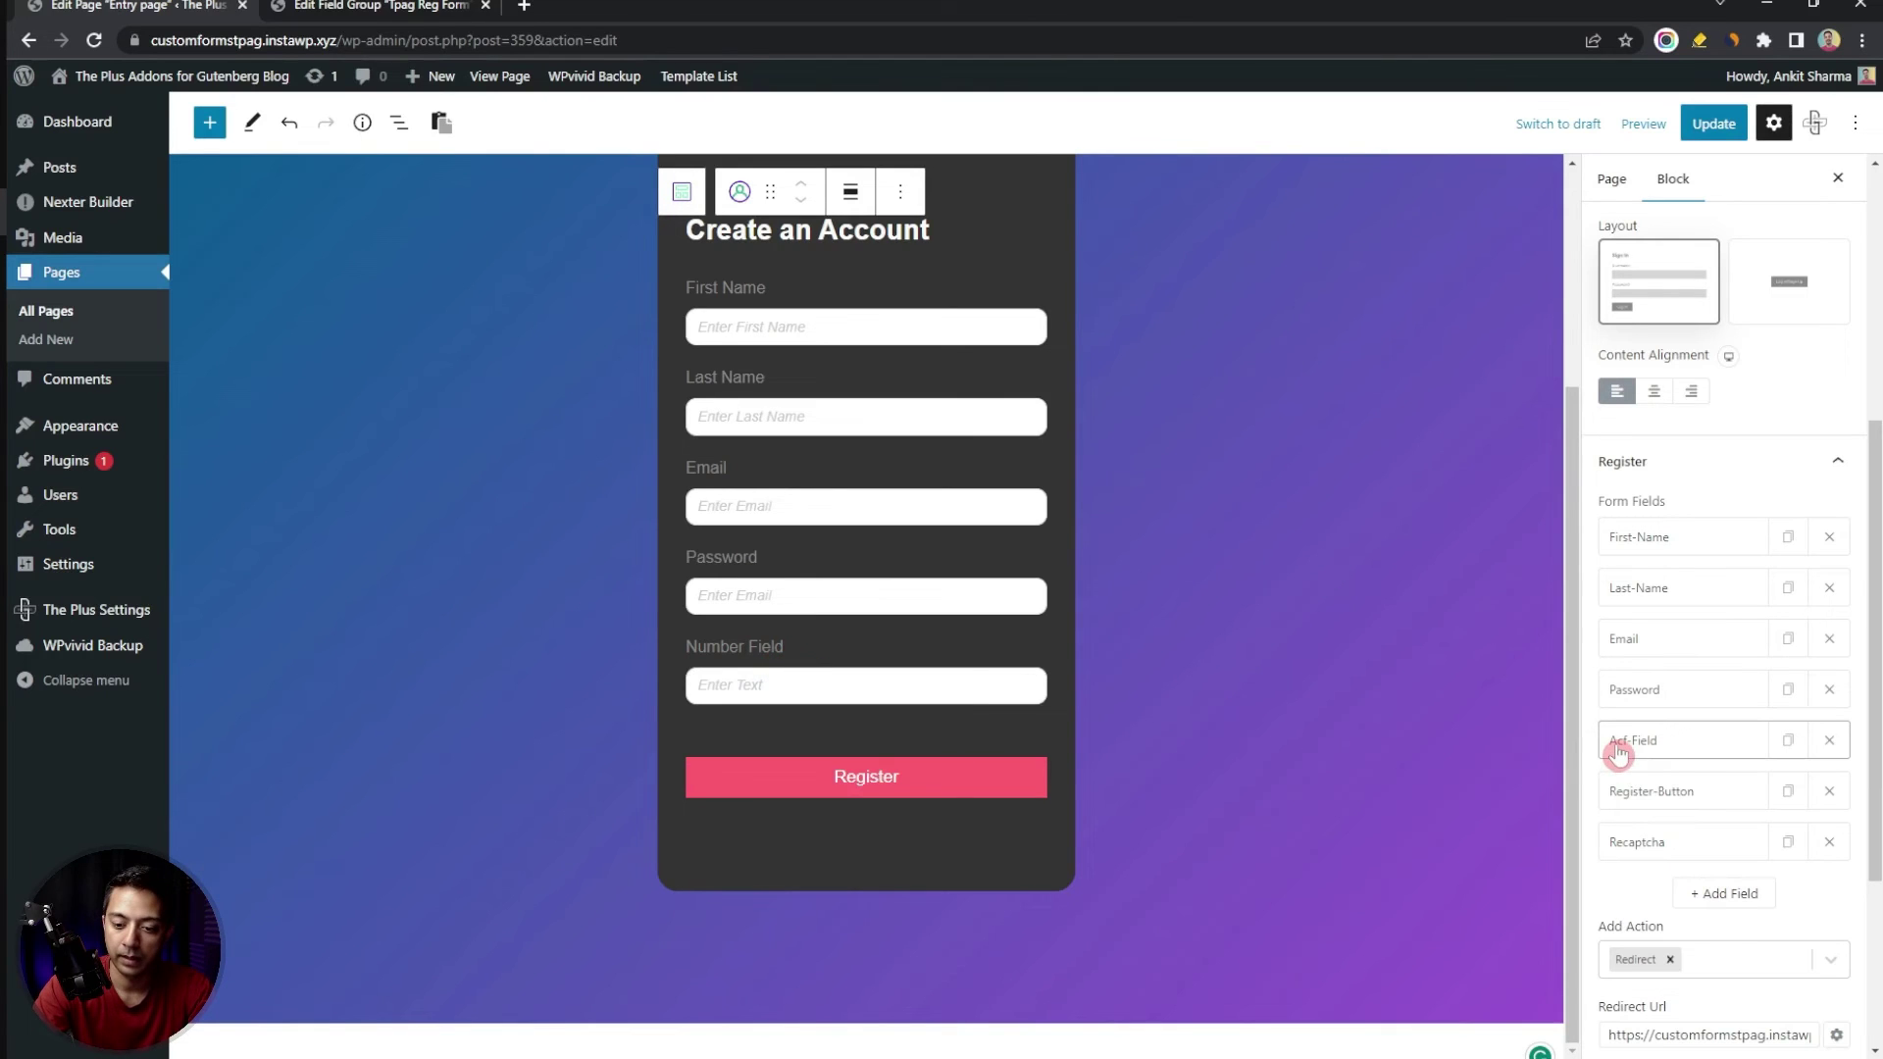
left_click(1790, 740)
Key the duplicated ACF field to country and set its type to Select
left_click(382, 6)
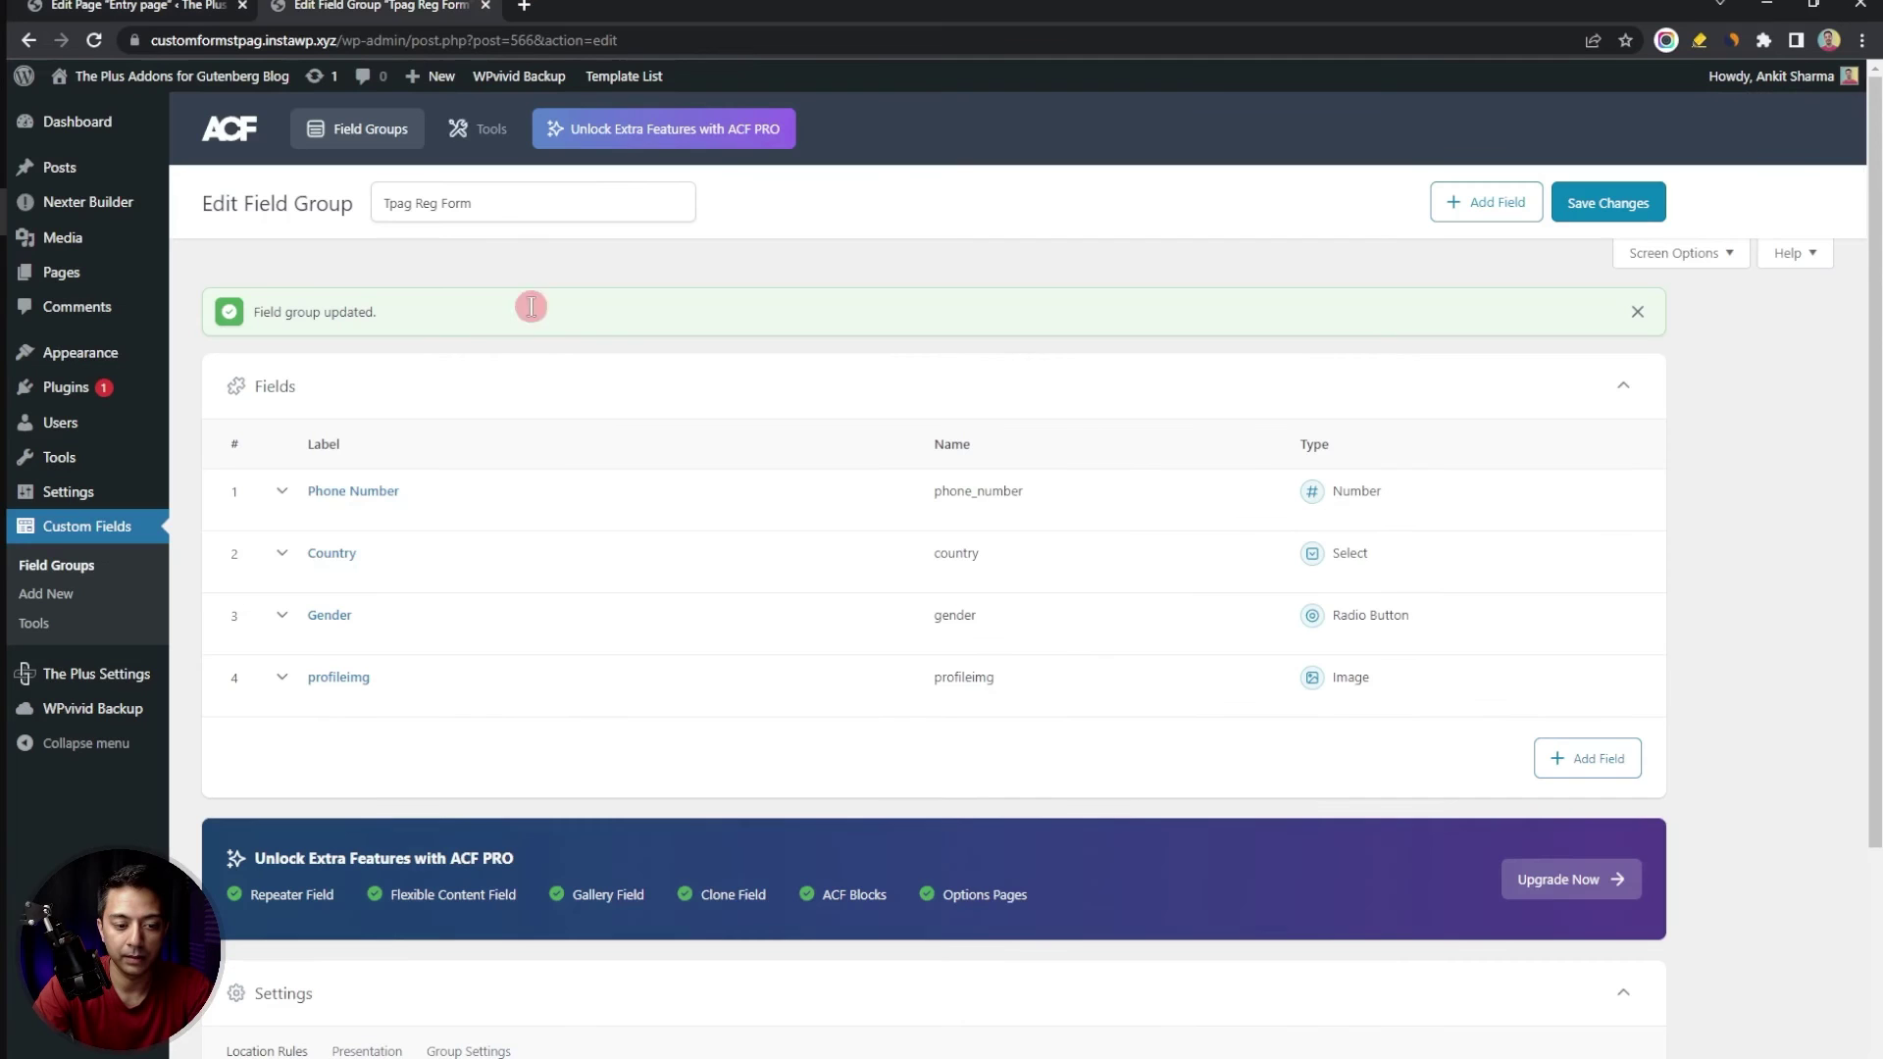
left_click(987, 554)
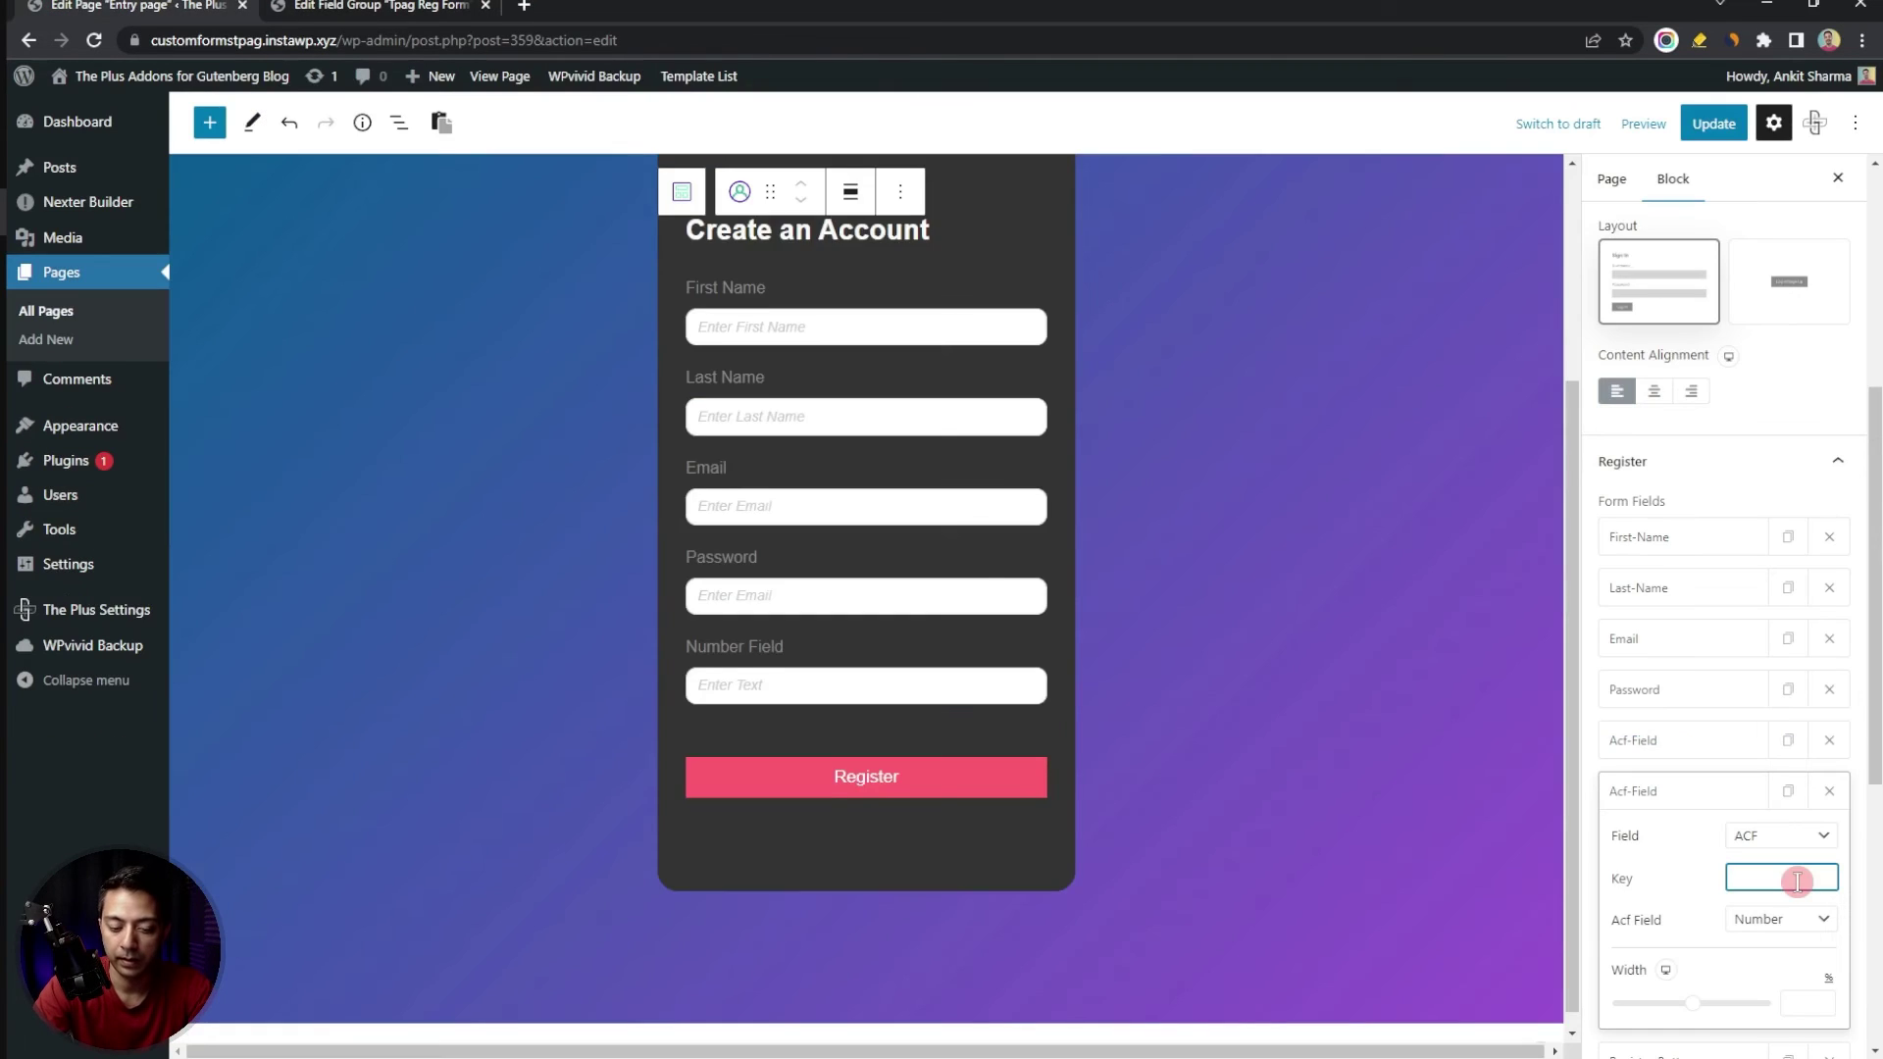
left_click(137, 6)
left_click(1781, 879)
key("ctrl+v")
scroll(1798, 882, "down", 2)
left_click(1795, 704)
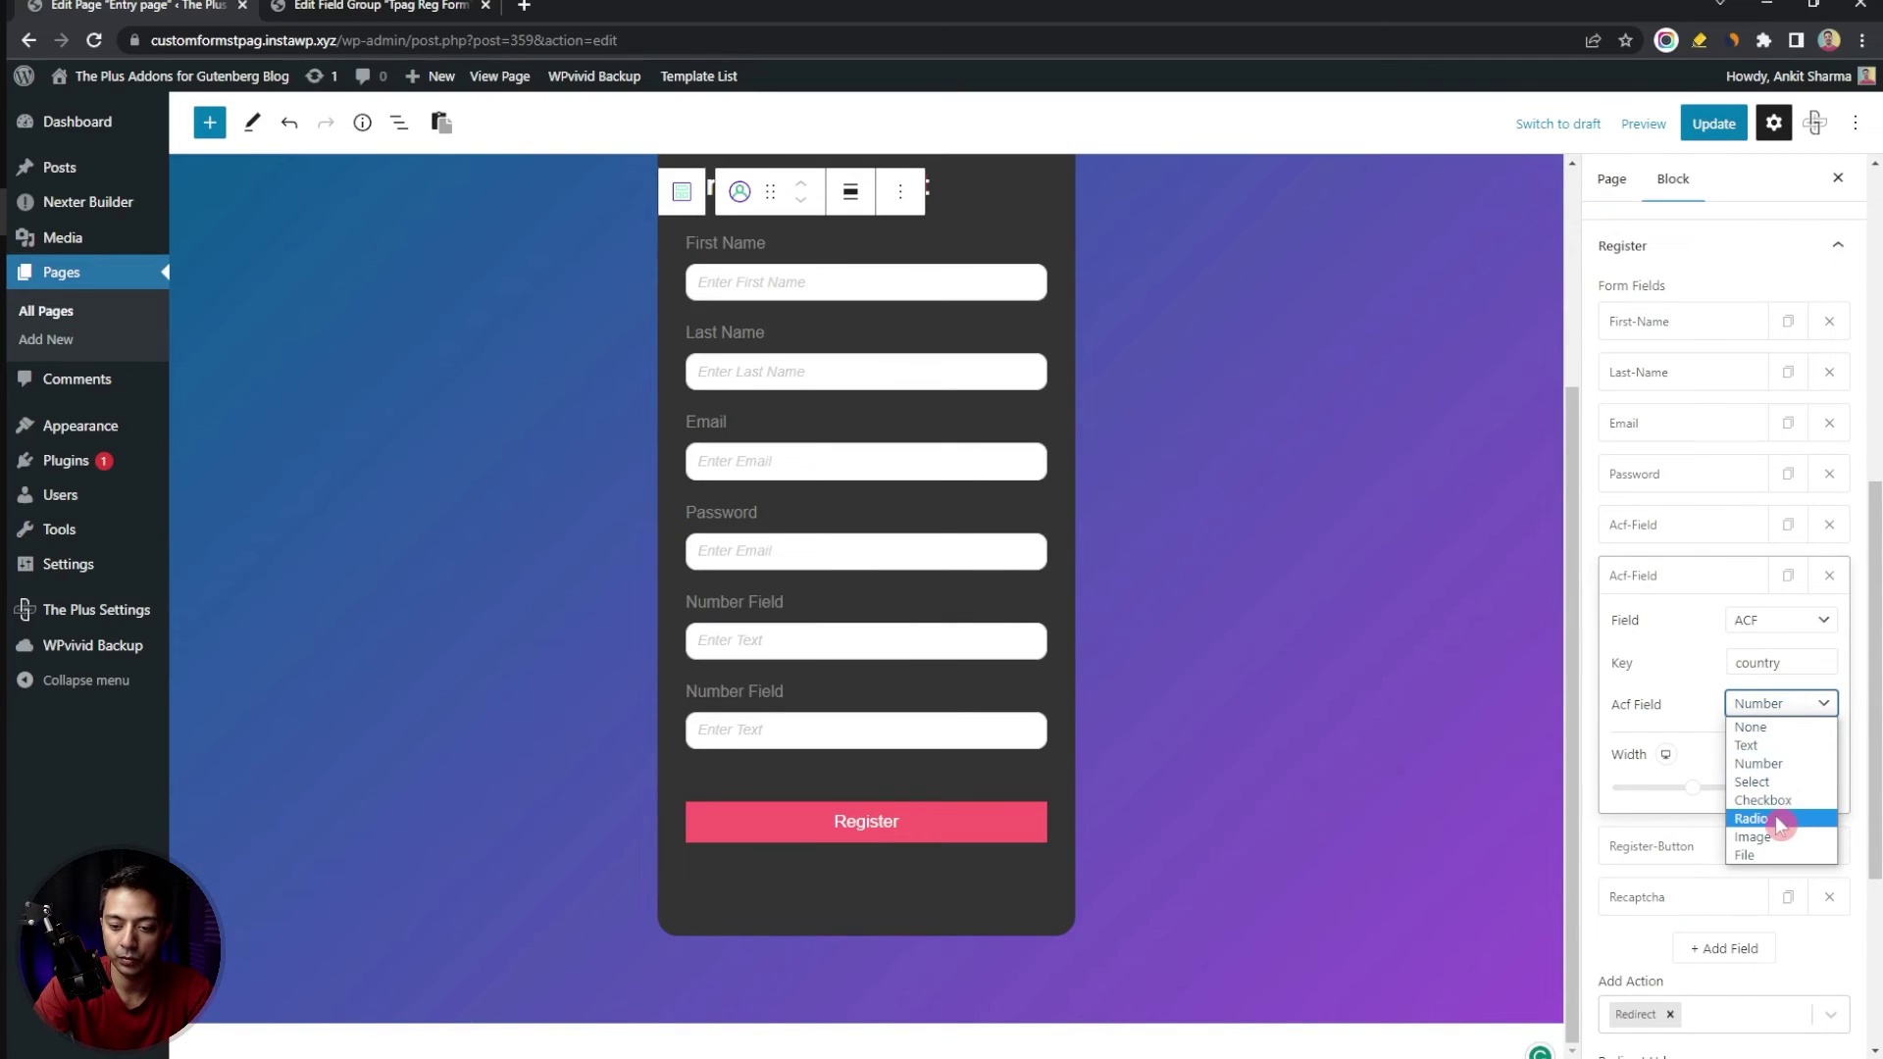
left_click(1756, 782)
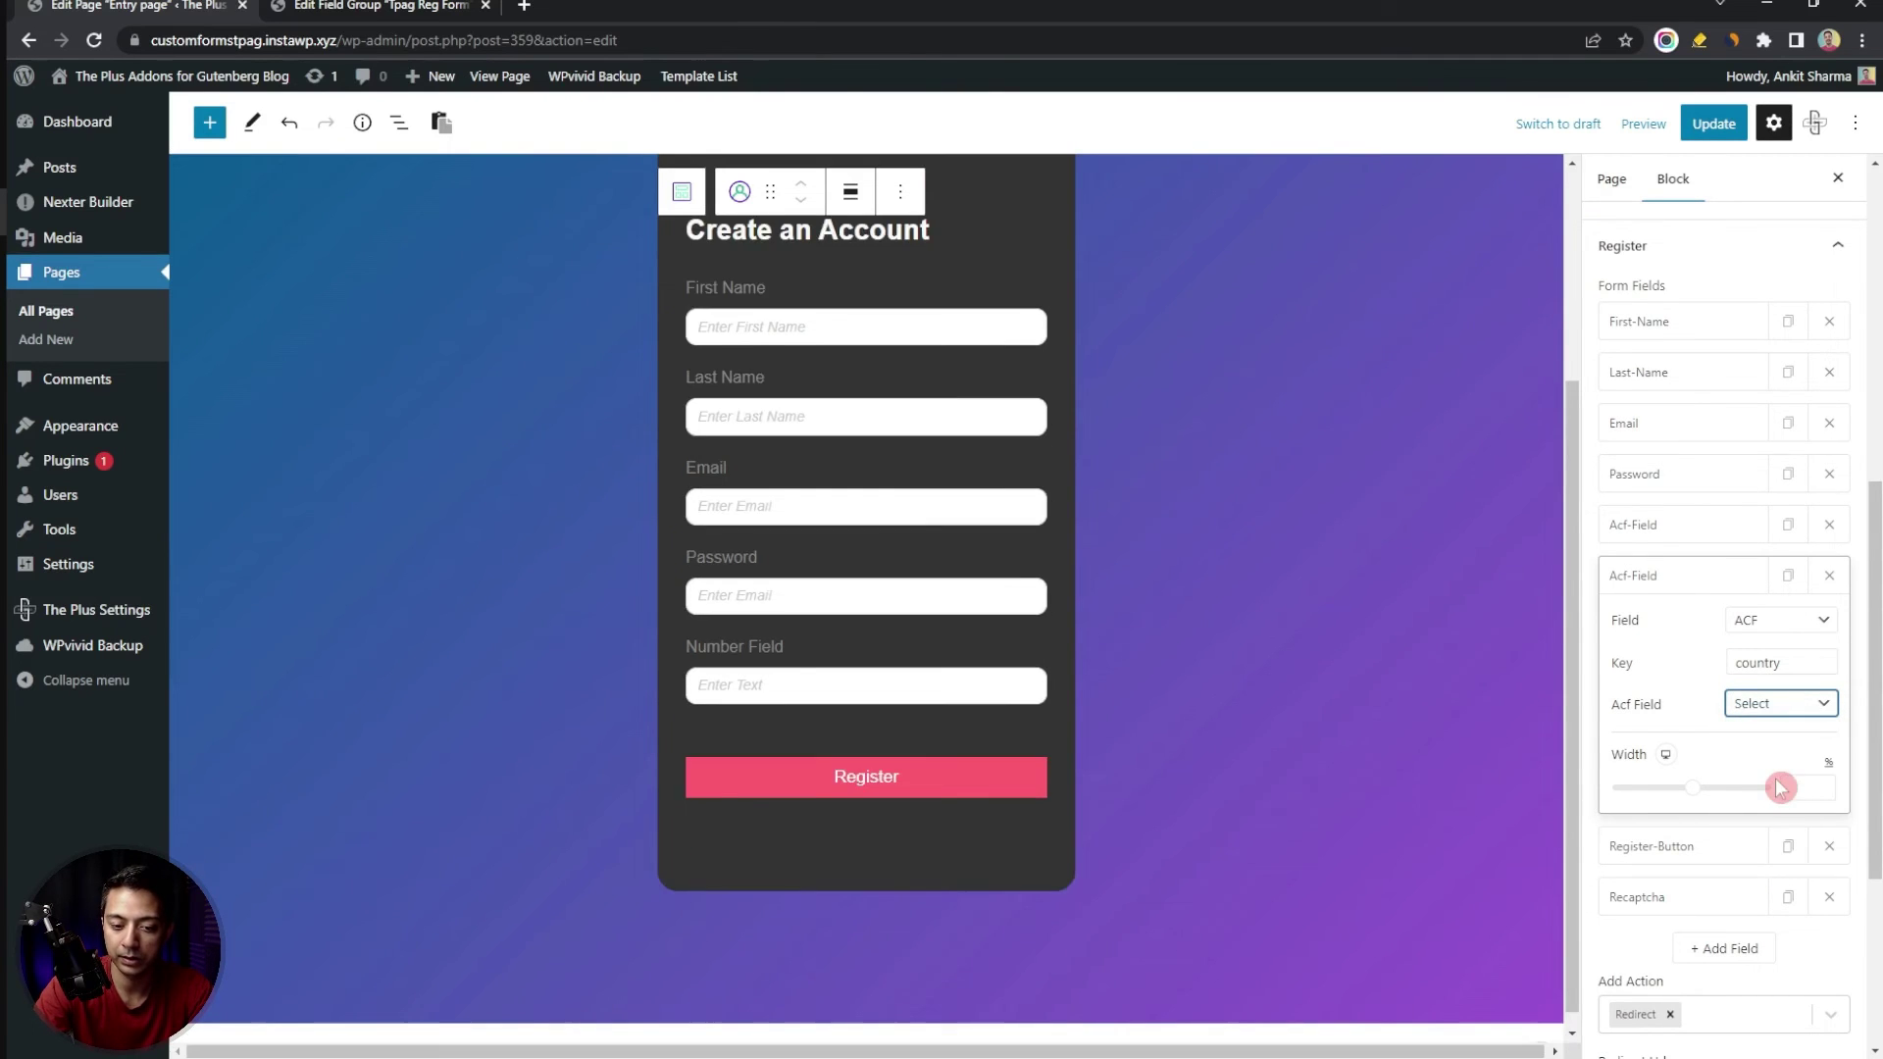
Duplicate the country field as a third field keyed gender with Radio type
left_click(1787, 578)
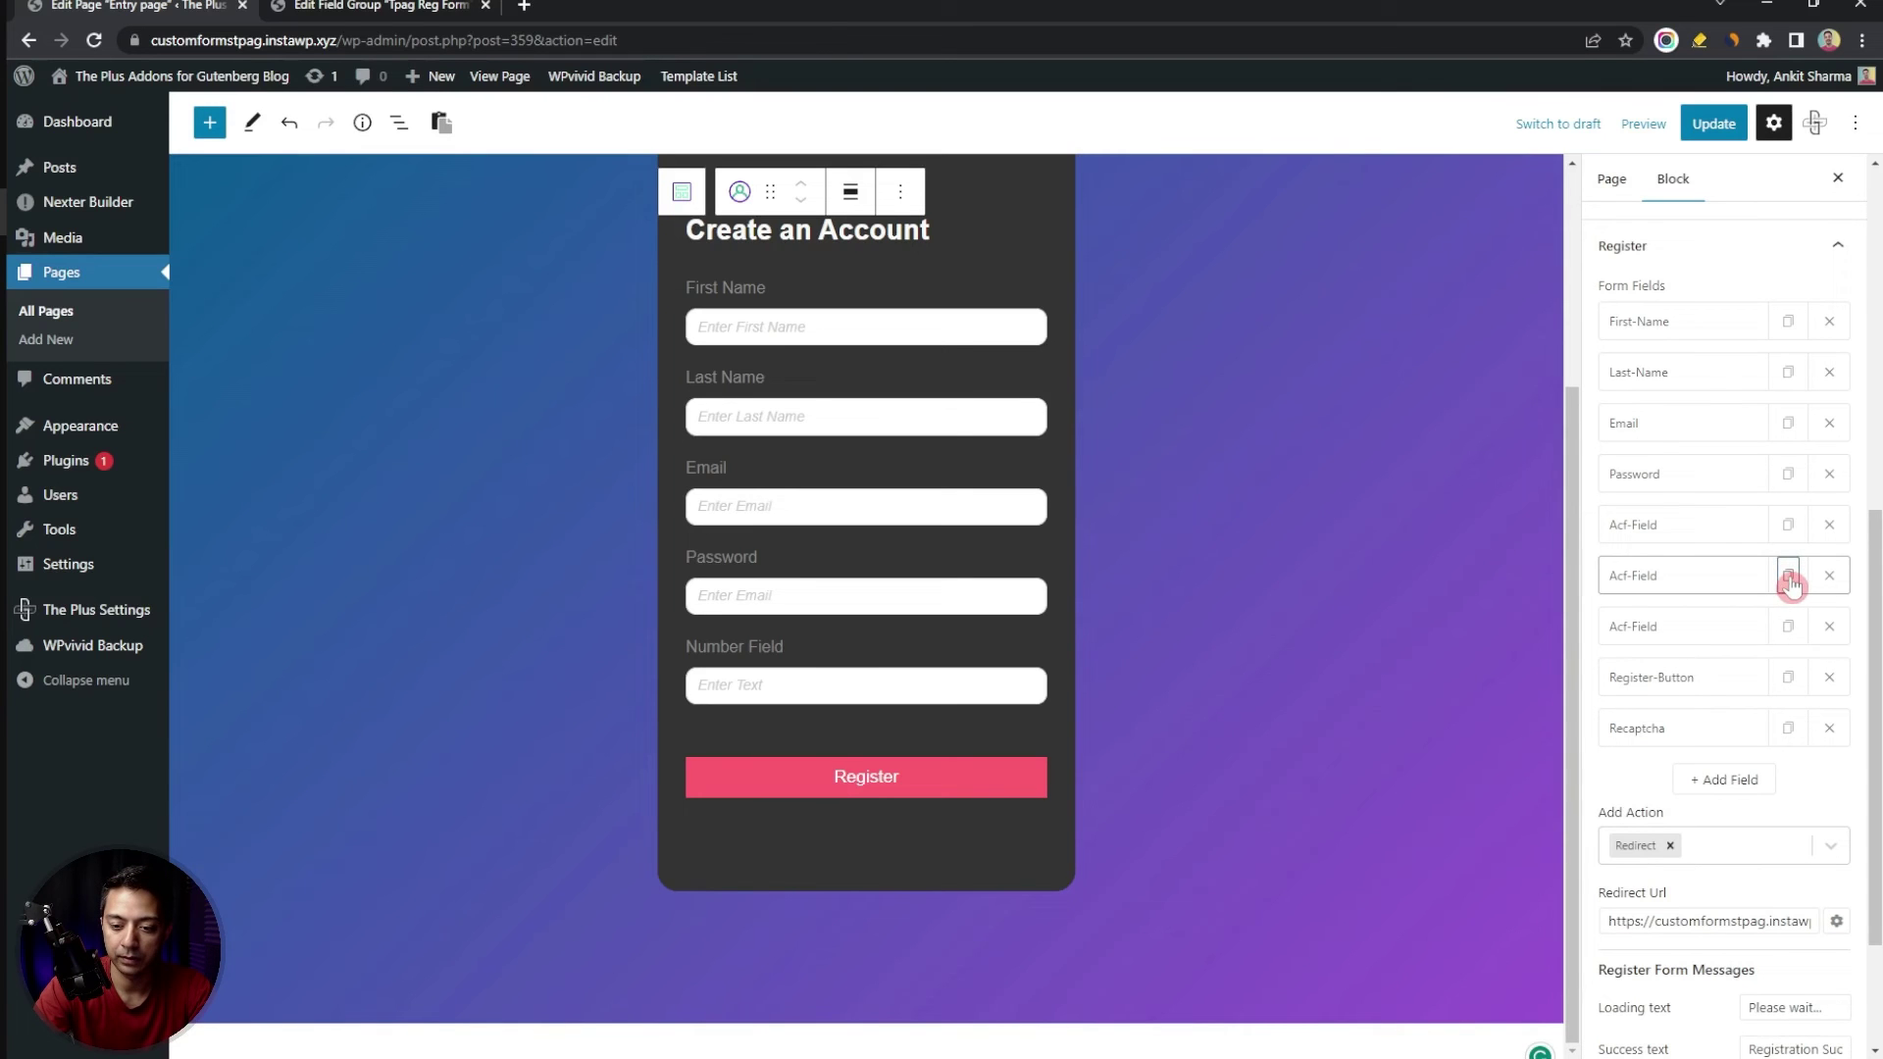
left_click(1742, 627)
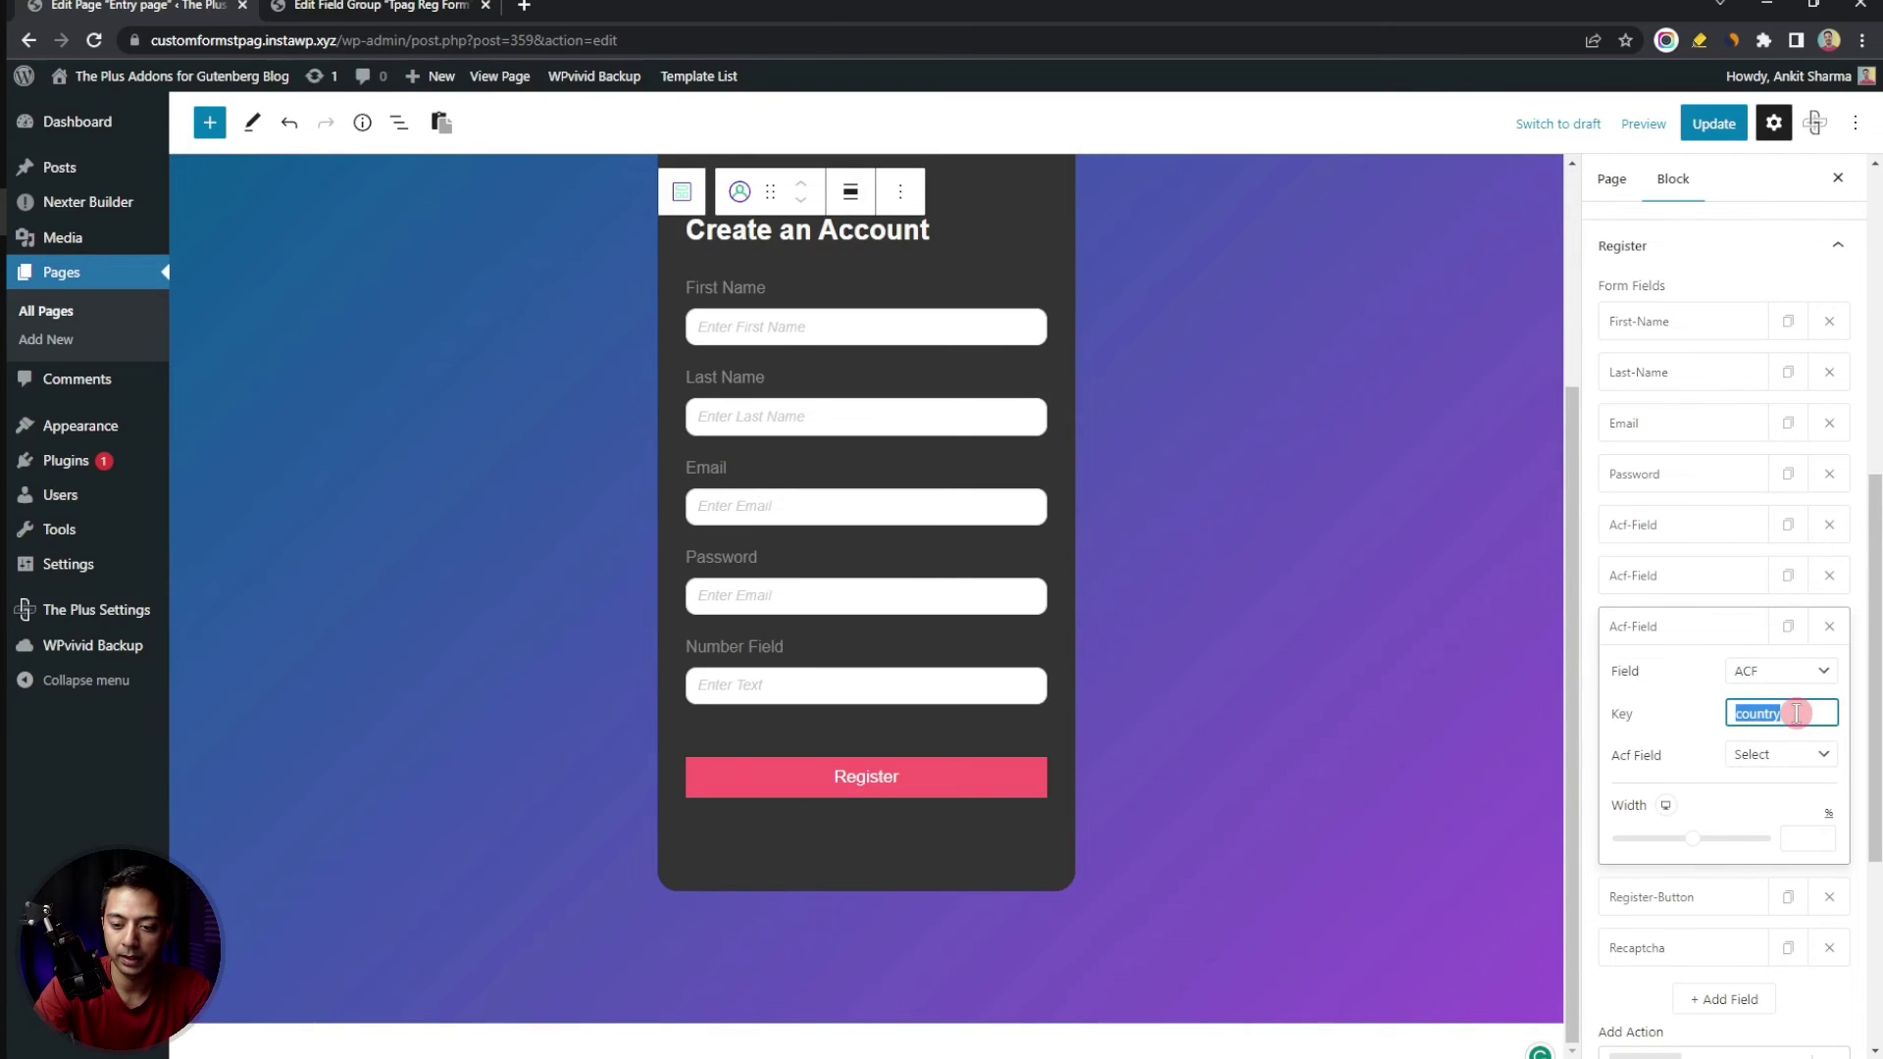
type("gender")
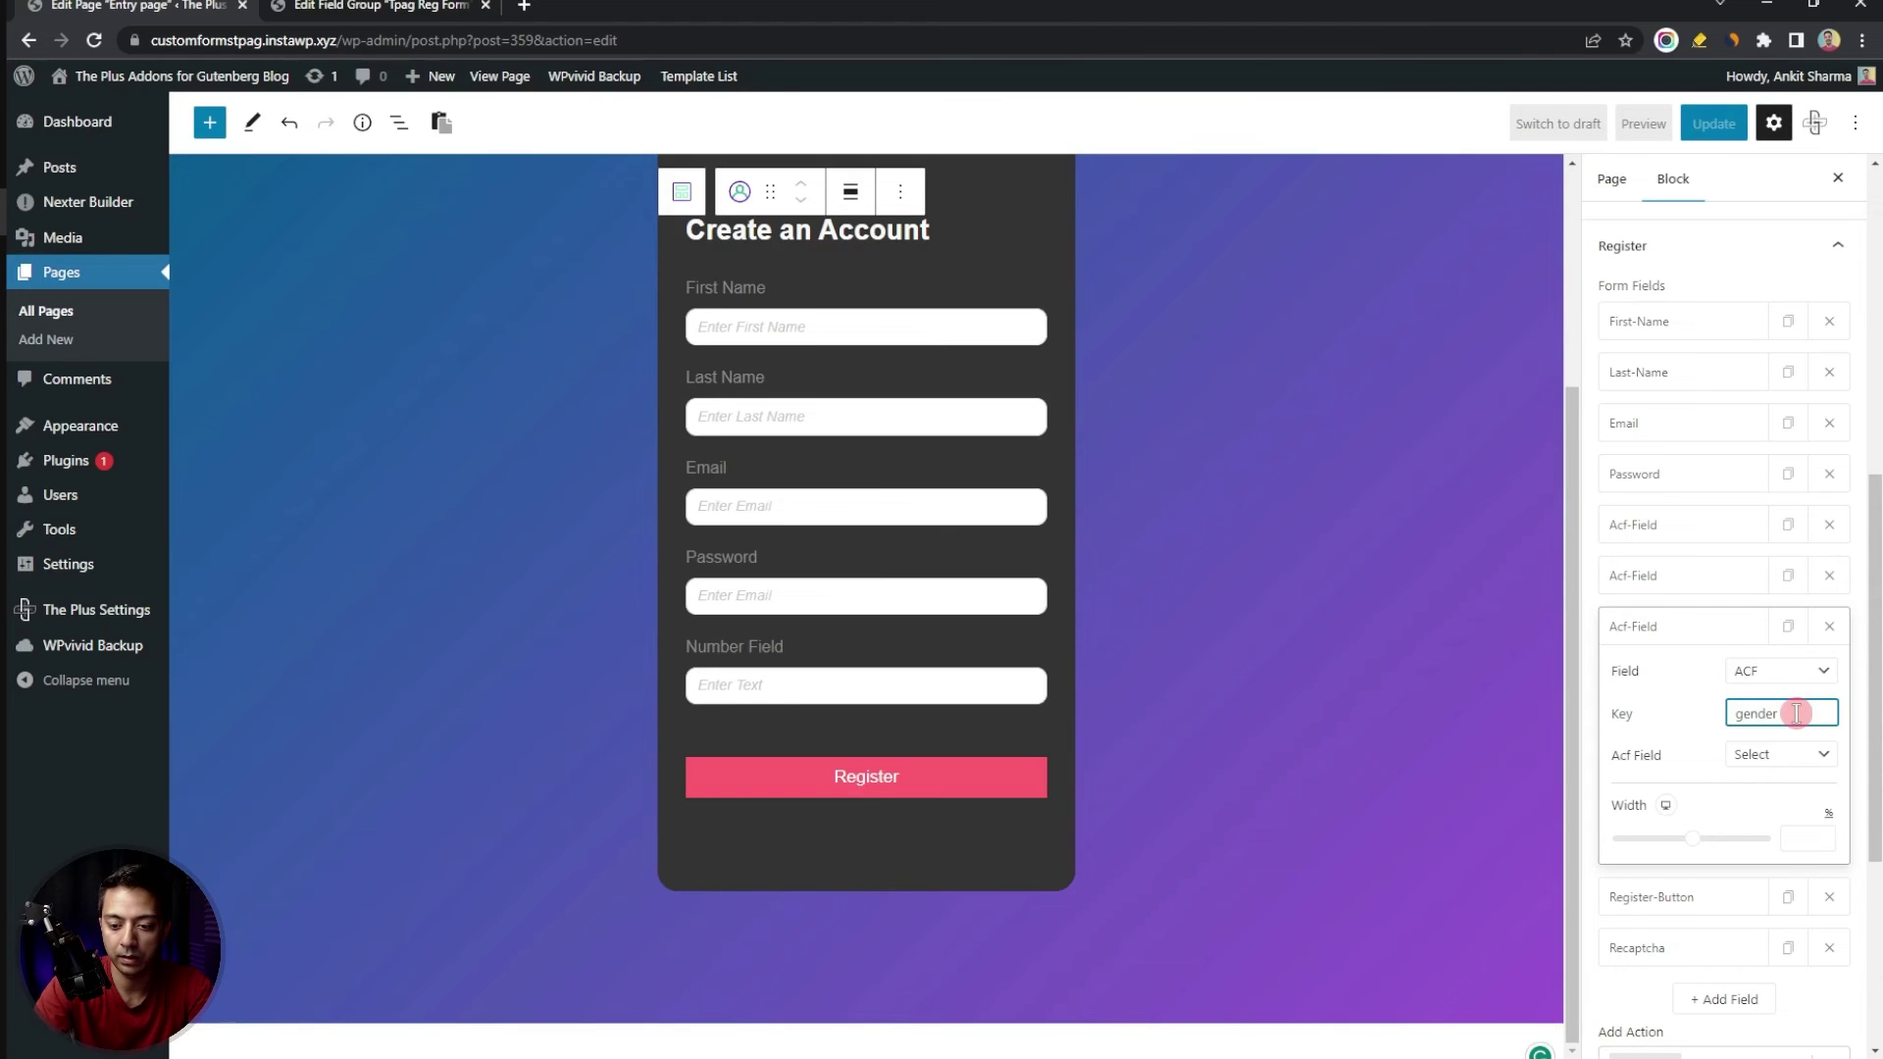
left_click(1623, 764)
left_click(1741, 755)
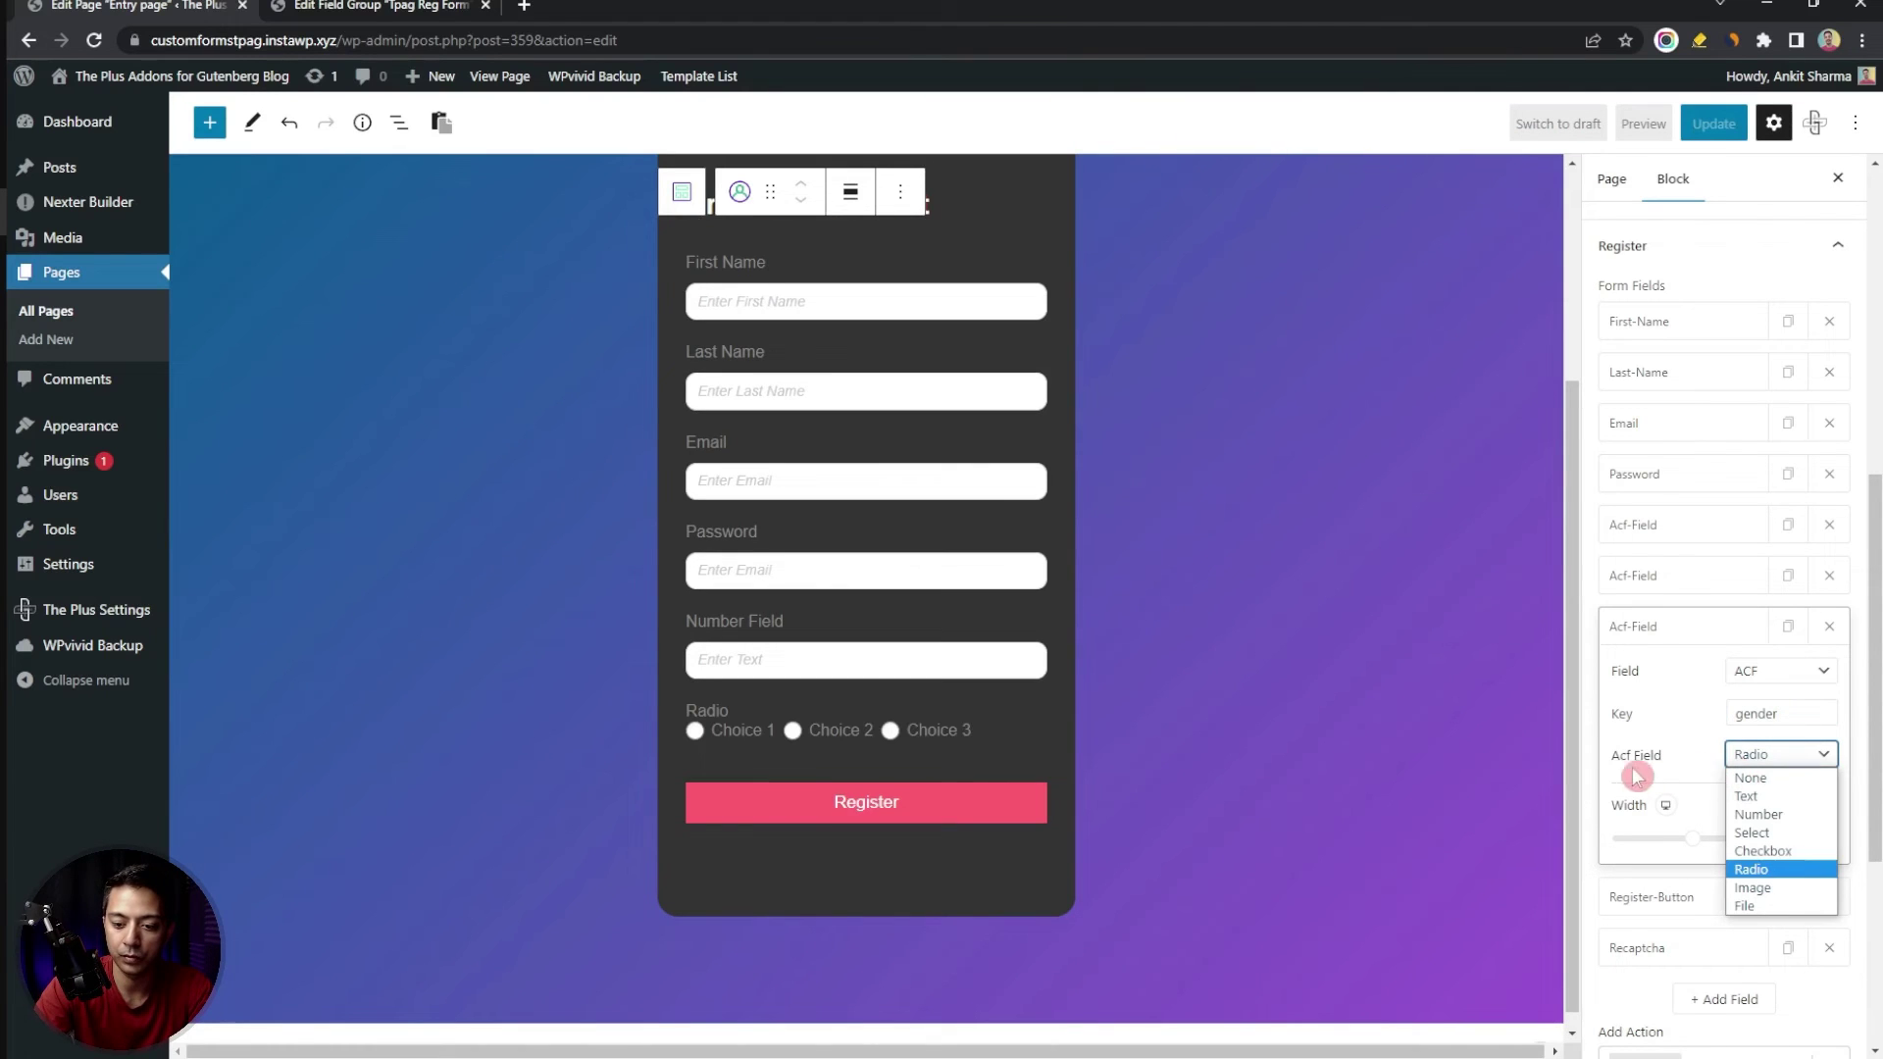
left_click(1754, 869)
left_click(1000, 743)
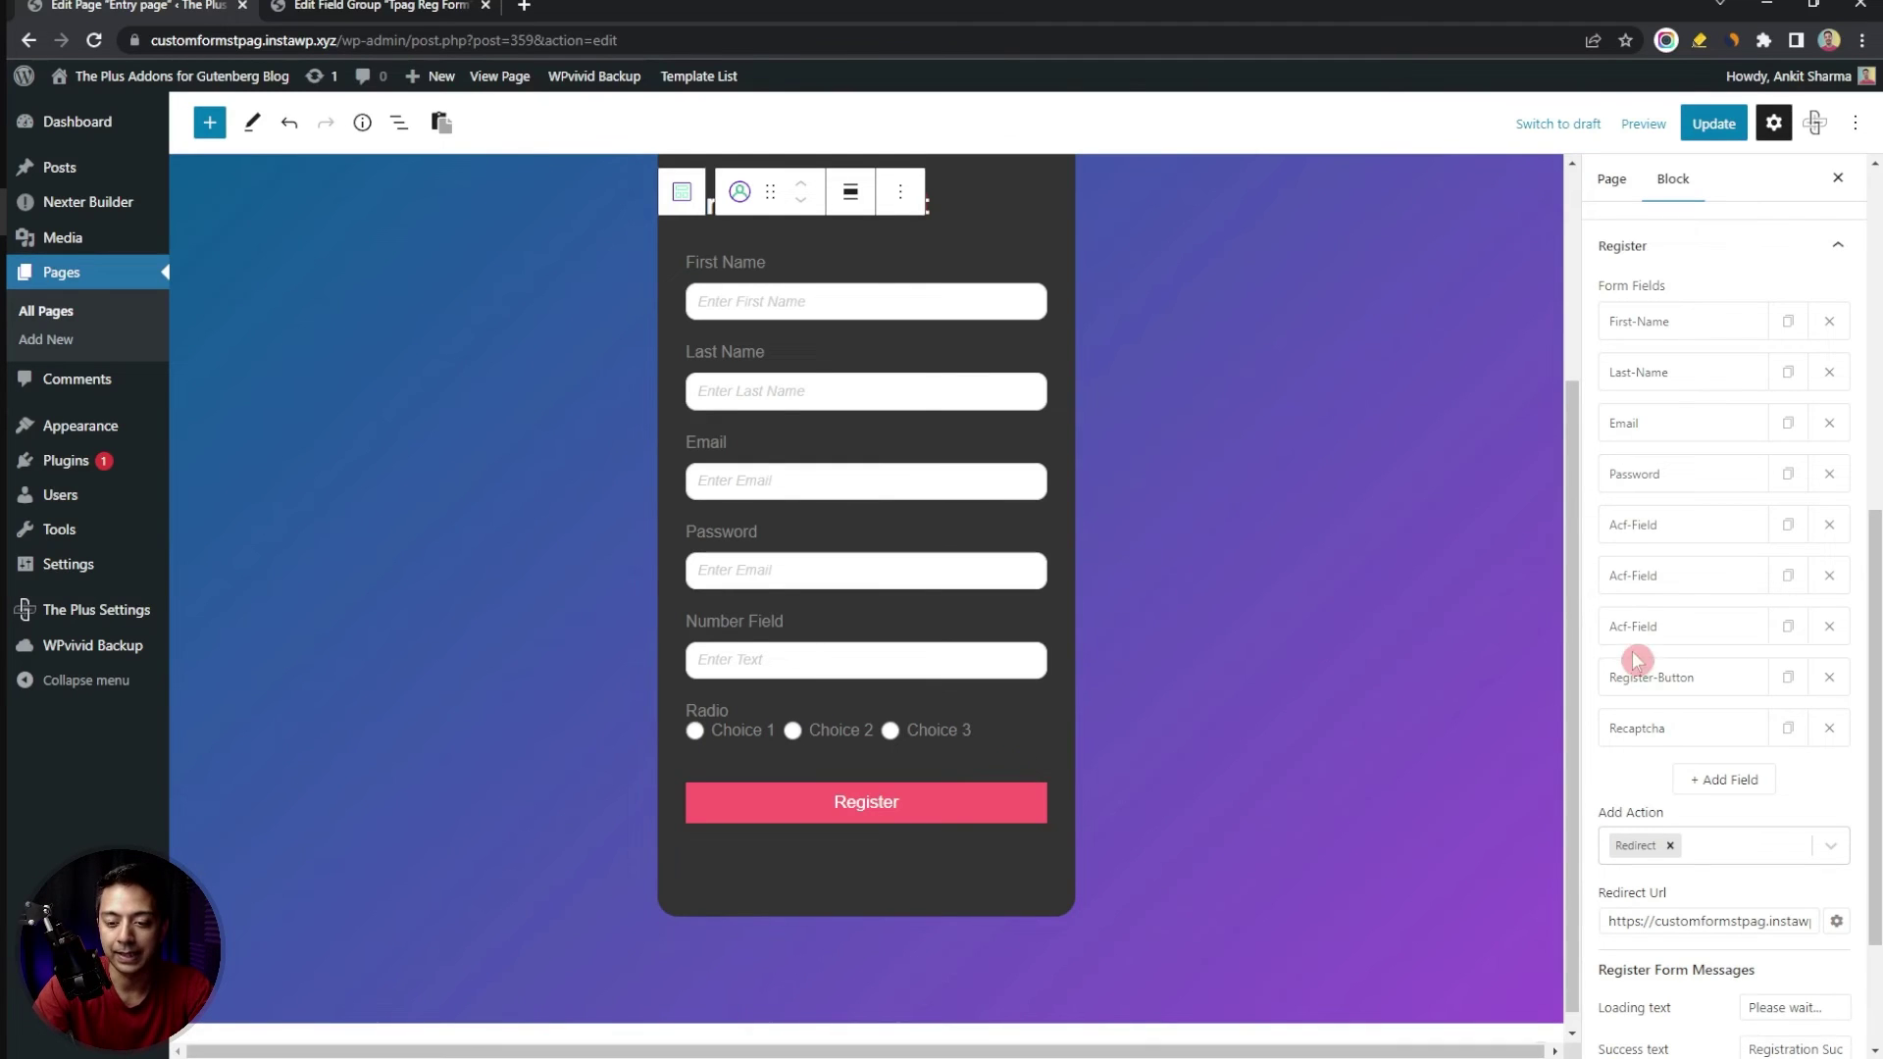
Duplicate the gender field as a fourth field keyed profileimg with Image type
left_click(1789, 628)
key("ctrl+Tab")
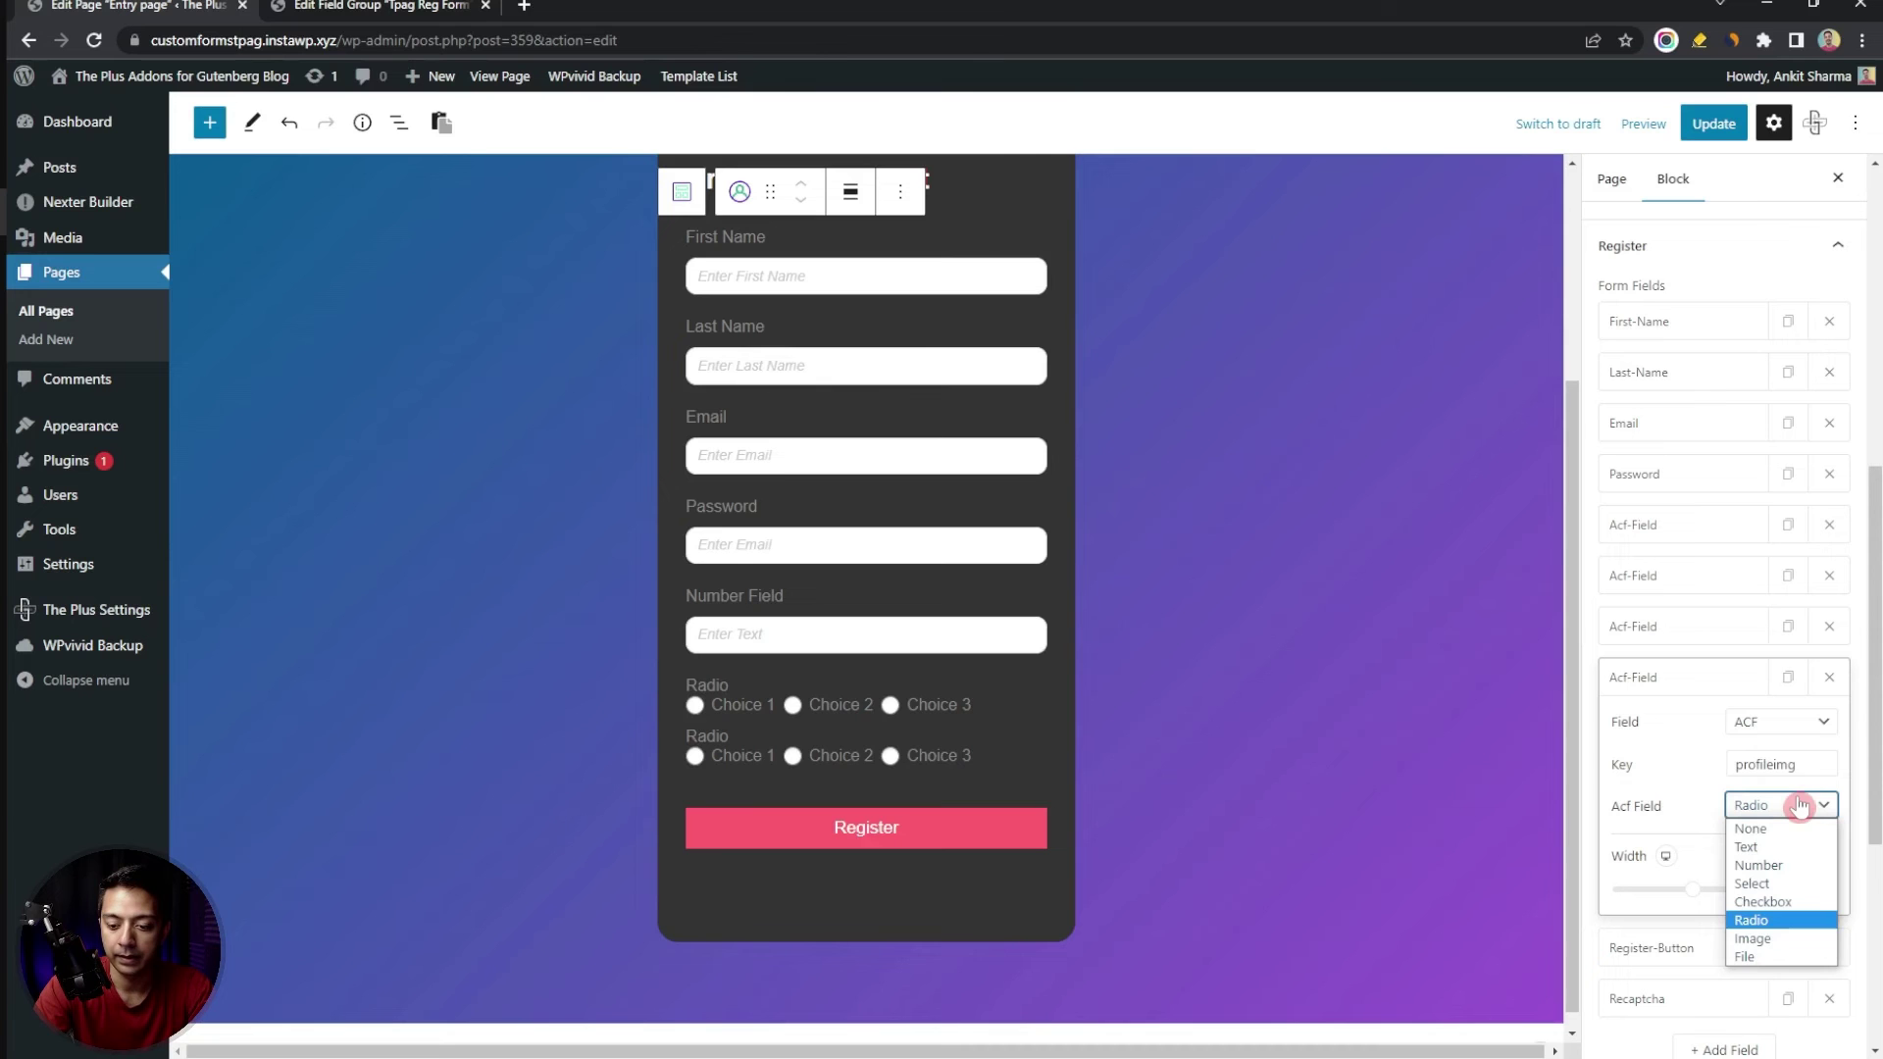
left_click(1774, 940)
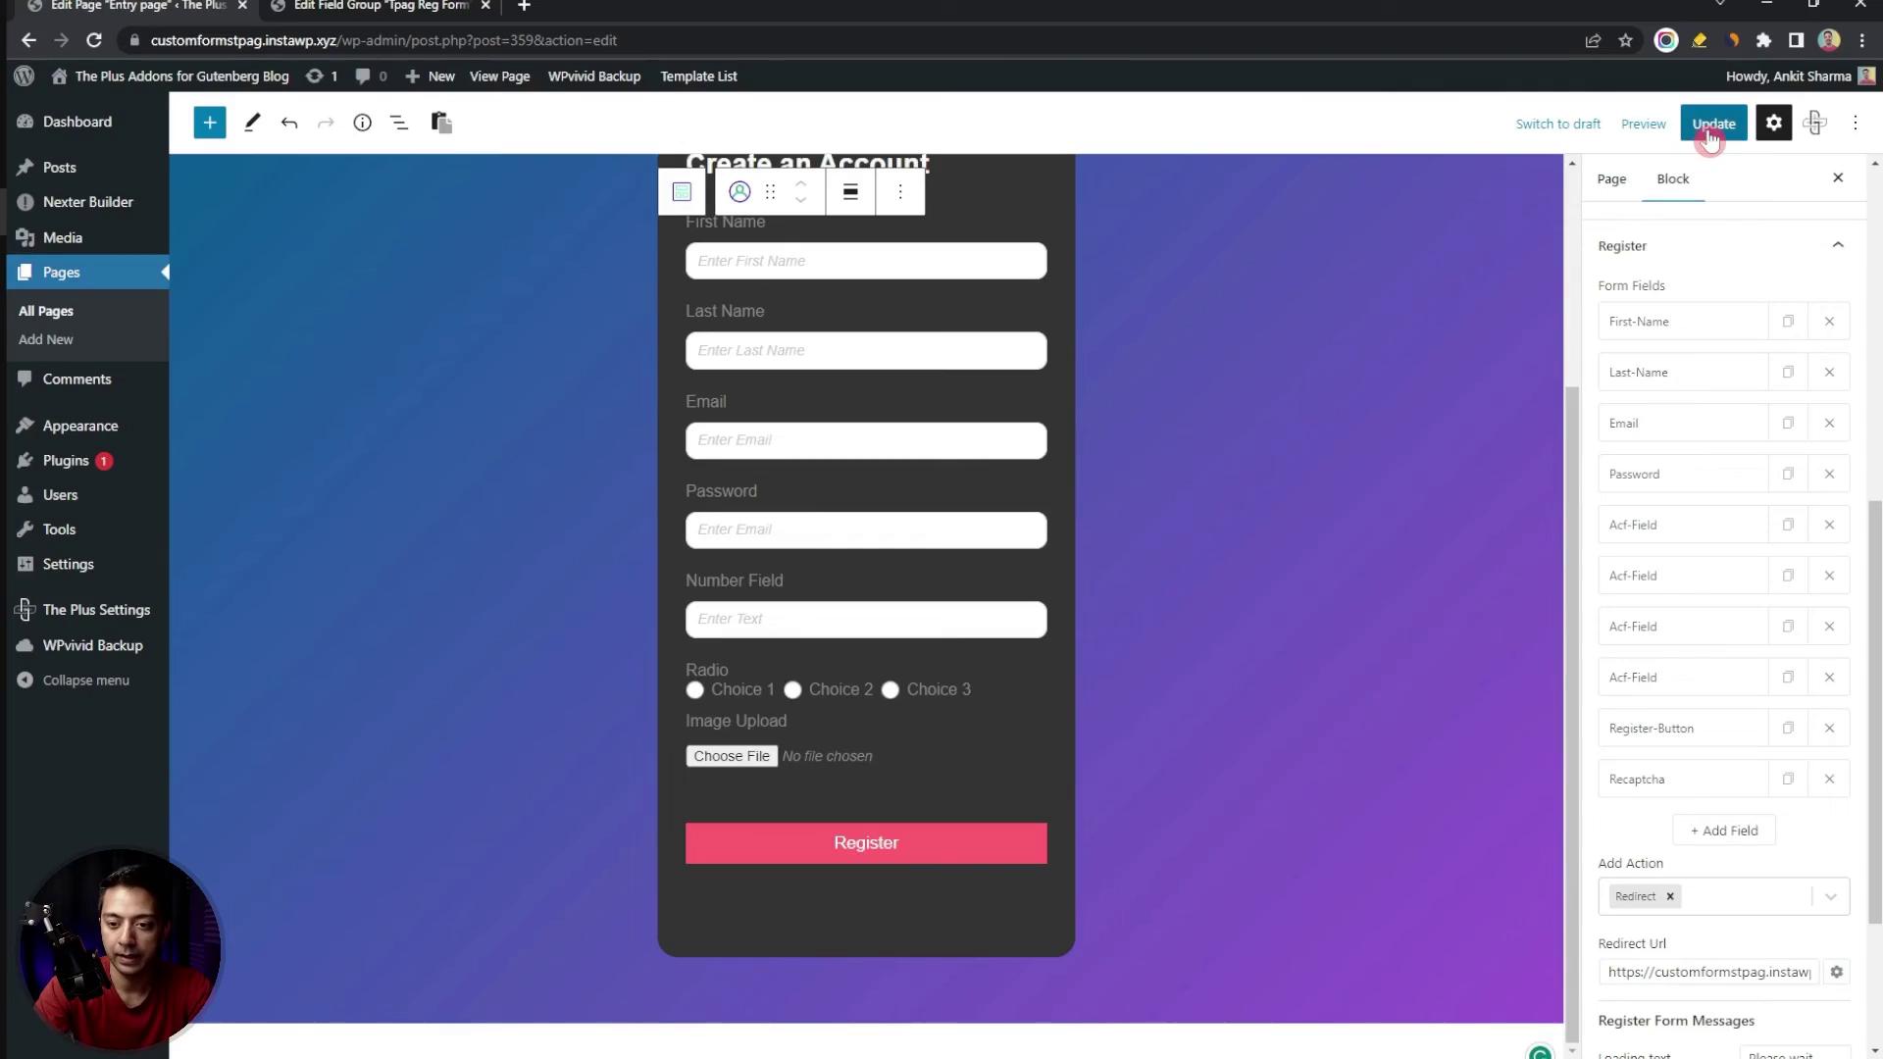
Update the Entry page and open its live view in an incognito window
left_click(1709, 133)
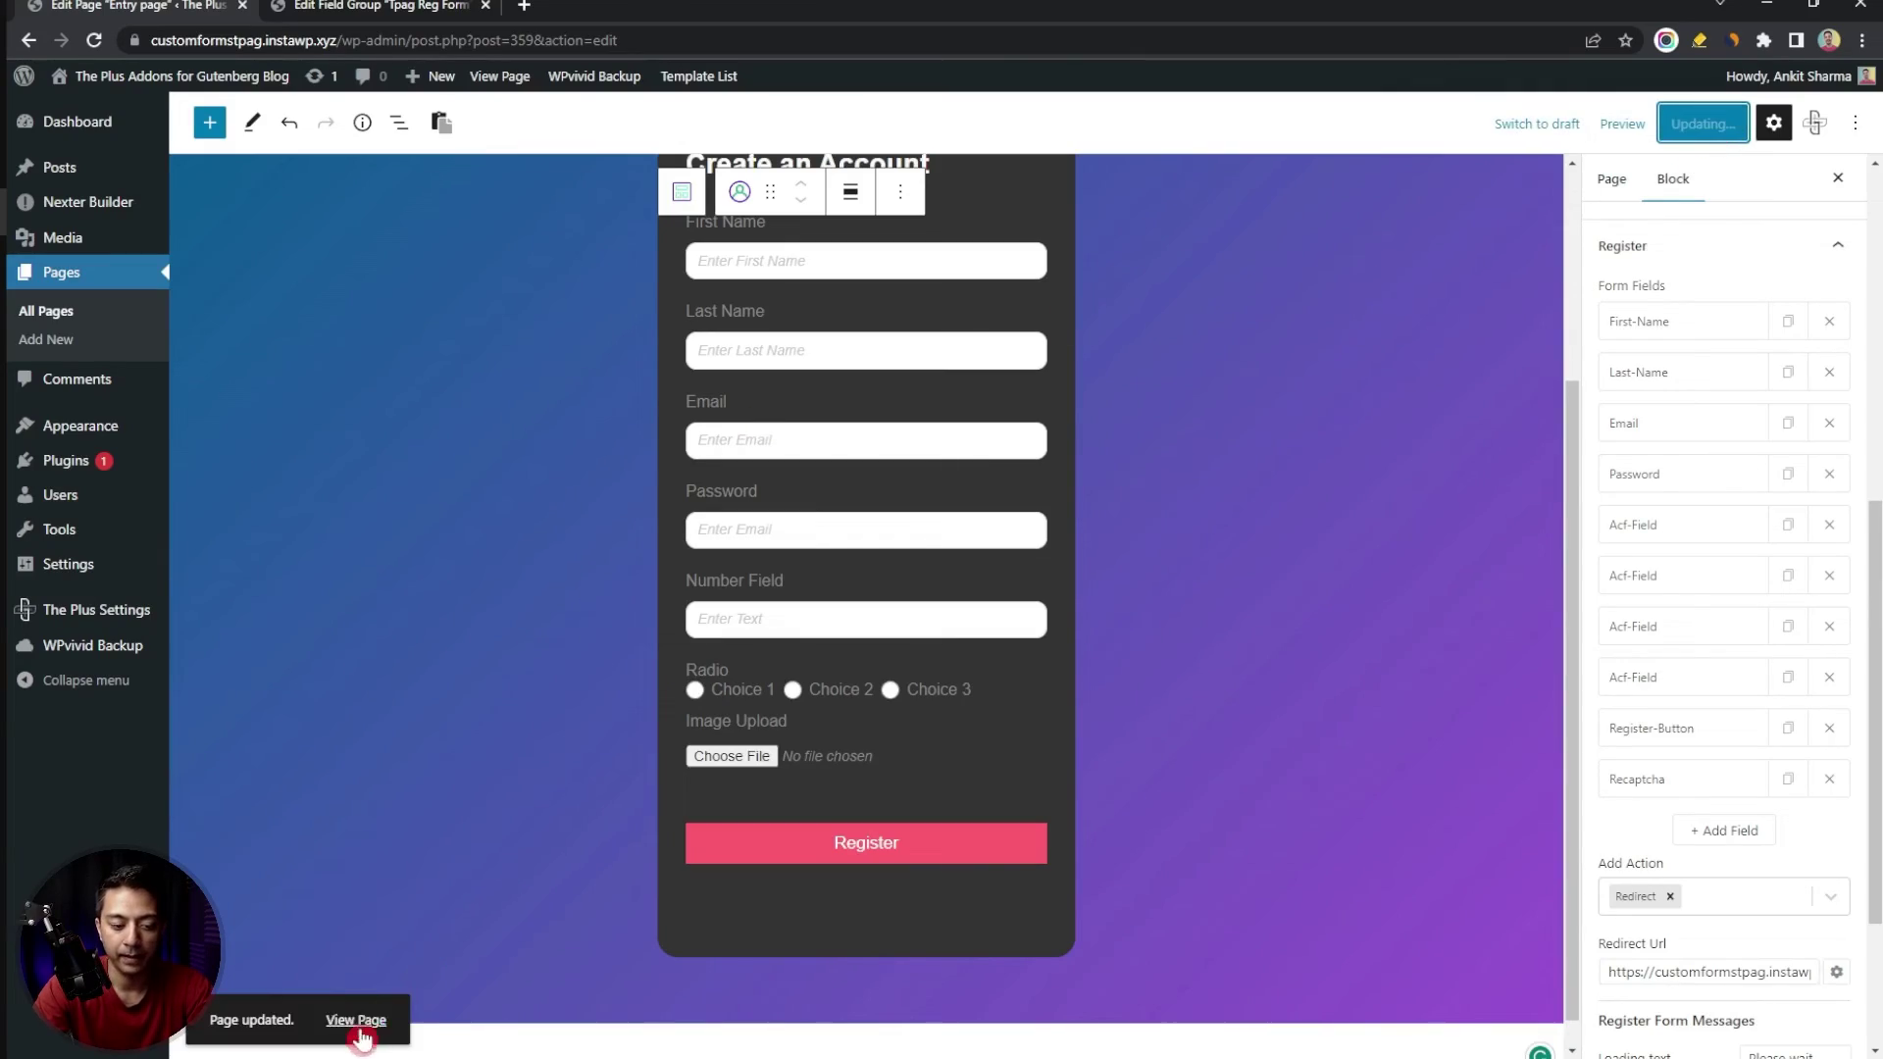
right_click(360, 1025)
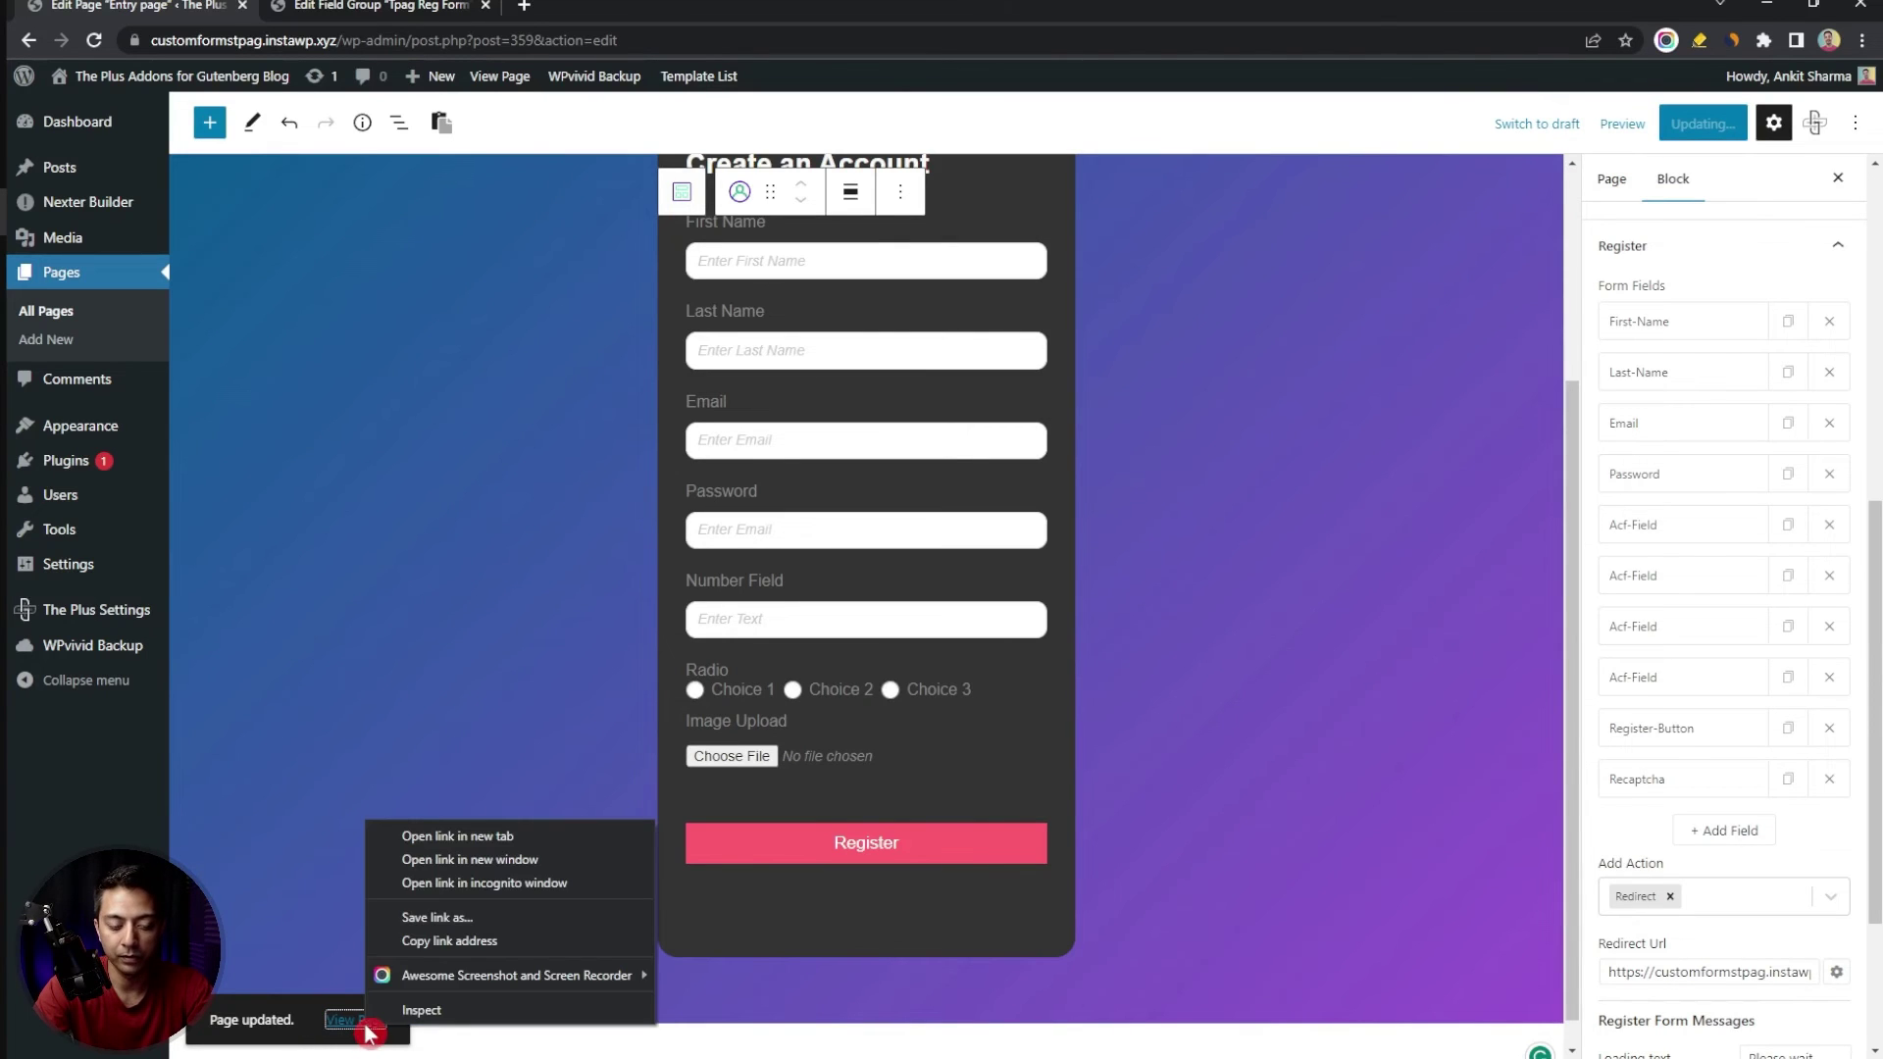
left_click(490, 884)
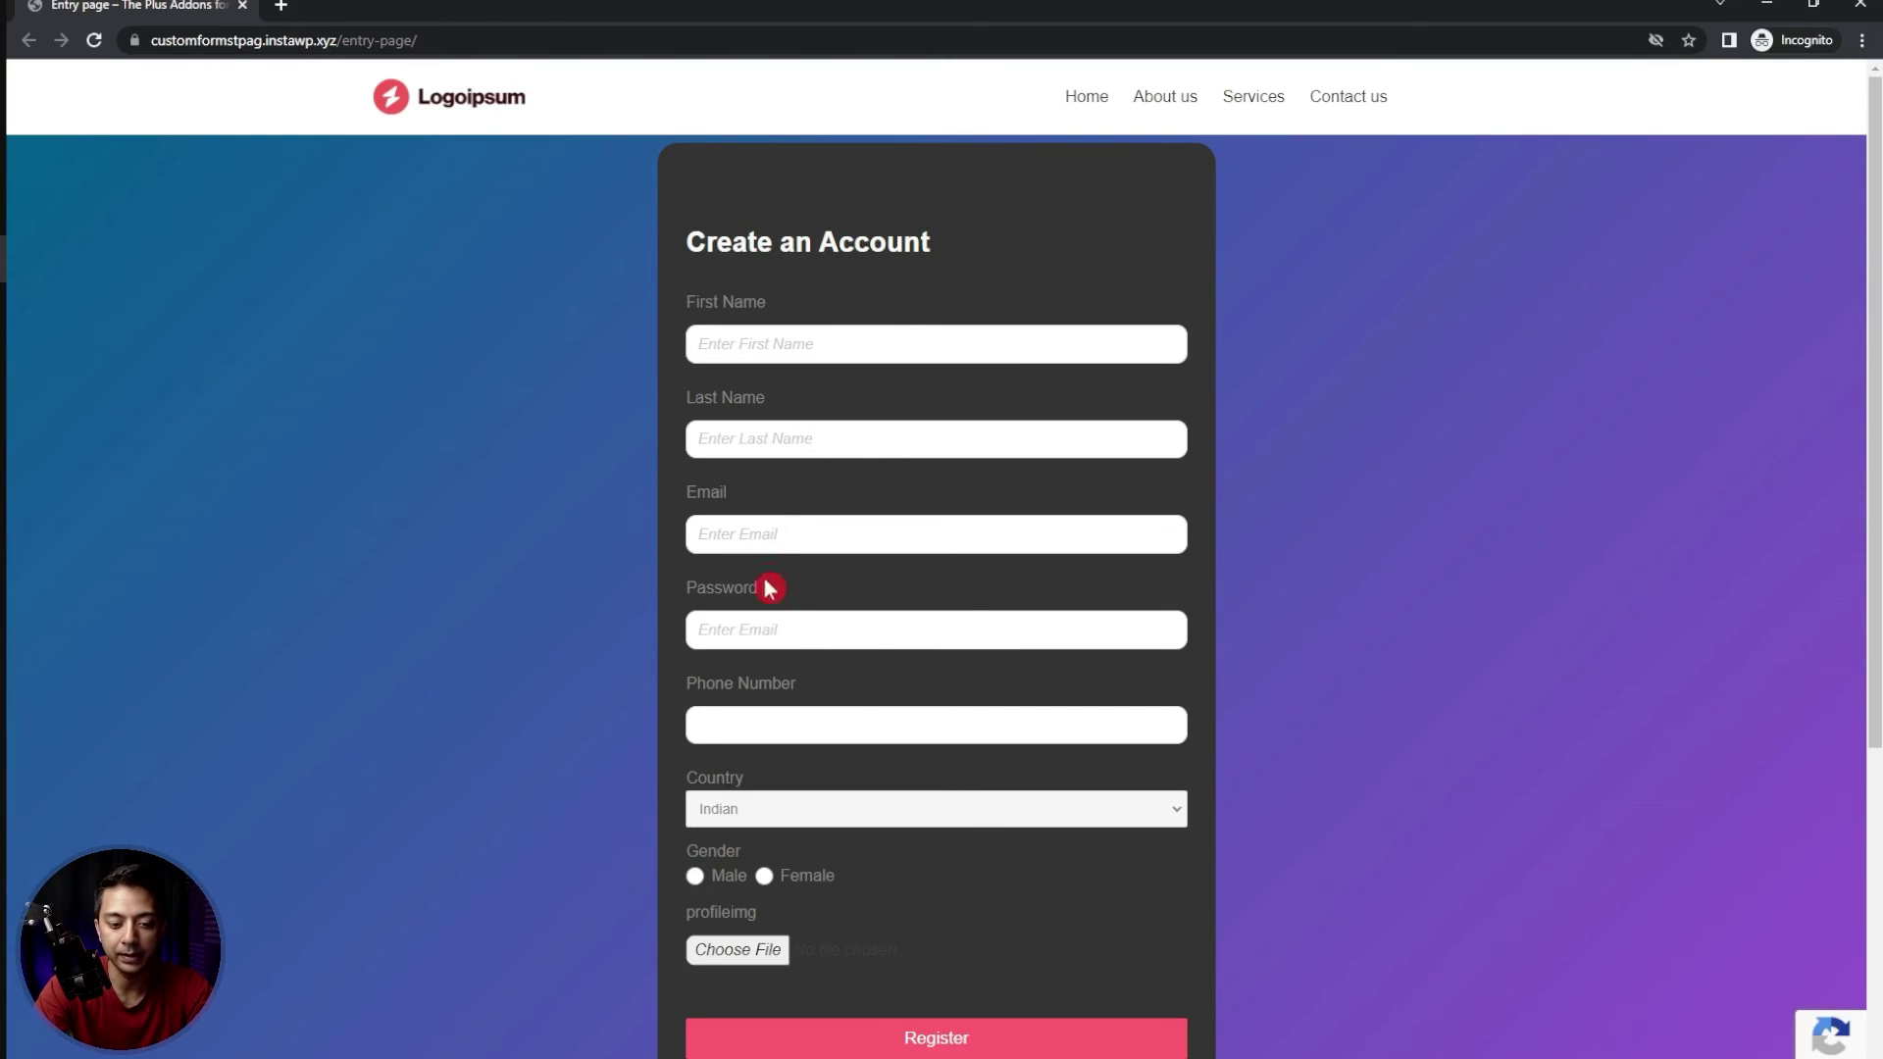
scroll(766, 613, "down", 2)
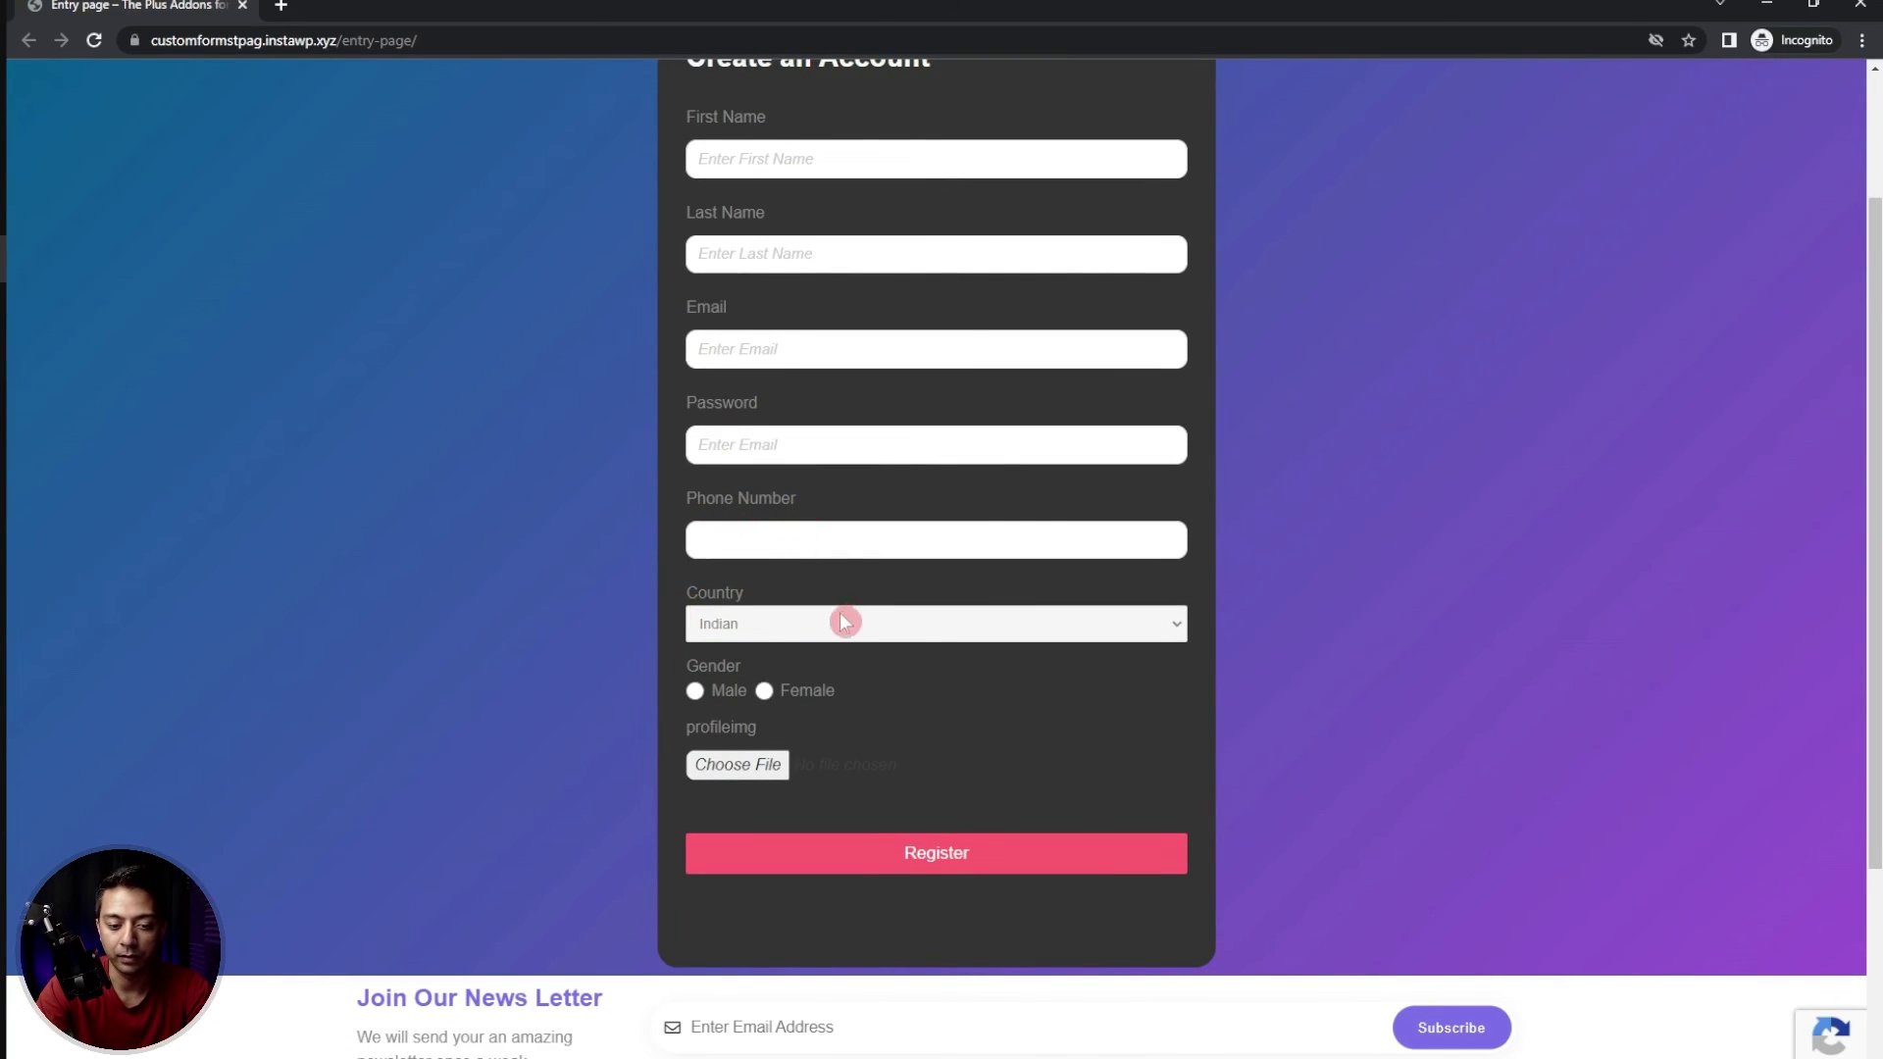
left_click(908, 628)
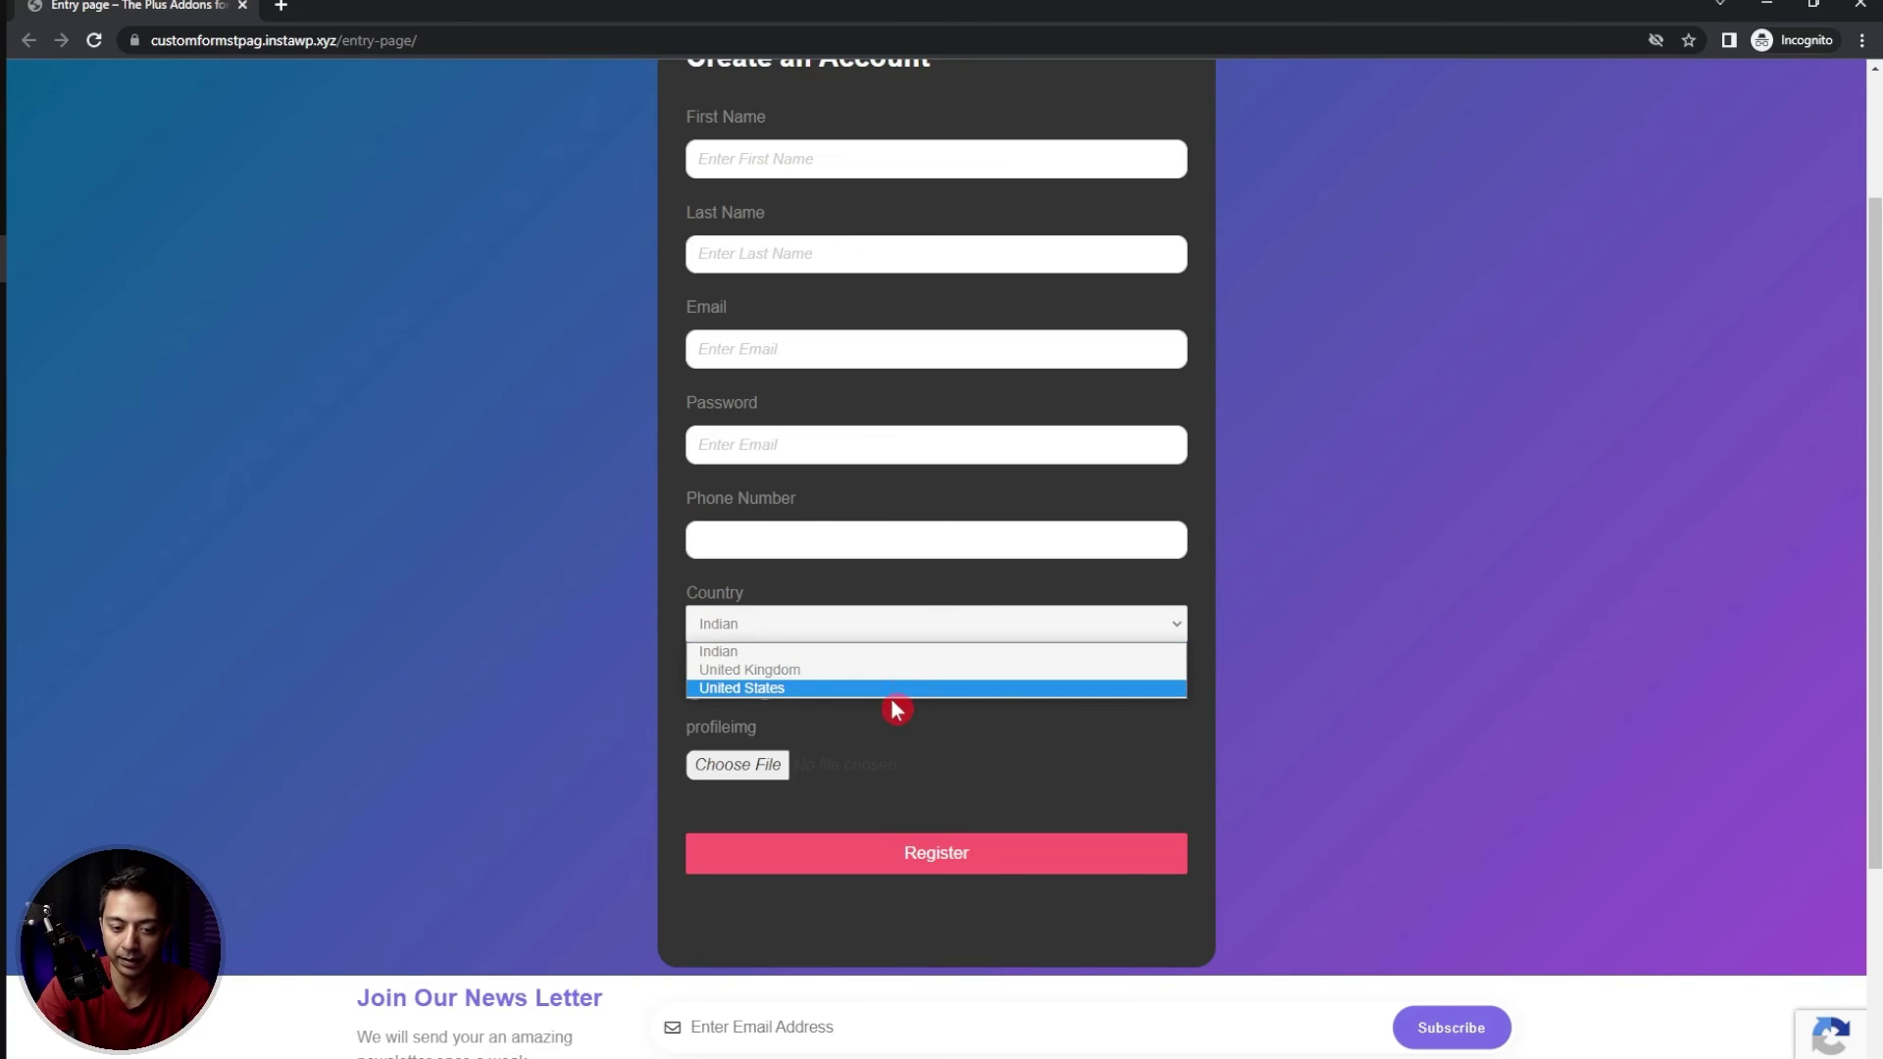
left_click(933, 632)
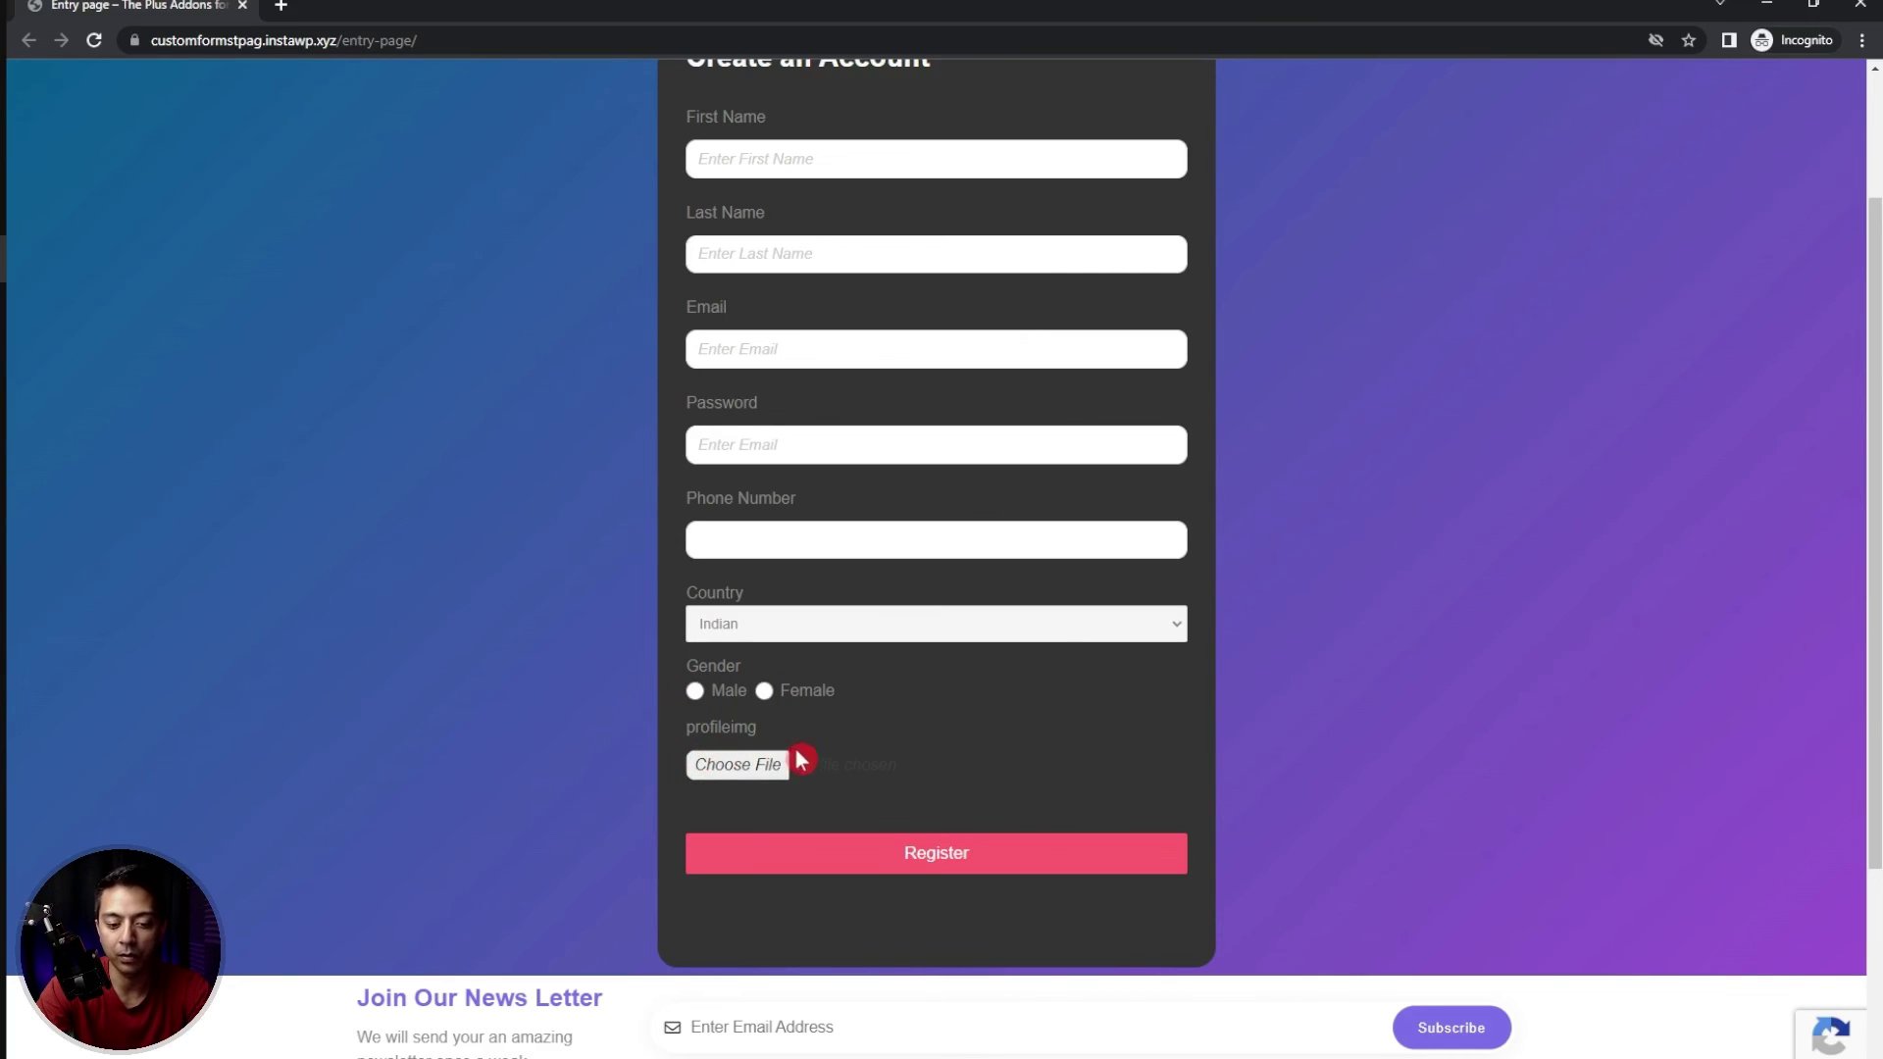
scroll(1258, 477, "up", 2)
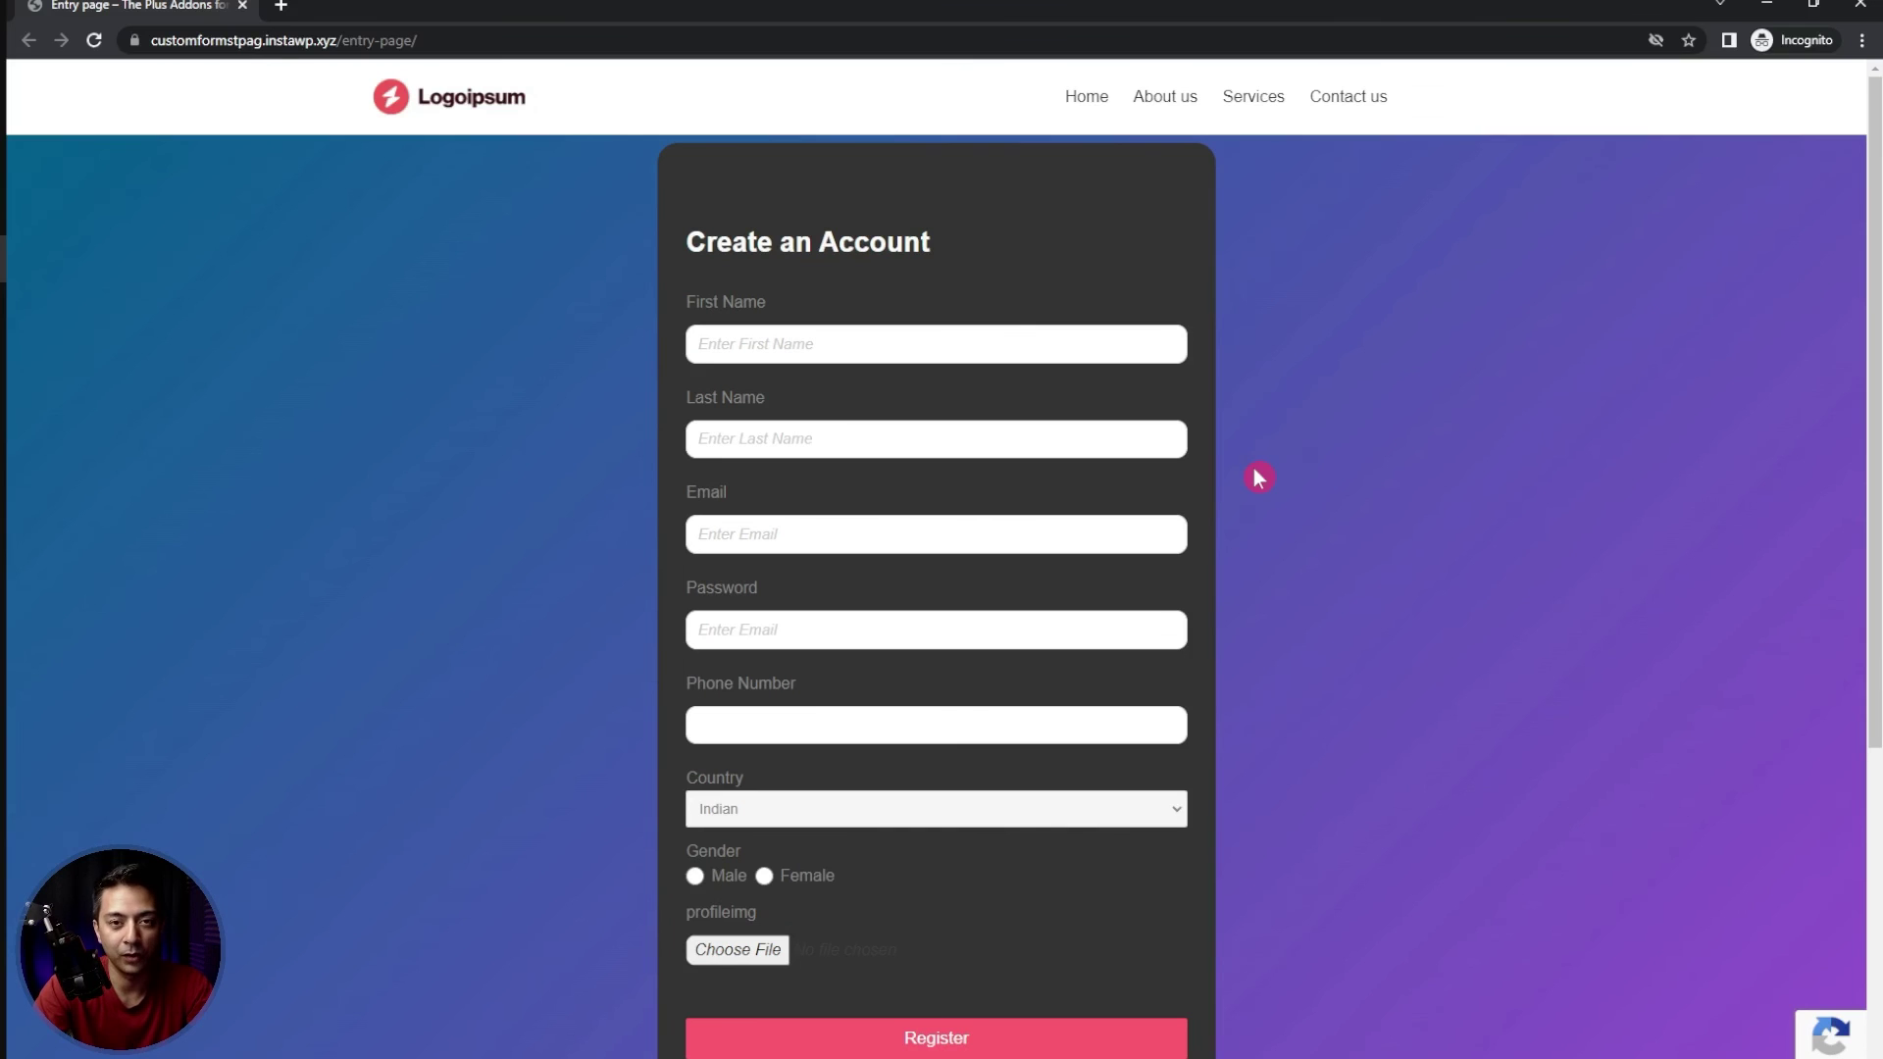
Enter the test user's first and last name, e-mail, password and phone number
left_click(942, 346)
key("Tab")
key("Tab")
key("Tab")
type("password")
key("Tab")
type("9898989898")
Choose United Kingdom and Male, attach instructor-1-1.jpg as profile image, then register
key("Tab")
key("u")
key("Tab")
key("space")
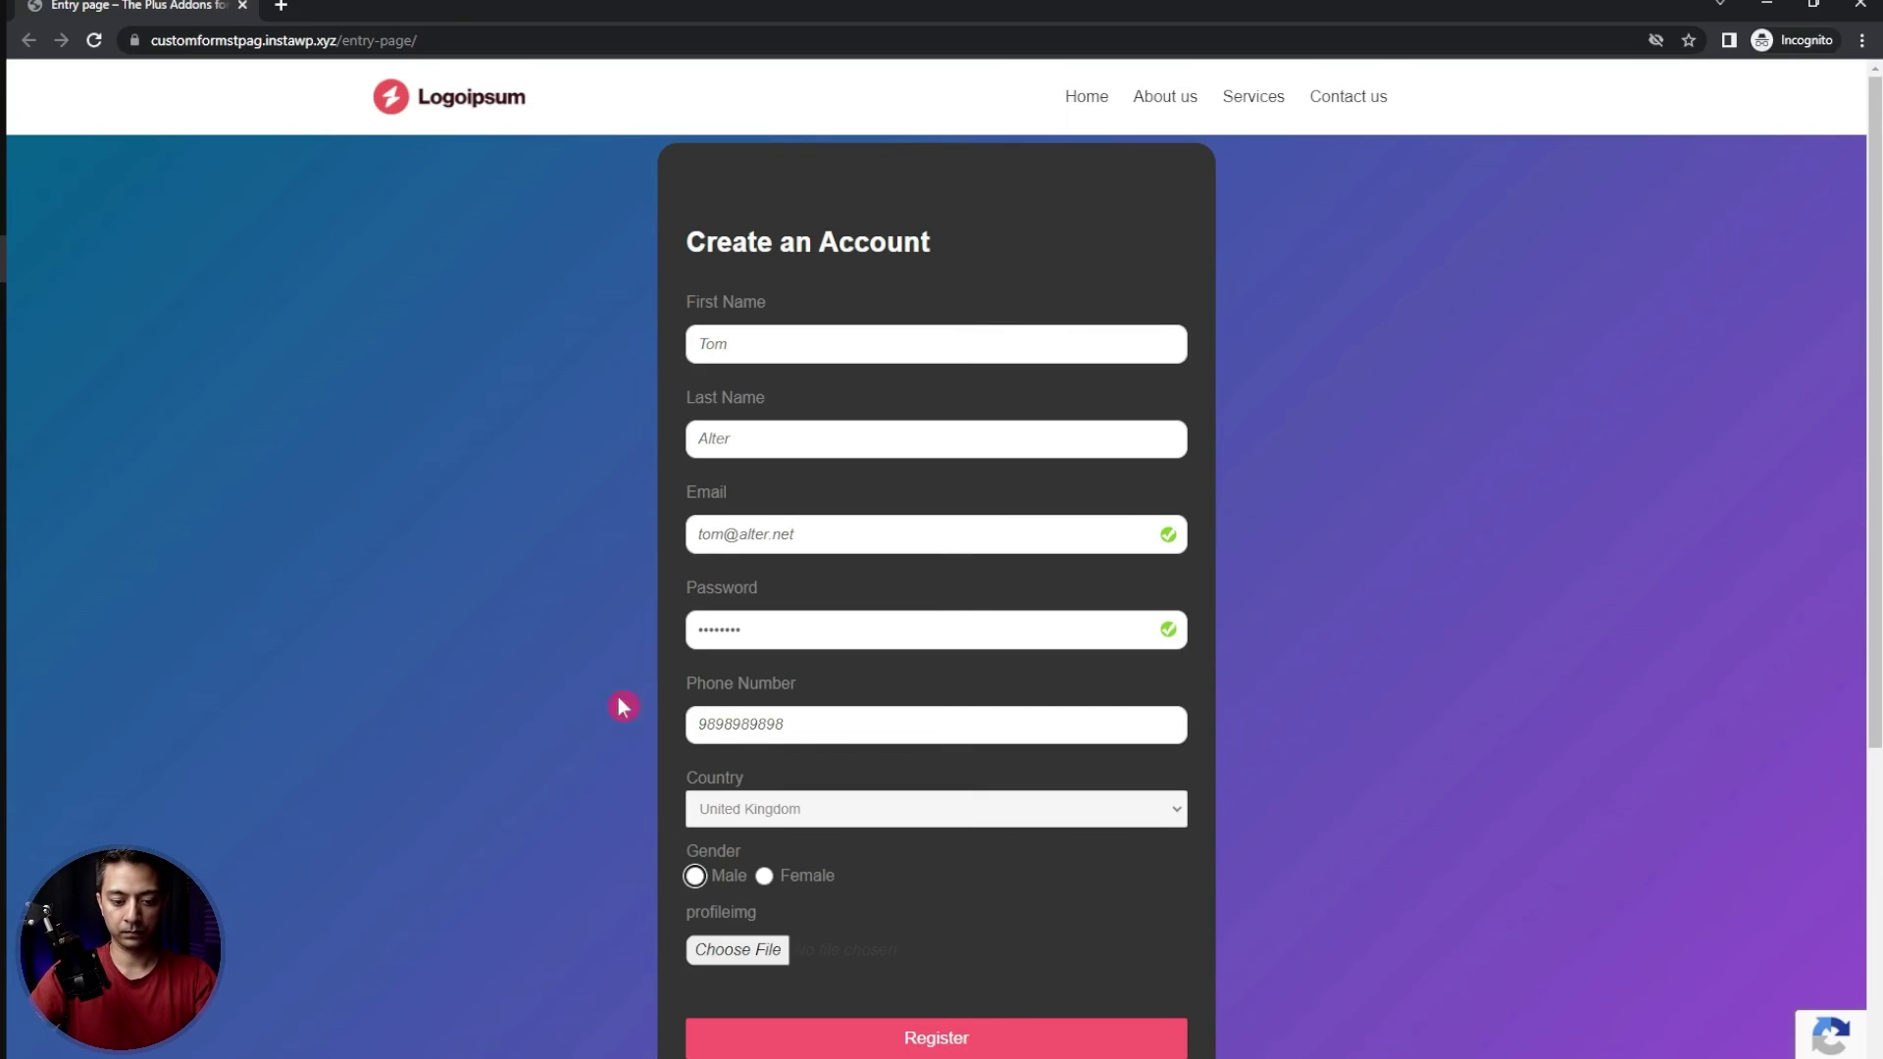
scroll(1053, 867, "down", 2)
left_click(762, 731)
left_click(371, 312)
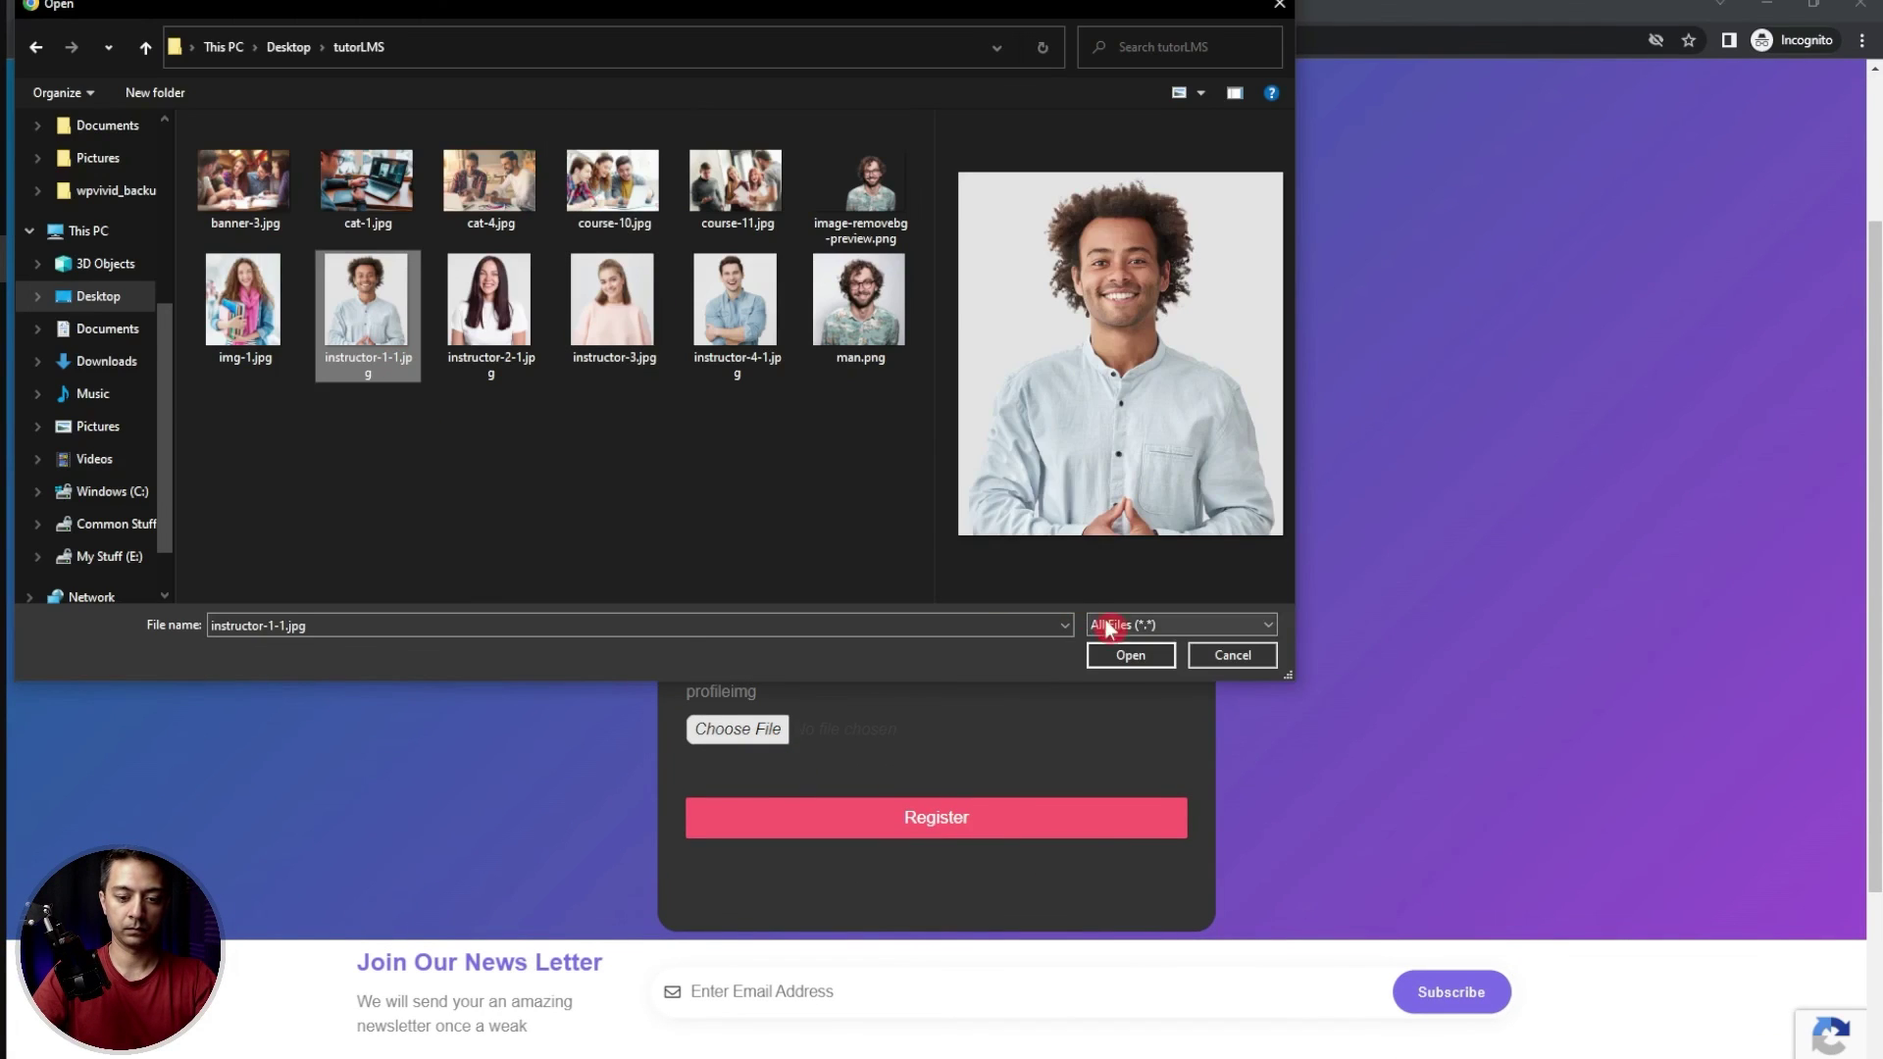
left_click(1124, 656)
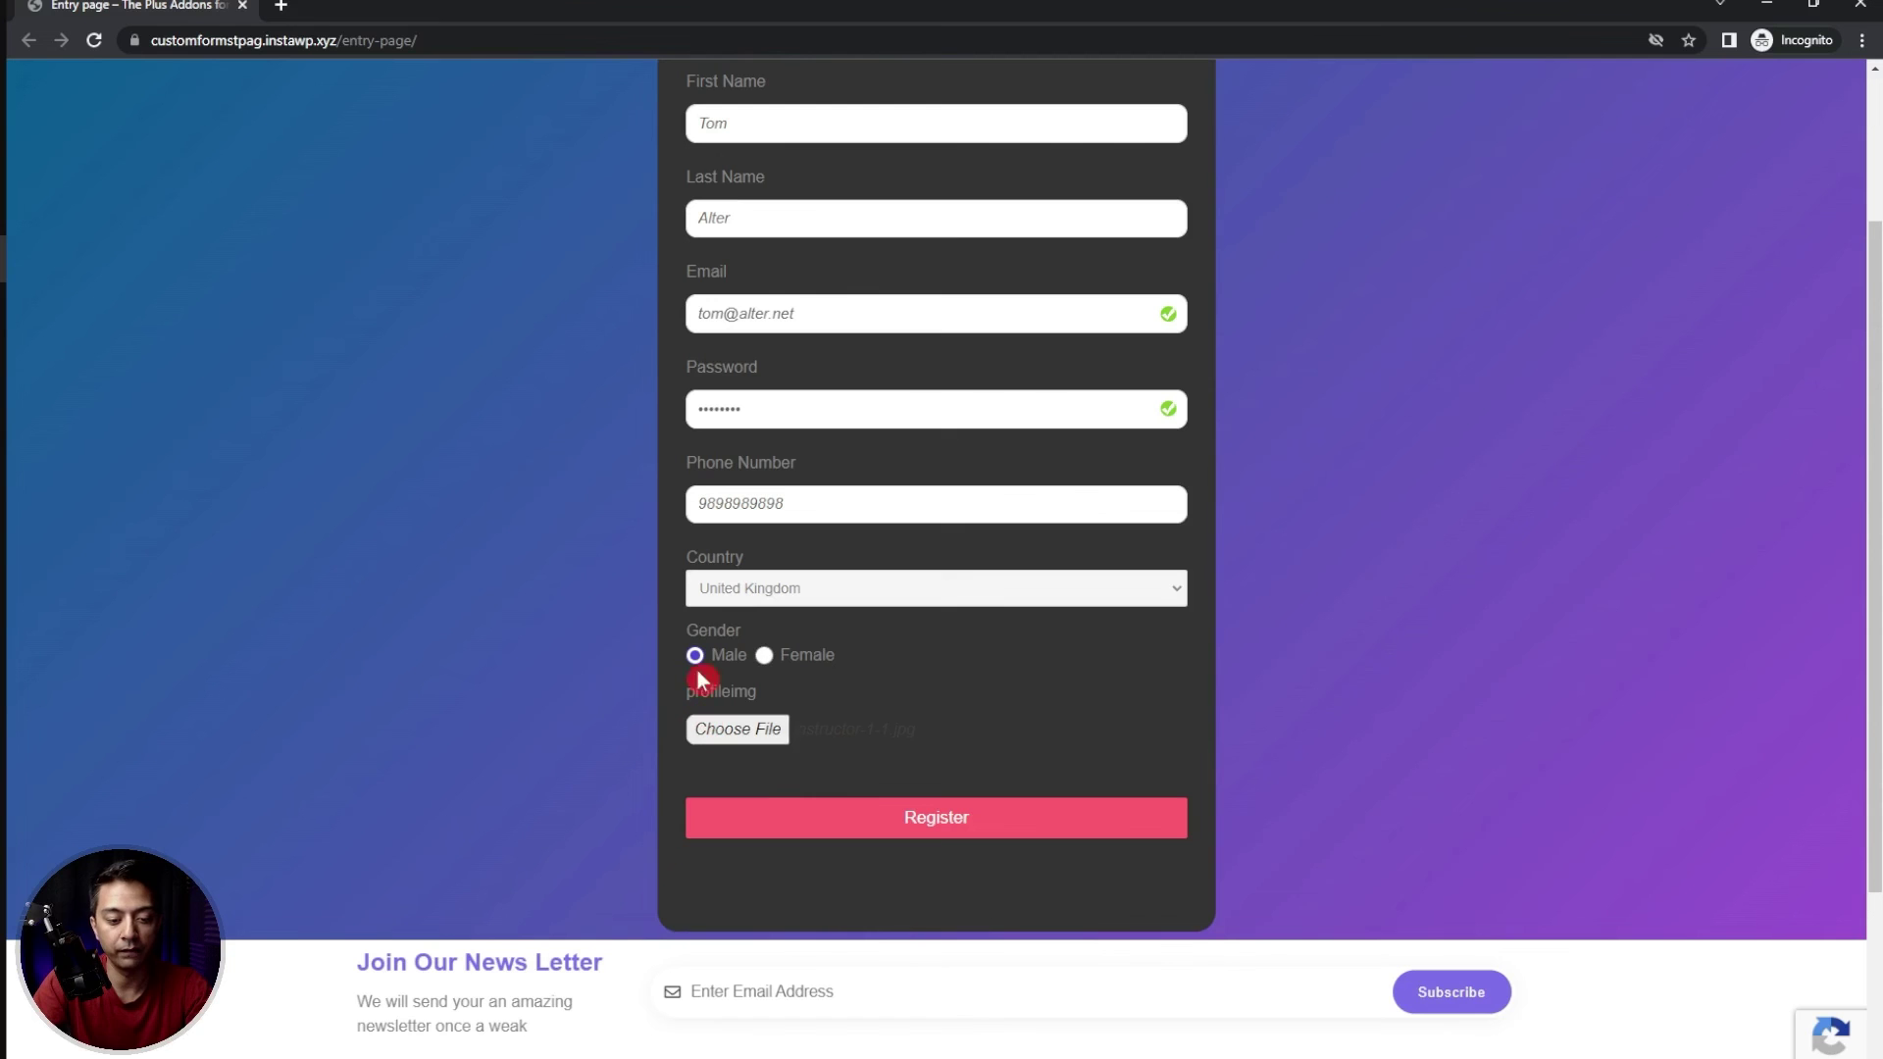
left_click(982, 827)
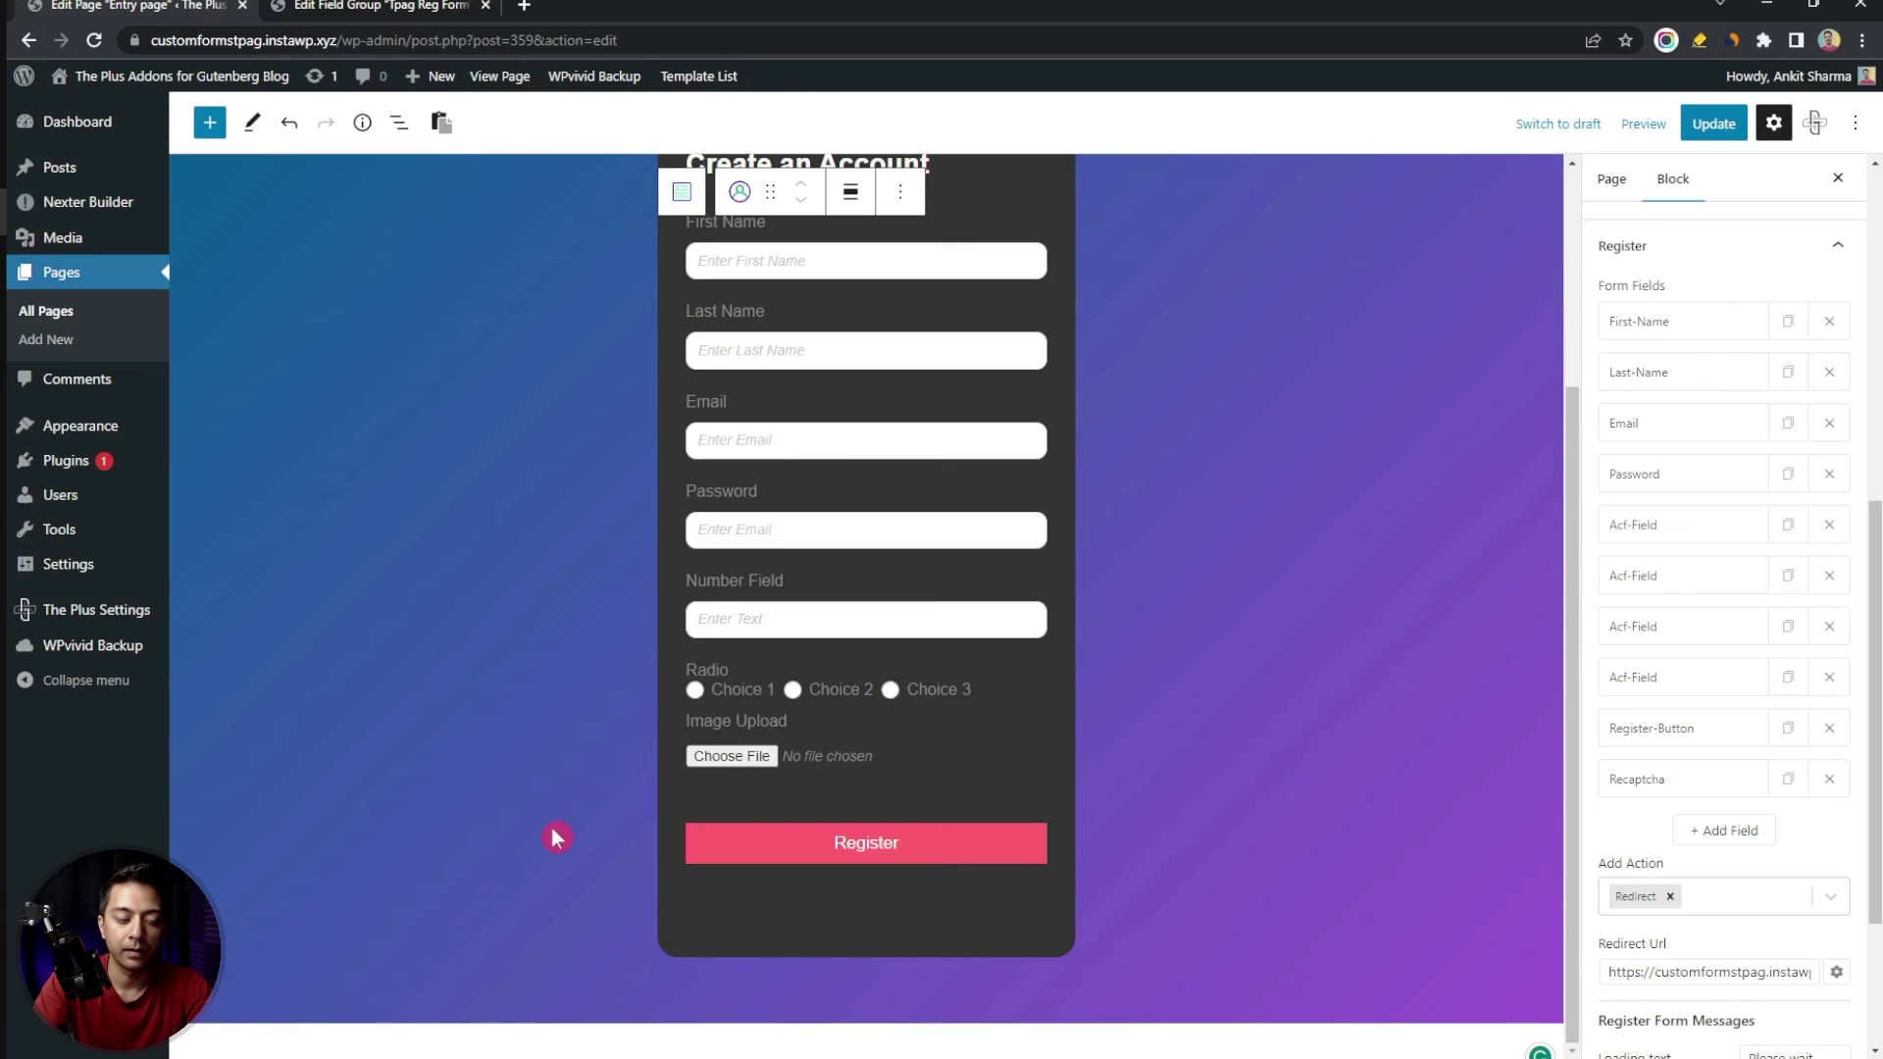
Open the test user's Edit User page and scroll to the Tpag Reg Form values
mouse_move(61, 501)
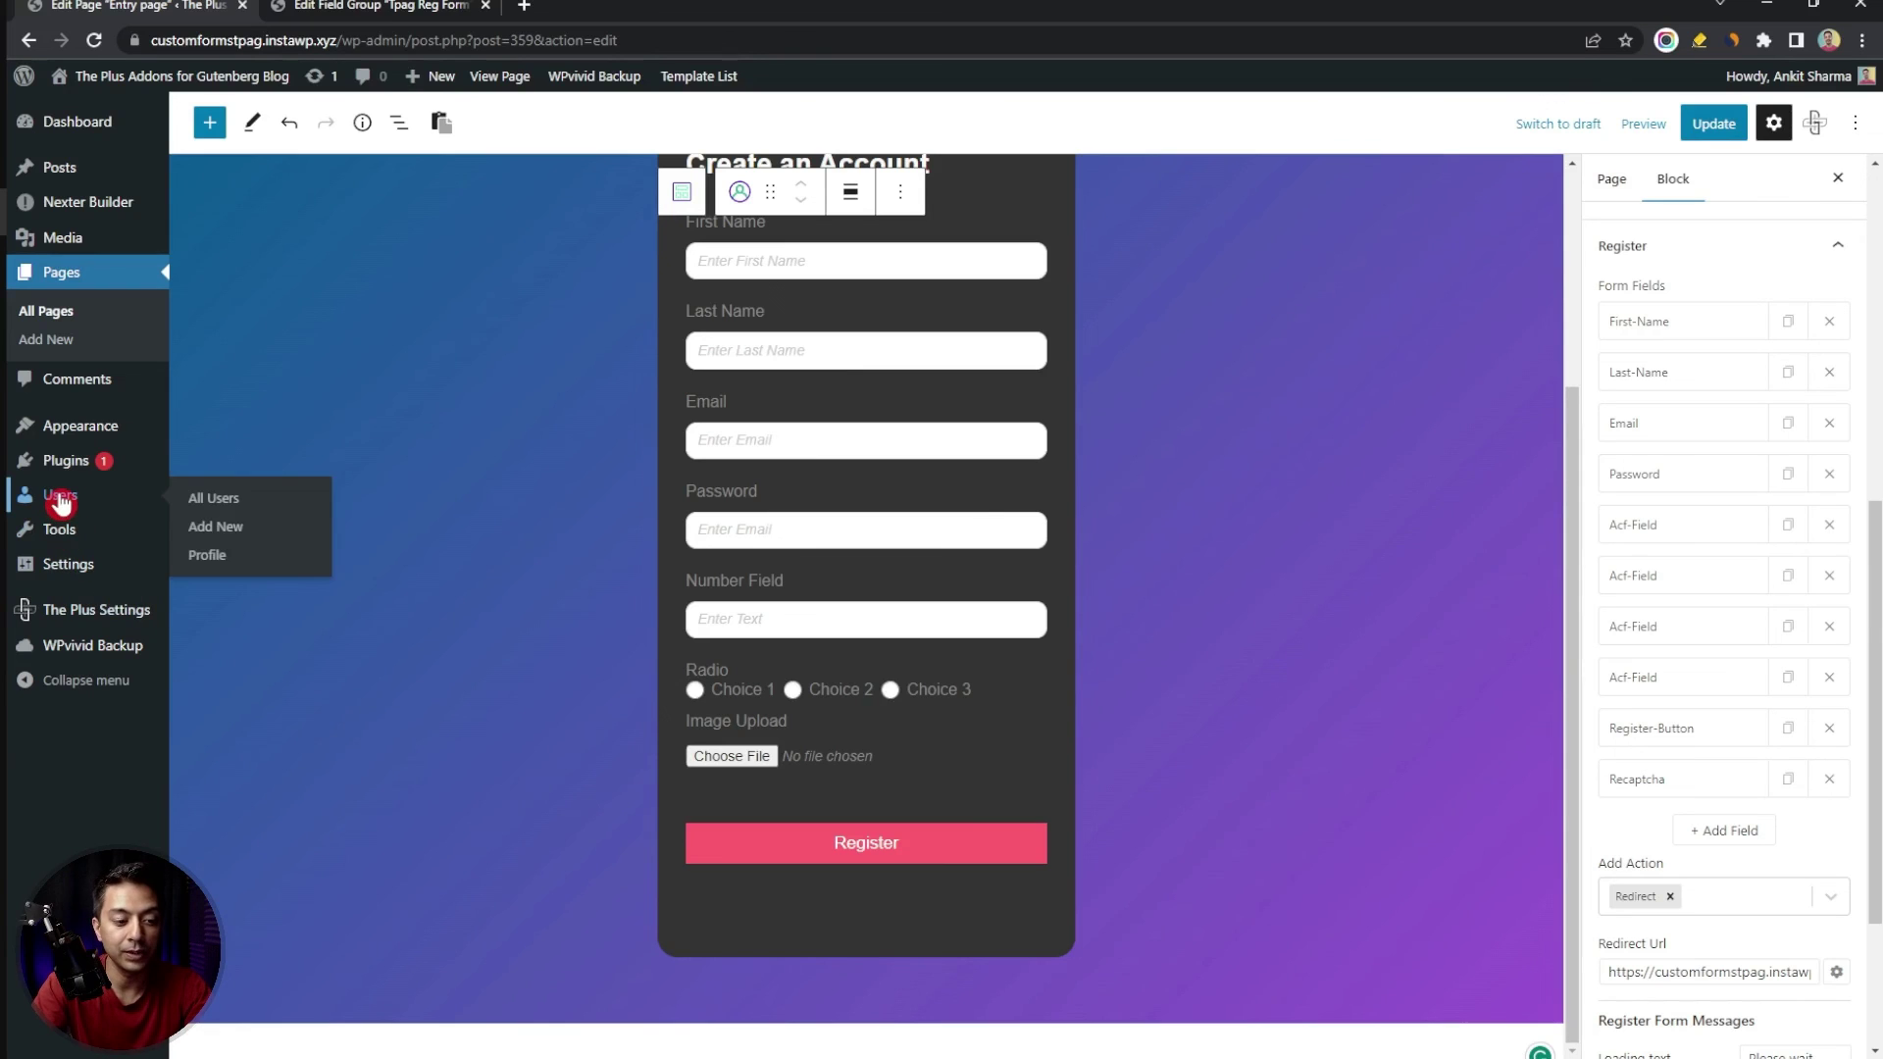
left_click(61, 500)
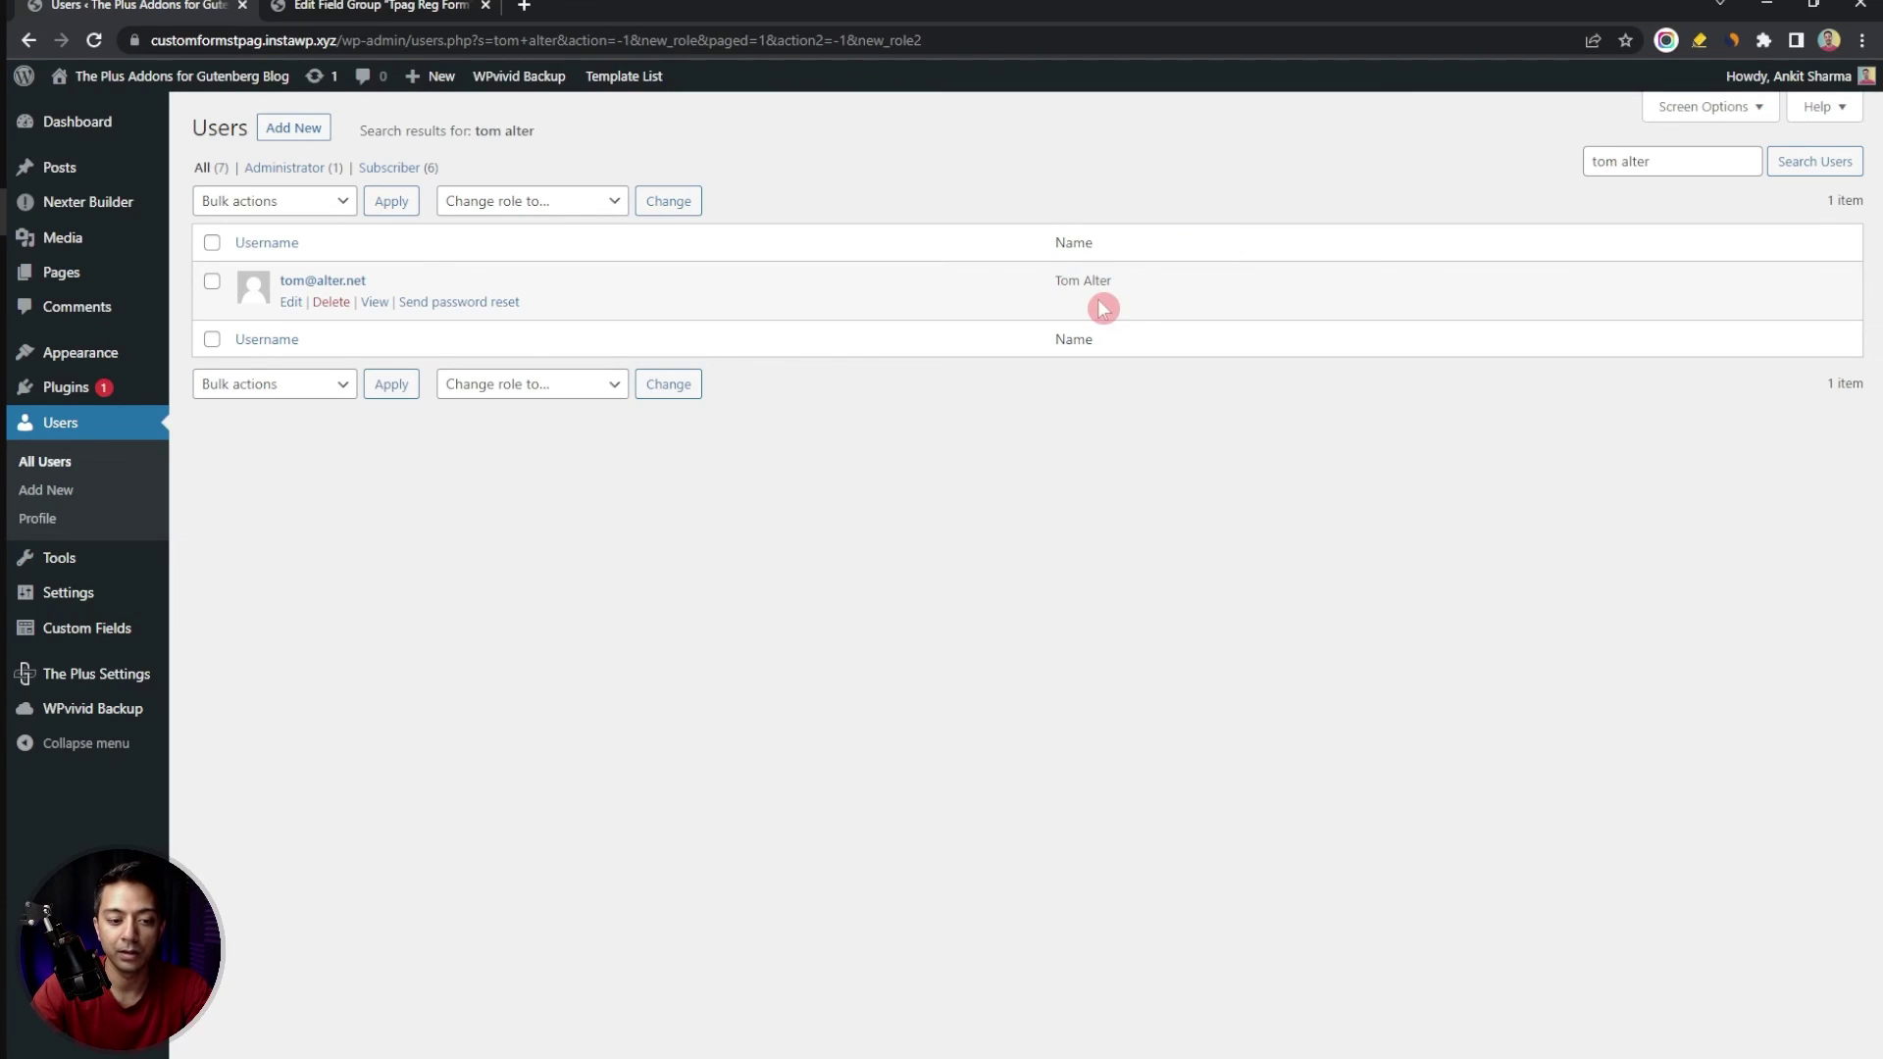
left_click(294, 304)
scroll(1315, 733, "down", 10)
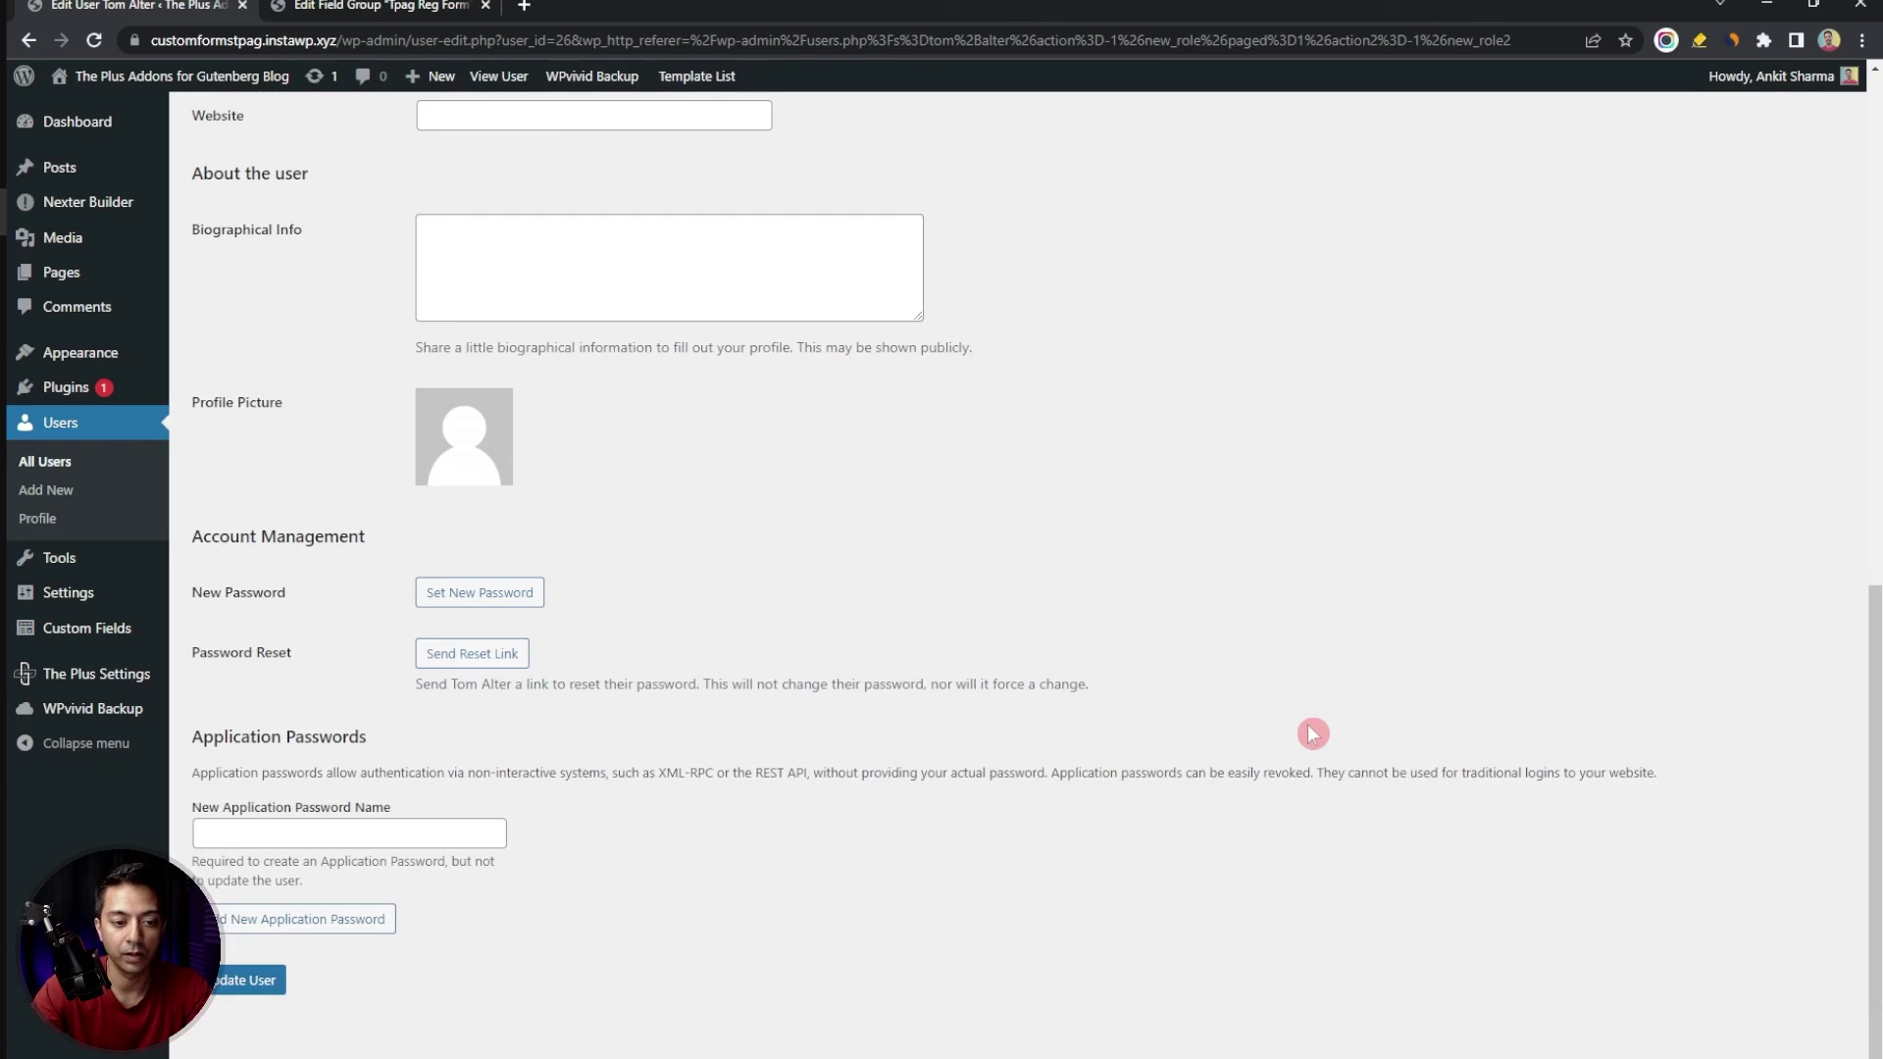
scroll(1312, 734, "down", 3)
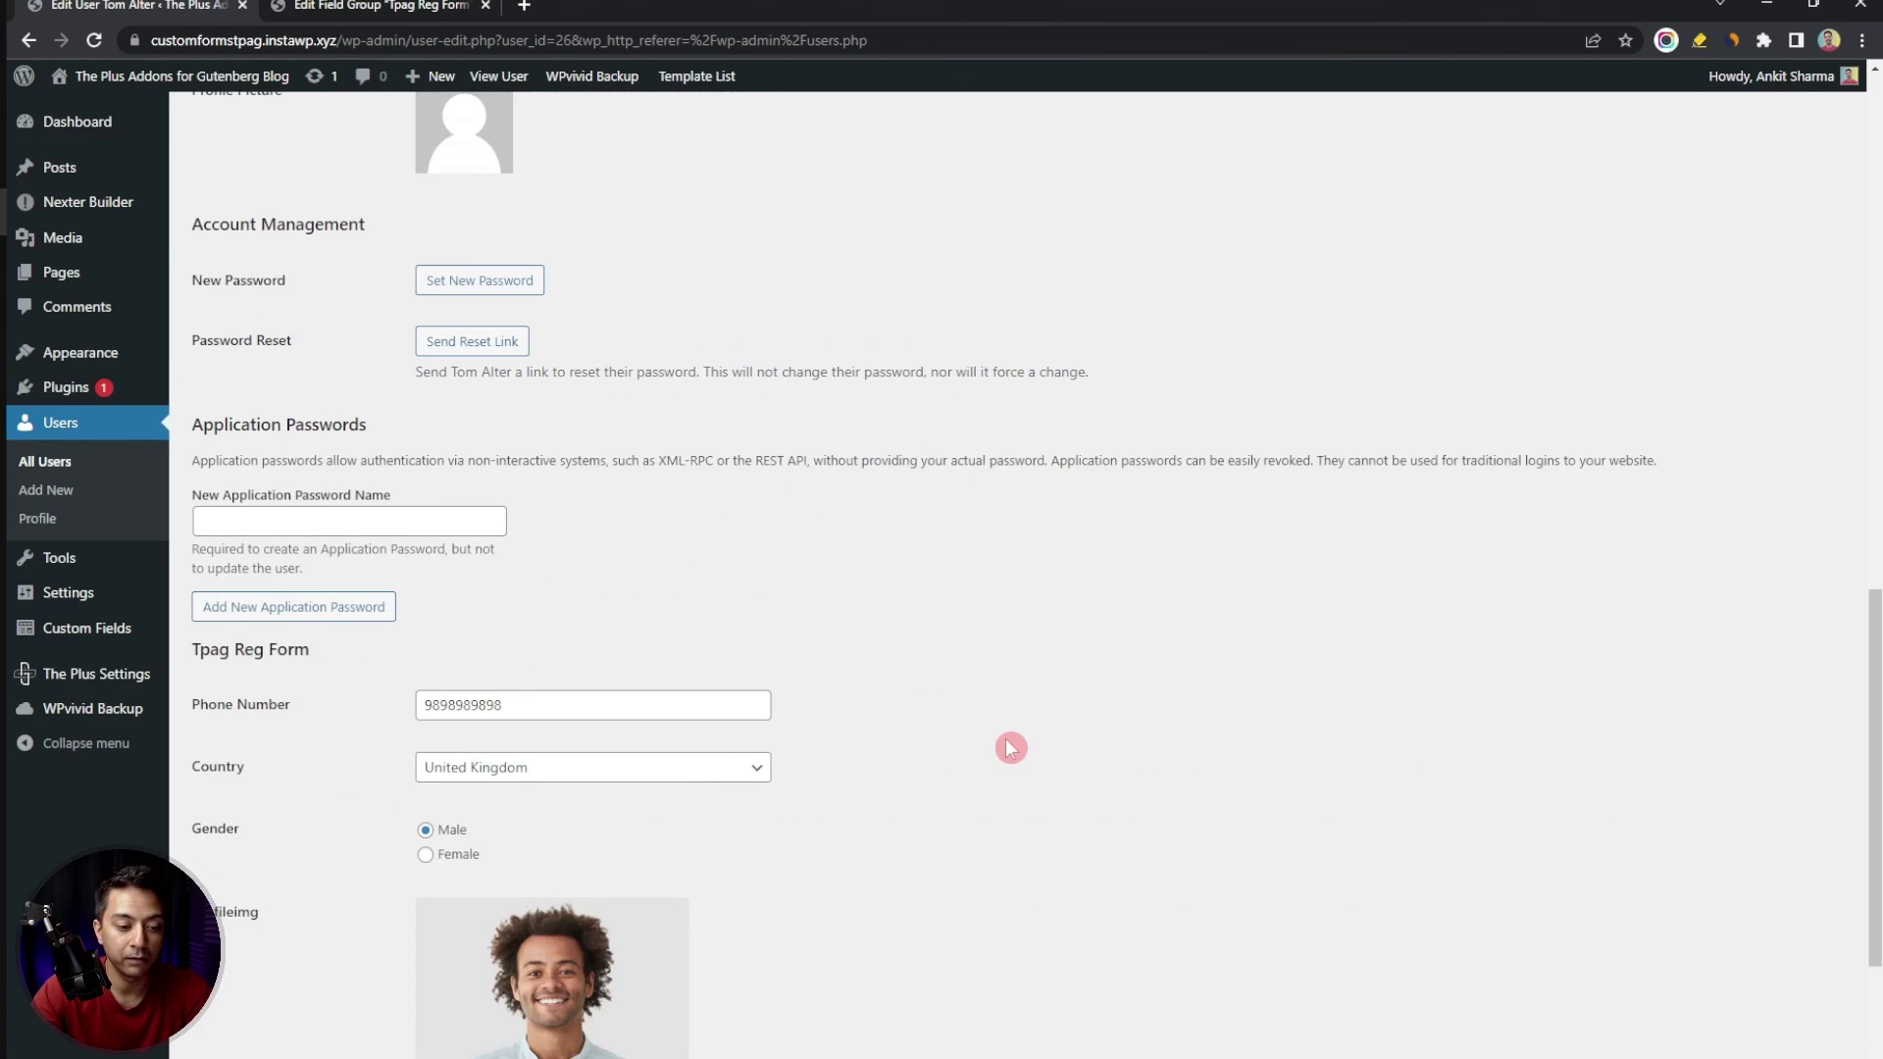
scroll(1010, 748, "down", 3)
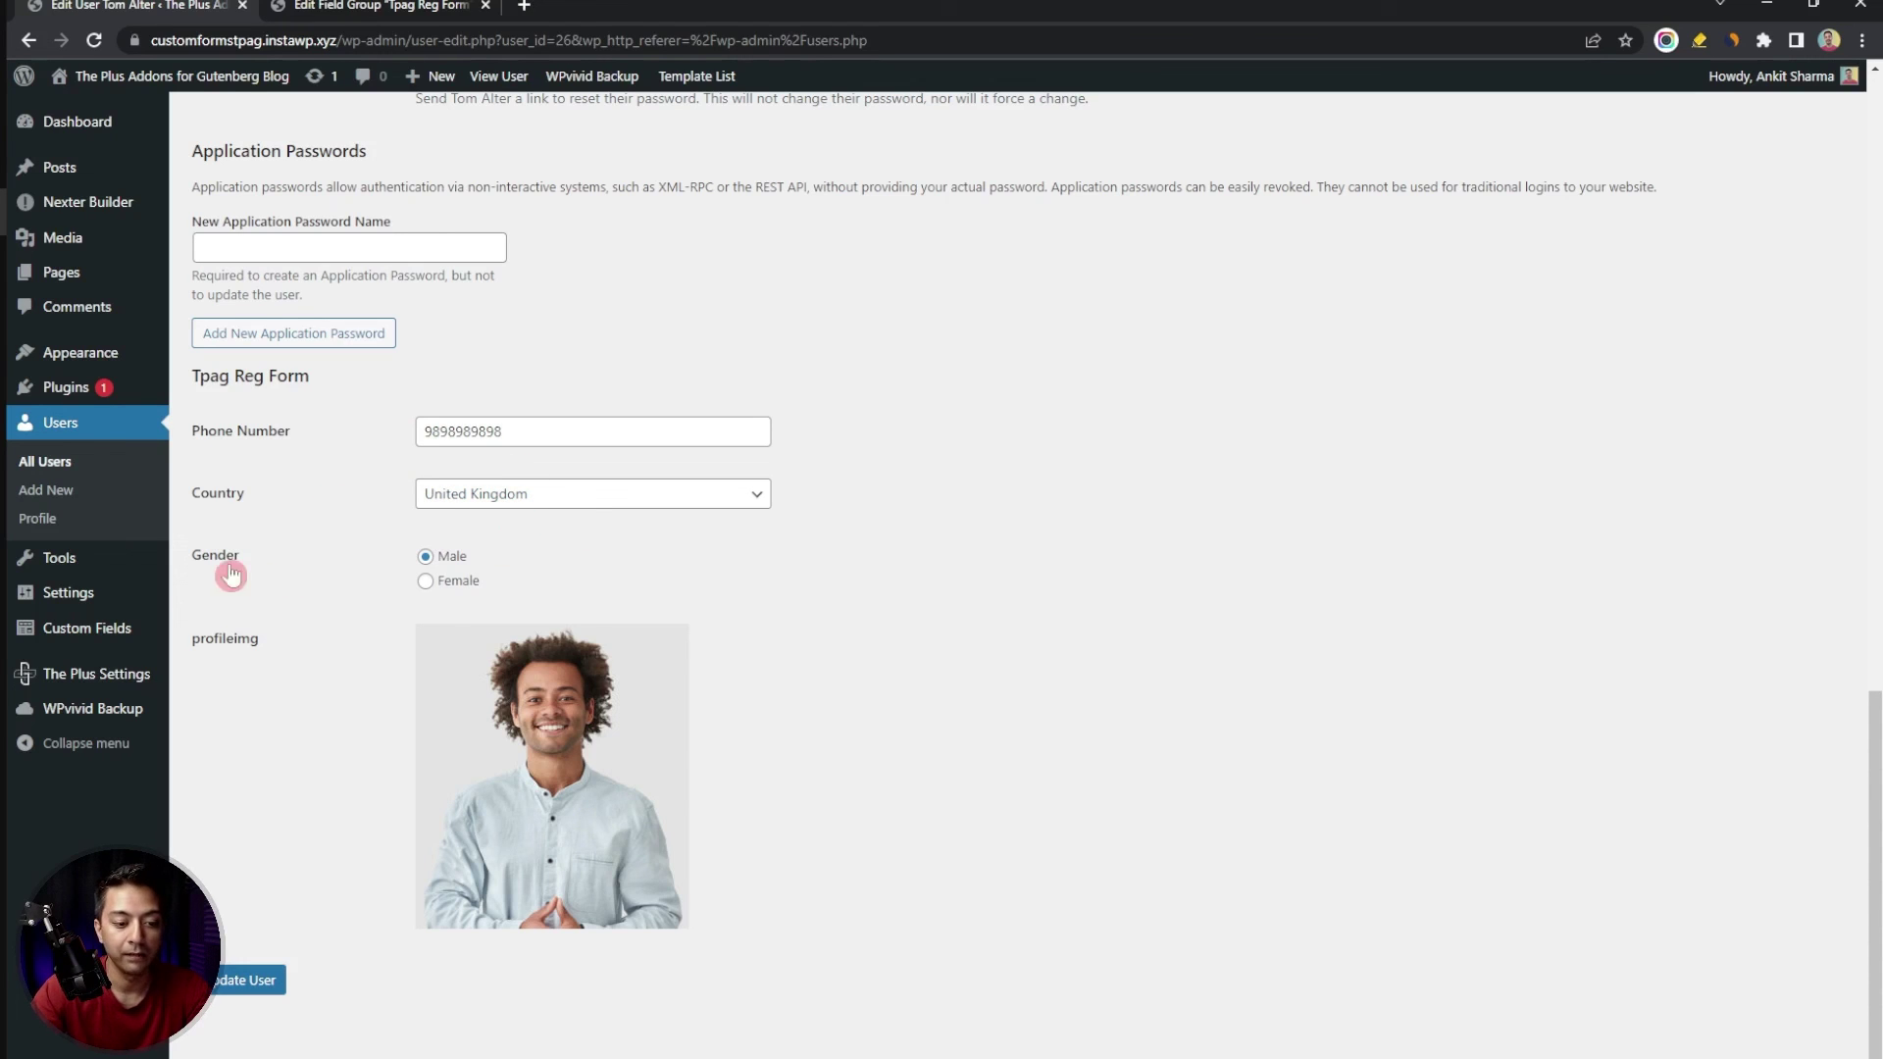
mouse_move(634, 705)
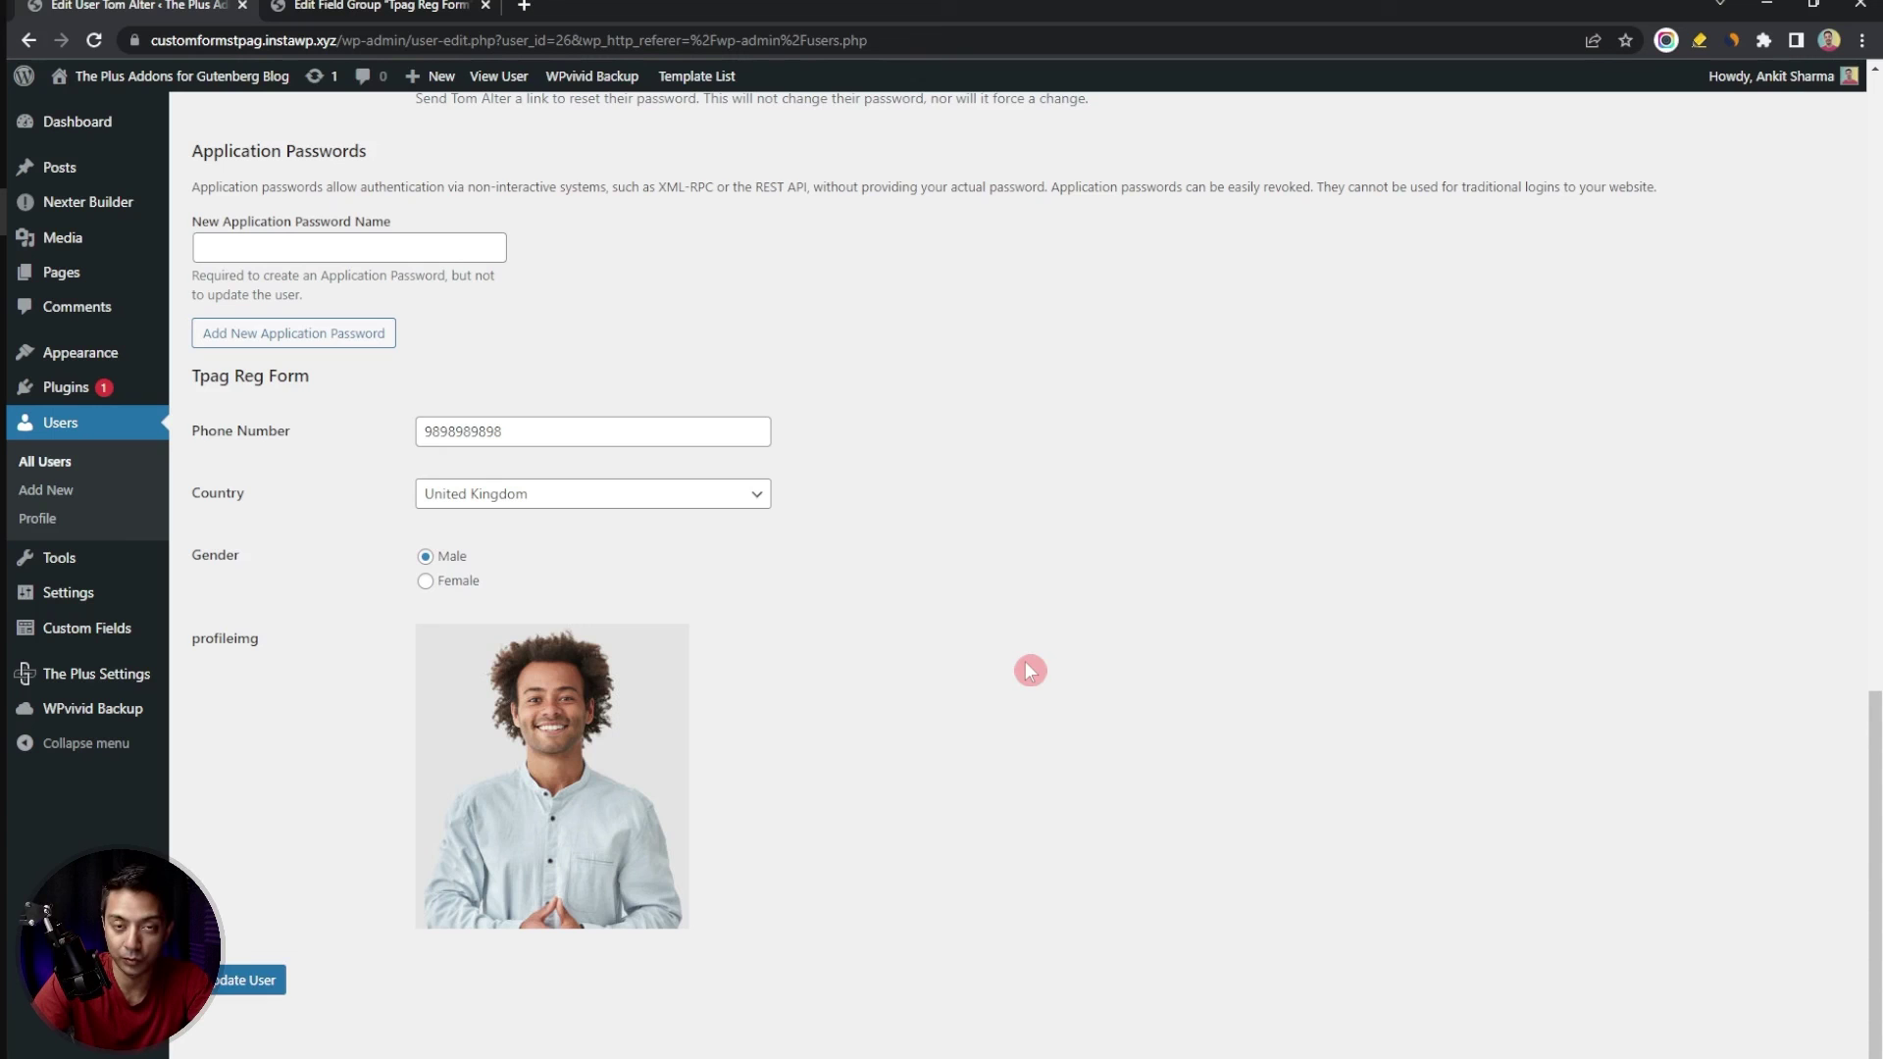
scroll(1026, 661, "up", 5)
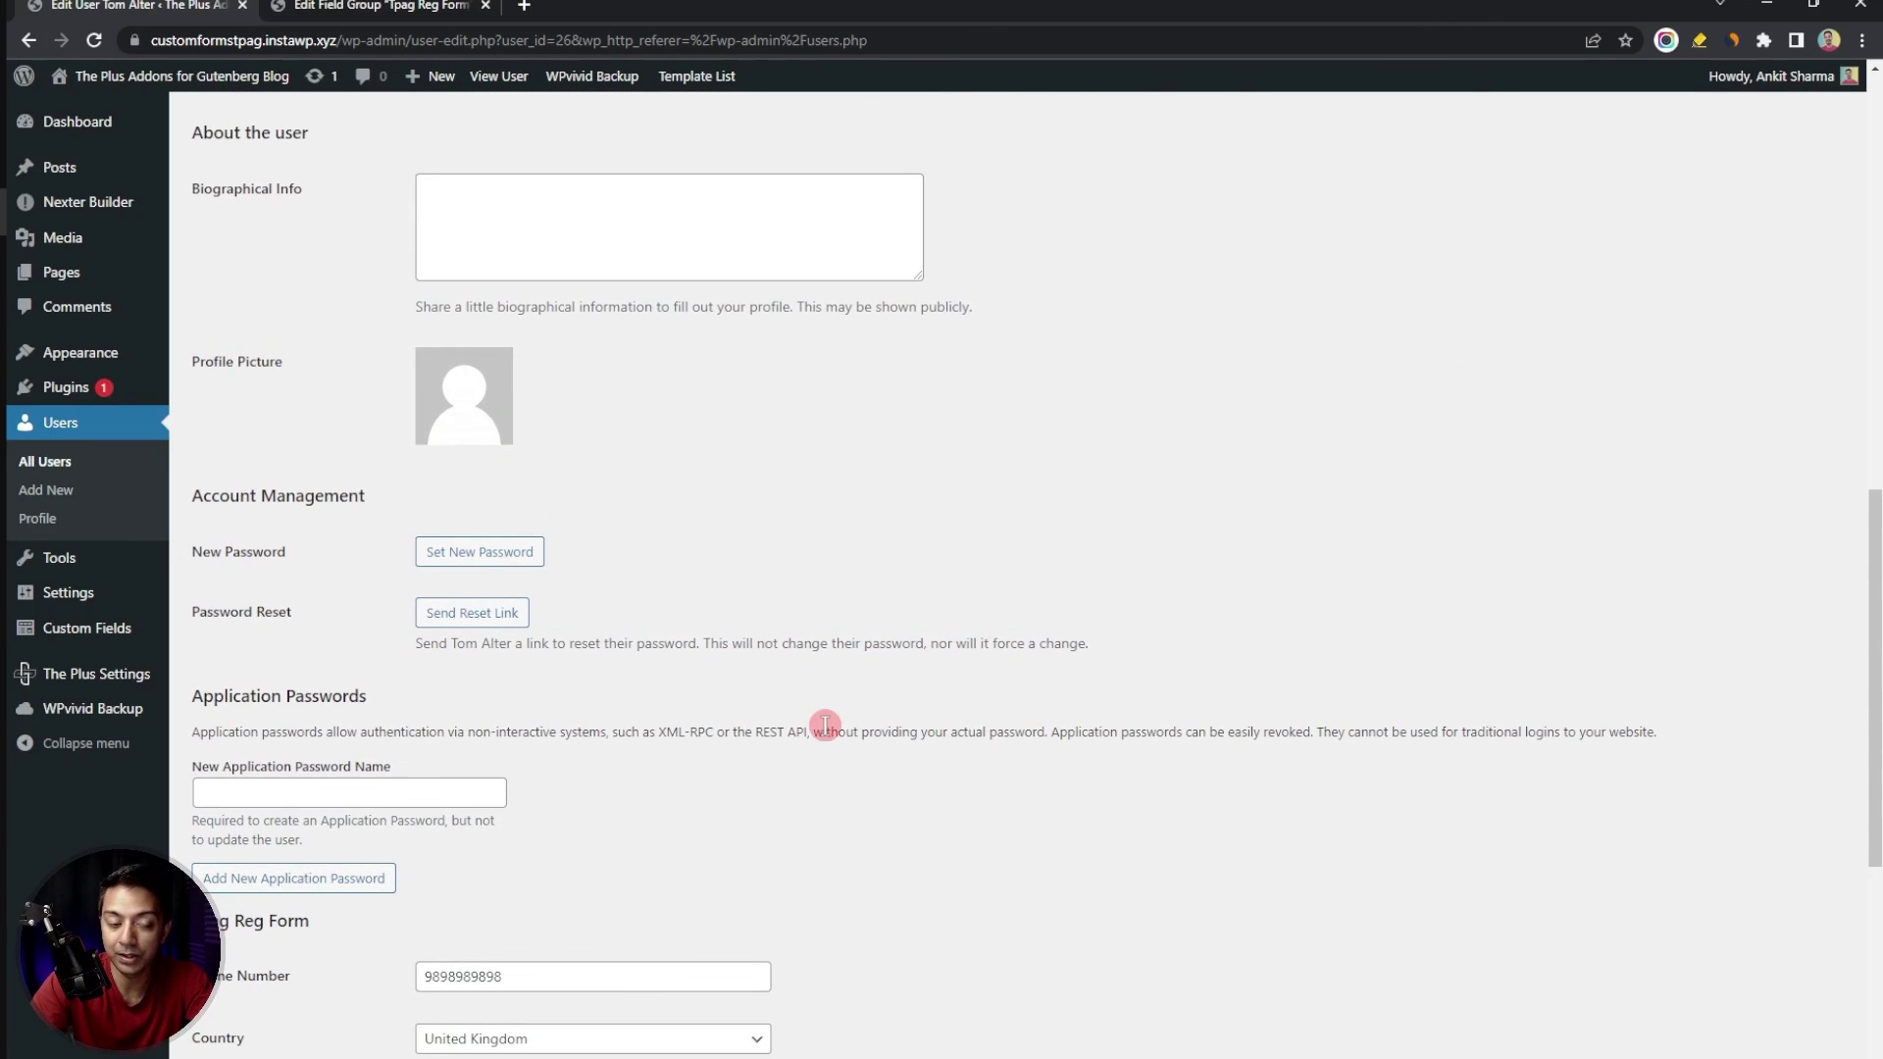
scroll(825, 726, "down", 5)
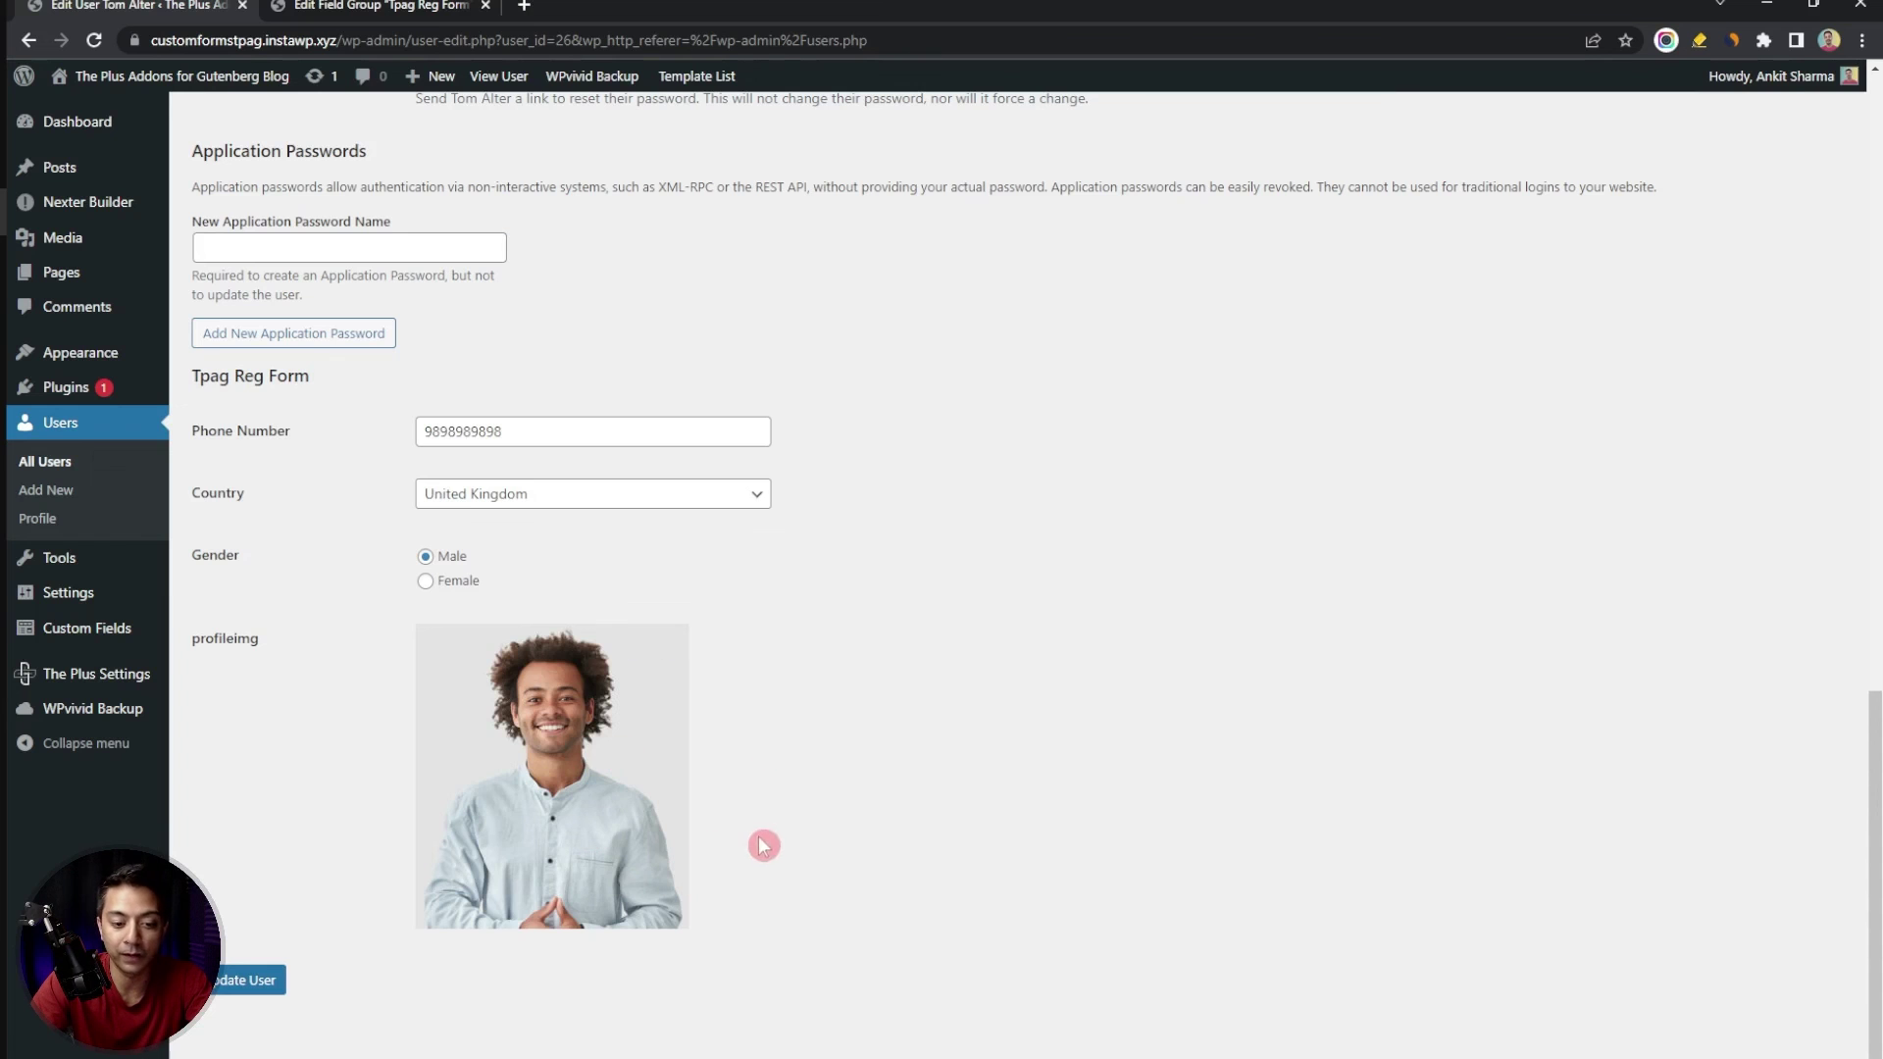
mouse_move(554, 778)
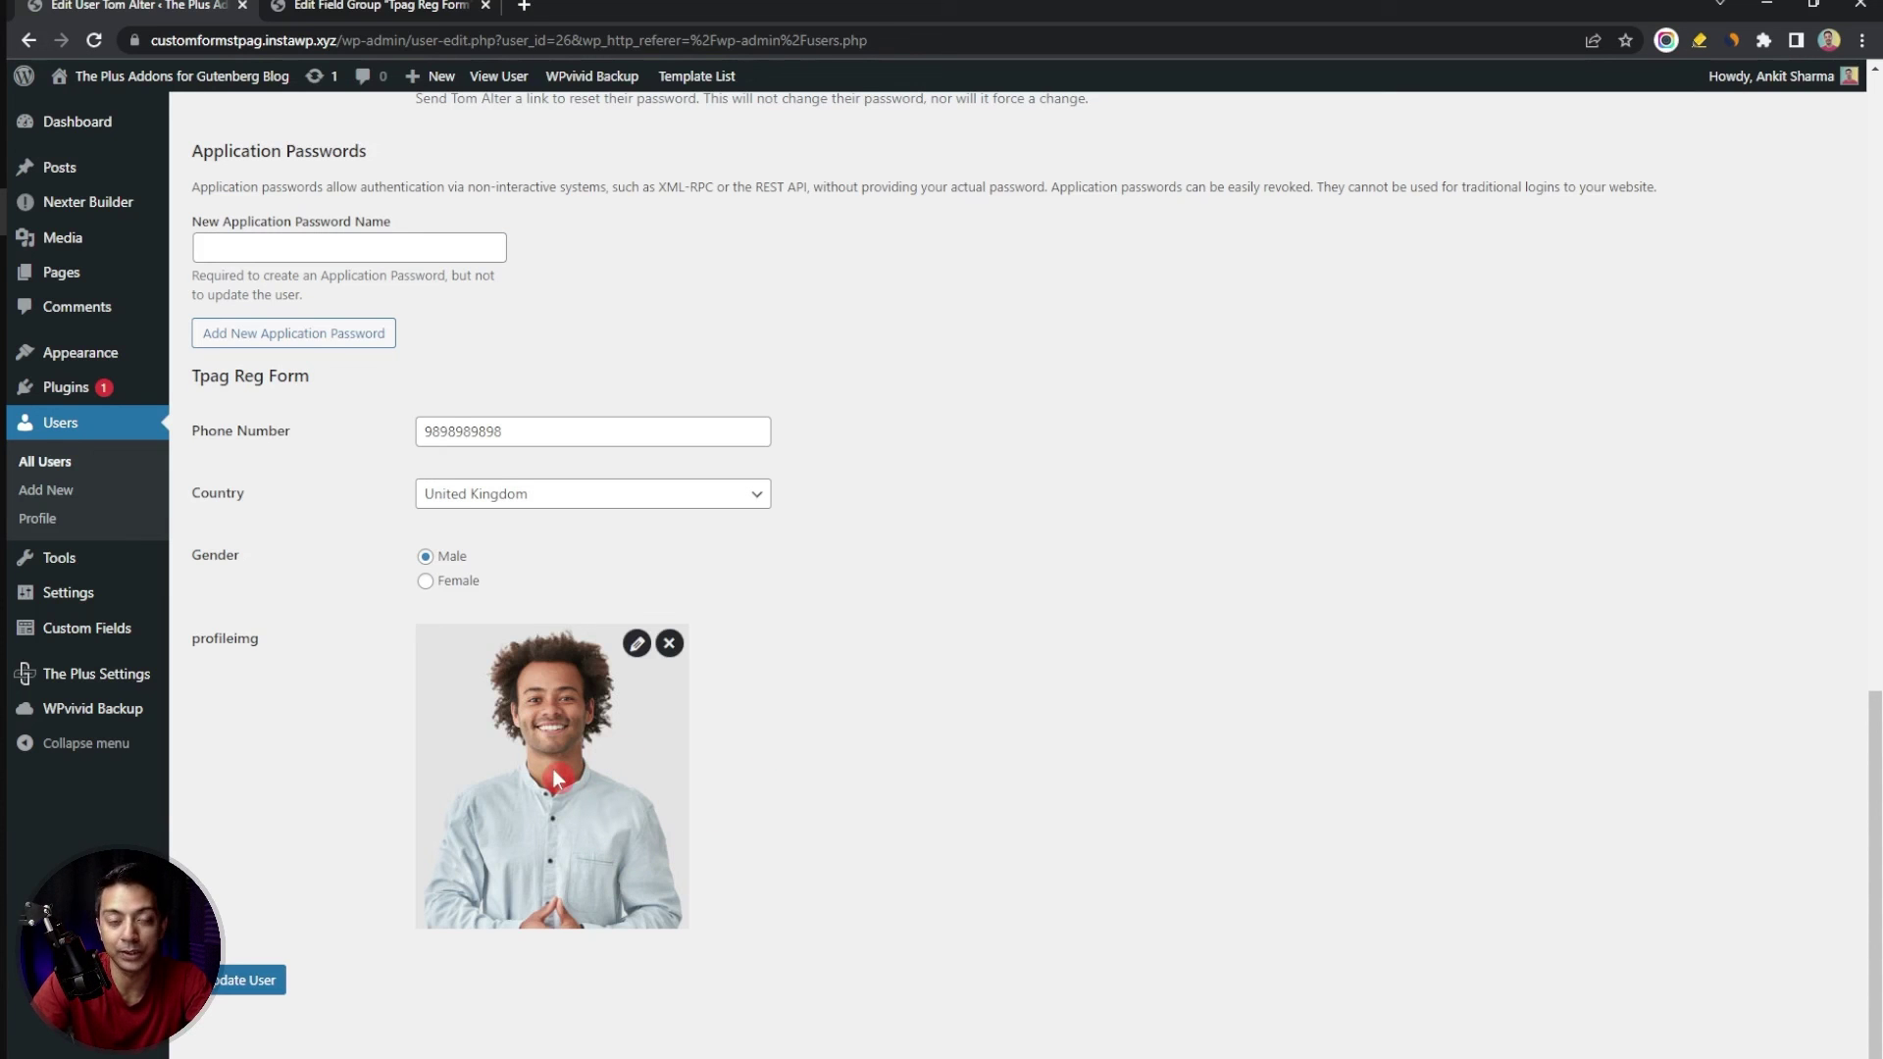